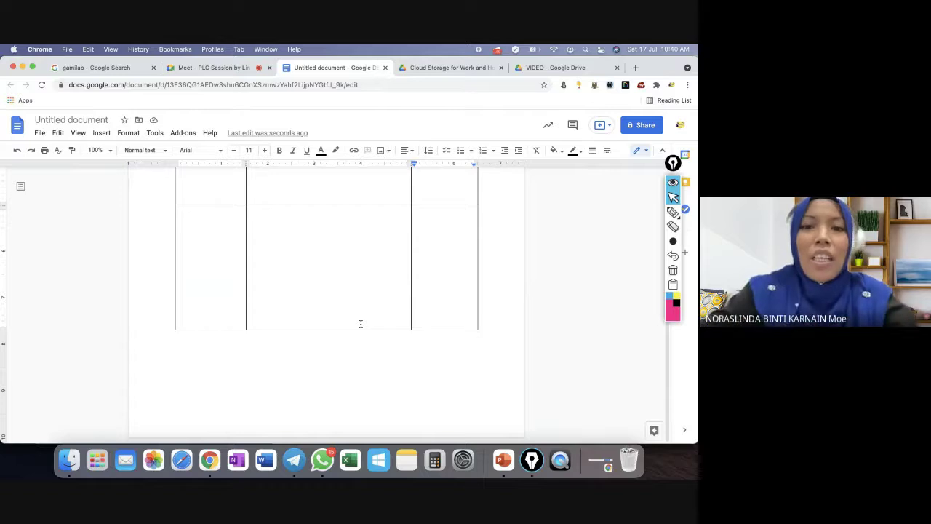
pyautogui.click(294, 460)
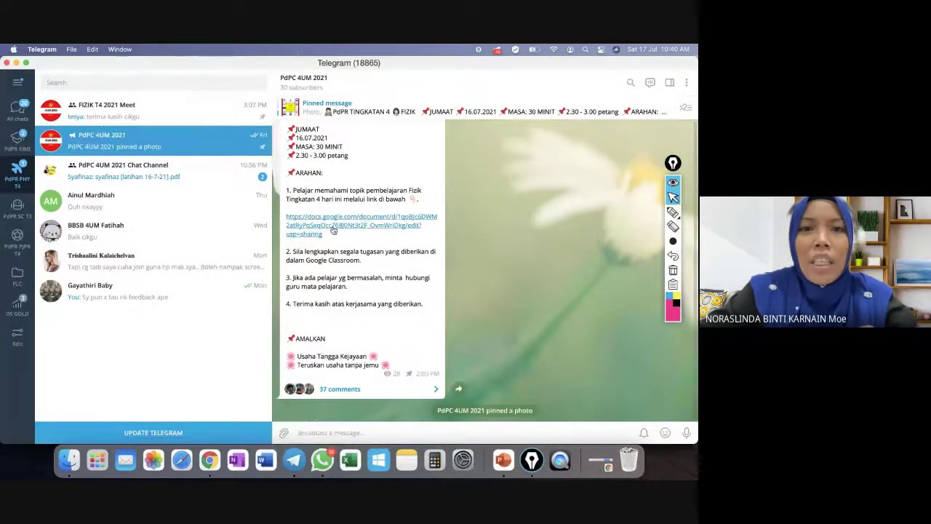
pyautogui.scroll(5, 333, 230)
pyautogui.click(391, 254)
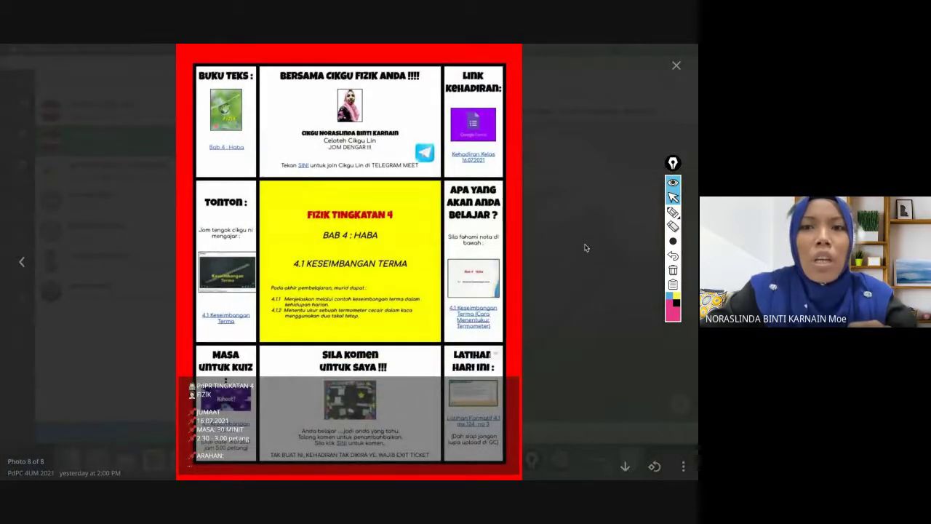
pyautogui.click(676, 67)
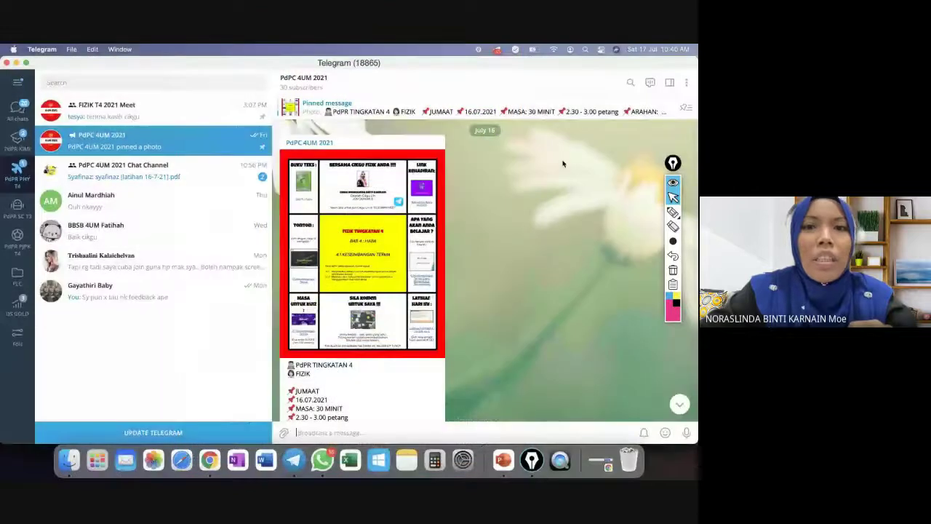
pyautogui.click(209, 459)
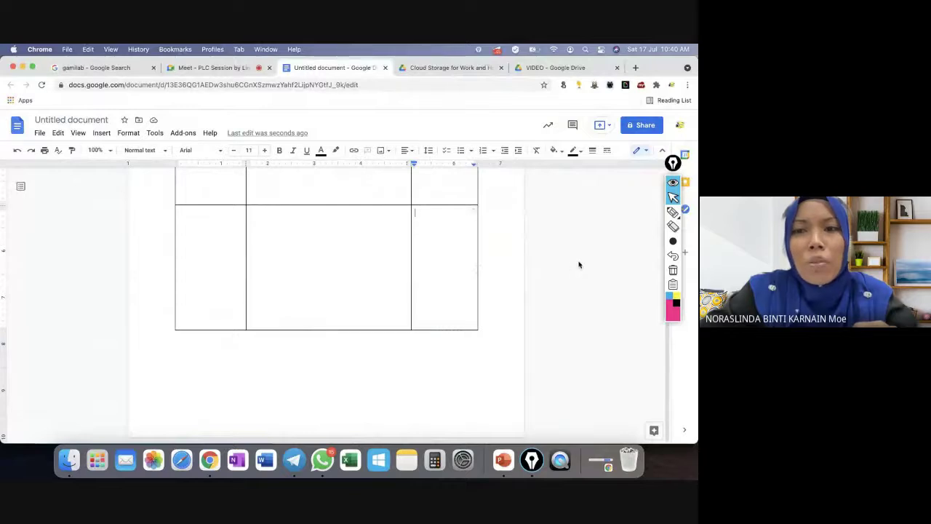
# Set the whole document's page colour to magenta in Page setup.
pyautogui.scroll(3, 580, 265)
pyautogui.click(173, 210)
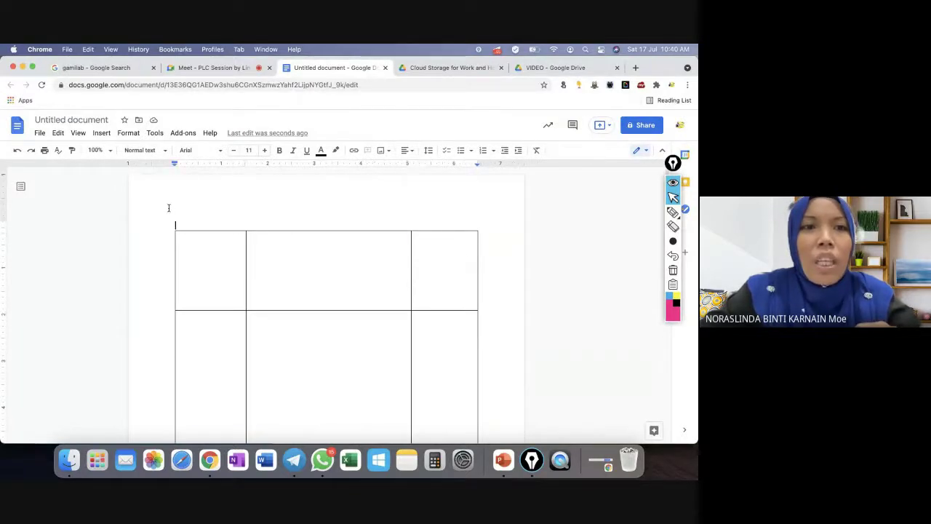
pyautogui.click(40, 133)
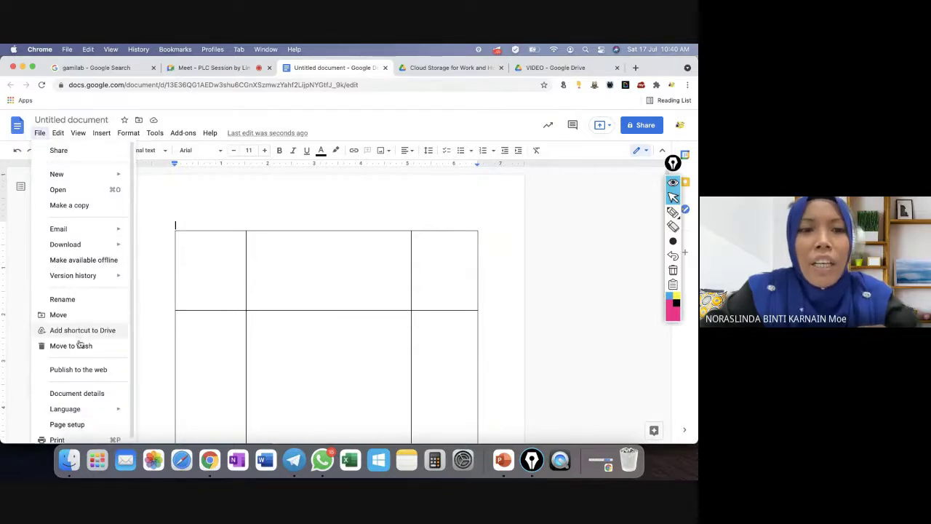
pyautogui.click(90, 427)
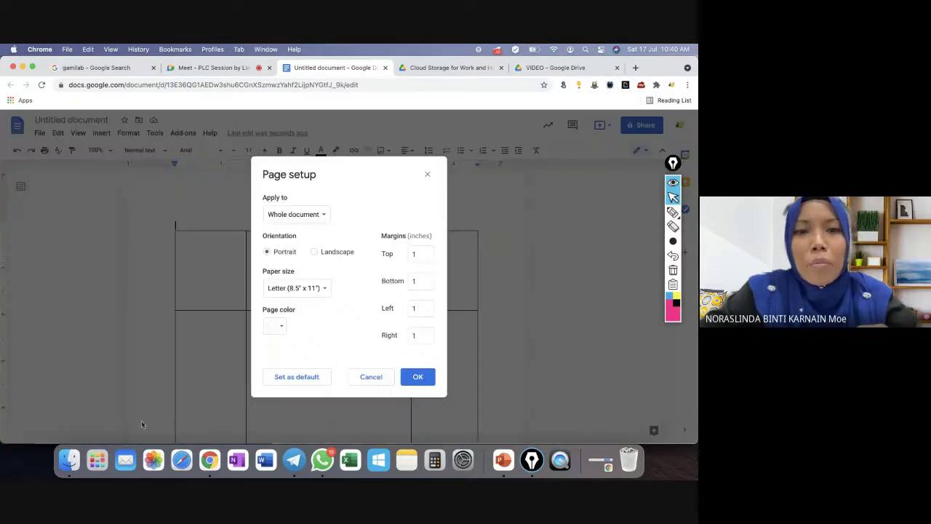
pyautogui.click(280, 329)
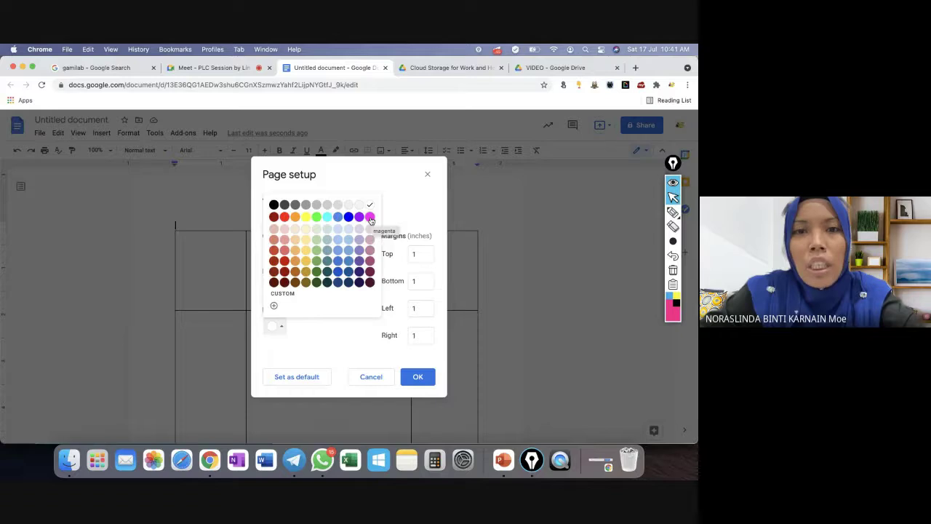
pyautogui.click(370, 217)
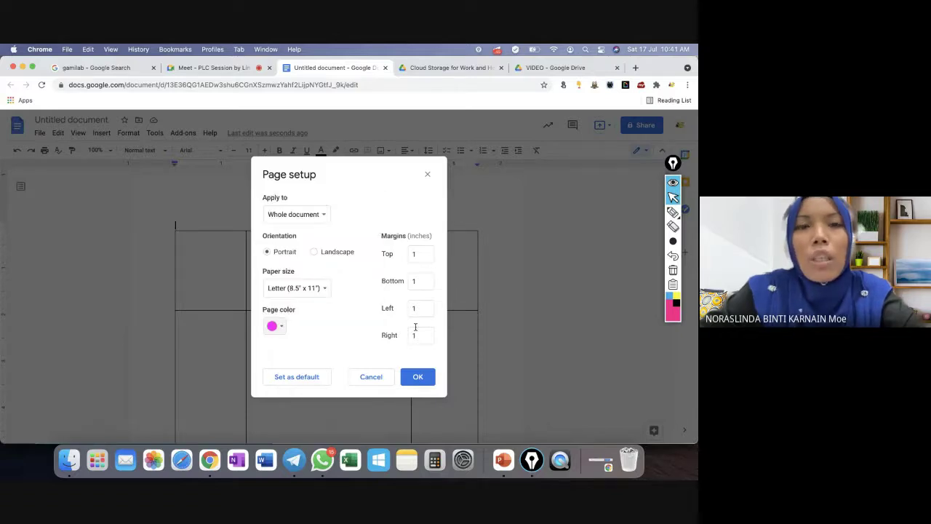
pyautogui.click(425, 381)
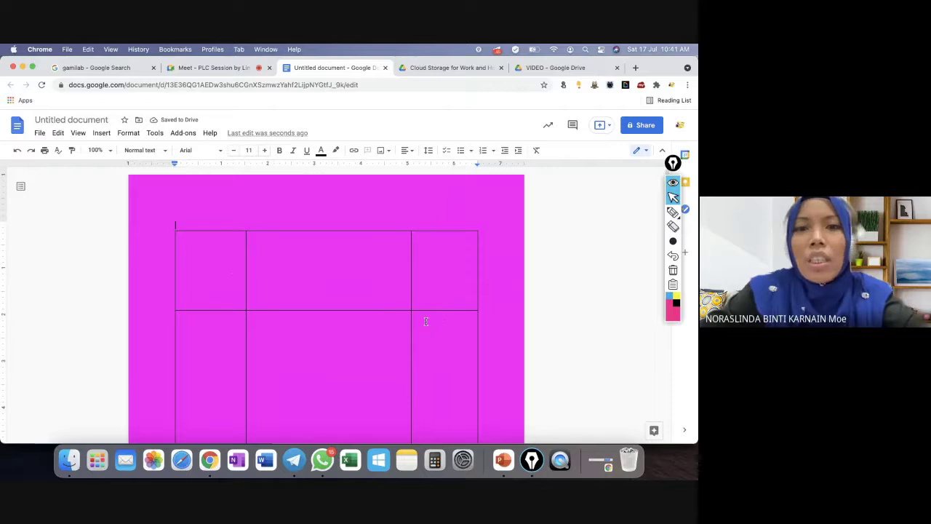
# Give all the table's cells a white background.
pyautogui.click(620, 314)
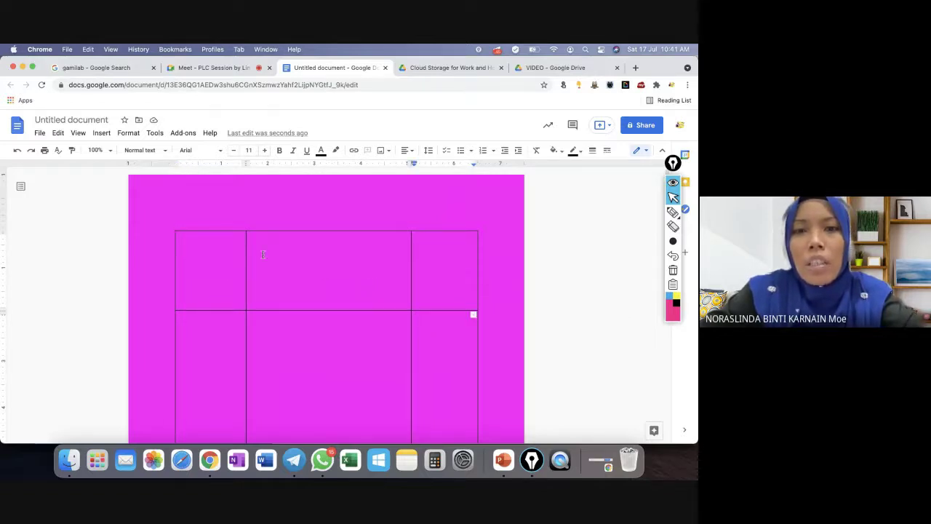
pyautogui.moveTo(234, 262); pyautogui.dragTo(427, 383)
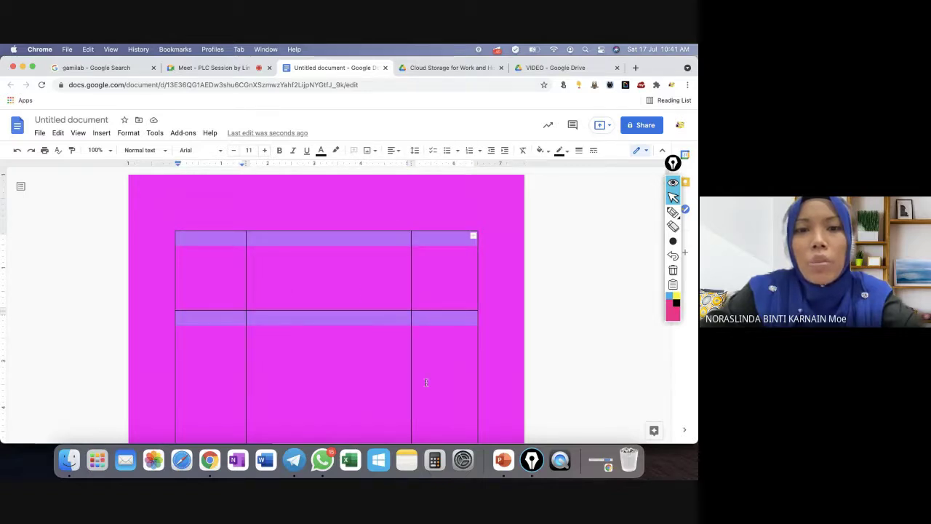
pyautogui.moveTo(425, 437); pyautogui.dragTo(444, 330)
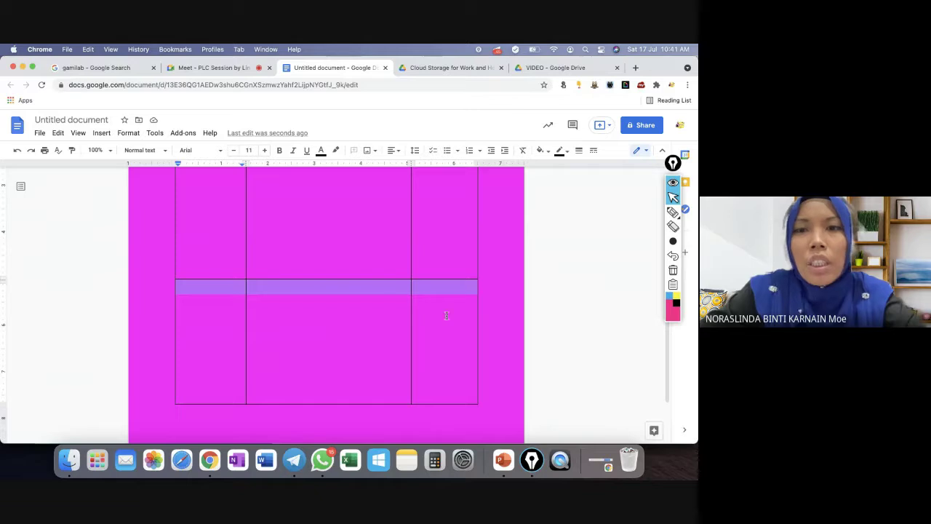
pyautogui.click(542, 151)
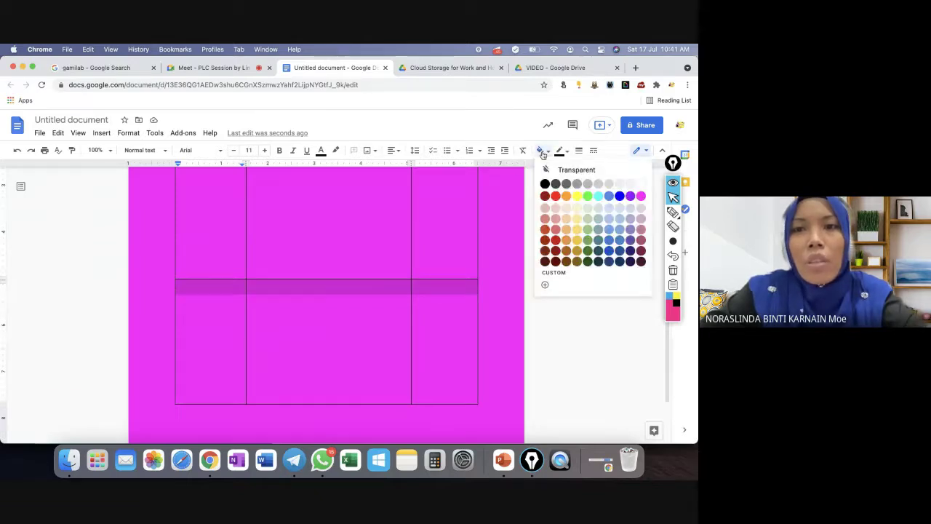
pyautogui.click(640, 184)
pyautogui.click(573, 311)
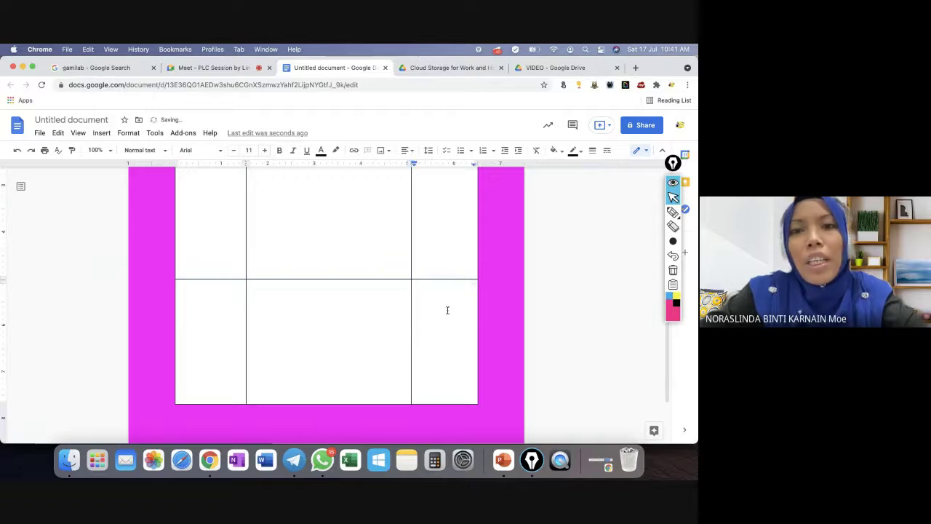
# Set the border width of all table cells to 1.5pt.
pyautogui.scroll(-5, 448, 310)
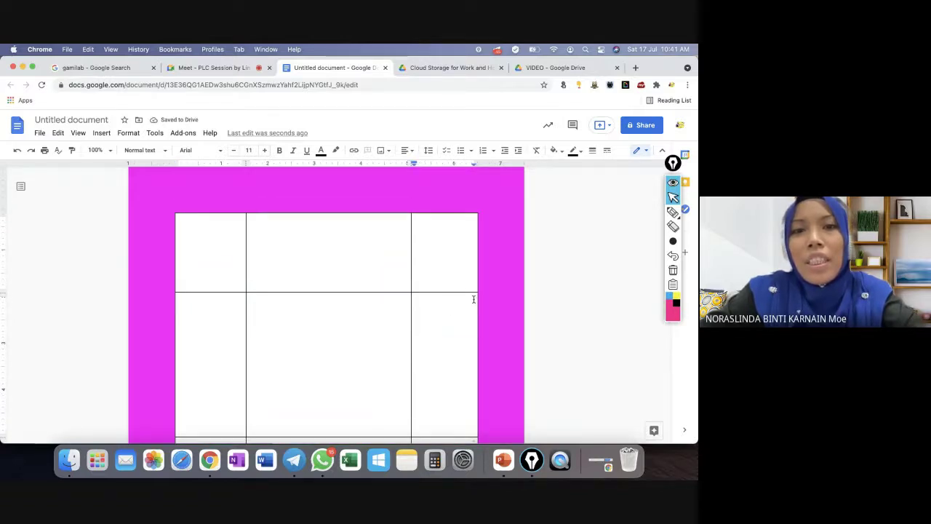
pyautogui.moveTo(210, 260); pyautogui.dragTo(434, 355)
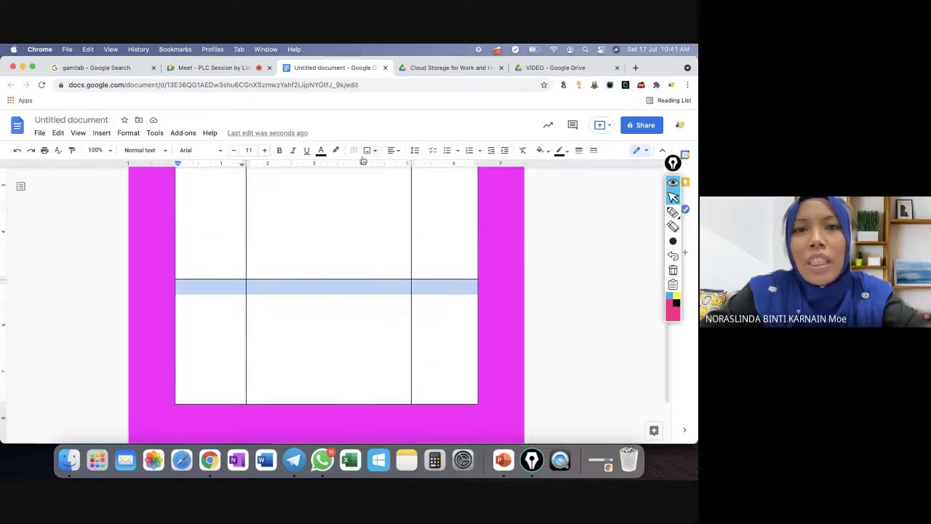
pyautogui.click(579, 151)
pyautogui.click(599, 230)
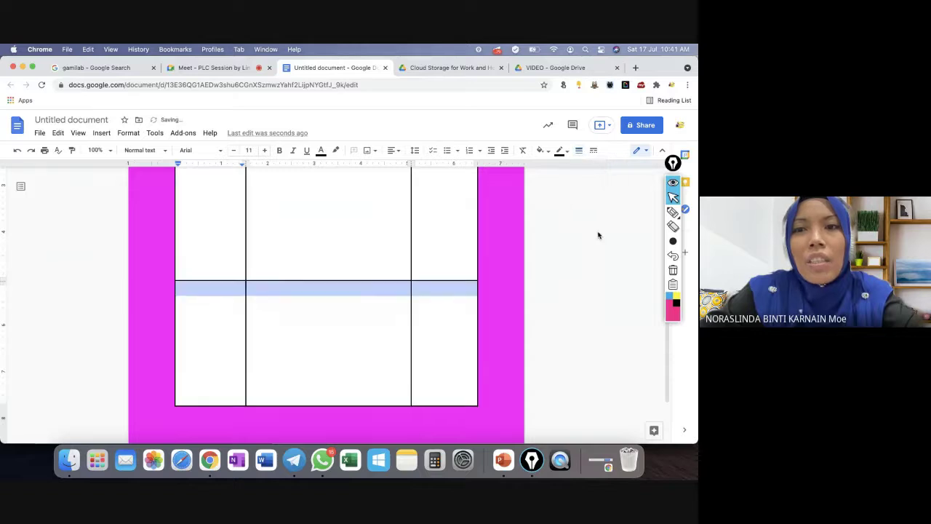
pyautogui.click(579, 151)
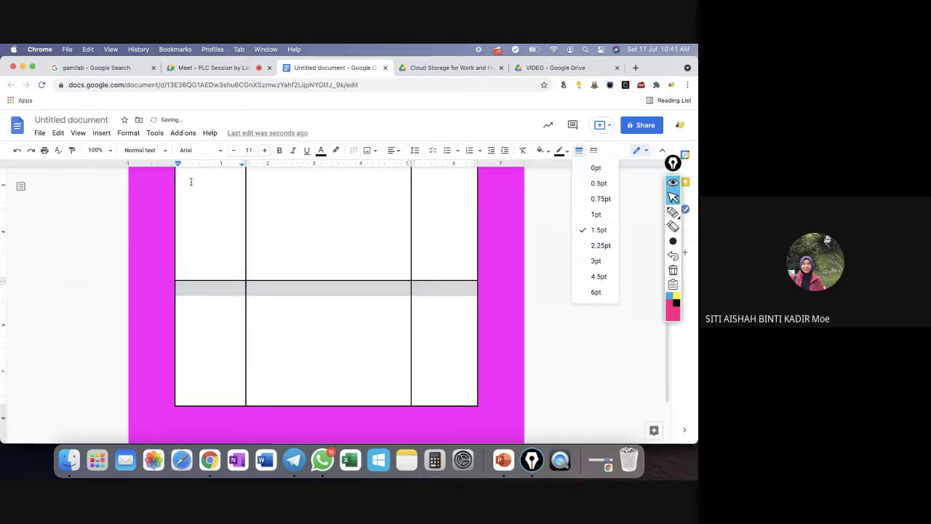
pyautogui.click(42, 133)
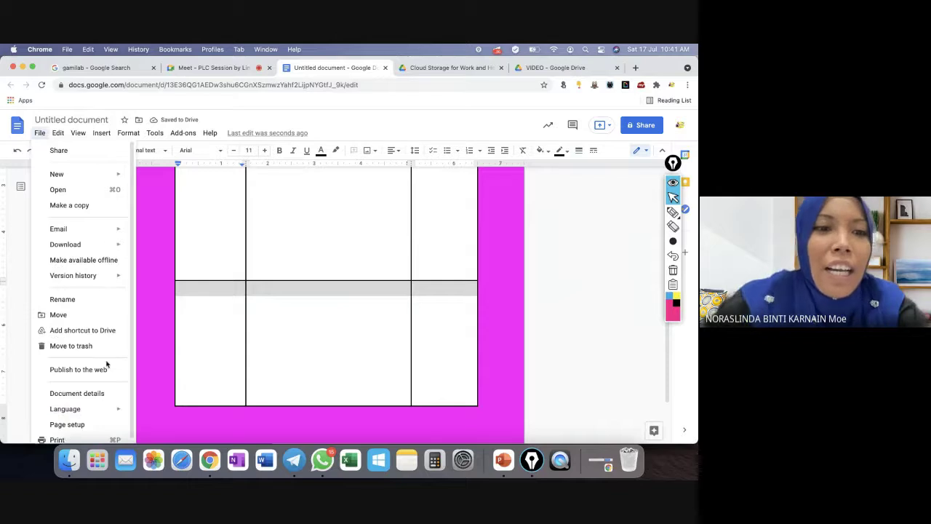
pyautogui.click(80, 427)
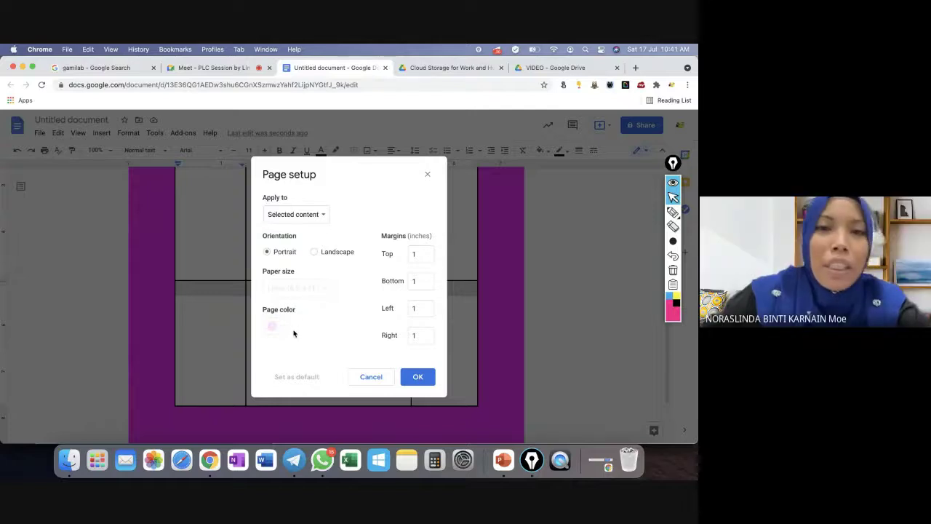
pyautogui.click(311, 218)
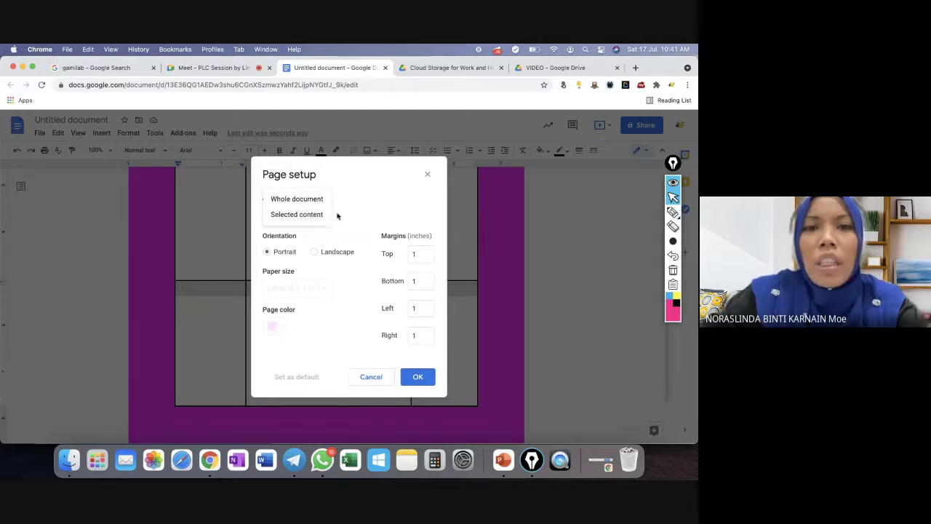
pyautogui.click(318, 215)
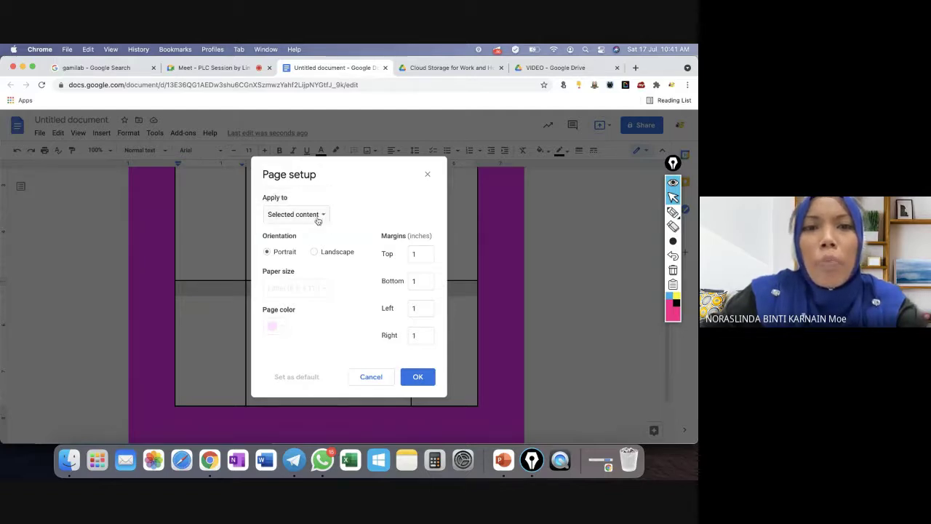
pyautogui.click(370, 376)
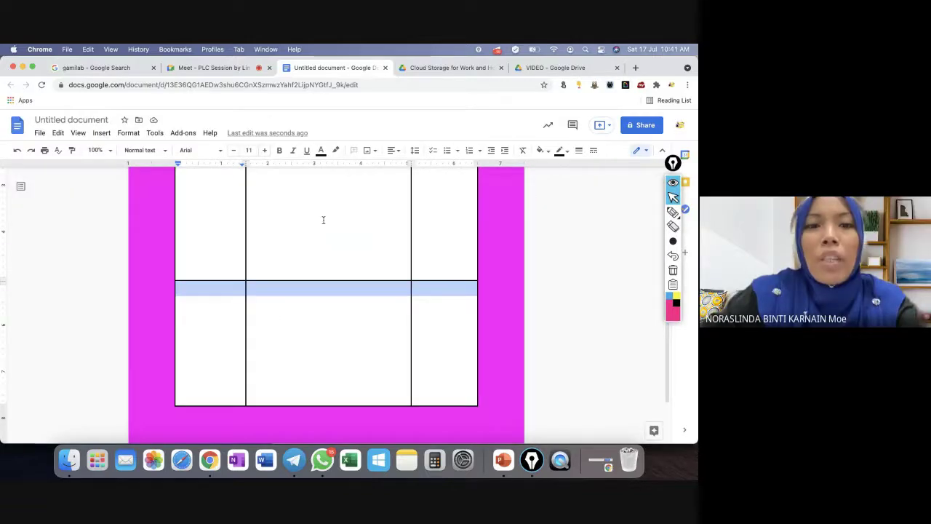
pyautogui.scroll(-5, 362, 262)
pyautogui.scroll(1, 274, 264)
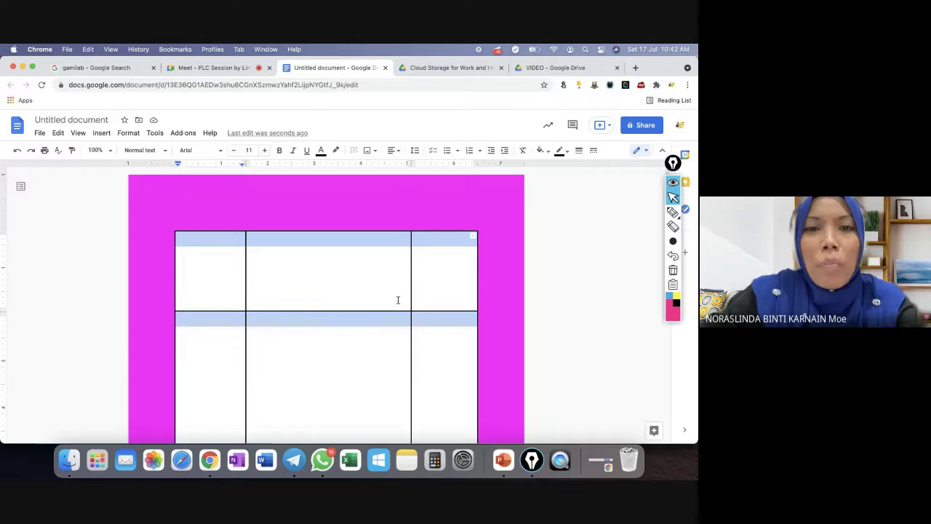
# Turn the grey header bands of the table white.
pyautogui.click(548, 153)
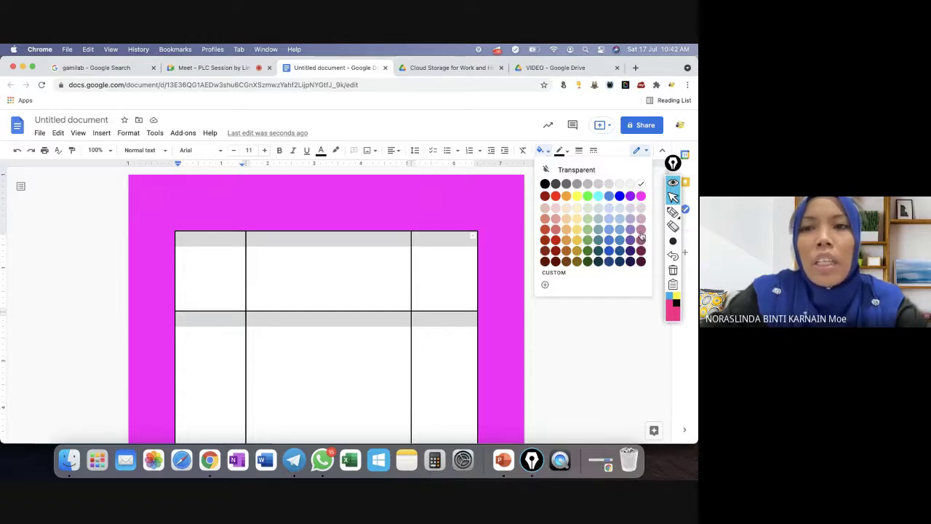
pyautogui.click(641, 186)
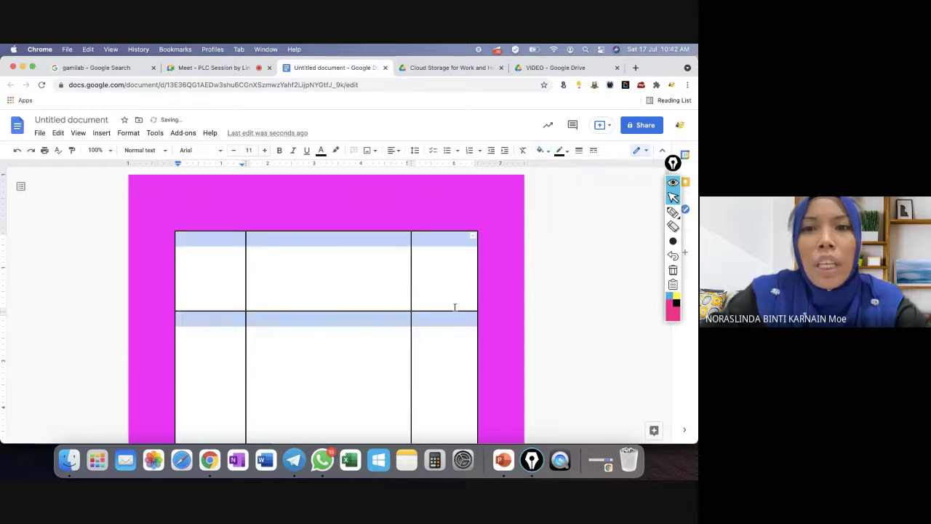
pyautogui.click(554, 310)
pyautogui.scroll(-3, 495, 303)
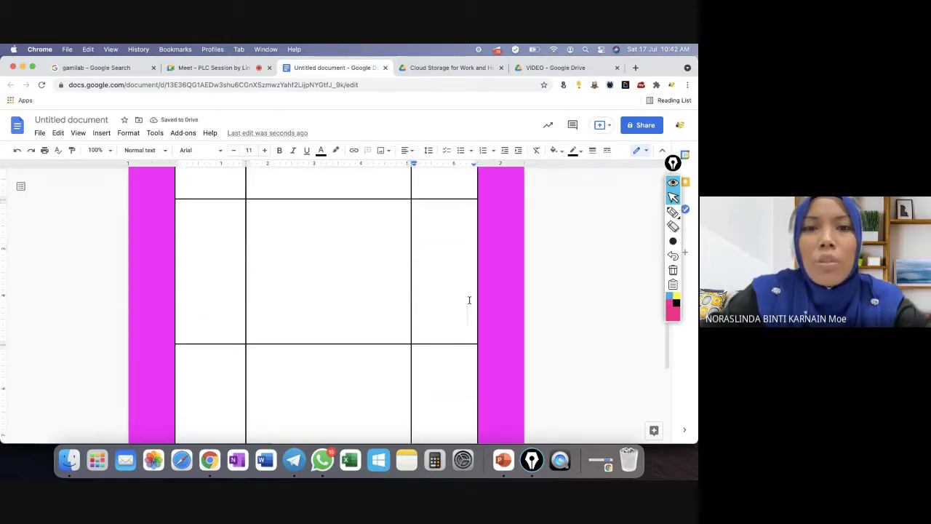
# Fill the table's centre cell with bright green, then select all nine cells.
pyautogui.click(270, 256)
pyautogui.moveTo(269, 256); pyautogui.dragTo(359, 262)
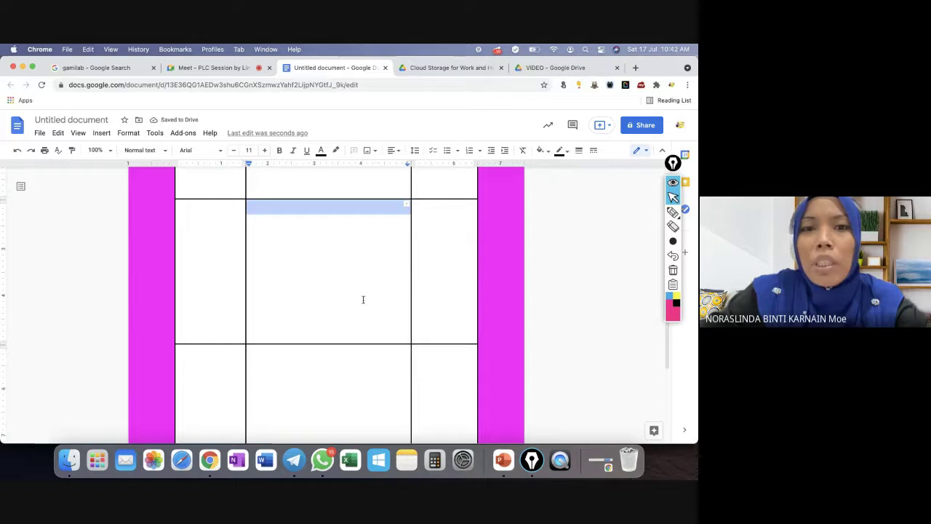
pyautogui.click(544, 151)
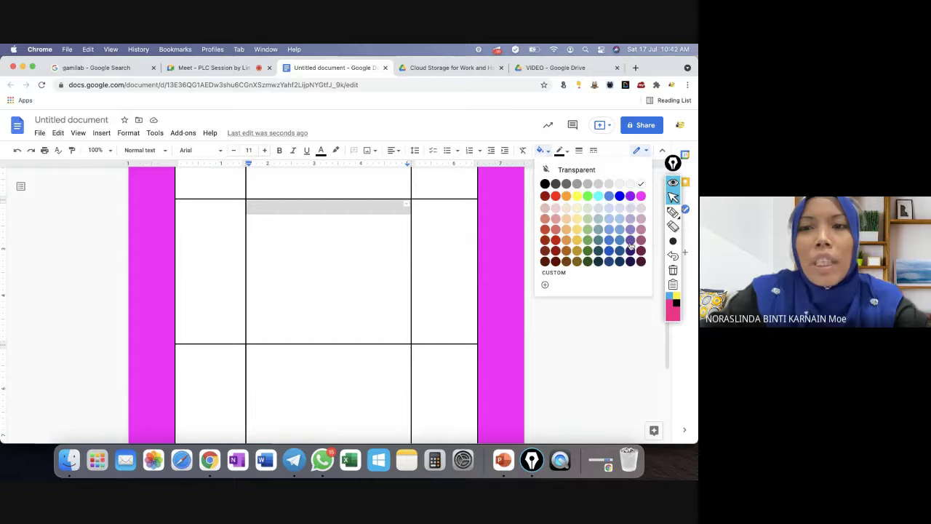
pyautogui.click(588, 251)
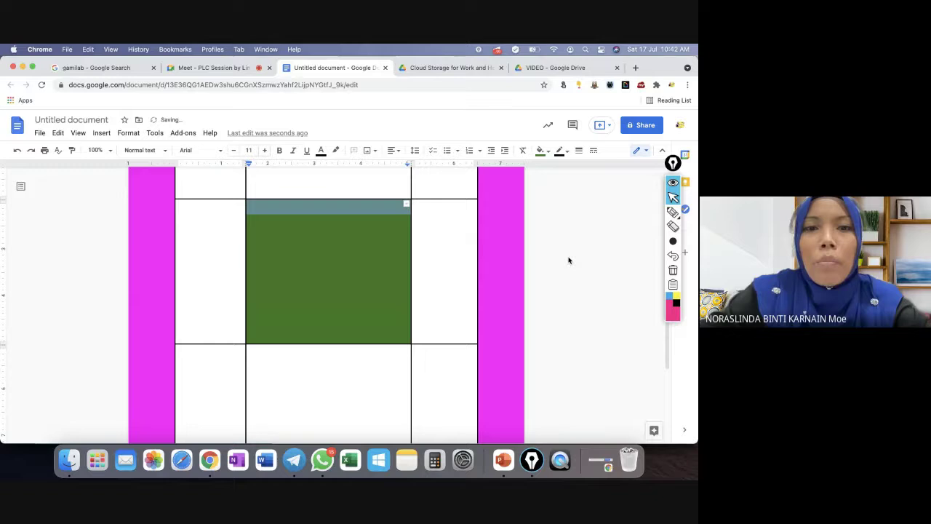
pyautogui.click(330, 266)
pyautogui.click(554, 150)
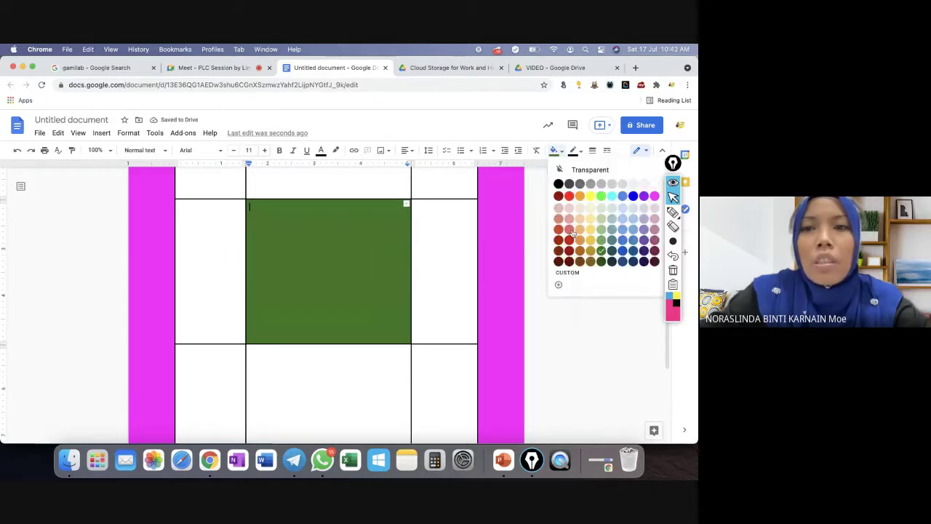
pyautogui.click(601, 196)
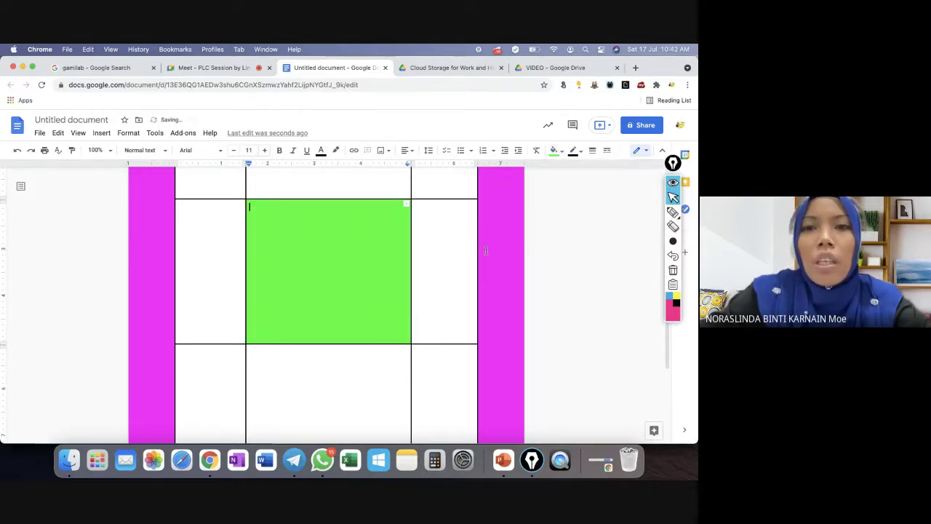
pyautogui.press('Tab')
pyautogui.scroll(2, 414, 310)
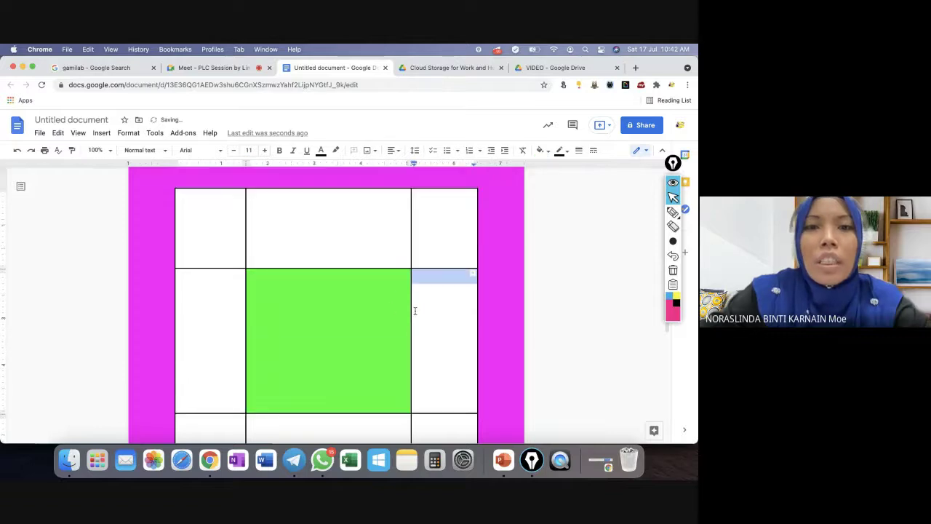
pyautogui.moveTo(223, 230); pyautogui.dragTo(439, 430)
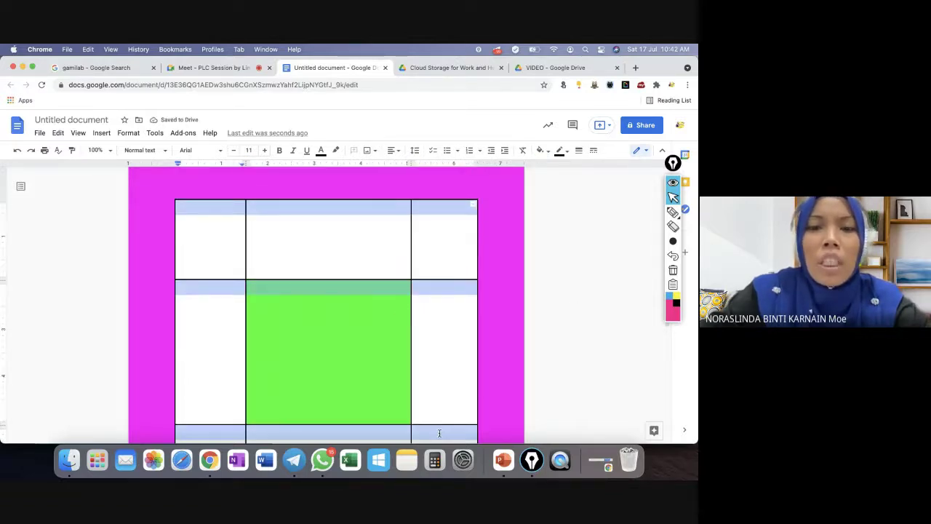
# Set the table borders to 3pt and widen the table by dragging its side edges outward.
pyautogui.click(580, 152)
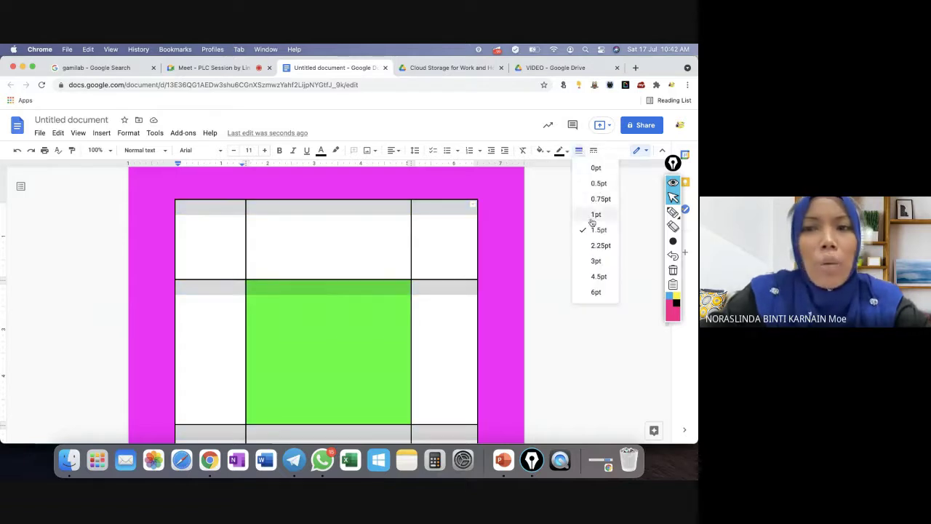
pyautogui.click(596, 260)
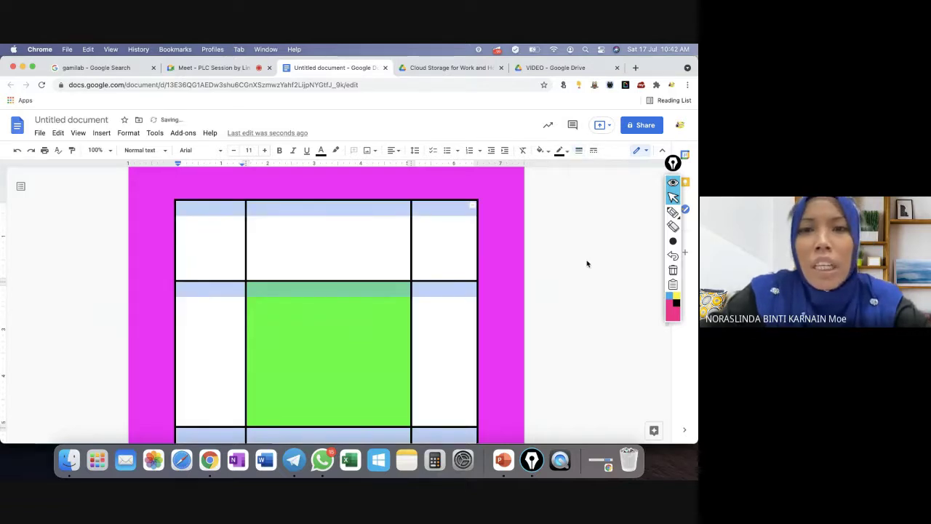
pyautogui.click(587, 263)
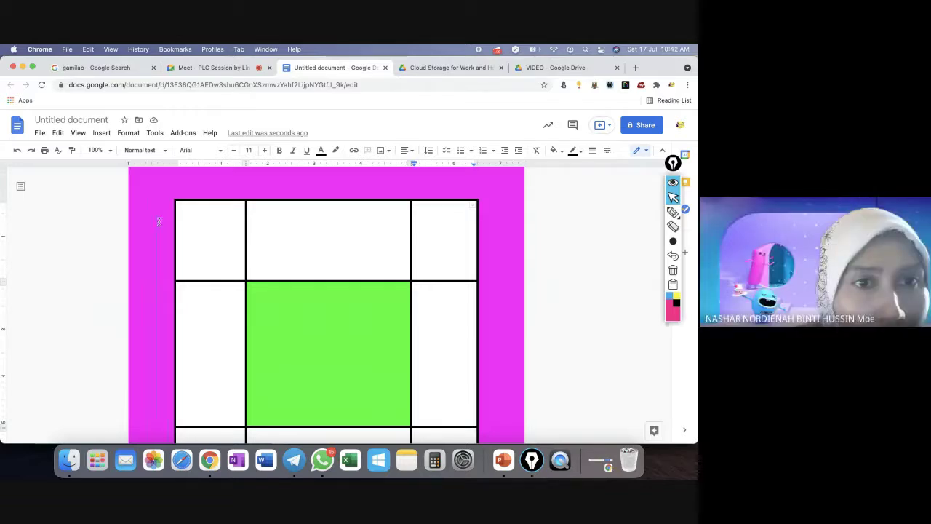
pyautogui.moveTo(165, 225); pyautogui.dragTo(165, 226)
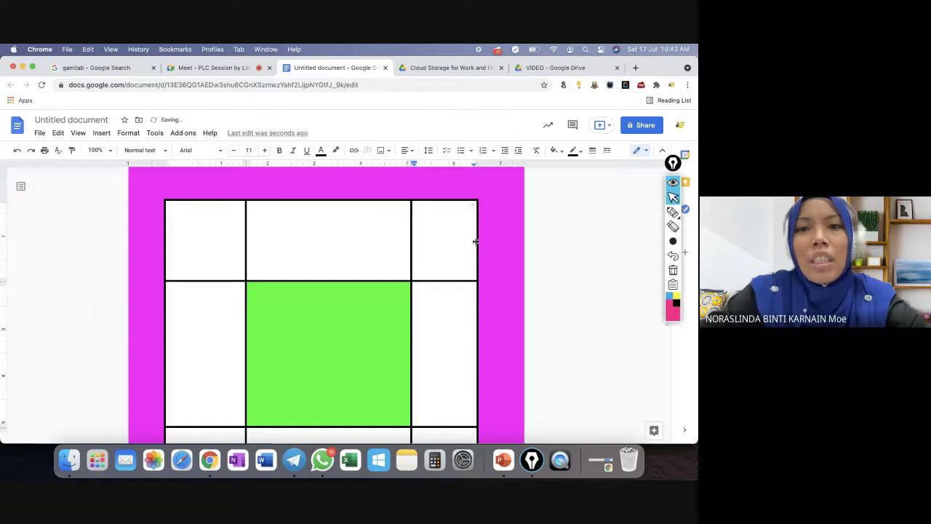
pyautogui.moveTo(478, 241); pyautogui.dragTo(490, 241)
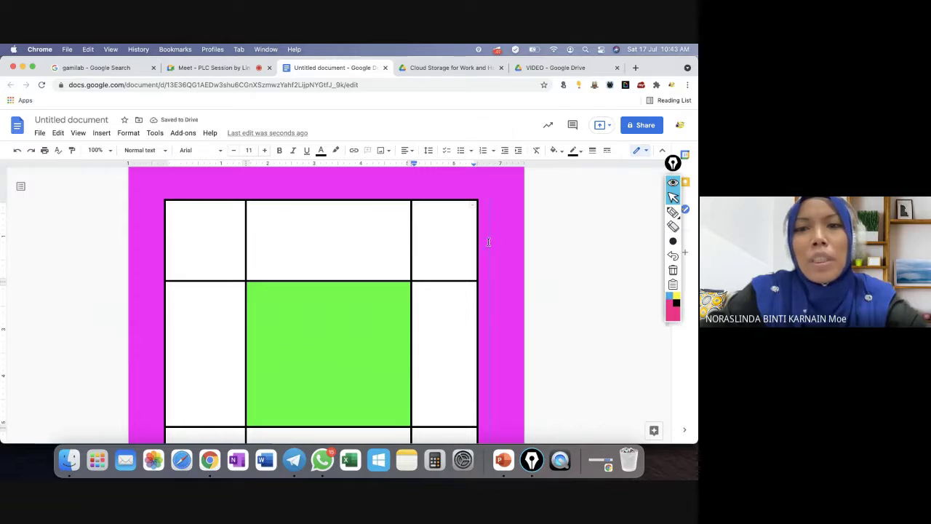
# Make the green row and top row taller and shorten the bottom row.
pyautogui.scroll(-5, 420, 297)
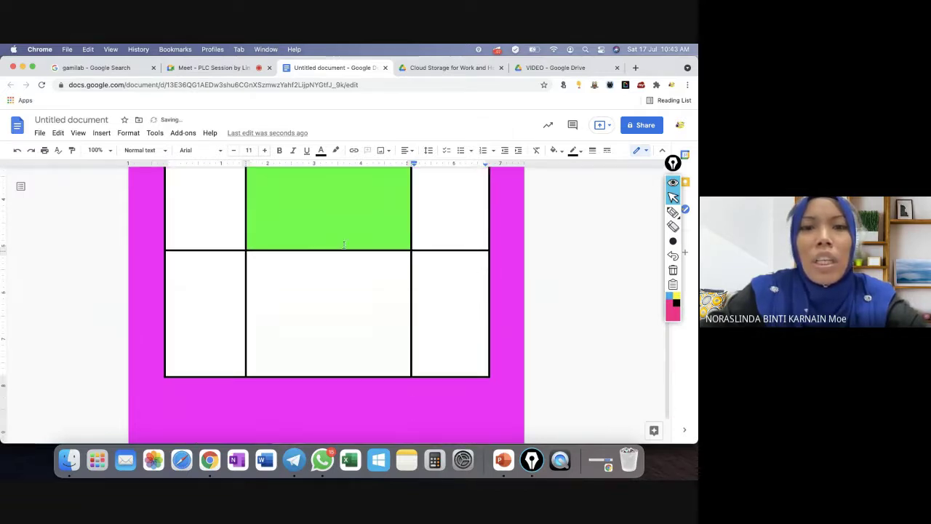
pyautogui.moveTo(213, 252); pyautogui.dragTo(209, 304)
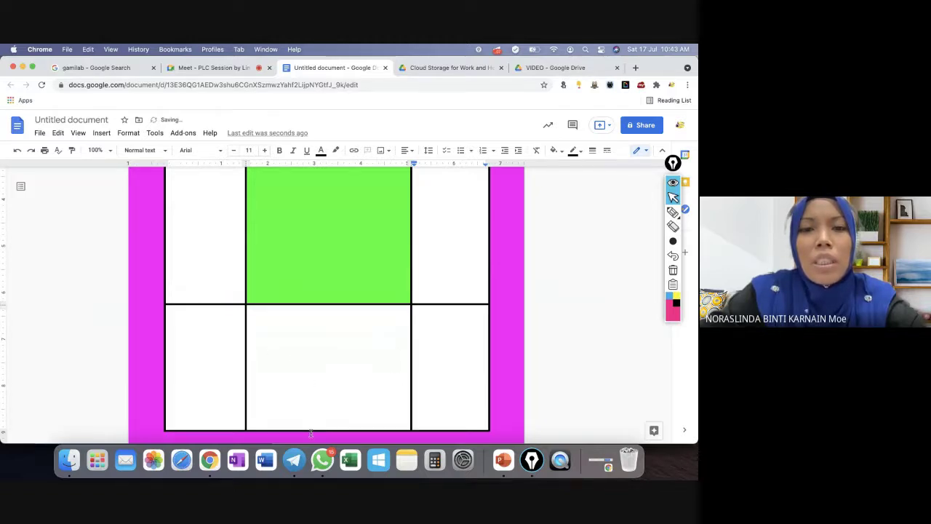
pyautogui.moveTo(312, 430); pyautogui.dragTo(313, 393)
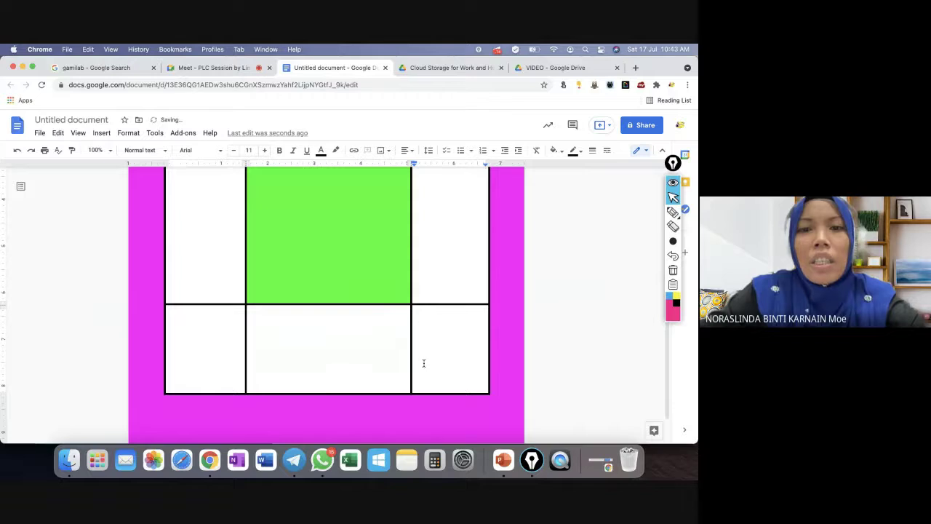
pyautogui.scroll(5, 424, 364)
pyautogui.moveTo(322, 311); pyautogui.dragTo(323, 331)
pyautogui.click(188, 232)
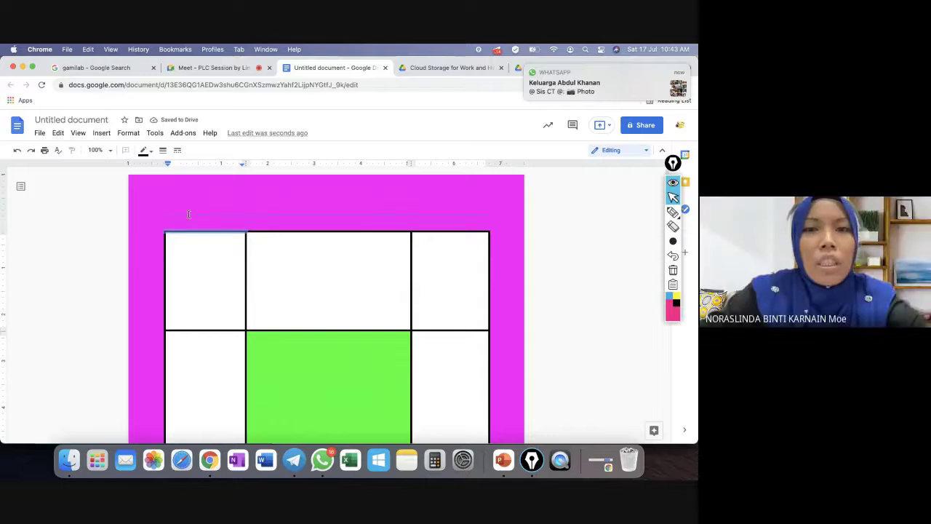
pyautogui.press('Return')
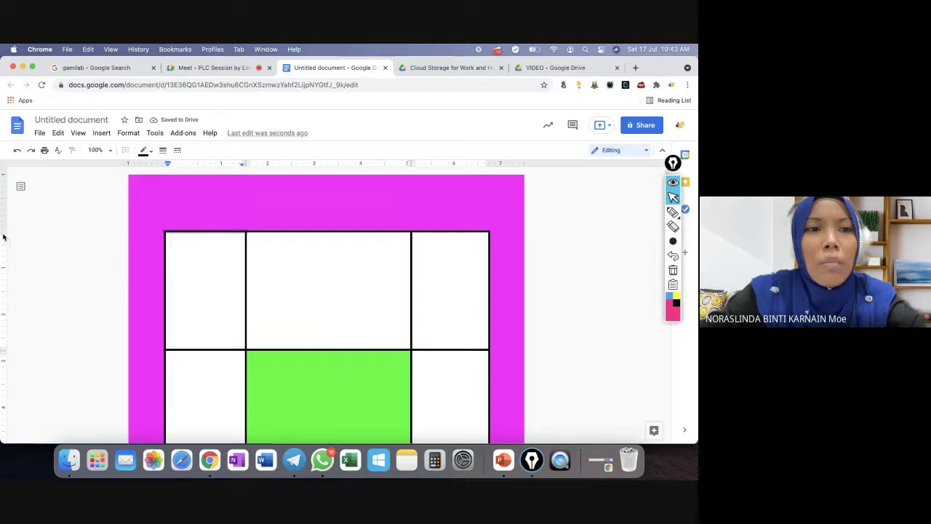
pyautogui.click(192, 256)
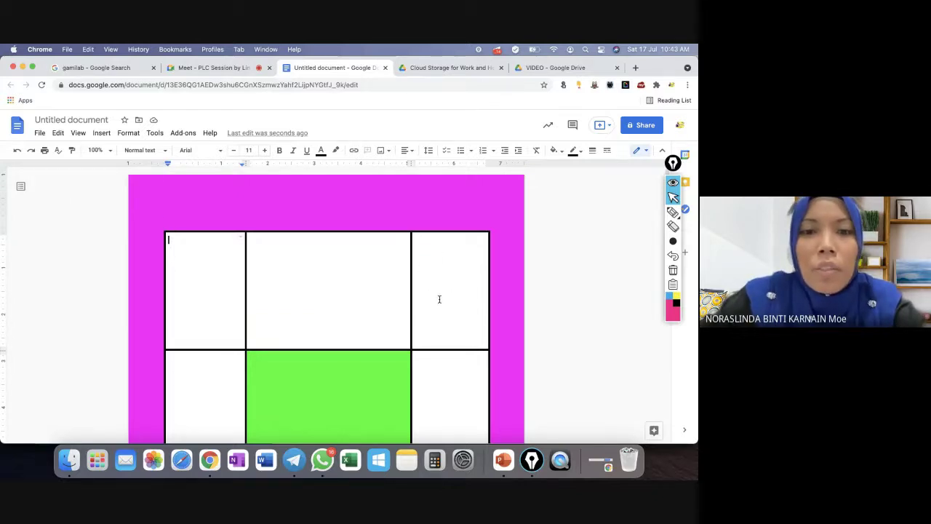
pyautogui.scroll(-3, 454, 288)
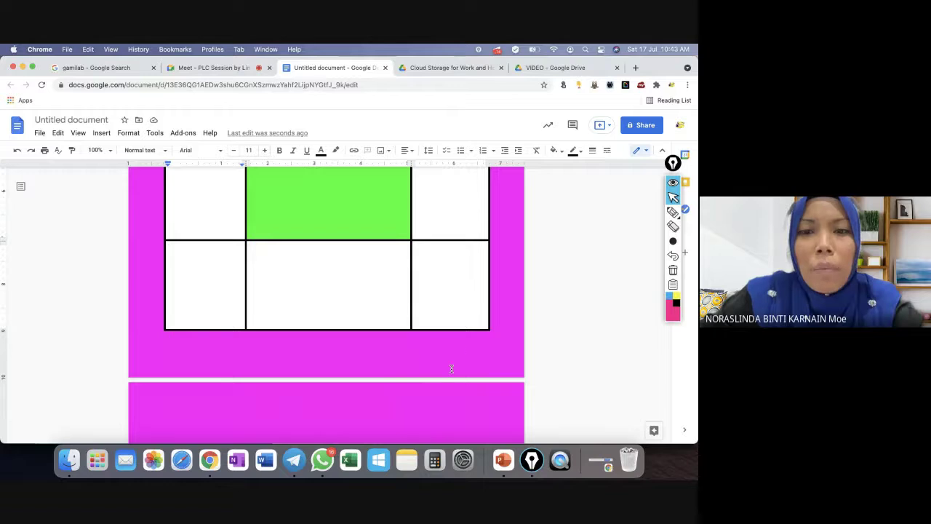
pyautogui.scroll(5, 451, 369)
pyautogui.scroll(-3, 517, 385)
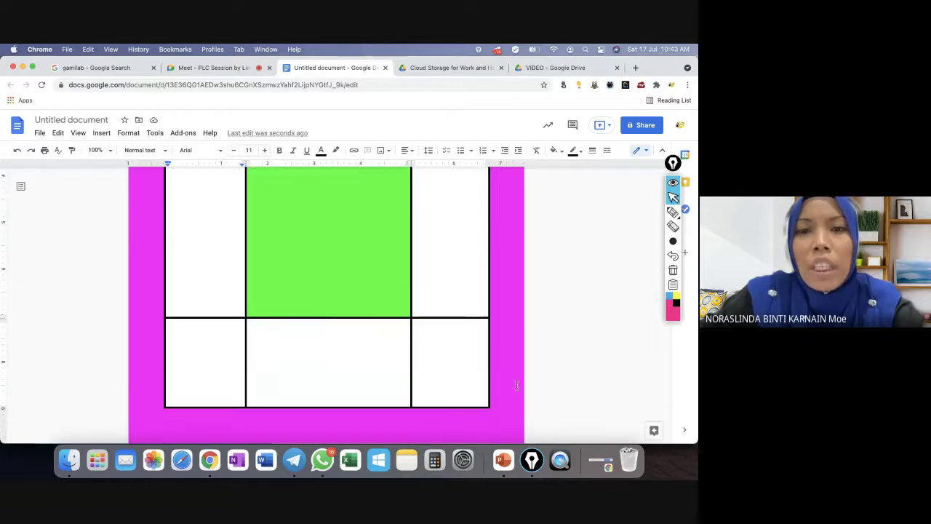
pyautogui.scroll(-5, 517, 385)
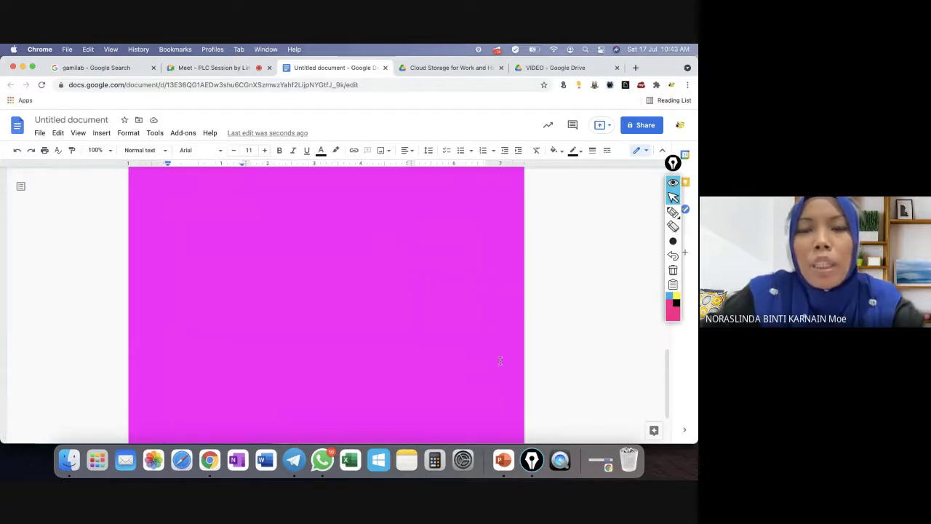
pyautogui.scroll(5, 500, 360)
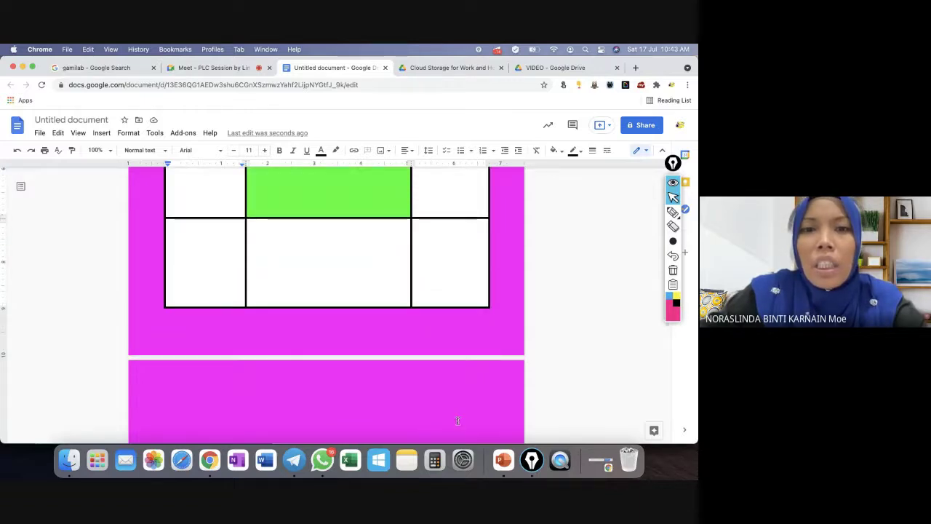
pyautogui.scroll(-5, 438, 393)
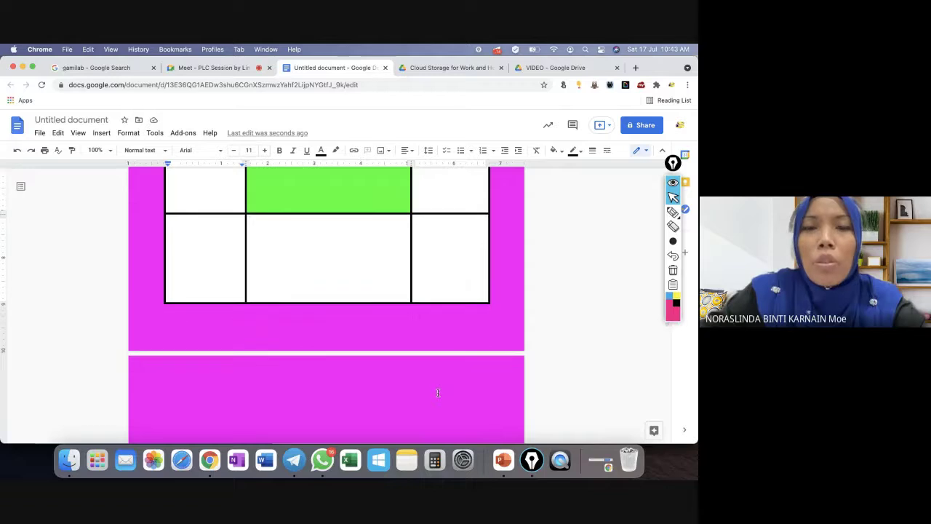
pyautogui.scroll(2, 438, 392)
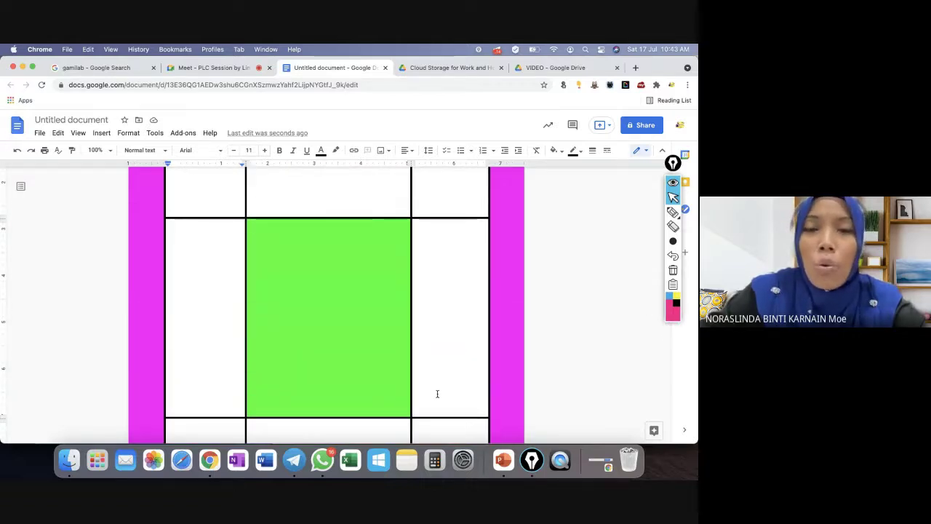
pyautogui.scroll(-8, 437, 393)
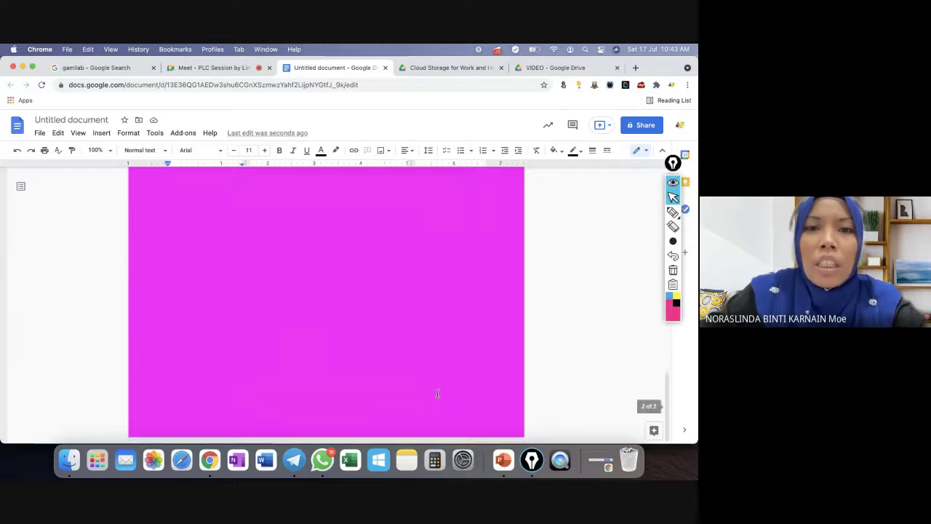
pyautogui.scroll(5, 437, 394)
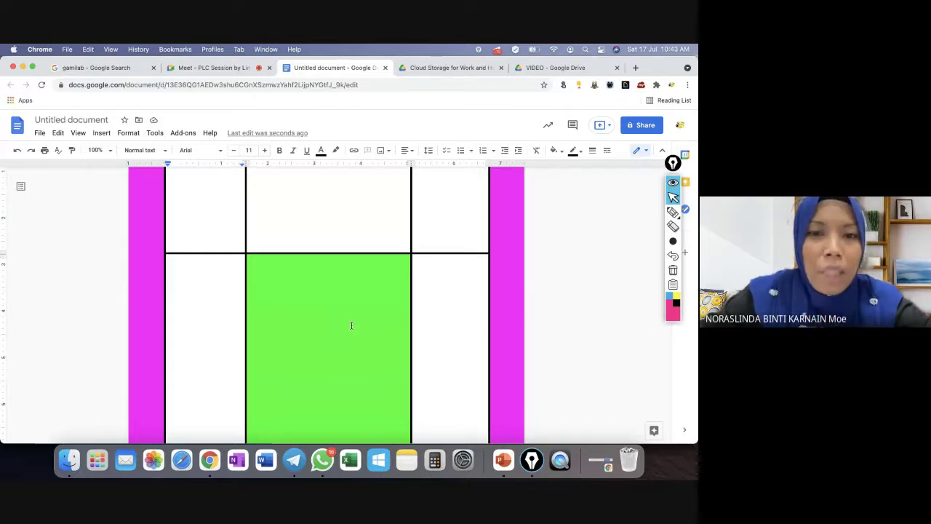
pyautogui.scroll(-8, 351, 325)
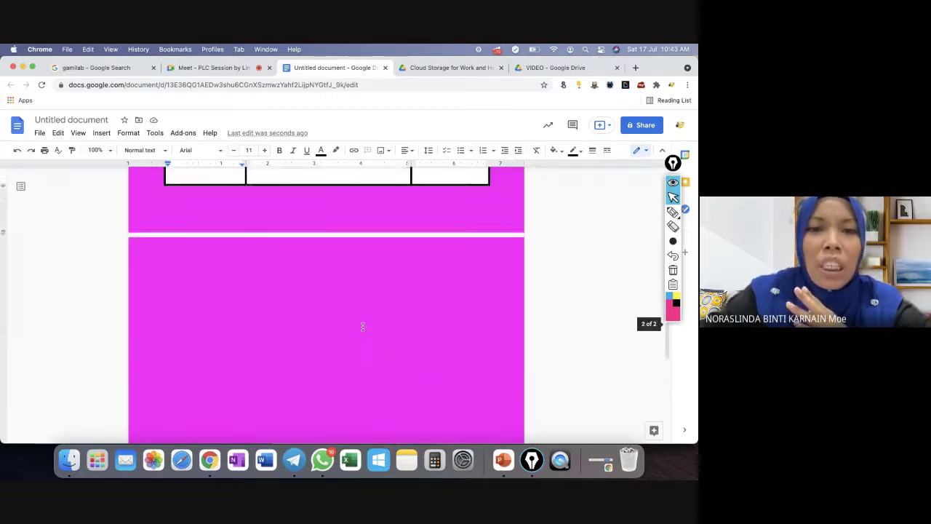
pyautogui.scroll(-2, 362, 327)
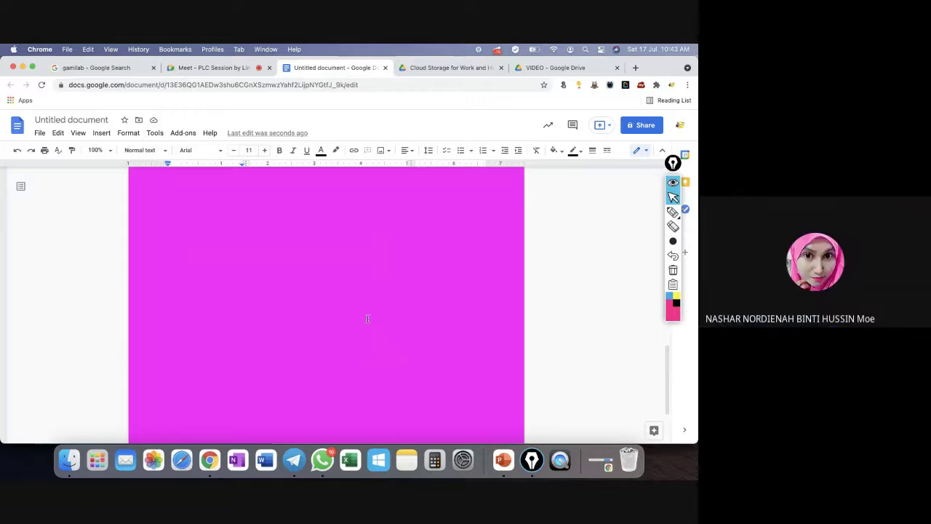
pyautogui.scroll(-2, 377, 348)
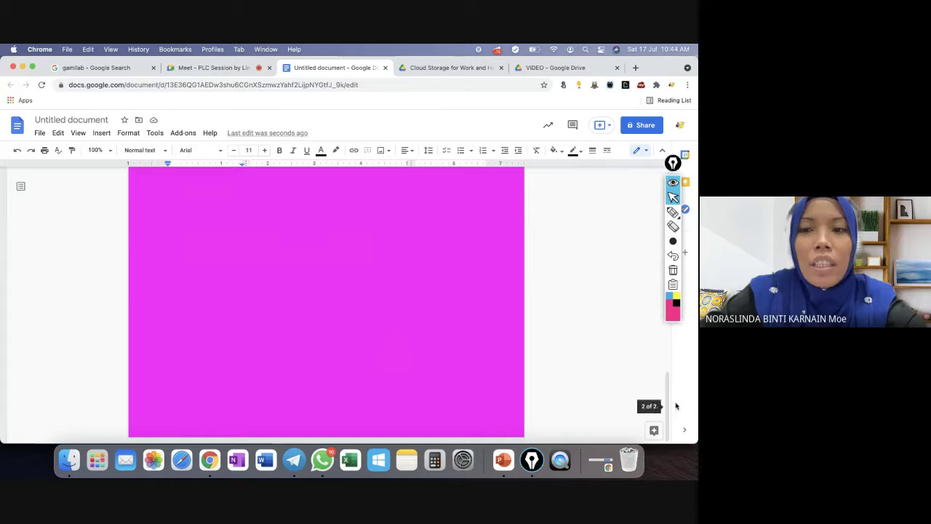
# Drag the green row's border up and move the middle-right column border left.
pyautogui.moveTo(671, 405); pyautogui.dragTo(650, 265)
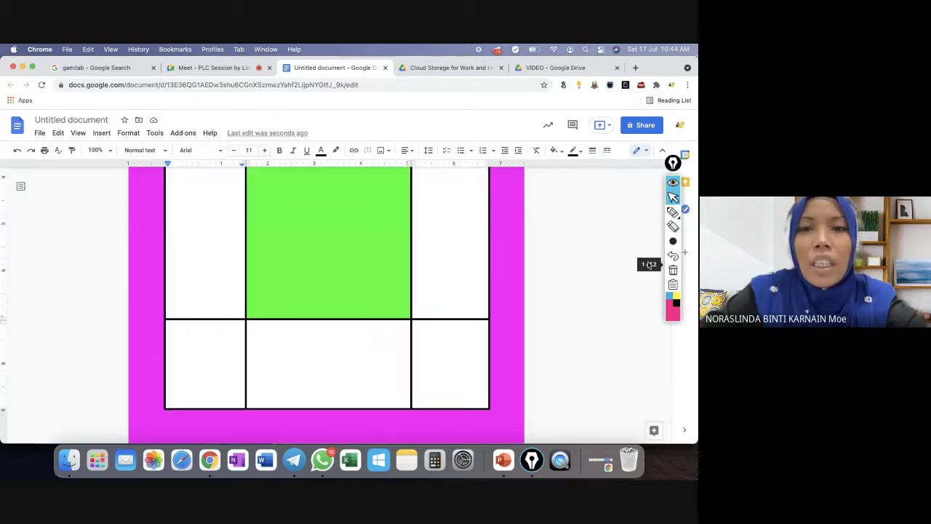
pyautogui.moveTo(188, 319); pyautogui.dragTo(189, 295)
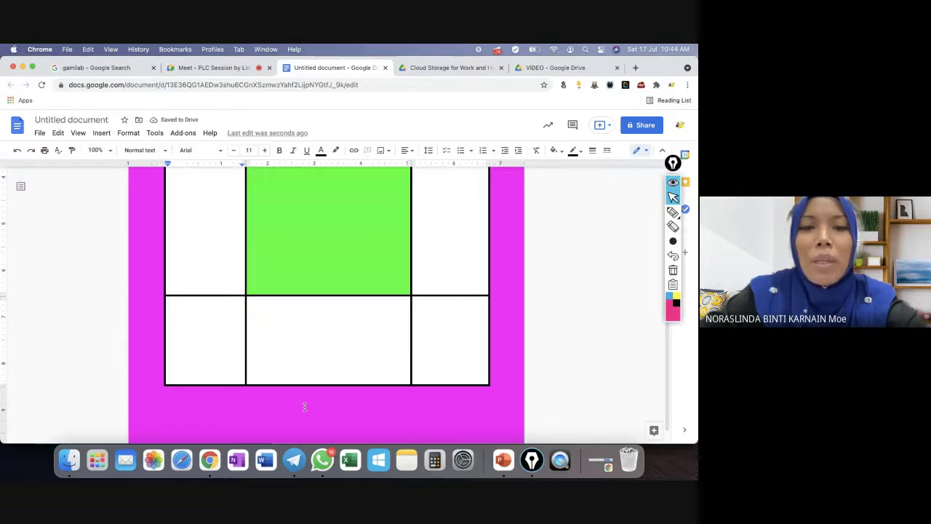
pyautogui.scroll(-1, 397, 384)
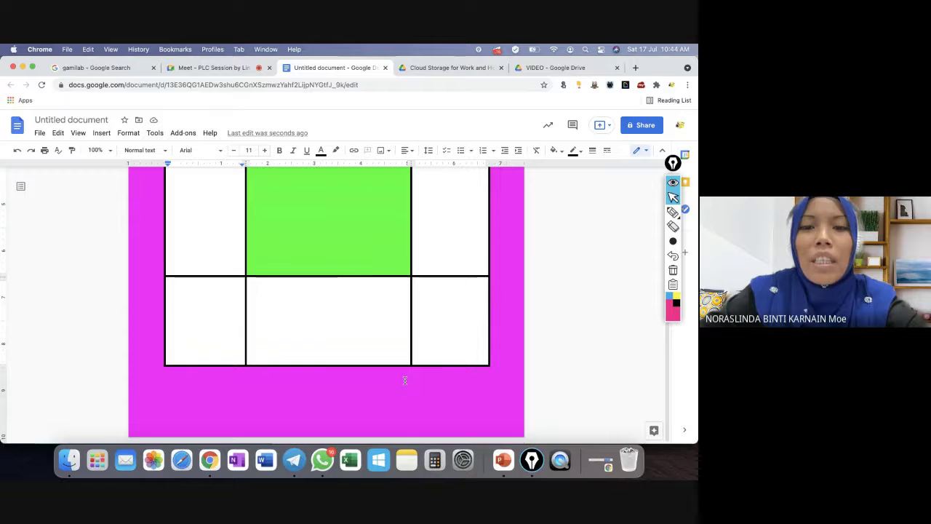
pyautogui.scroll(4, 436, 328)
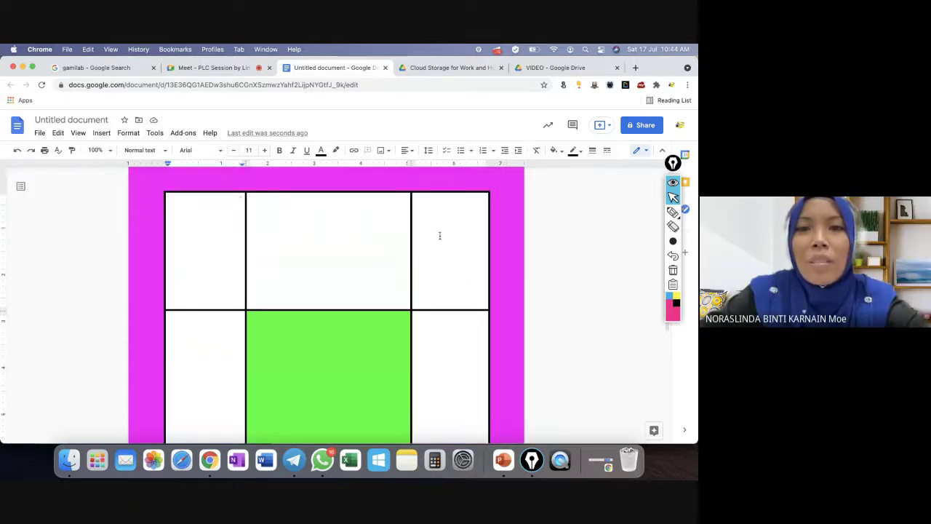
pyautogui.moveTo(411, 214); pyautogui.dragTo(405, 214)
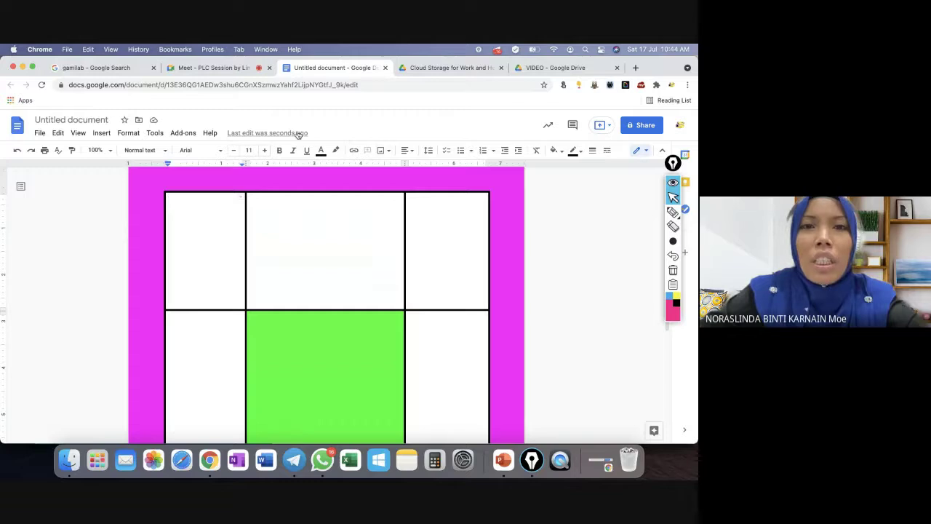
# Retitle the untitled document 'PLC Testing' and go back to the Docs home page.
pyautogui.click(64, 119)
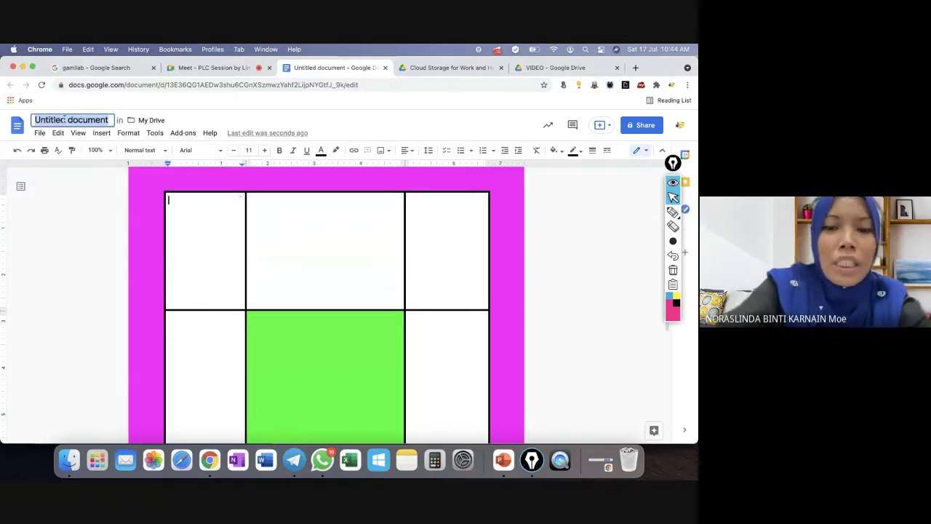
pyautogui.write('PLC')
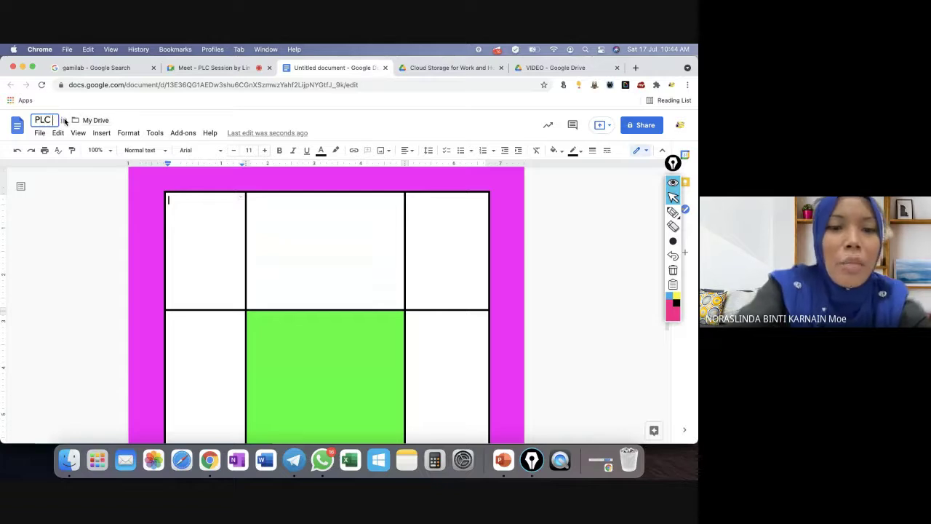
pyautogui.write(' Testi')
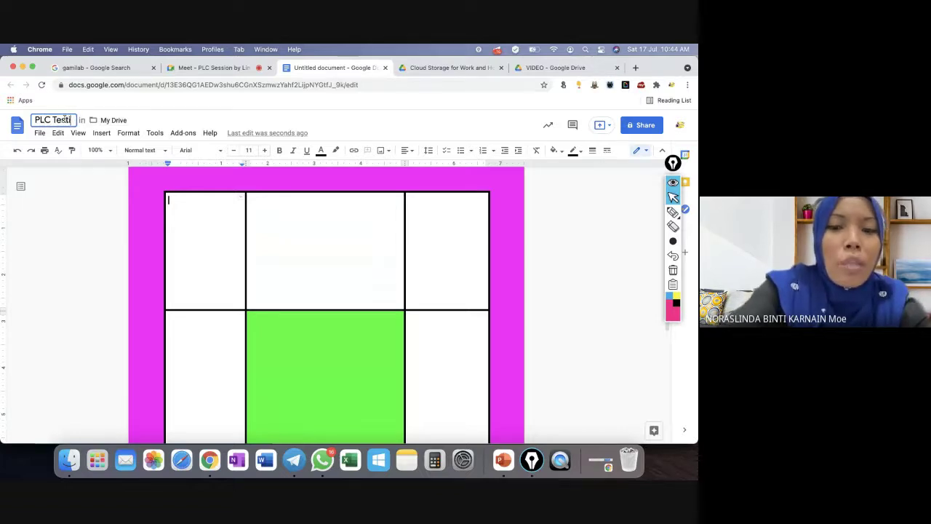
pyautogui.write('ng')
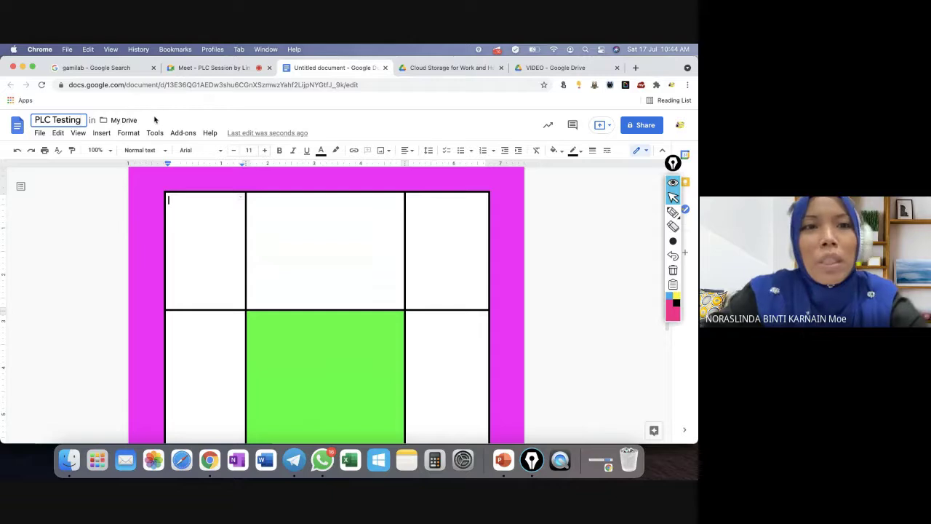
pyautogui.press('Return')
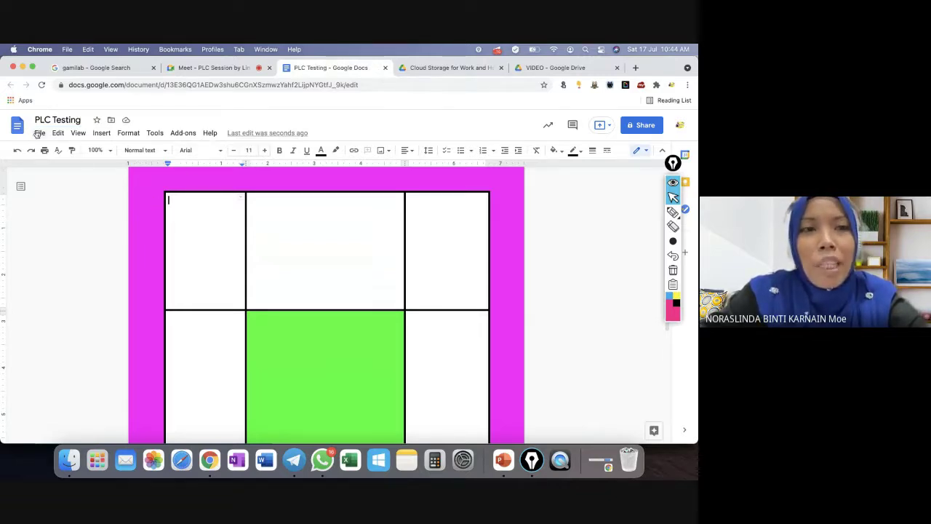
pyautogui.click(18, 125)
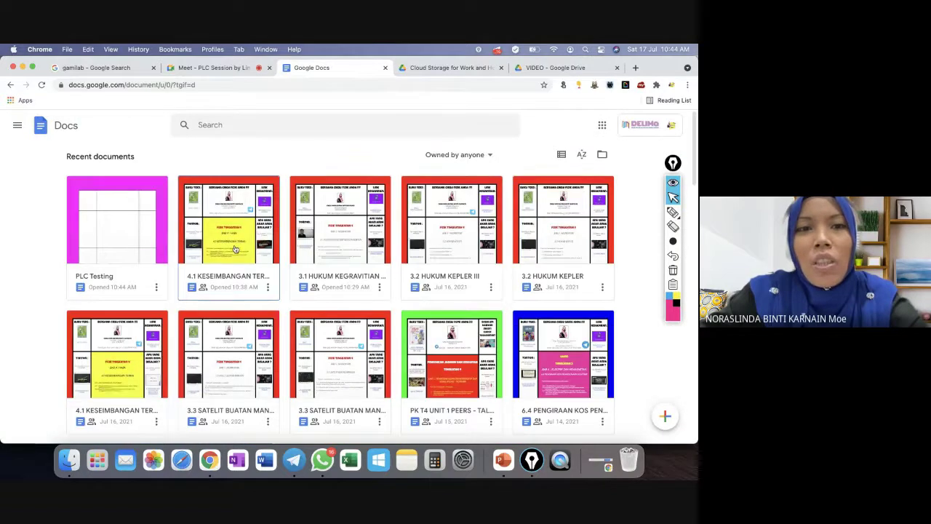
# View All viewers of '4.1 KESEIMBANGAN TERMA PART 1' in its activity dashboard, then reopen PLC Testing.
pyautogui.click(235, 250)
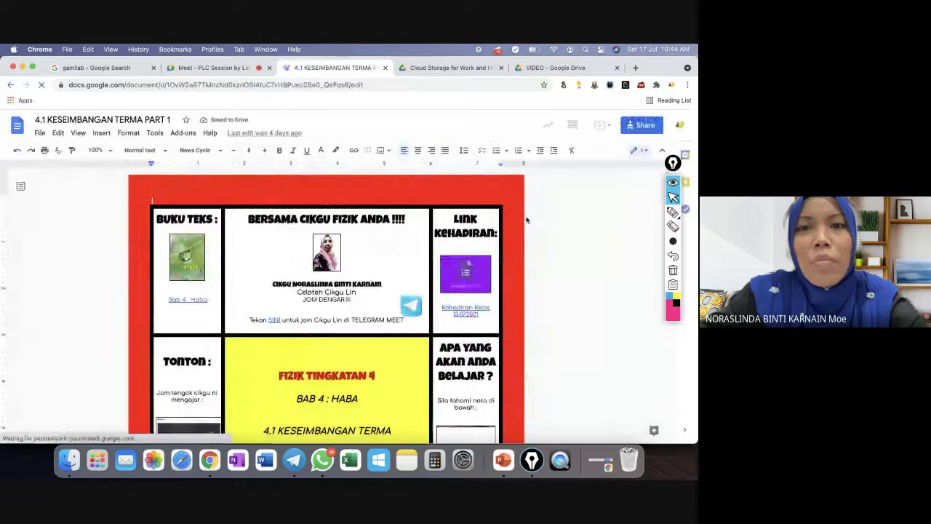
pyautogui.click(548, 126)
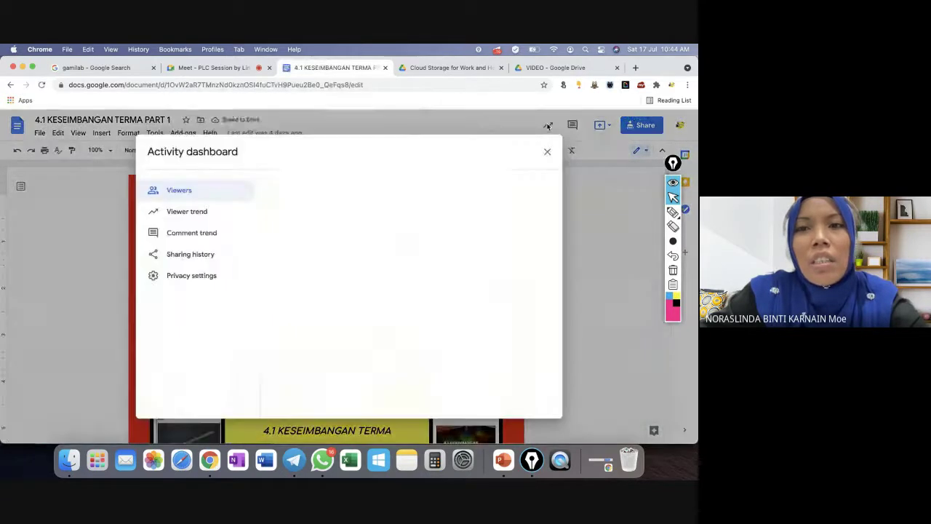
pyautogui.click(399, 185)
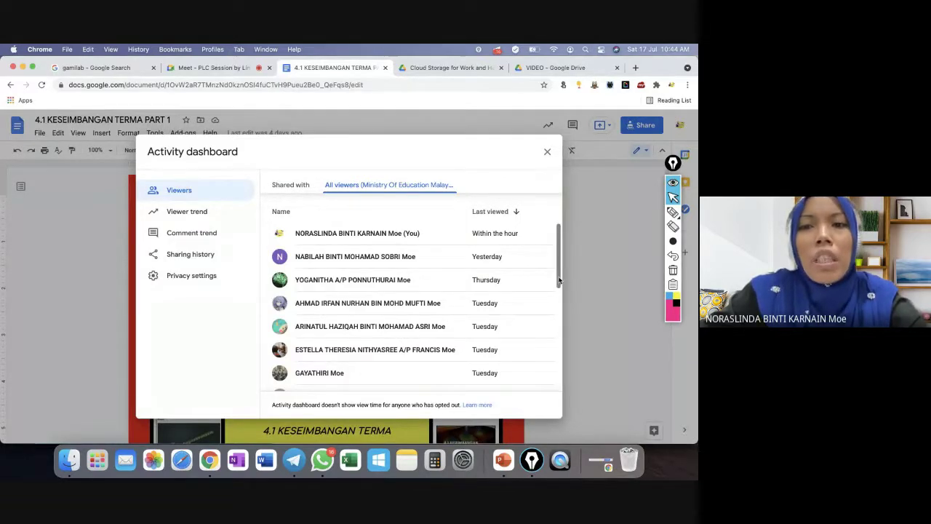
pyautogui.moveTo(559, 281); pyautogui.dragTo(538, 381)
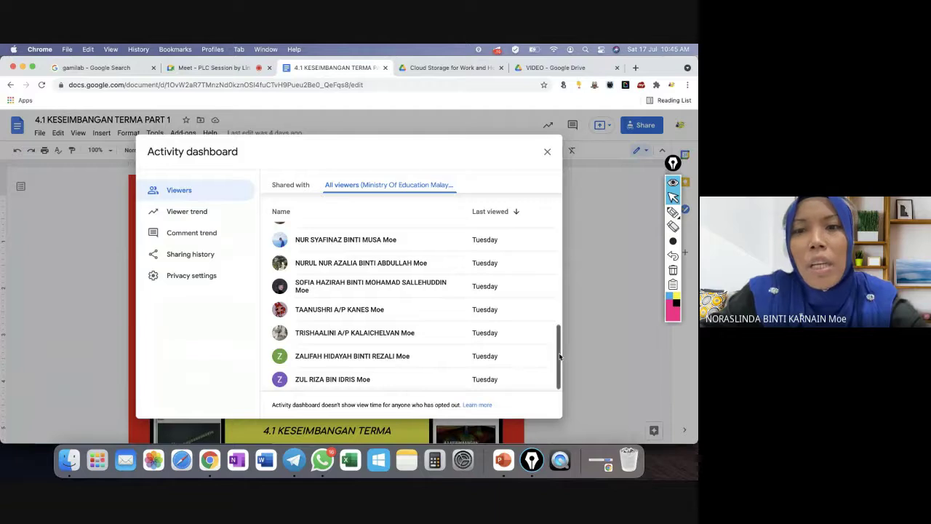
pyautogui.moveTo(560, 351); pyautogui.dragTo(561, 224)
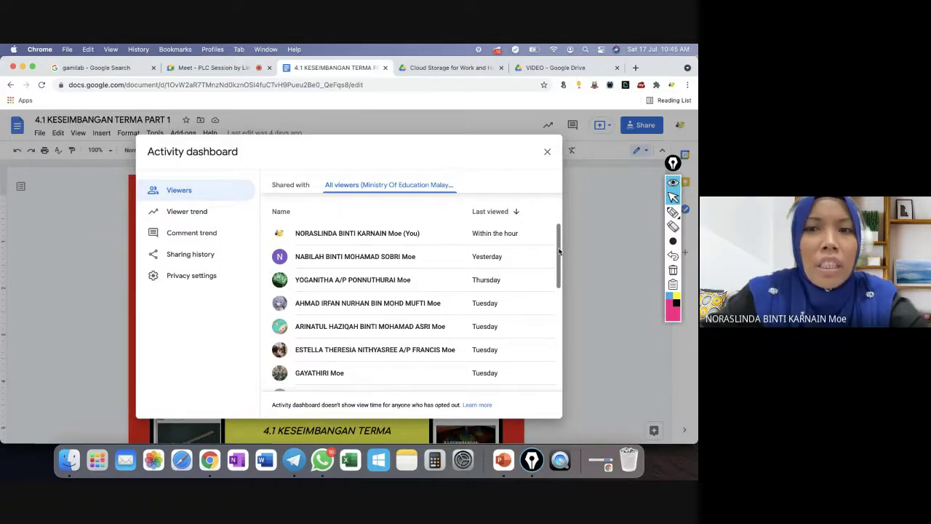
pyautogui.click(548, 152)
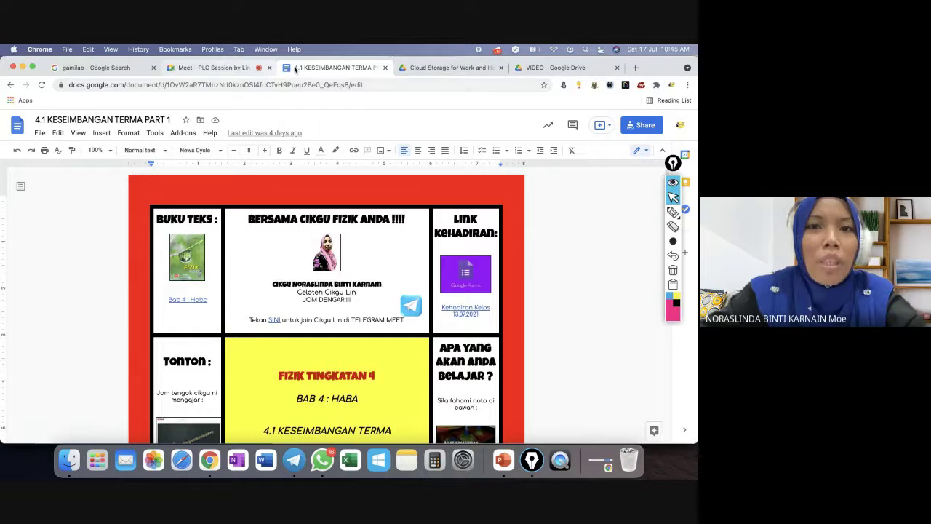
pyautogui.click(16, 129)
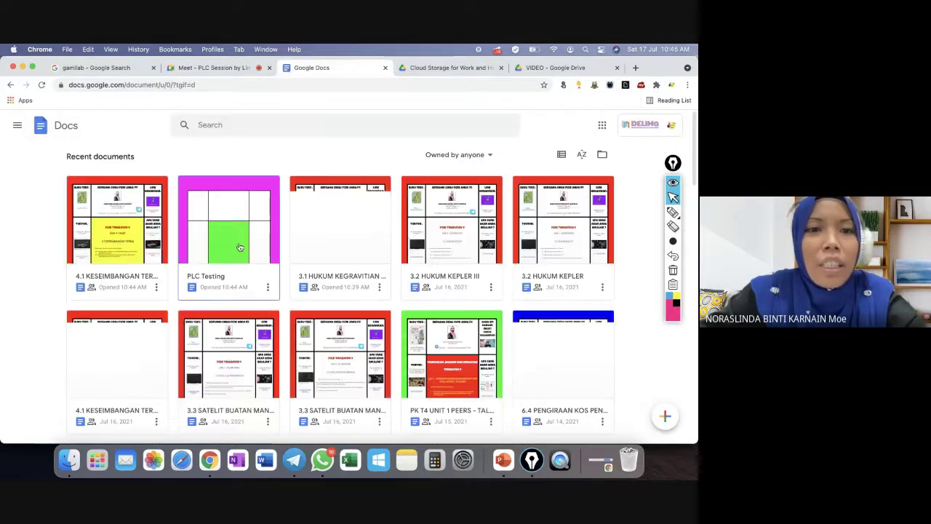
pyautogui.click(238, 247)
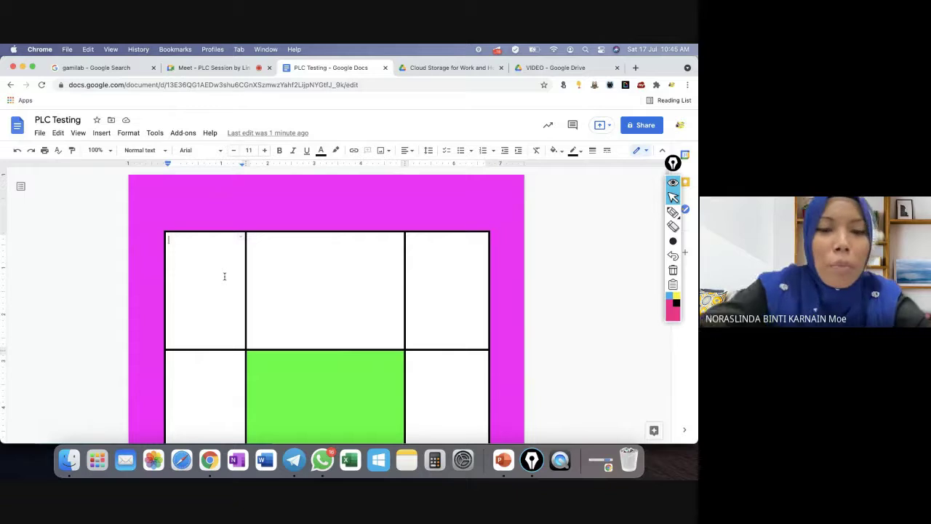
# Type a centre-aligned 'BUKU TEKS' in the top-left cell, then go to the VIDEO Drive tab.
pyautogui.write('B')
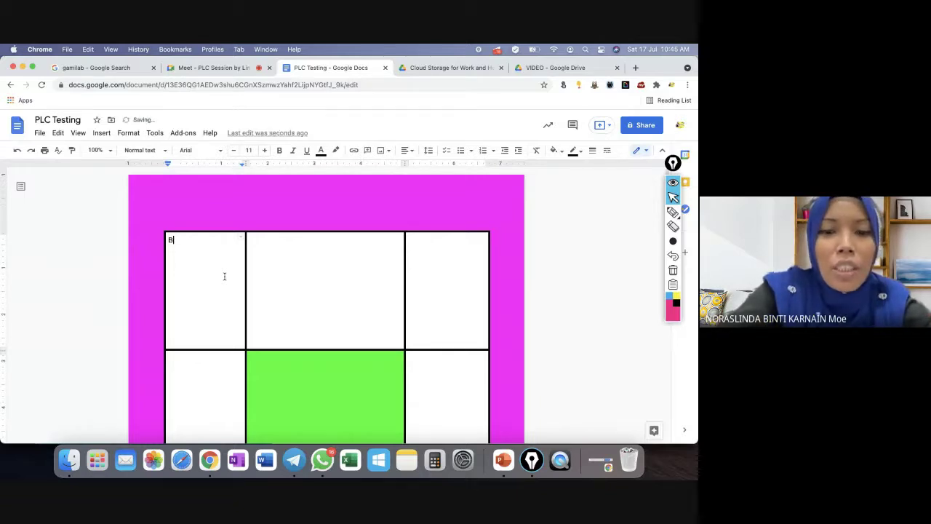
pyautogui.write('UKU TEKS')
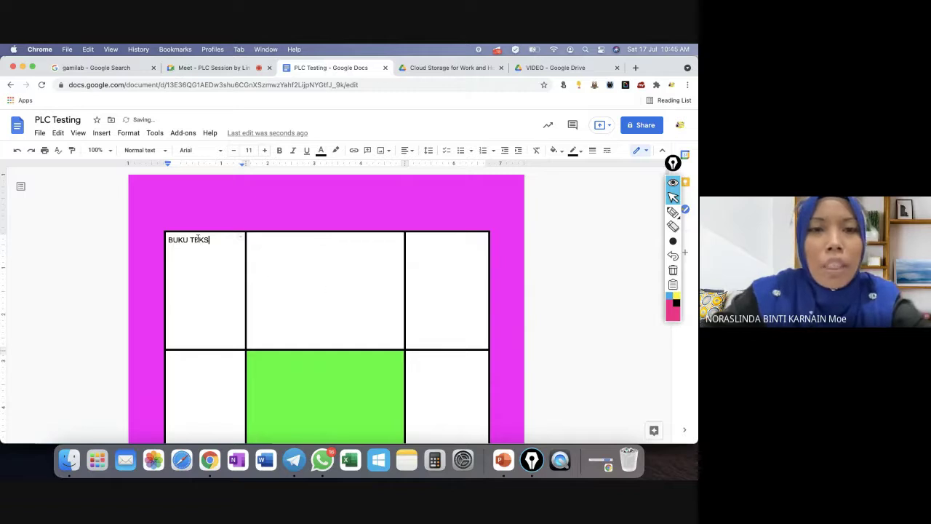
pyautogui.moveTo(212, 240); pyautogui.dragTo(169, 240)
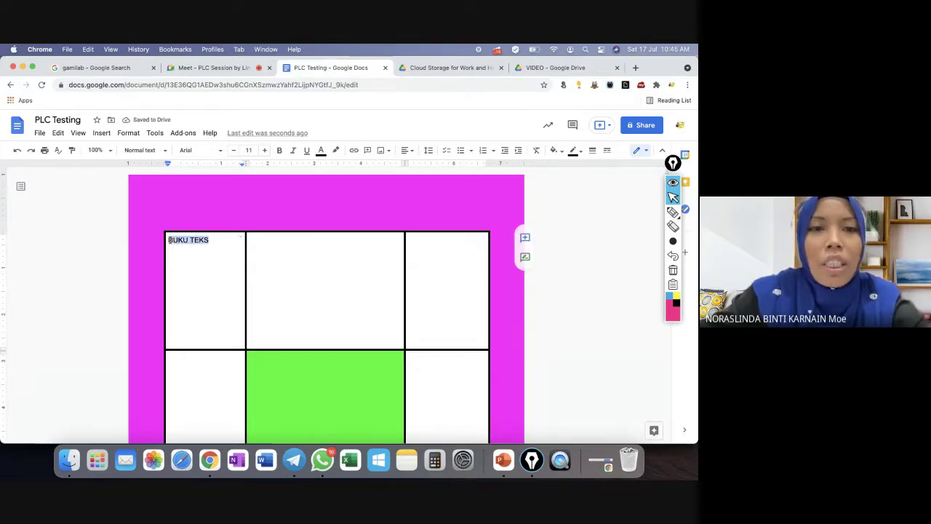
pyautogui.click(406, 150)
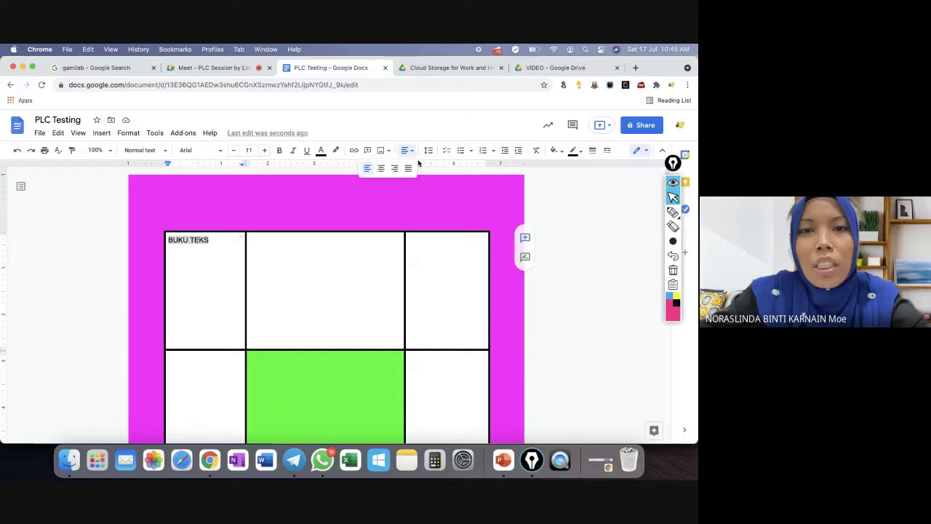
pyautogui.click(379, 168)
pyautogui.click(233, 242)
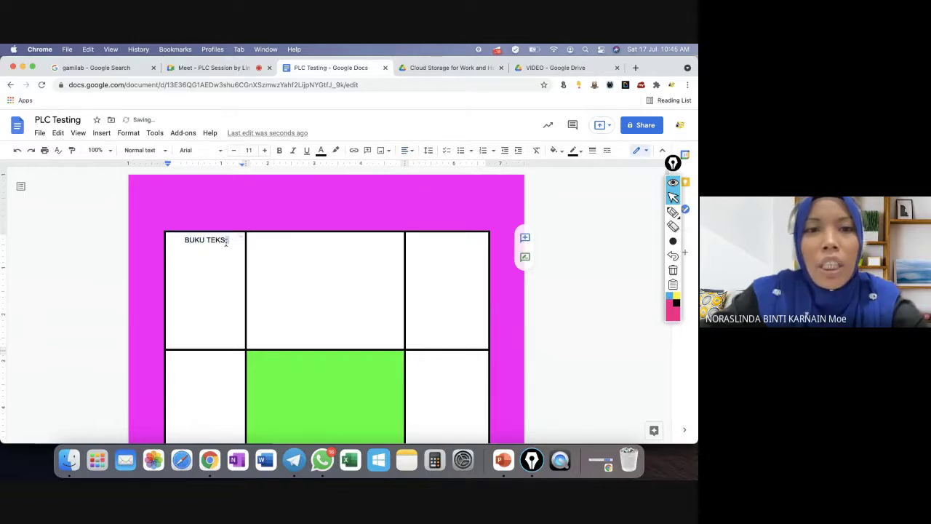
pyautogui.press('Return')
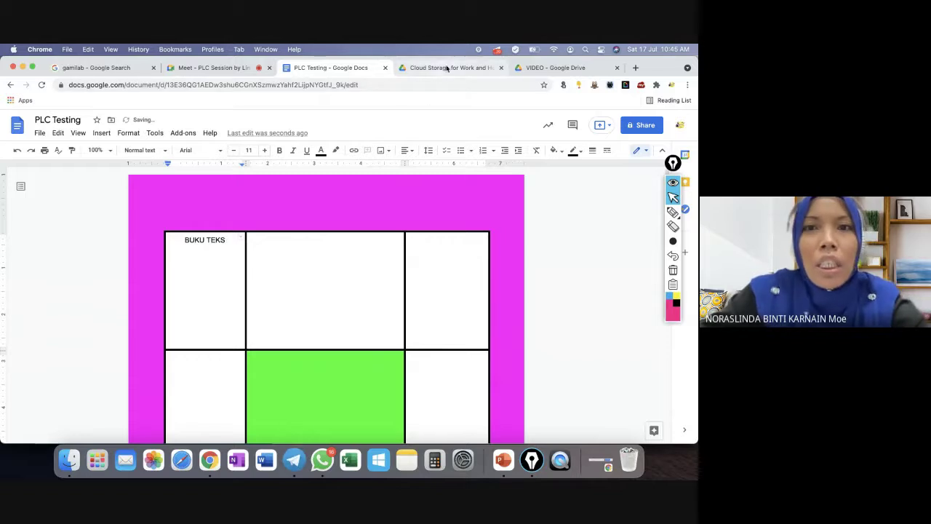
pyautogui.click(572, 71)
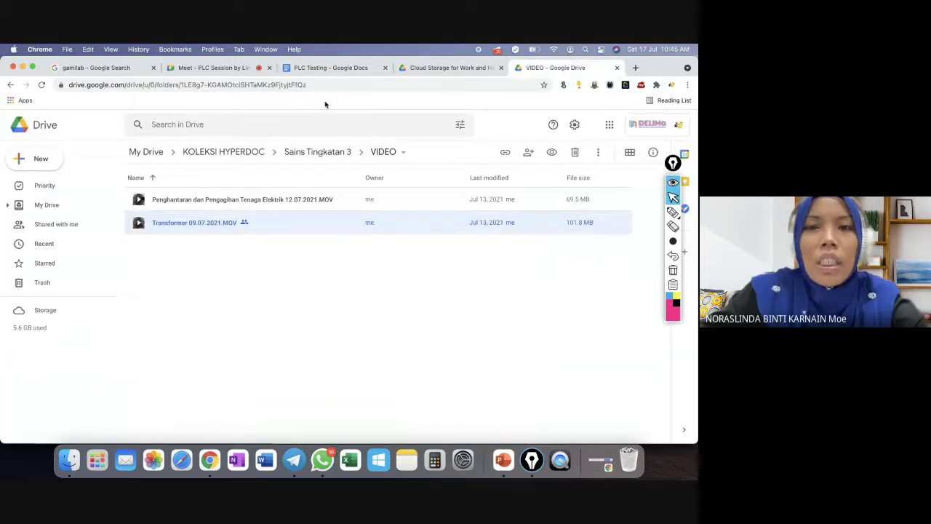
# Open Google from the address bar and search for 'buku teks sains tingkatan 4'.
pyautogui.click(442, 73)
pyautogui.click(399, 89)
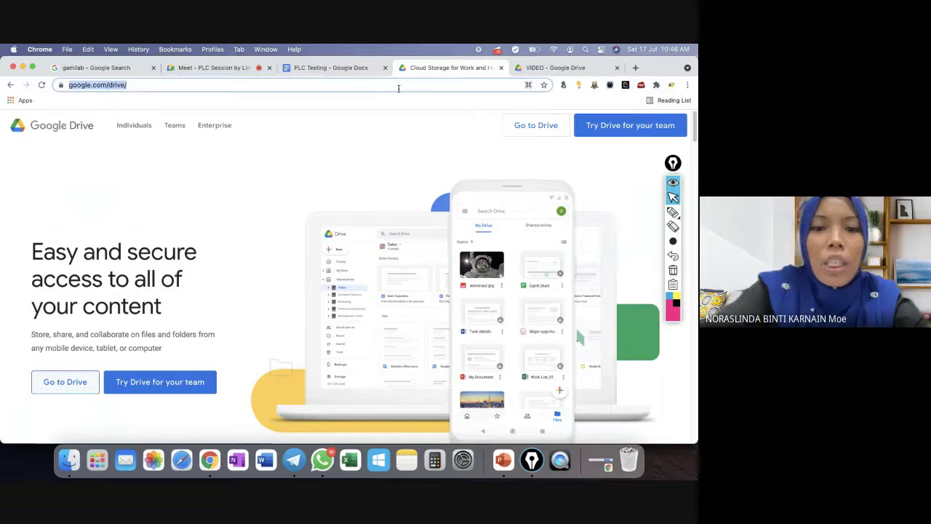
pyautogui.write('GOOGLE')
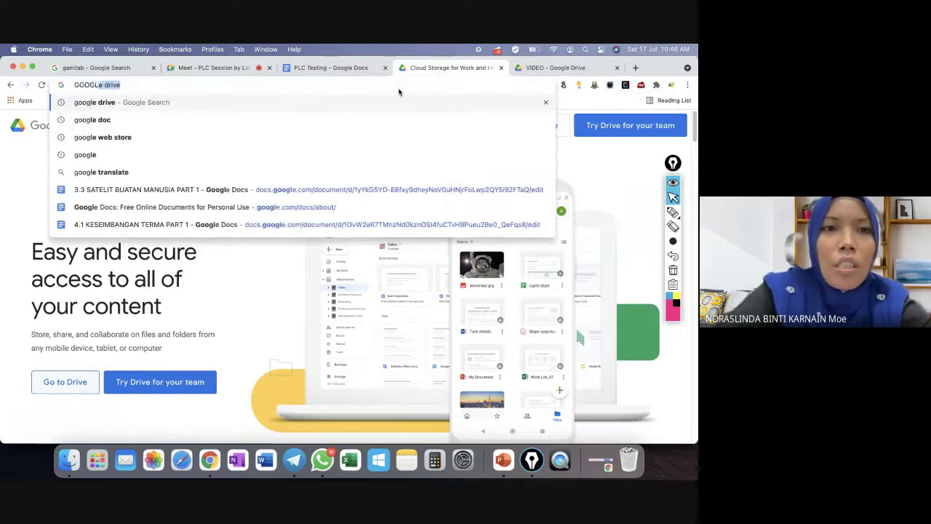
pyautogui.press('Return')
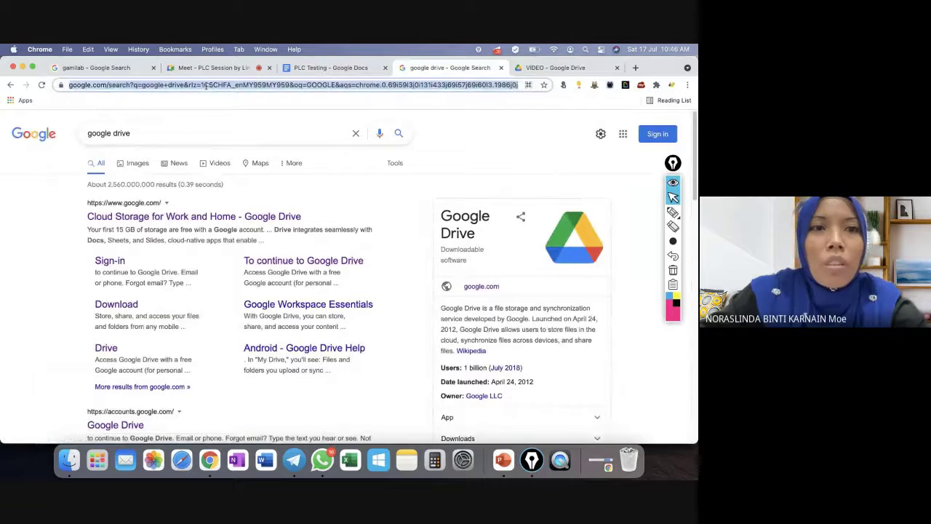
pyautogui.click(164, 138)
pyautogui.tripleClick(164, 137)
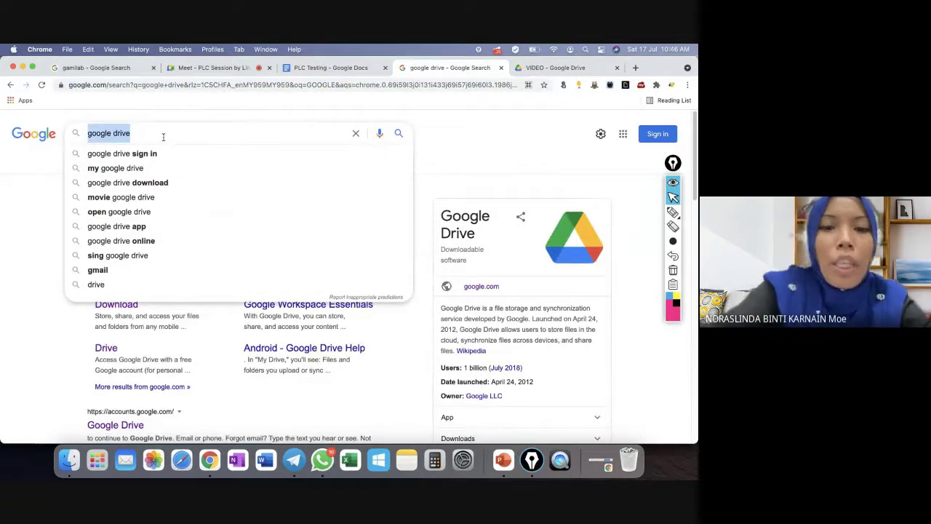
pyautogui.write('BUKU TEKS')
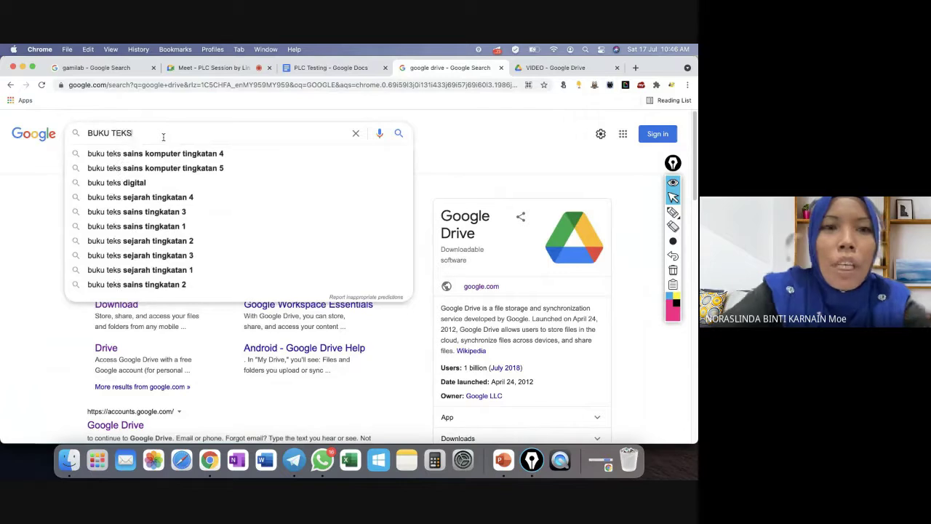
pyautogui.write(' SAI')
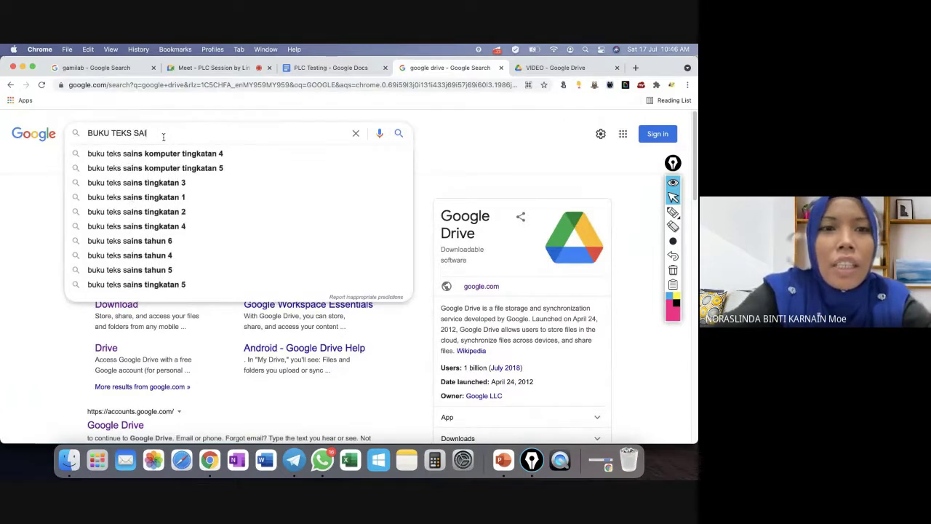
pyautogui.write('NS')
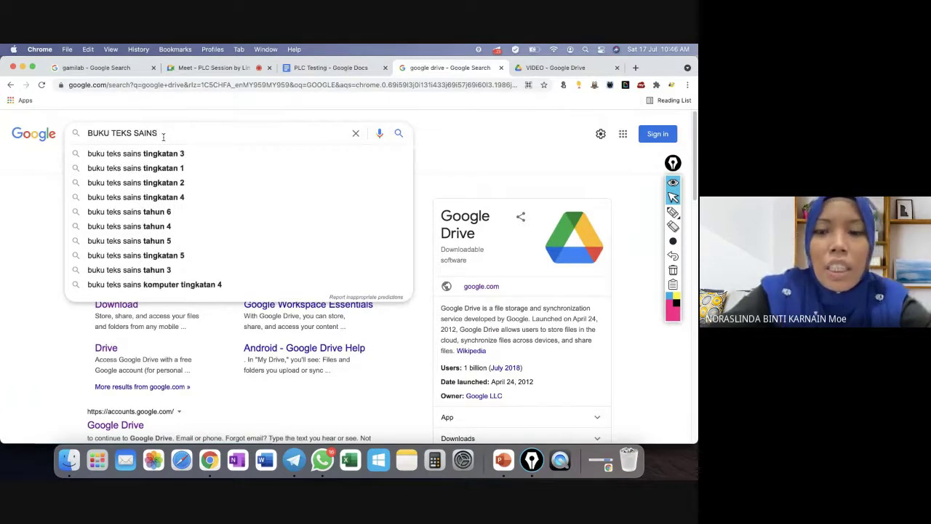
pyautogui.press('Down')
pyautogui.press('Down')
pyautogui.press('Down')
pyautogui.press('Down')
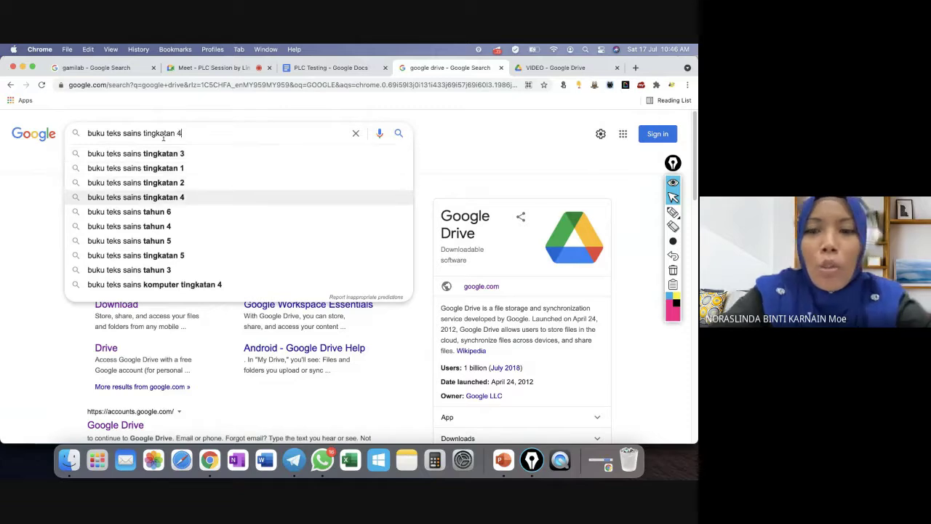
pyautogui.press('Return')
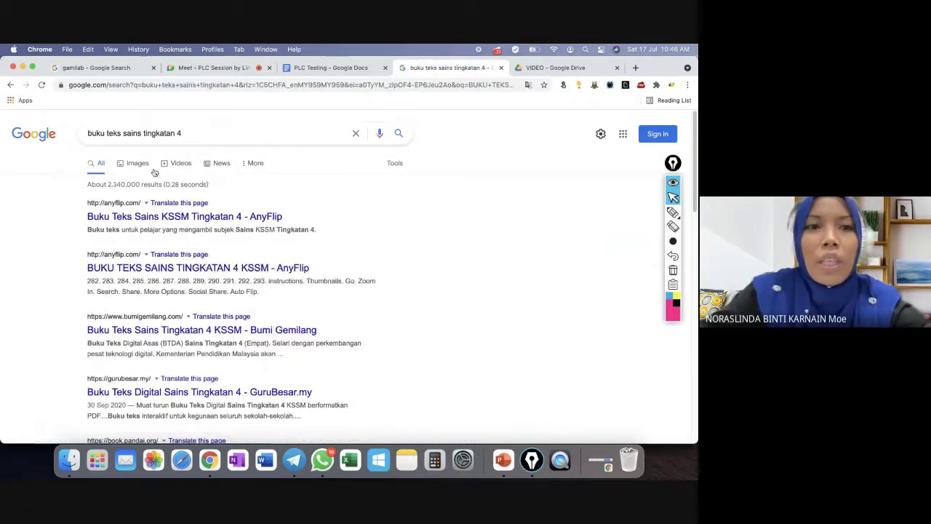
# Switch to Images results and copy the first AnyFlip Sains Tingkatan 4 cover image.
pyautogui.click(141, 169)
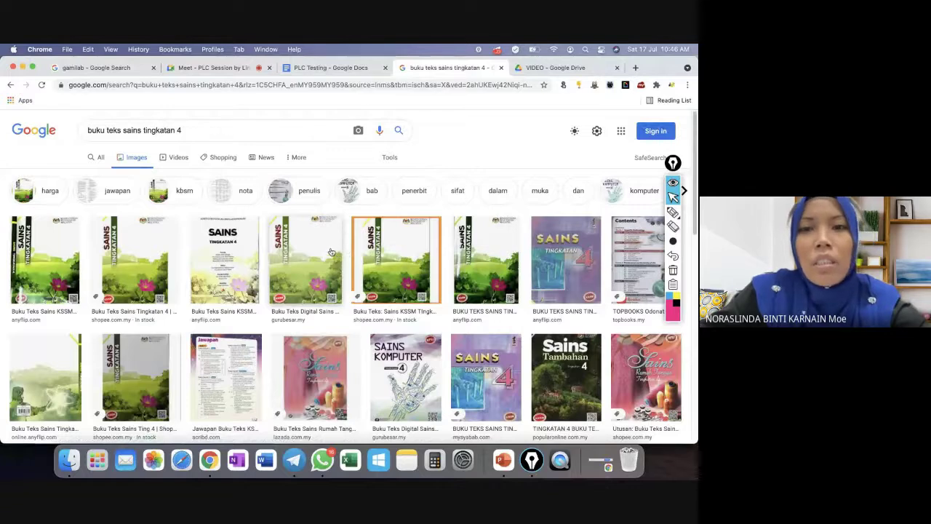
pyautogui.rightClick(54, 257)
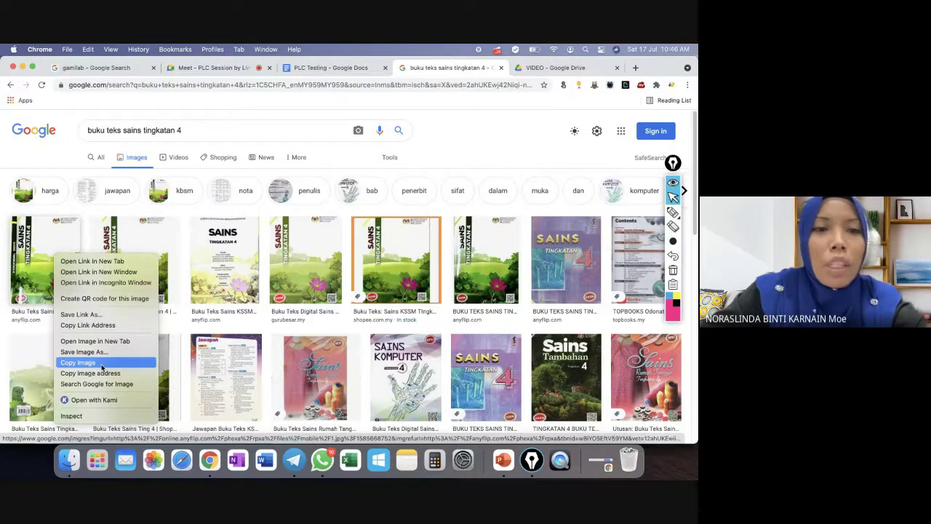
pyautogui.click(102, 368)
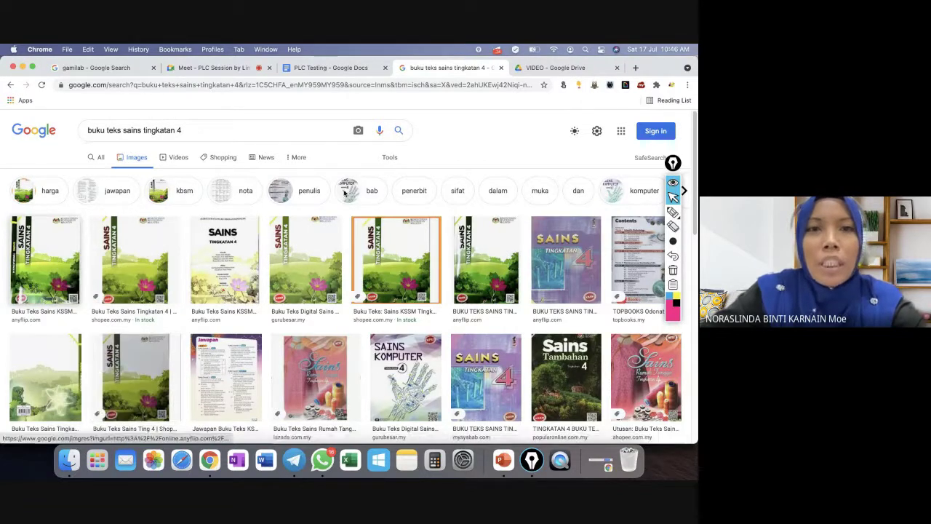
# Paste the Sains Tingkatan 4 cover into the BUKU TEKS cell and shrink it to fit.
pyautogui.click(317, 67)
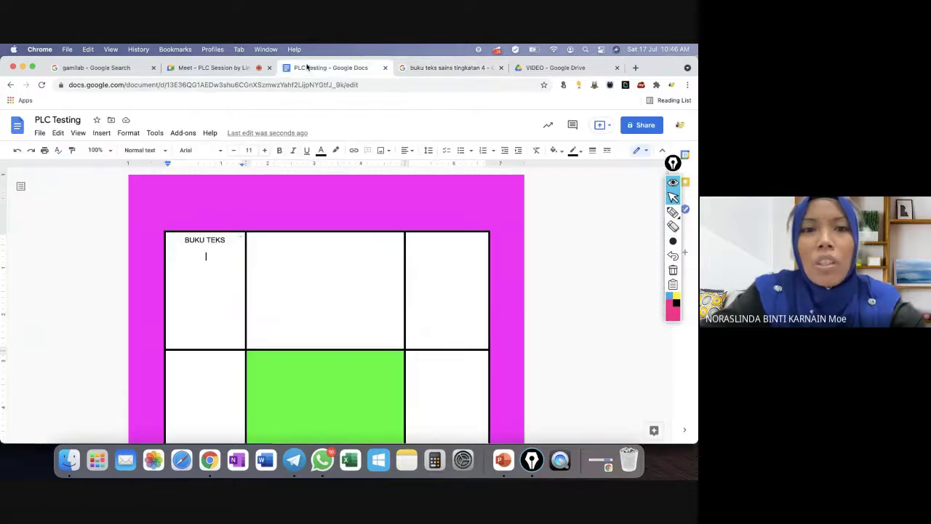
pyautogui.rightClick(206, 271)
pyautogui.click(245, 179)
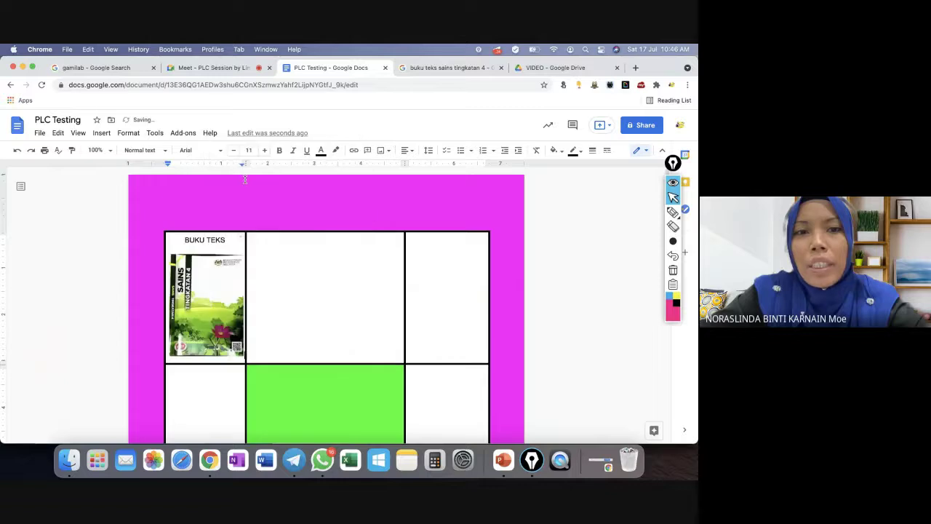
pyautogui.click(215, 295)
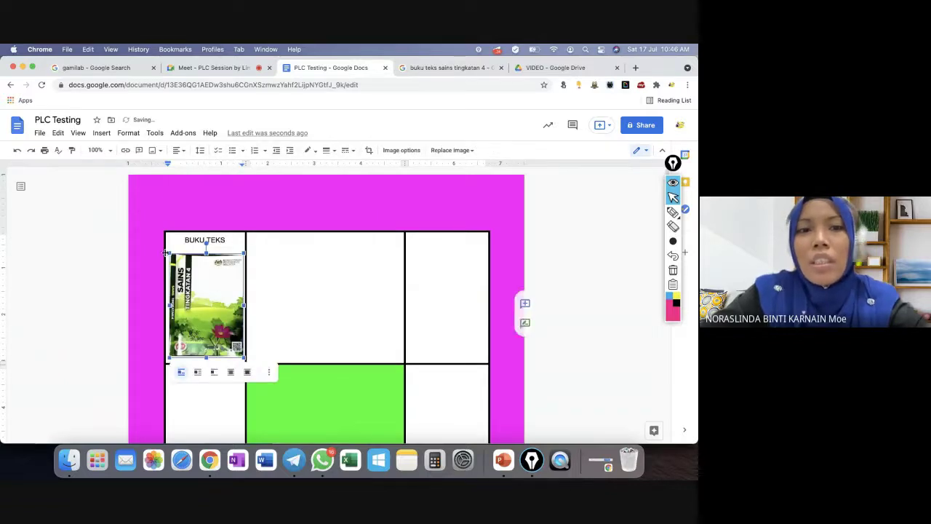
pyautogui.moveTo(169, 253); pyautogui.dragTo(195, 290)
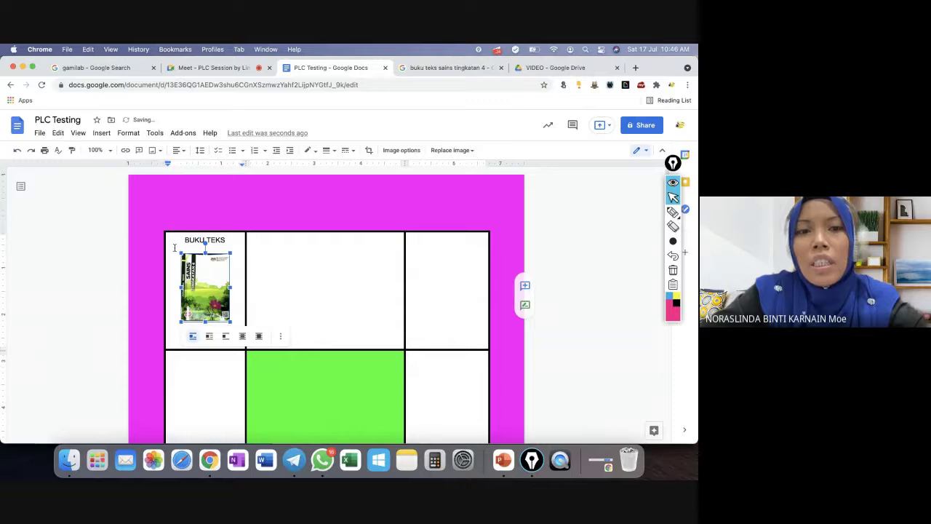
pyautogui.moveTo(180, 254); pyautogui.dragTo(188, 263)
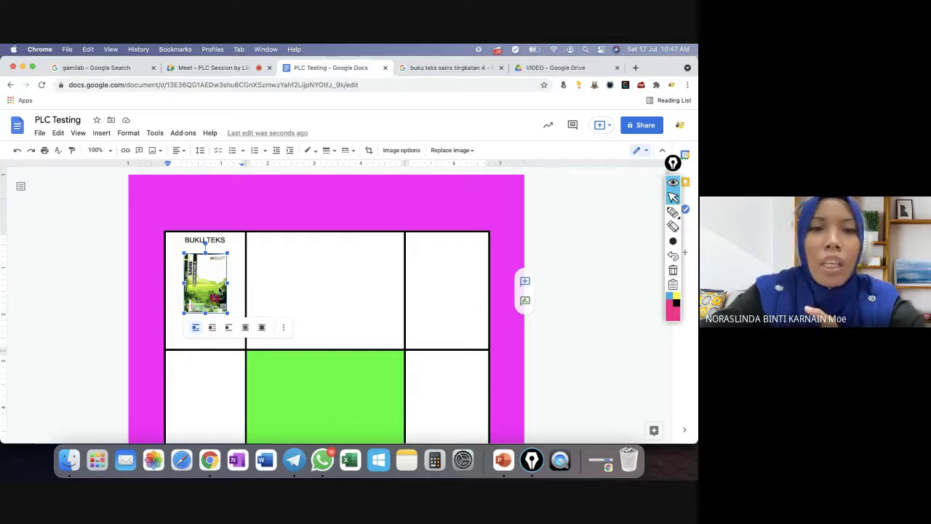
# Add a 'UNIT 3 :' line below the cover, then bring up the Drive VIDEO folder.
pyautogui.click(238, 274)
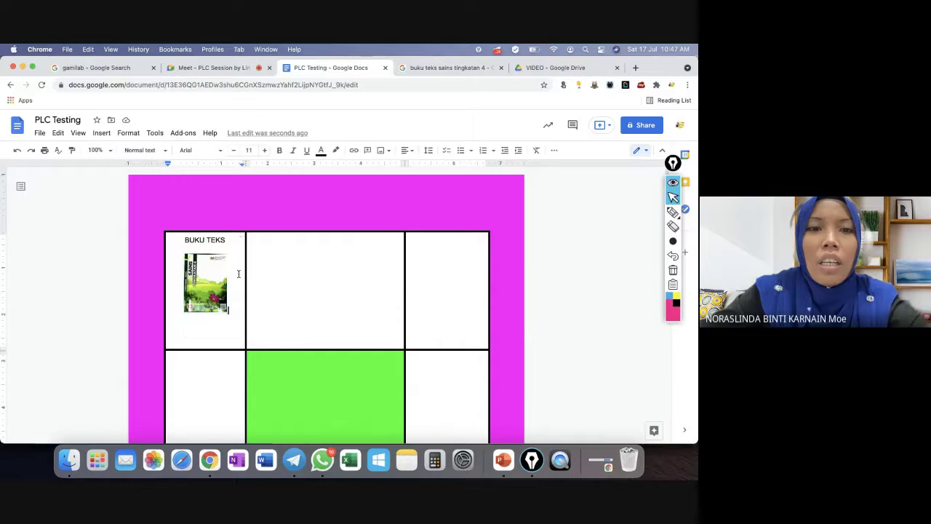
pyautogui.press('Return')
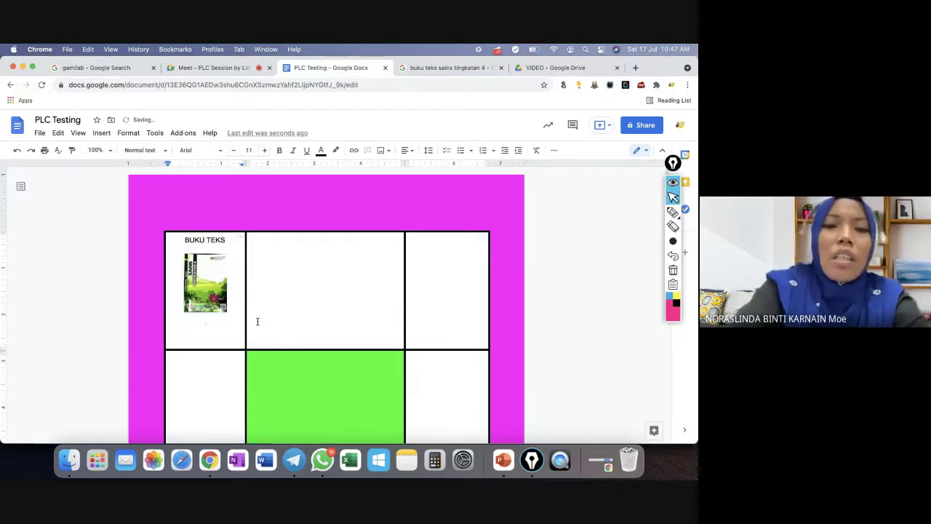
pyautogui.write('U')
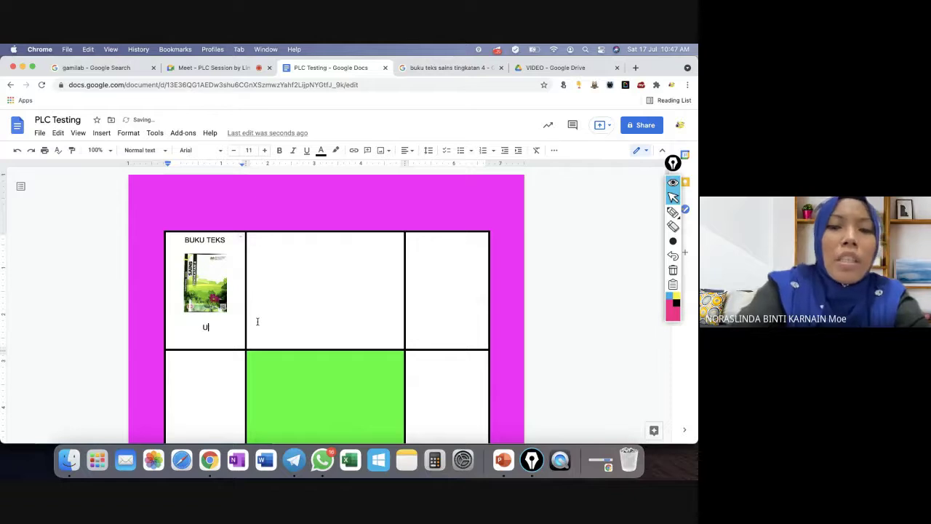
pyautogui.write('NIT 3 :')
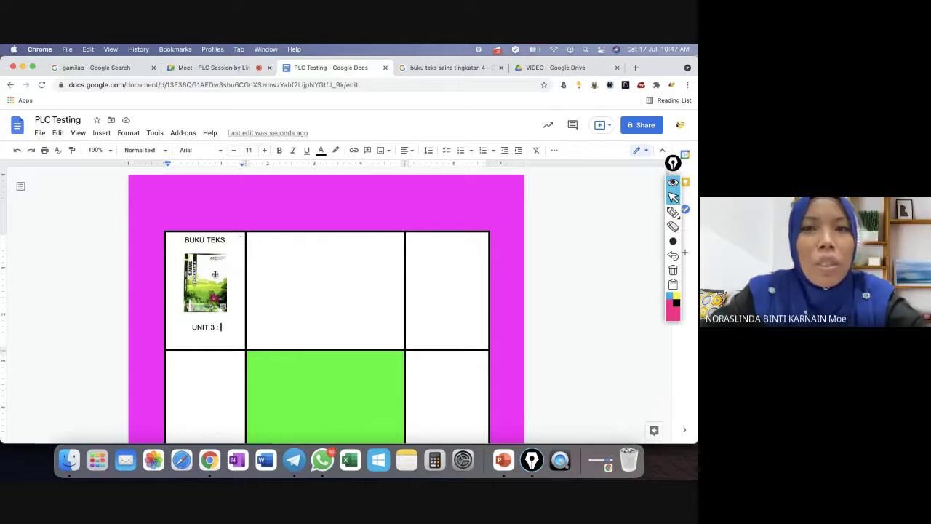
pyautogui.click(553, 68)
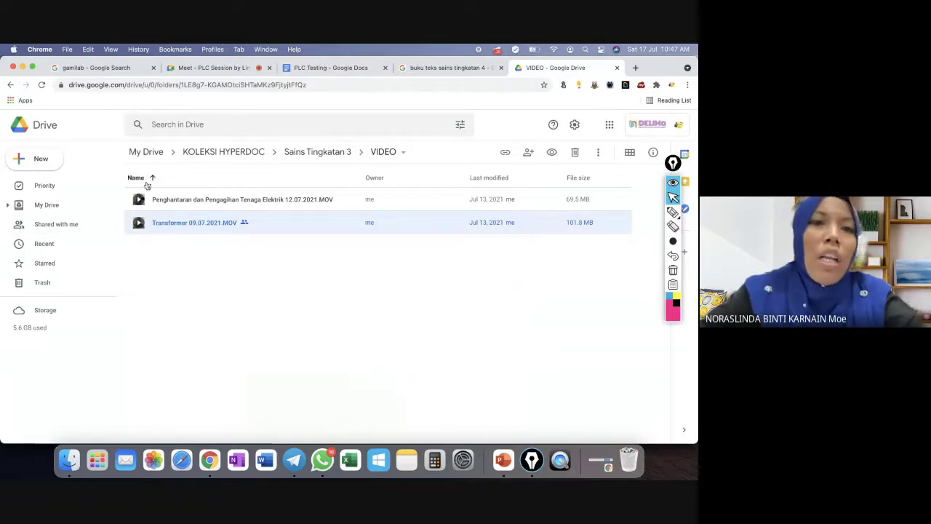
# Browse Sains Tingkatan 3 > BUKU TEKS, preview B1 BT Sains Tg3.pdf, then close the Drive tab.
pyautogui.click(249, 155)
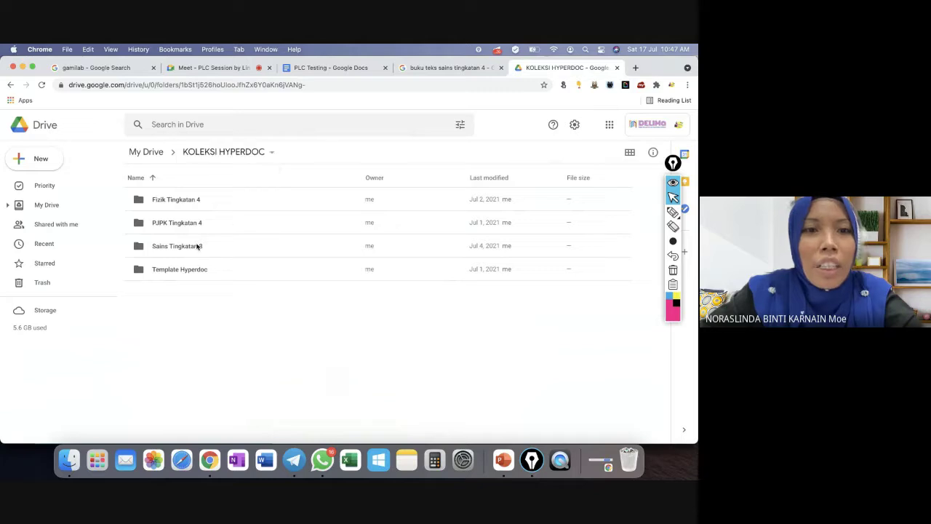
pyautogui.doubleClick(188, 249)
pyautogui.doubleClick(168, 200)
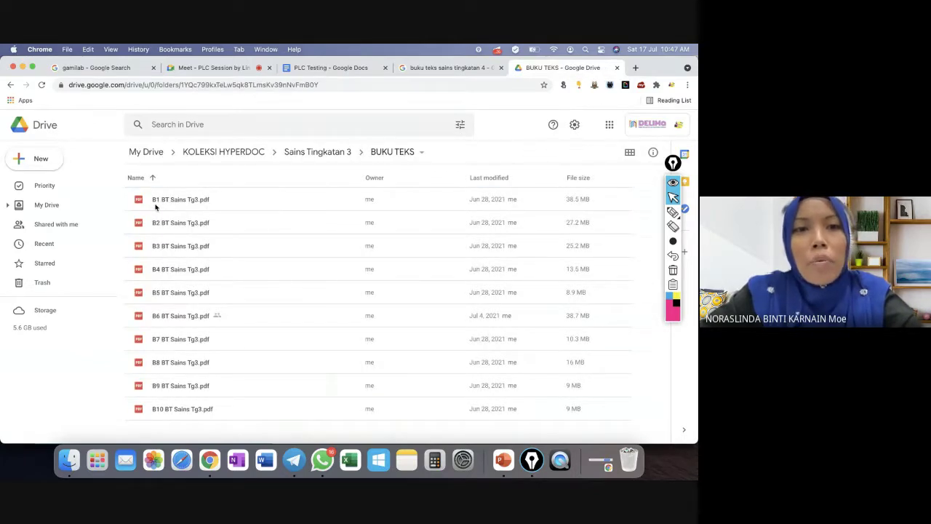
pyautogui.doubleClick(193, 207)
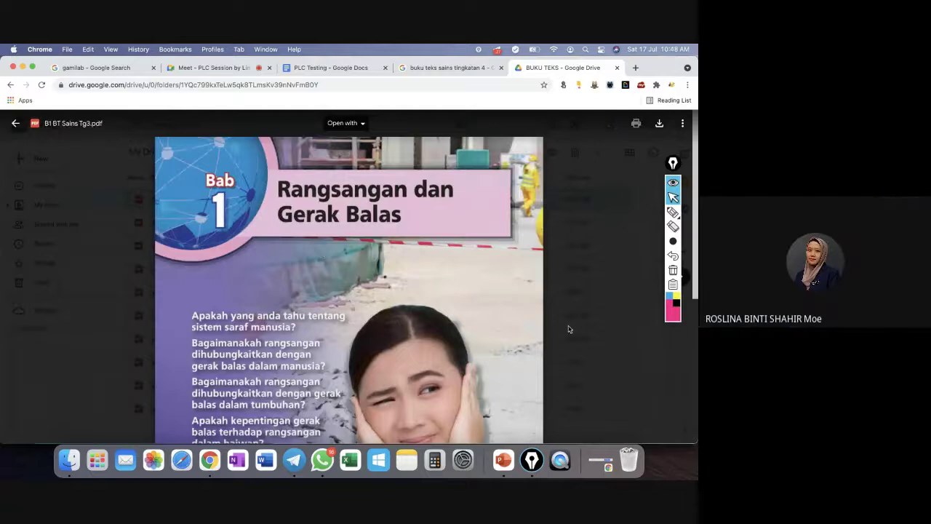
pyautogui.press('Escape')
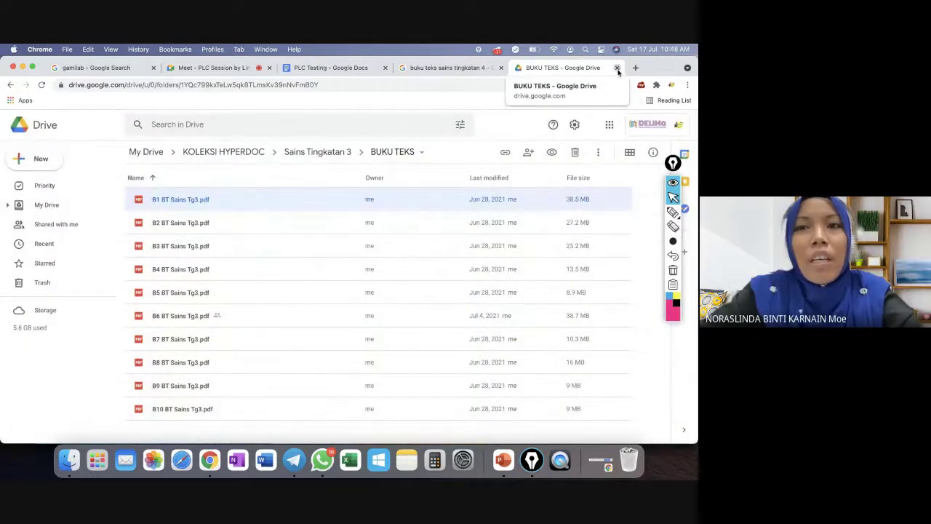
pyautogui.click(618, 68)
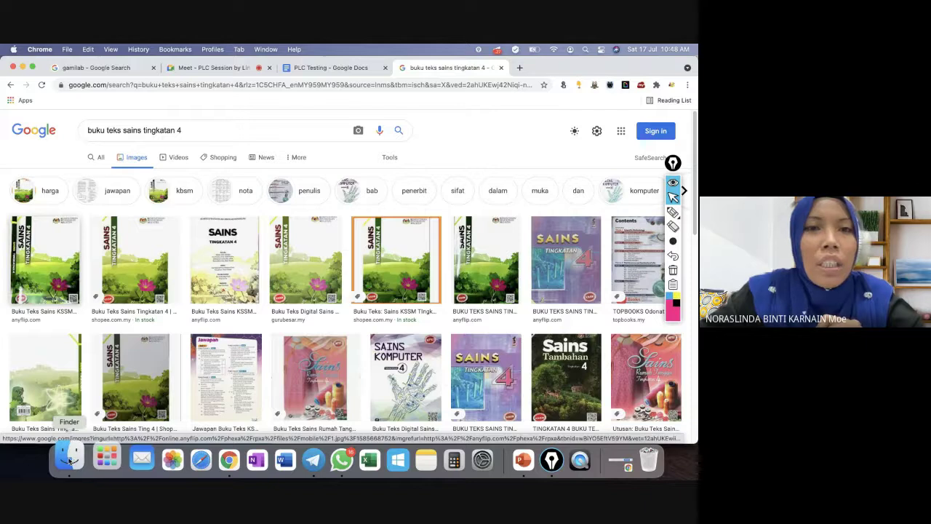
pyautogui.click(69, 458)
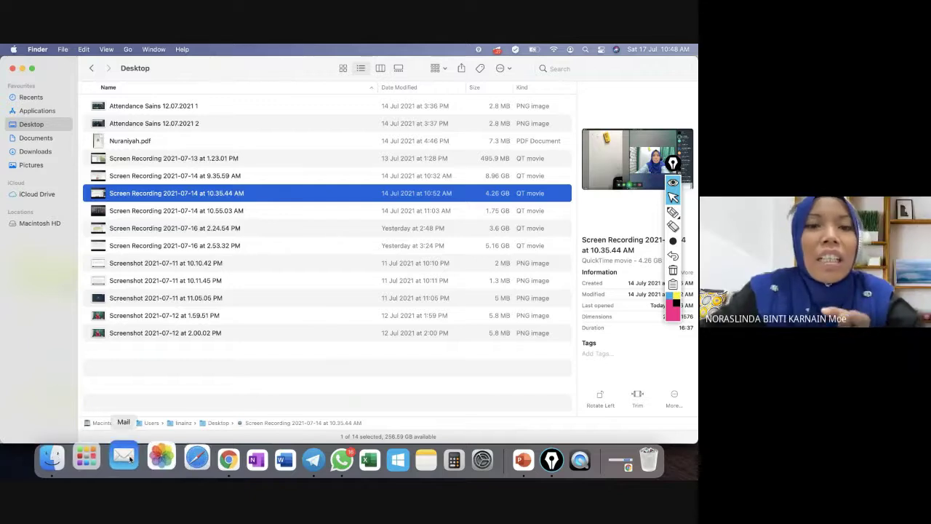
pyautogui.click(210, 456)
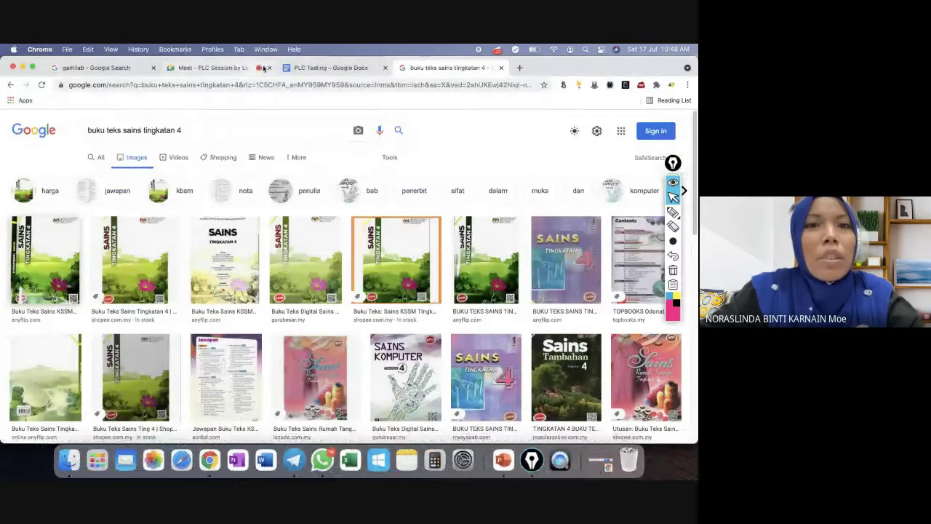
# Search for Google Drive in a new tab and go into My Drive.
pyautogui.click(10, 85)
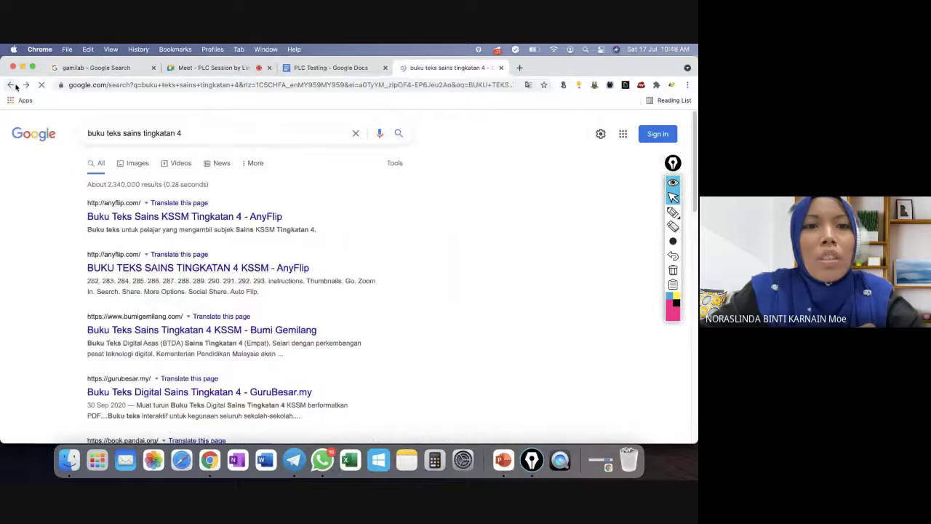
pyautogui.click(519, 68)
pyautogui.write('GOO')
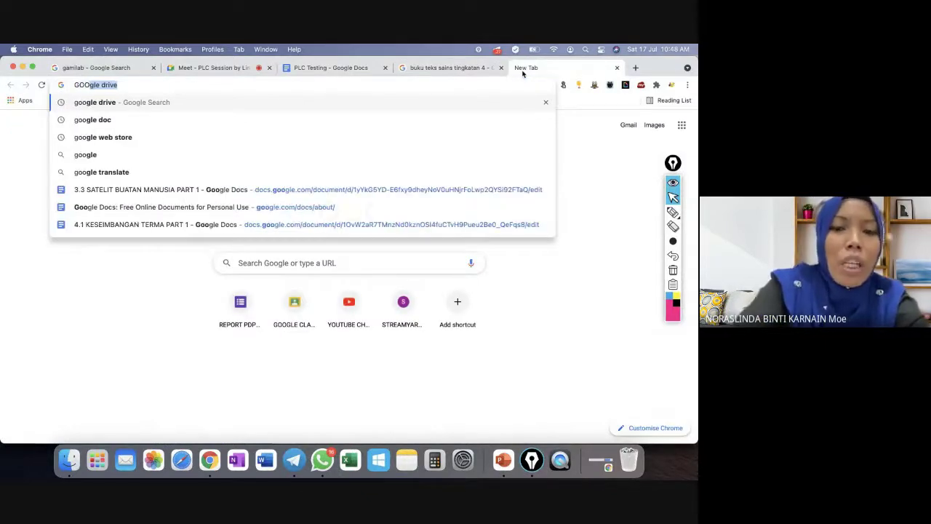
pyautogui.press('Return')
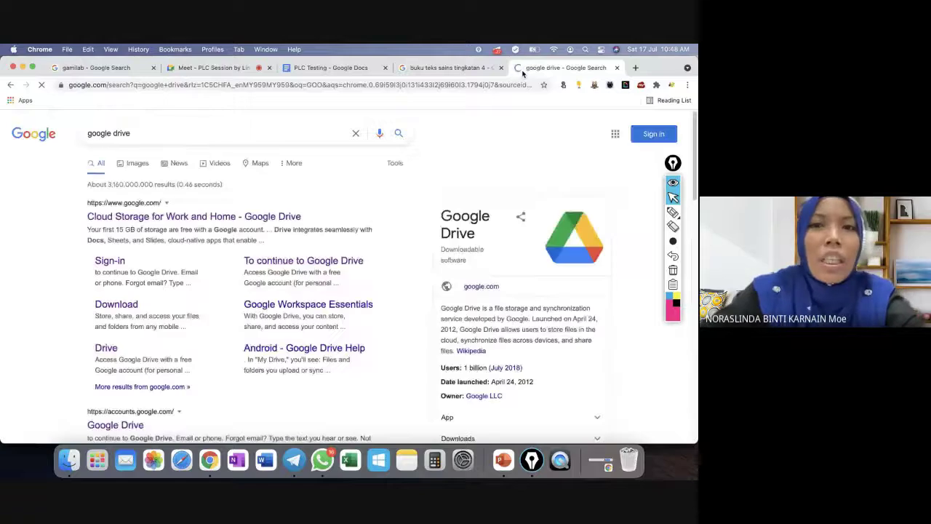
pyautogui.click(176, 218)
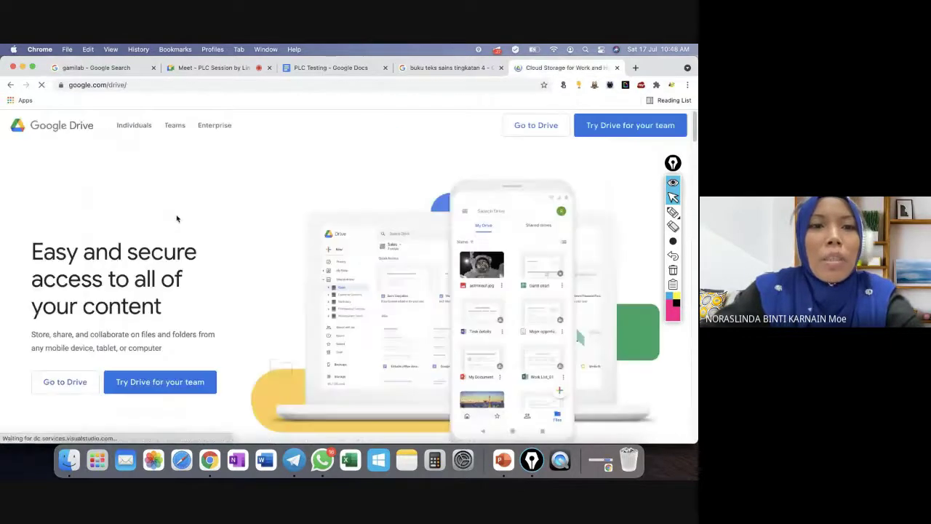
pyautogui.click(79, 380)
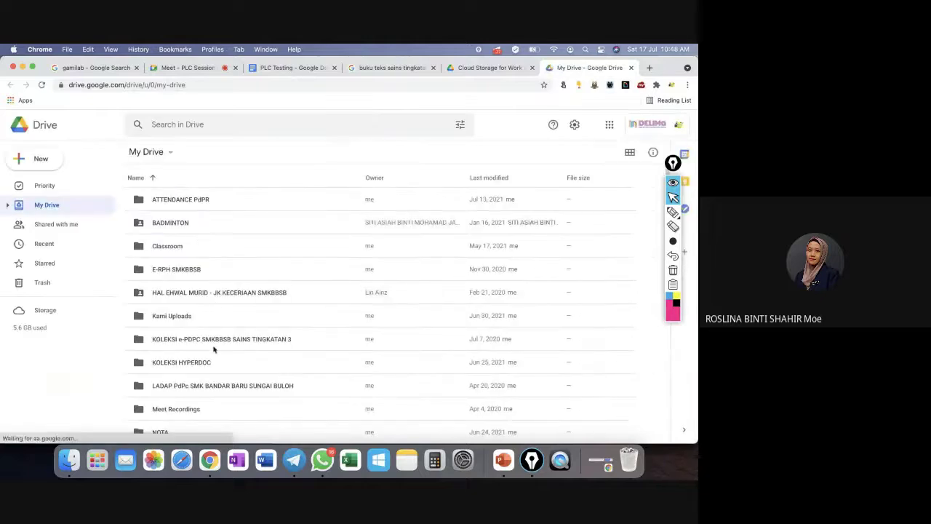
# Open KOLEKSI HYPERDOC > PJPK Tingkatan 4, peek into BUKU TEKS, and return to PJPK Tingkatan 4.
pyautogui.doubleClick(199, 361)
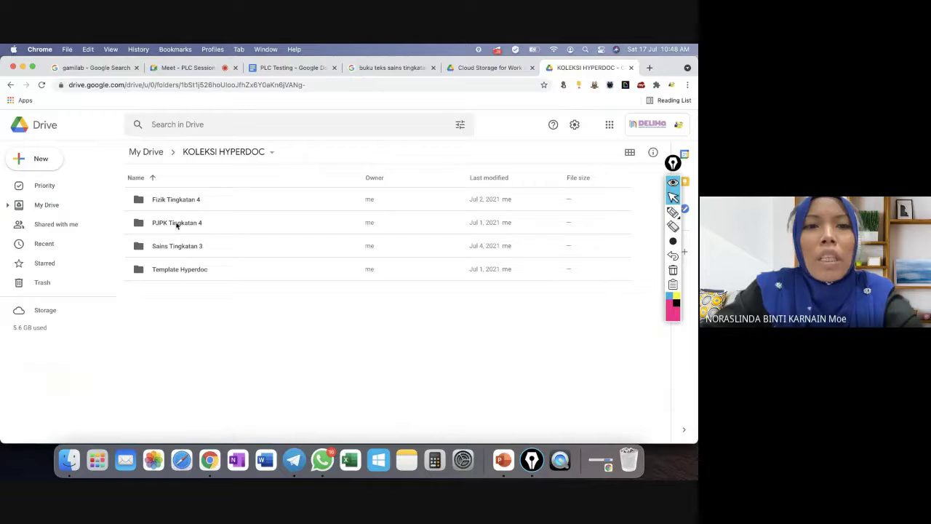
pyautogui.doubleClick(176, 223)
pyautogui.doubleClick(176, 201)
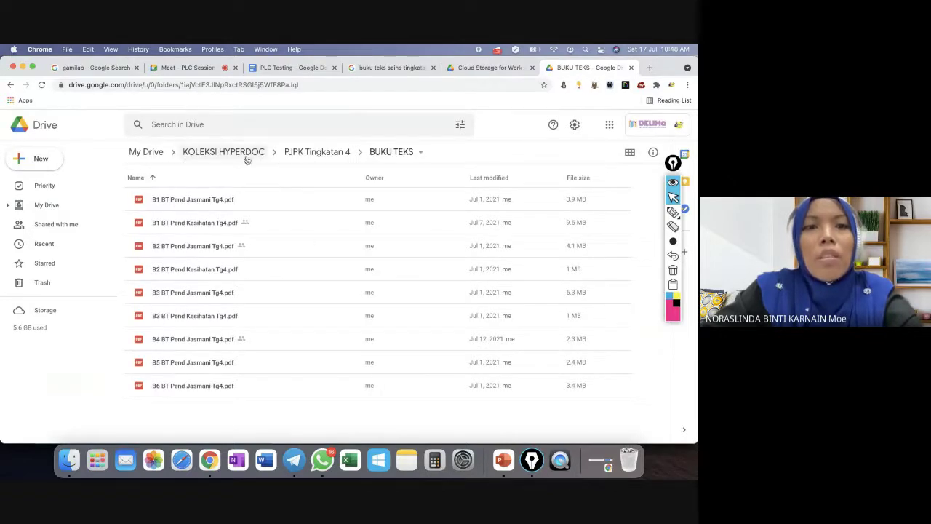
pyautogui.click(306, 153)
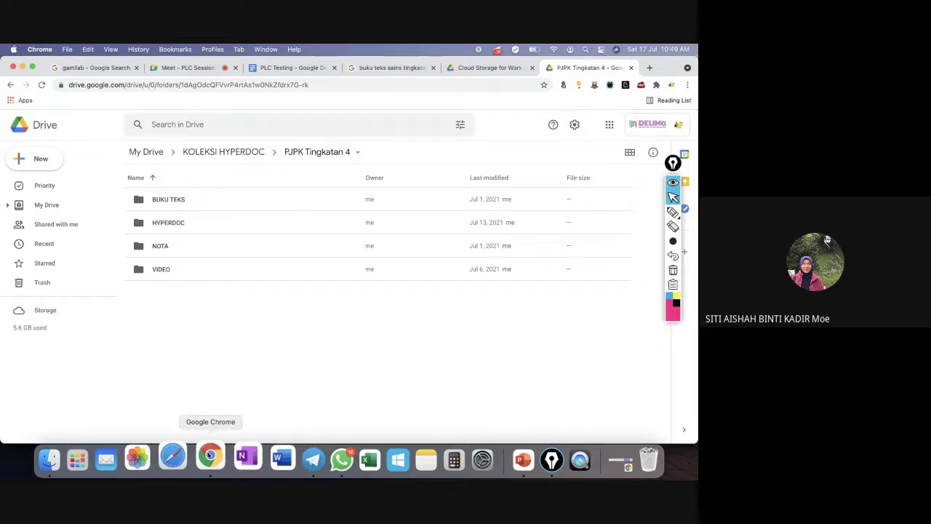
# Search 'NITRO PDF' and open the Nitro Pro free-trial page on gonitro.com.
pyautogui.click(650, 68)
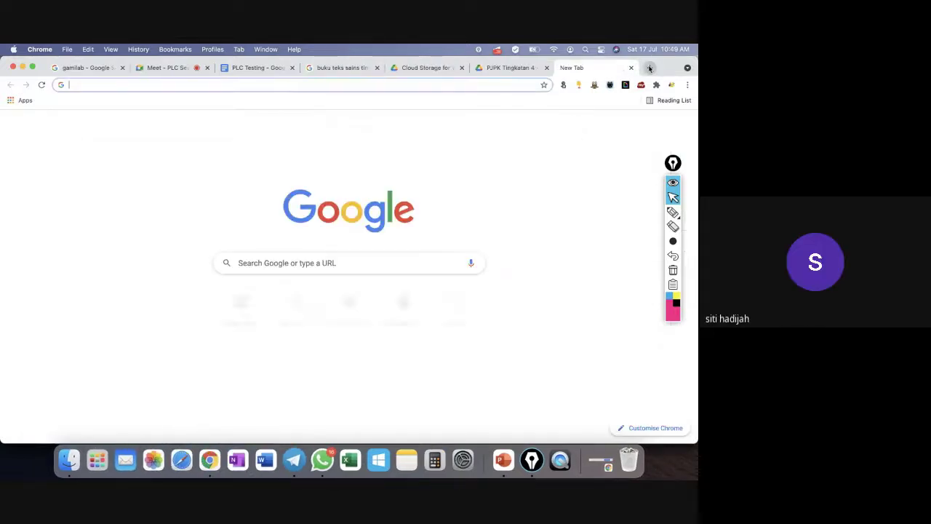
pyautogui.write('NITRO')
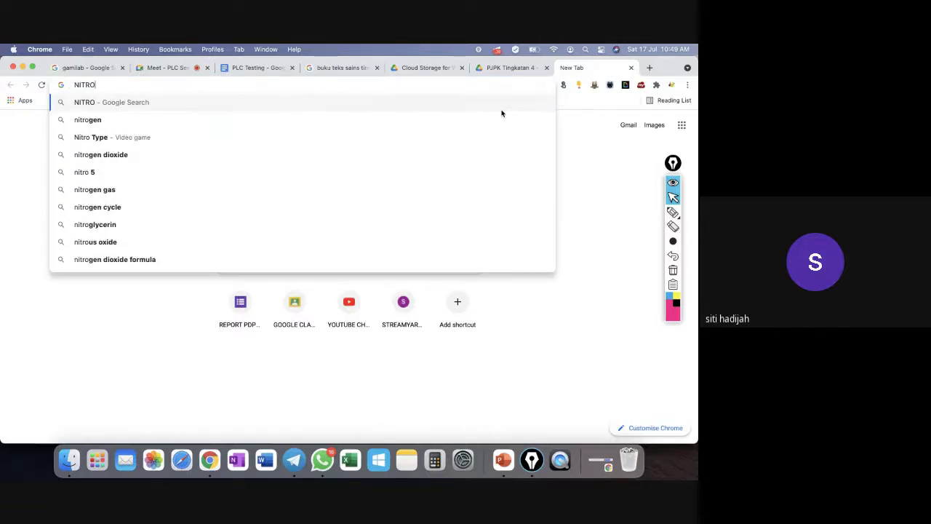
pyautogui.write(' PDF')
pyautogui.press('Return')
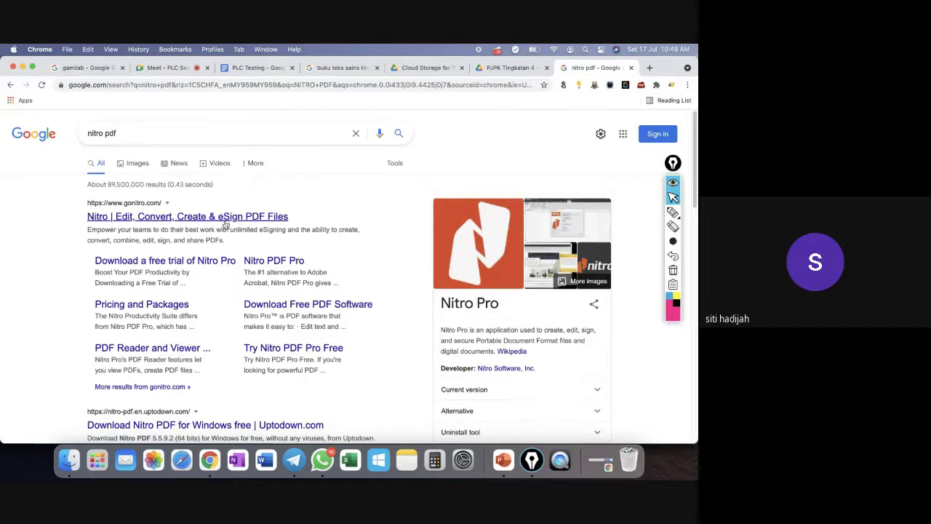
pyautogui.click(227, 222)
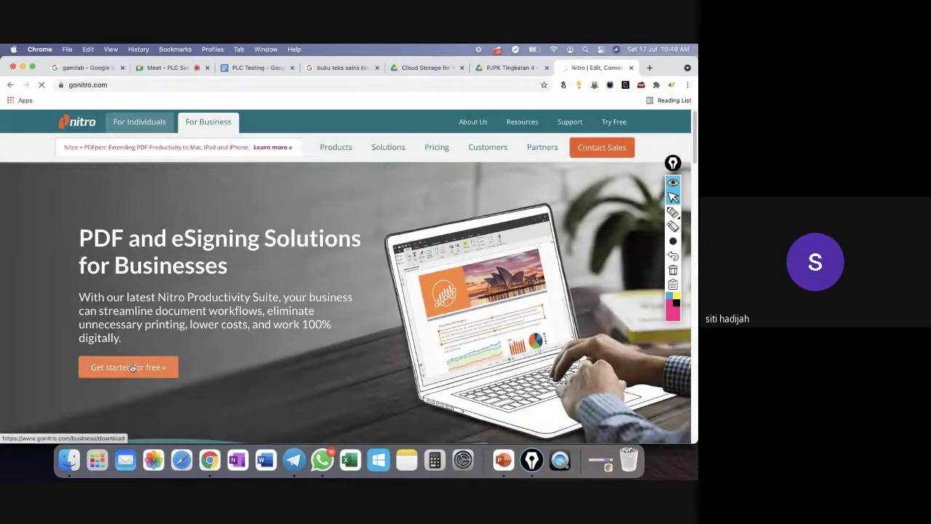
pyautogui.click(132, 367)
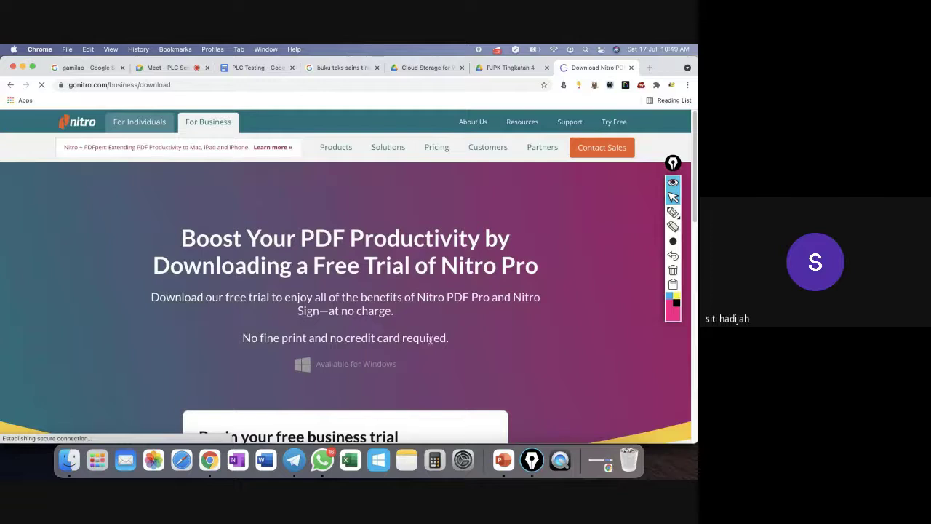
# Look over the free-trial page, request it again, and show the Launchpad app grid.
pyautogui.scroll(-4, 459, 348)
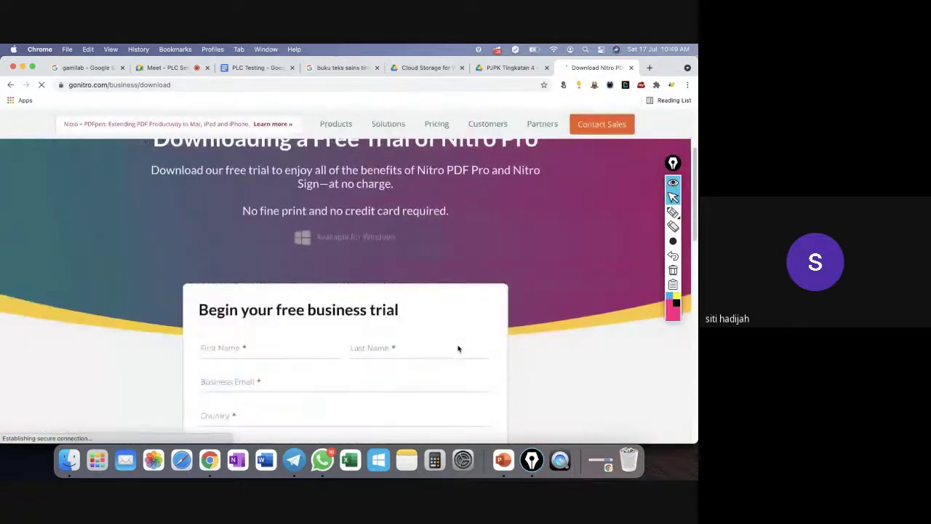
pyautogui.scroll(4, 459, 348)
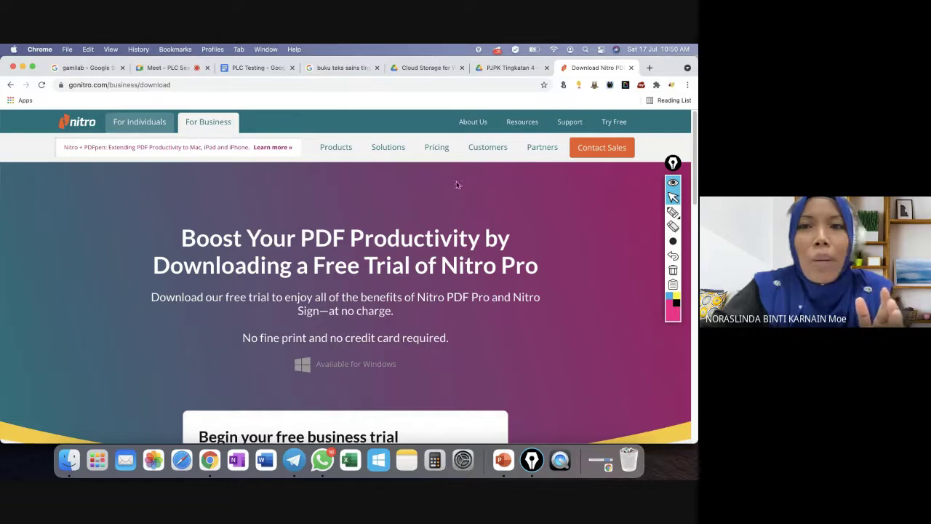
pyautogui.click(614, 122)
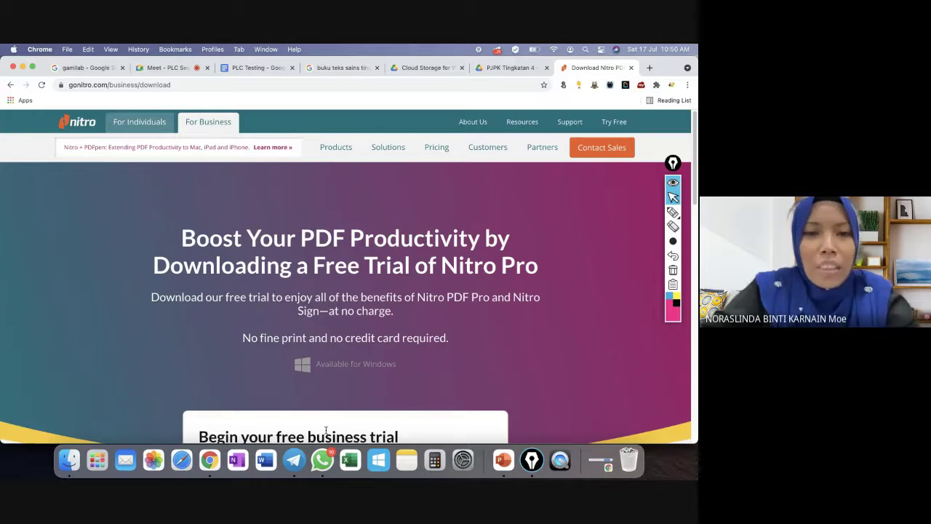
pyautogui.click(97, 460)
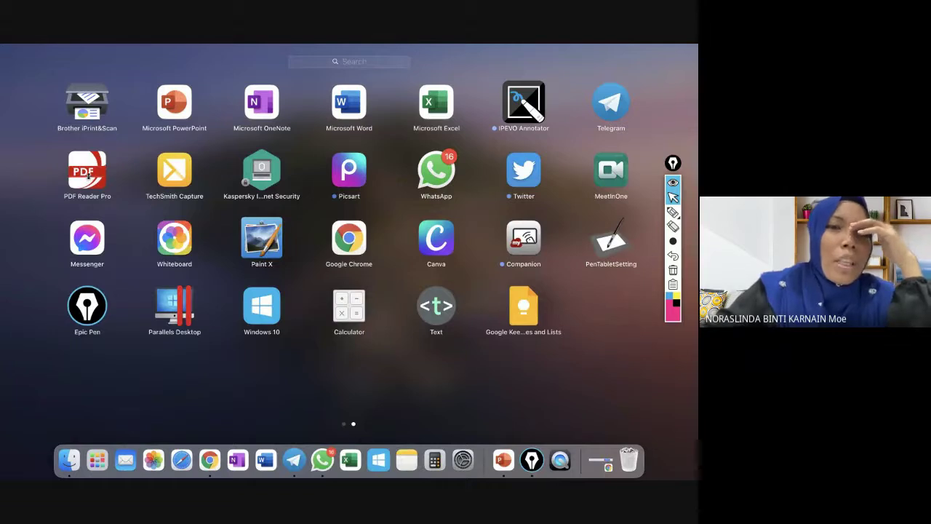
# Launch PDF Reader Pro, open recent Science Class Exercise 14.07.pdf, and scroll to its energy-cost page.
pyautogui.click(87, 173)
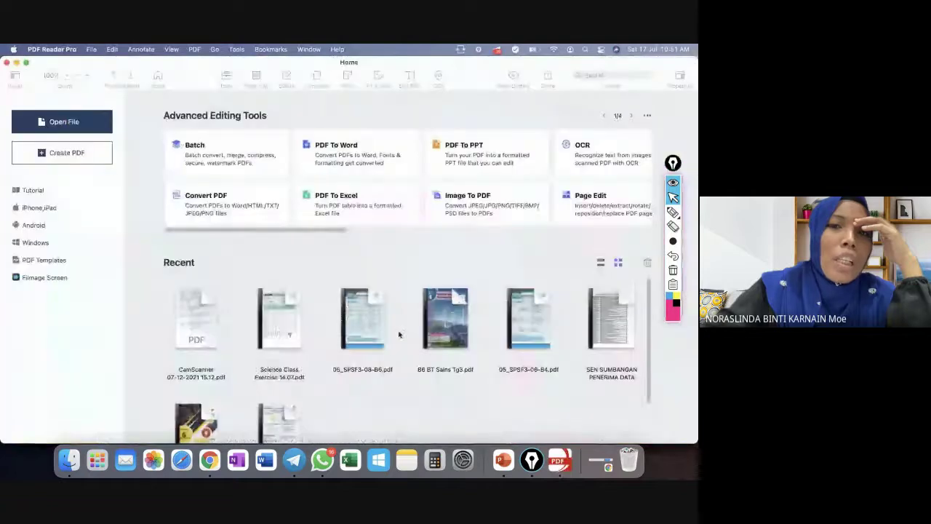
pyautogui.click(255, 340)
pyautogui.click(327, 318)
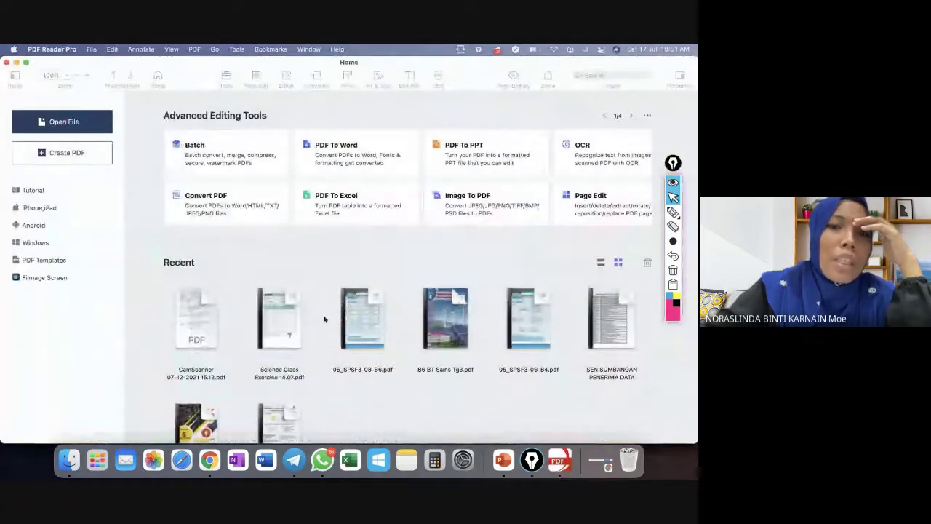
pyautogui.click(360, 320)
pyautogui.click(286, 331)
pyautogui.doubleClick(286, 331)
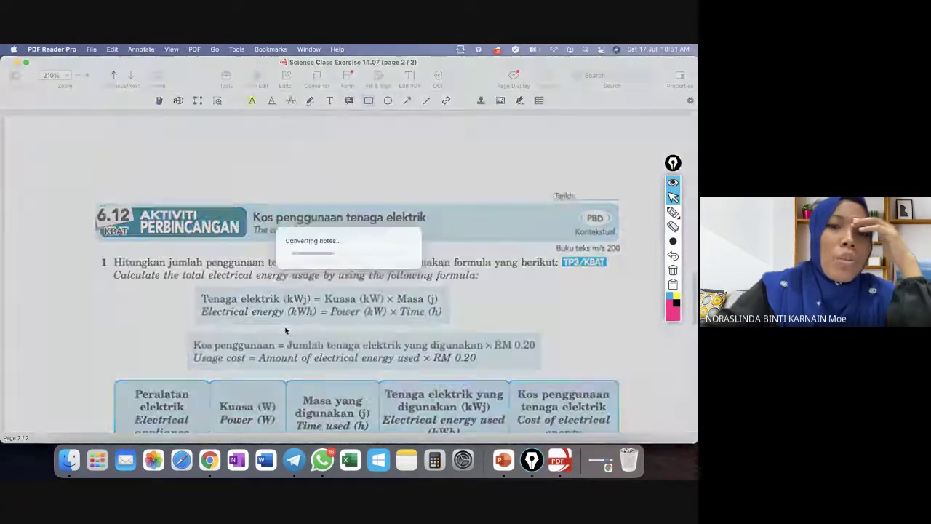
pyautogui.scroll(-5, 438, 295)
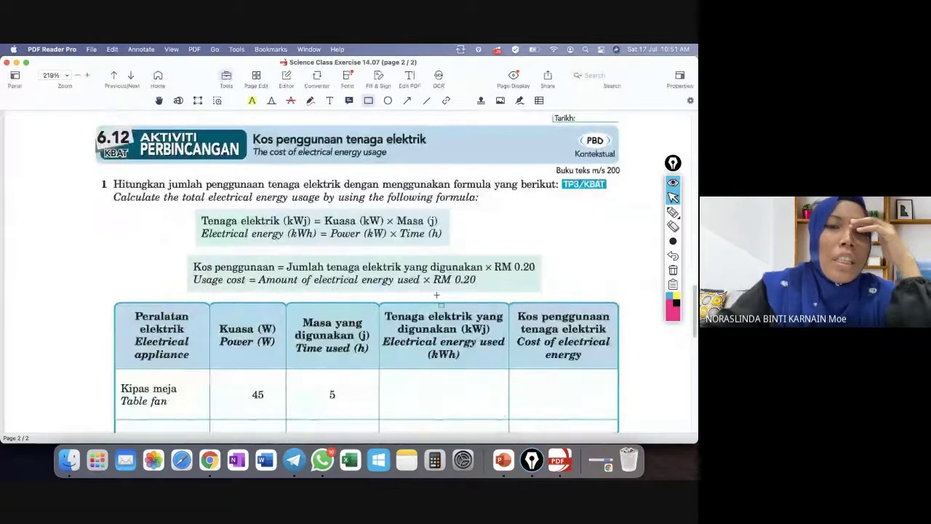
pyautogui.scroll(-5, 437, 295)
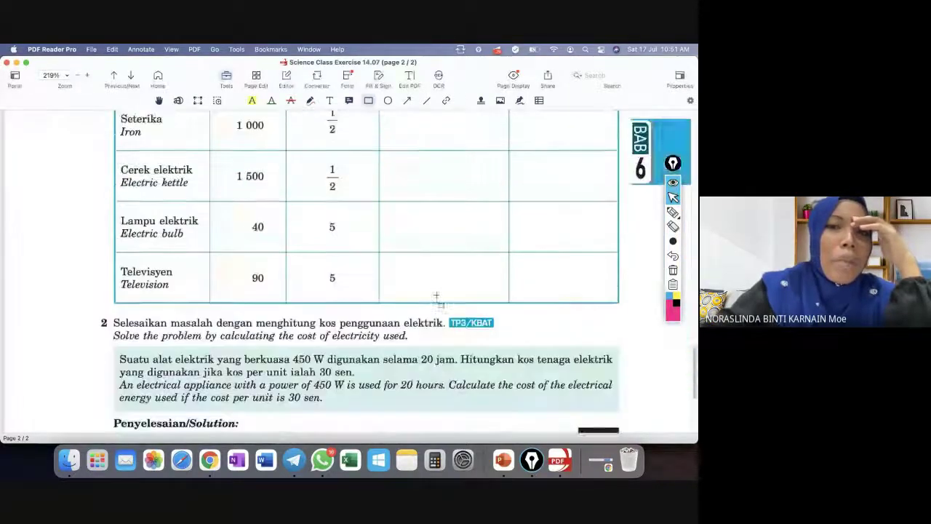
pyautogui.scroll(2, 437, 295)
pyautogui.scroll(10, 436, 295)
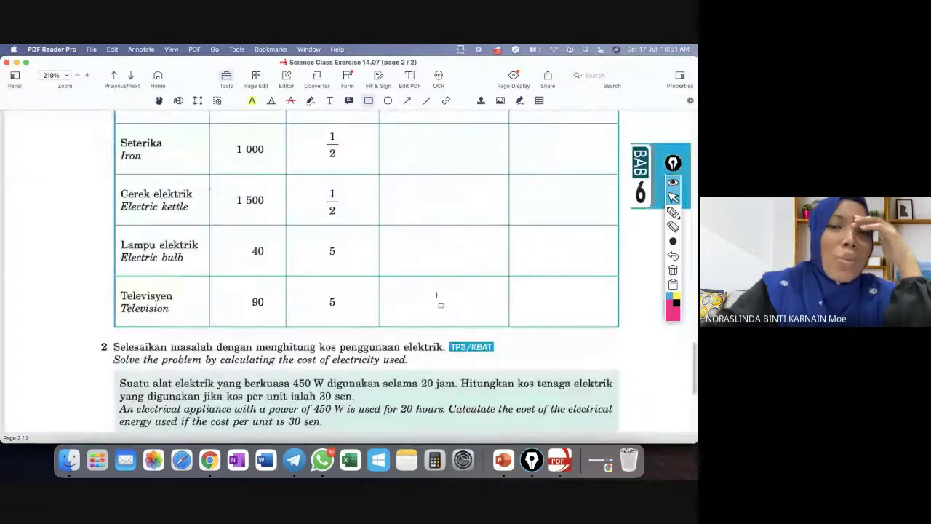
pyautogui.scroll(2, 437, 295)
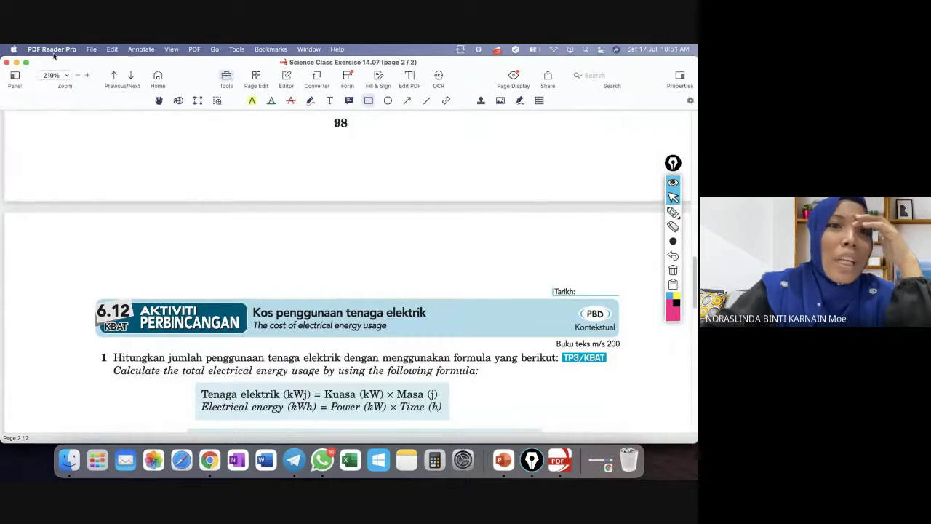
# Open 05_SPSF3-08-B6.pdf from the recent files list.
pyautogui.click(91, 49)
pyautogui.moveTo(178, 101)
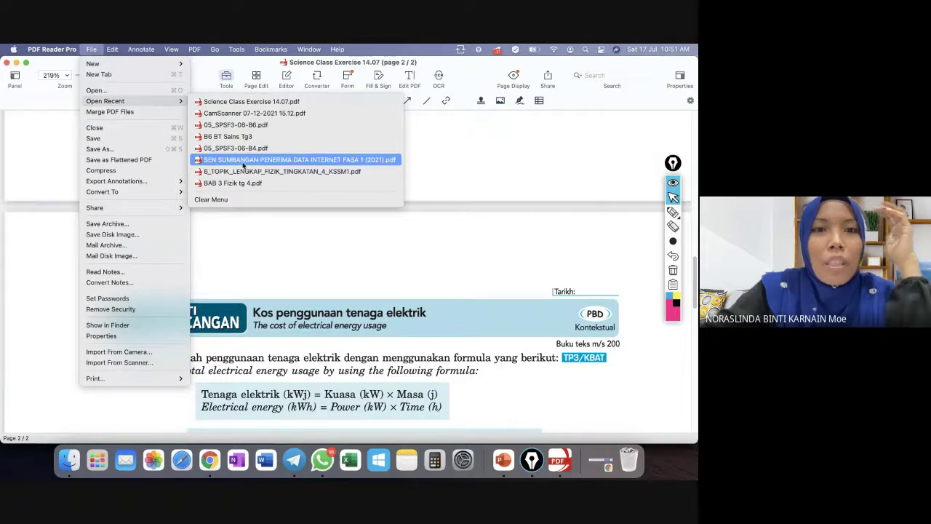
pyautogui.click(236, 125)
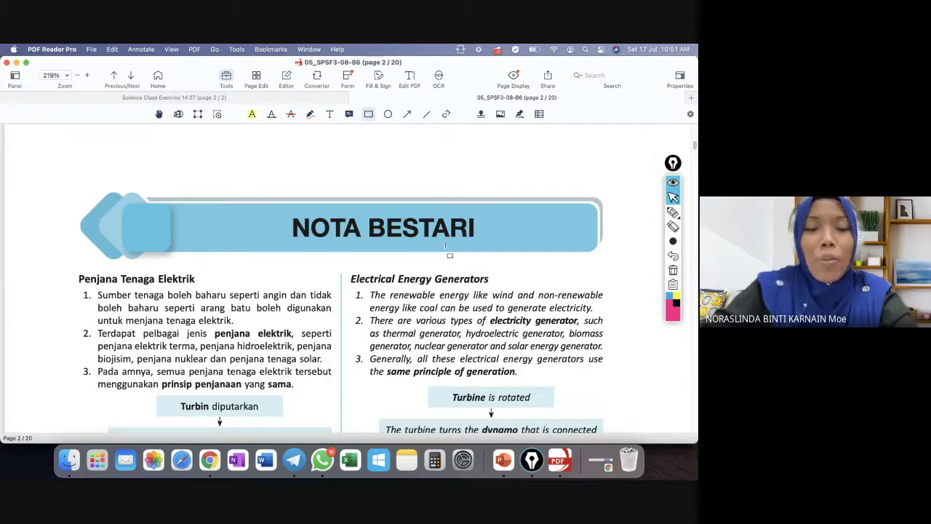
# Zoom the page view out to 92%, scroll through the early pages, then switch to Chrome.
pyautogui.click(78, 75)
pyautogui.click(77, 76)
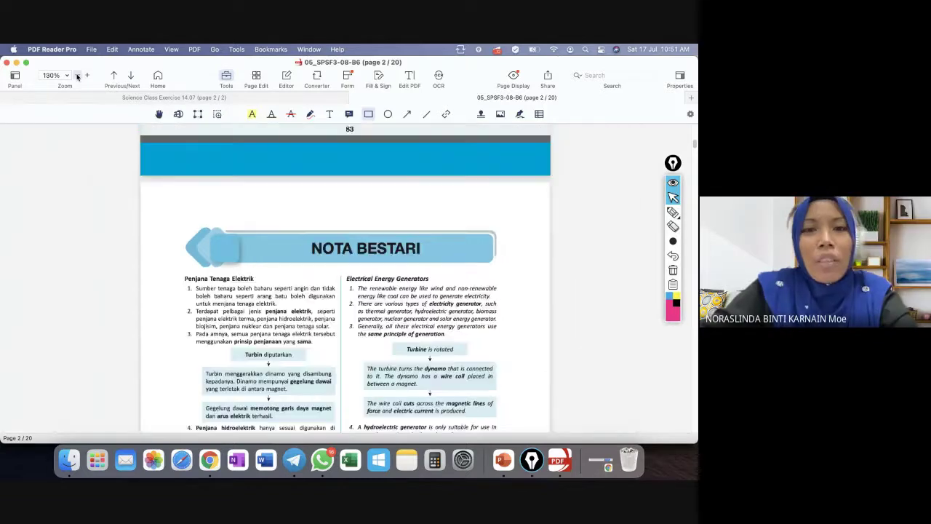
pyautogui.click(78, 76)
pyautogui.click(78, 76)
pyautogui.scroll(8, 465, 304)
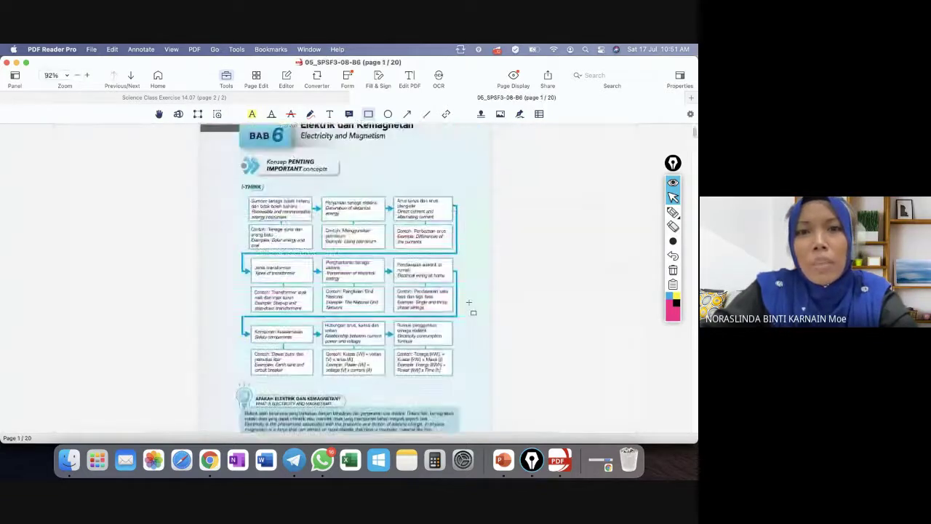
pyautogui.scroll(-10, 470, 302)
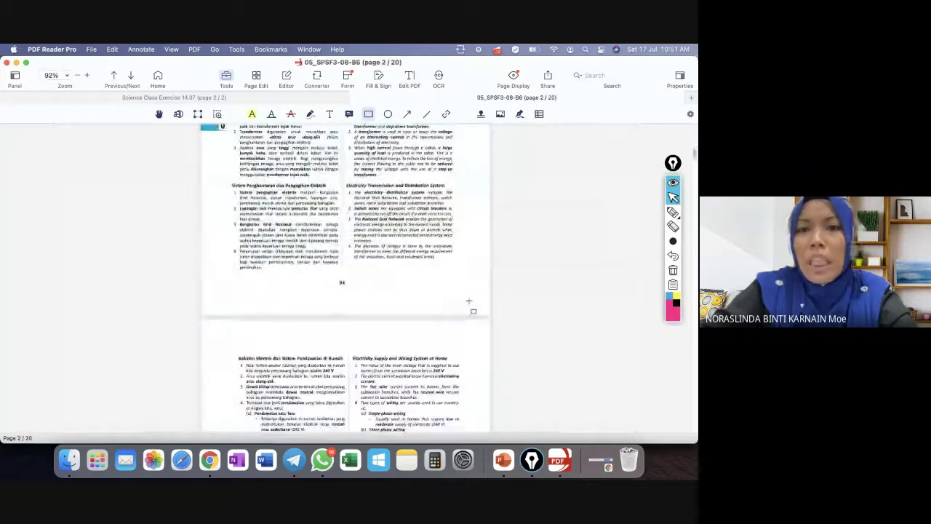
pyautogui.scroll(-3, 469, 301)
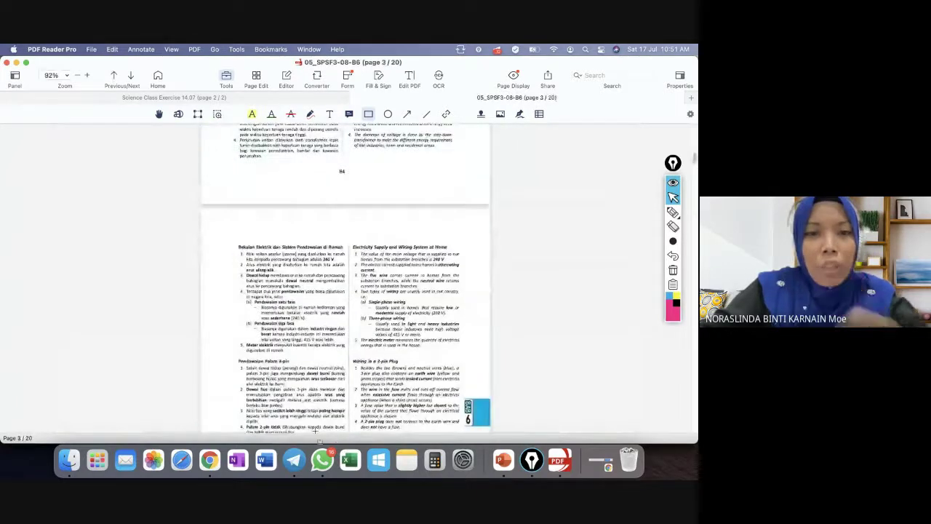
pyautogui.click(209, 459)
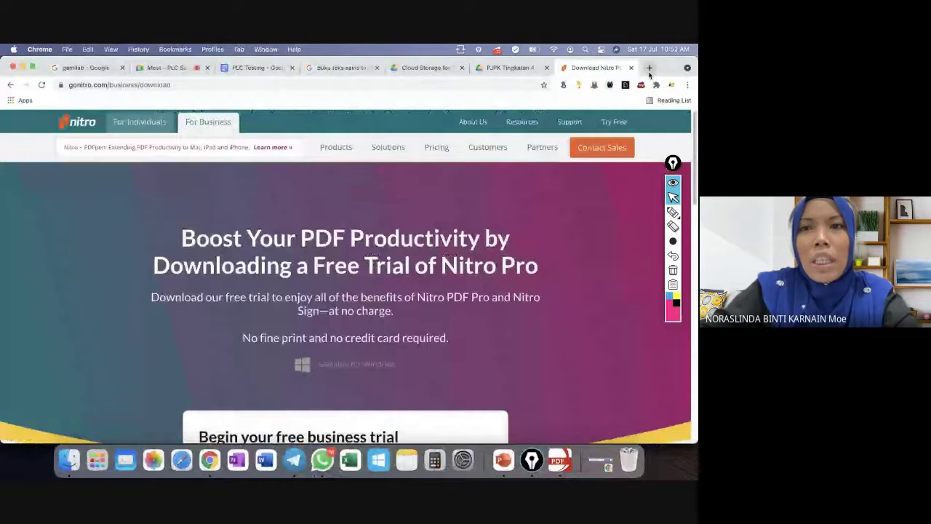
# Go to liveworksheets.com in a new tab.
pyautogui.click(650, 67)
pyautogui.write('Li')
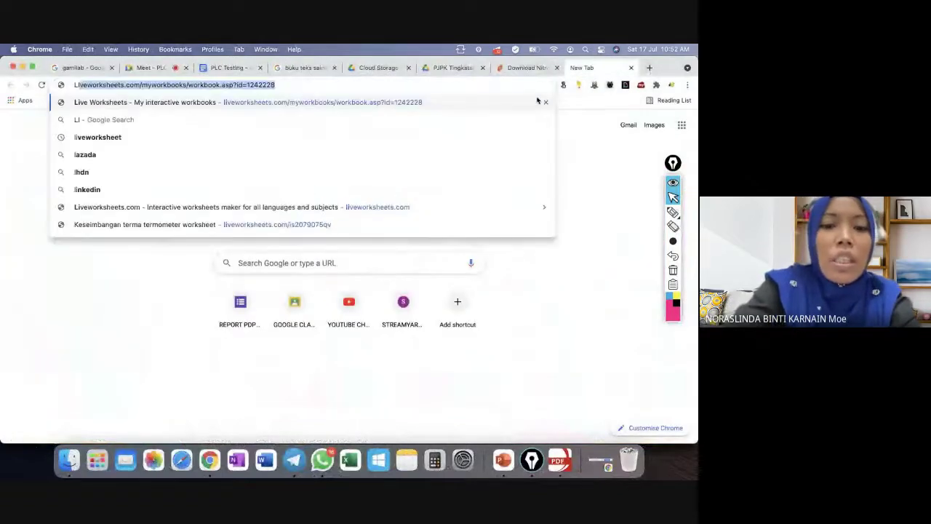
pyautogui.write('VEWORKSHEET')
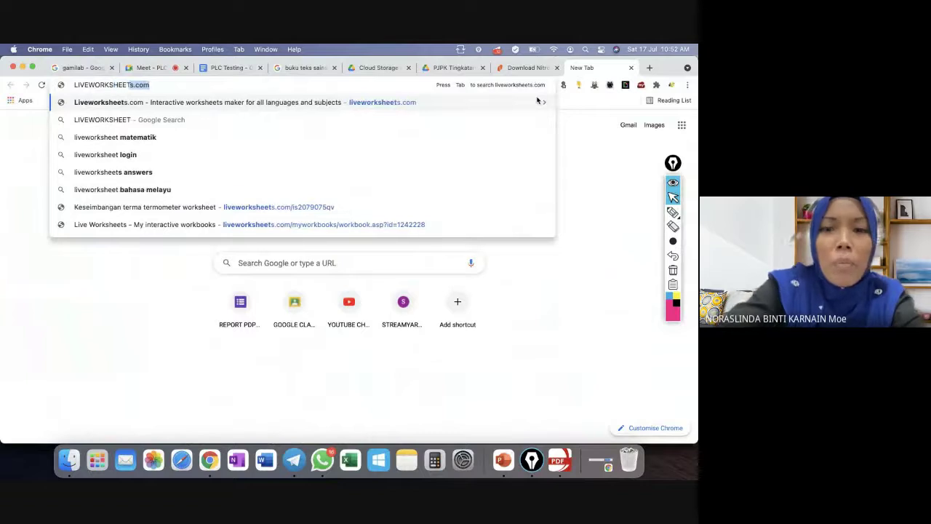
pyautogui.press('Return')
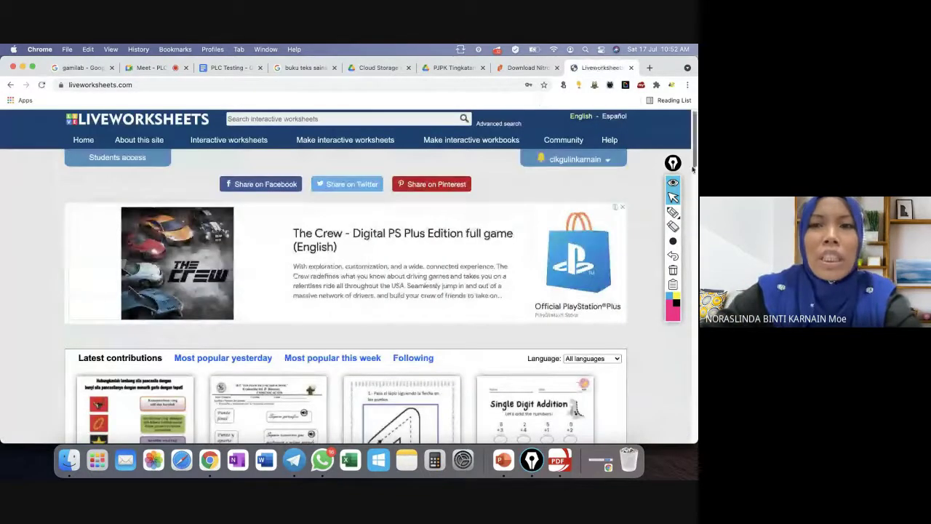
# From Notifications, open the 6/10 submission for worksheet 6.4 and review the answers.
pyautogui.click(573, 162)
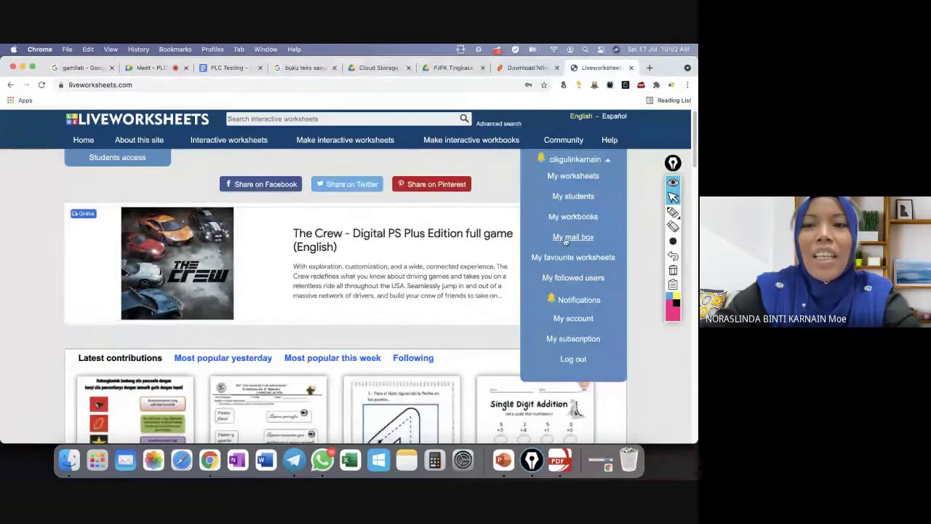
pyautogui.click(580, 303)
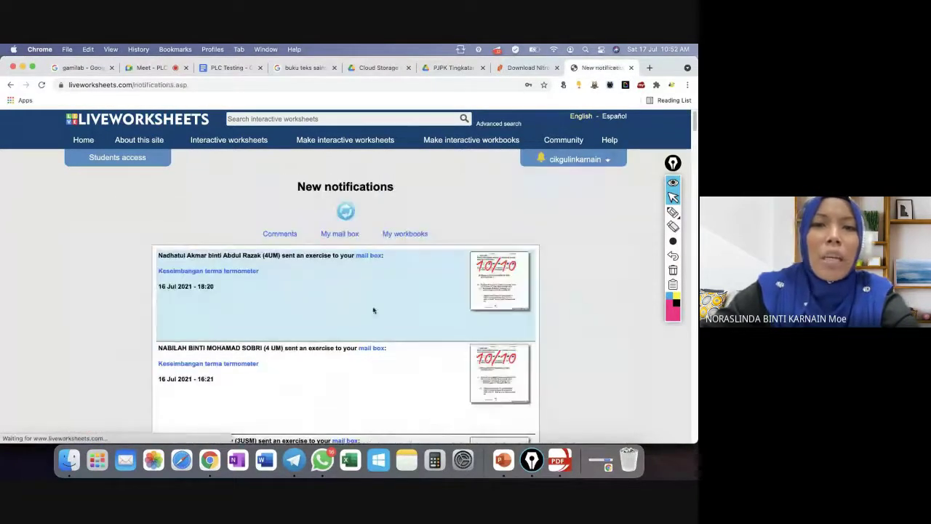
pyautogui.scroll(-5, 500, 345)
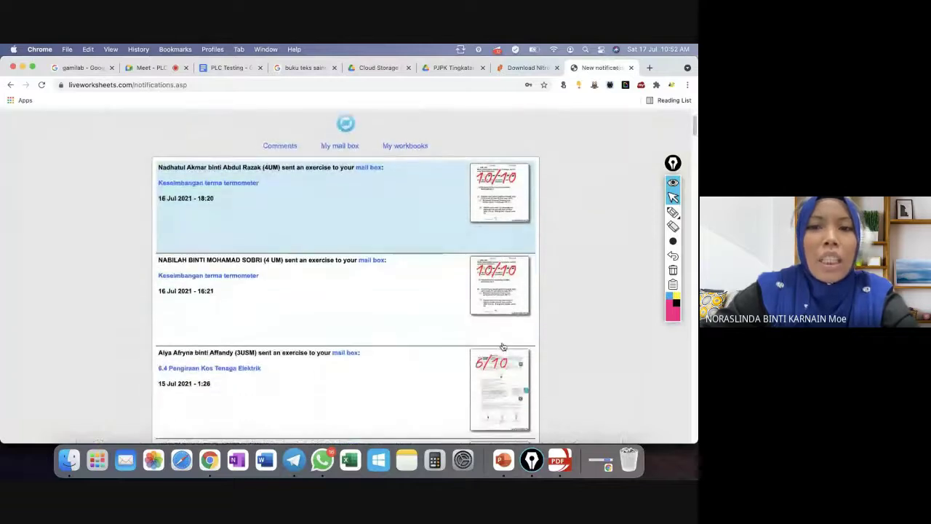
pyautogui.click(495, 224)
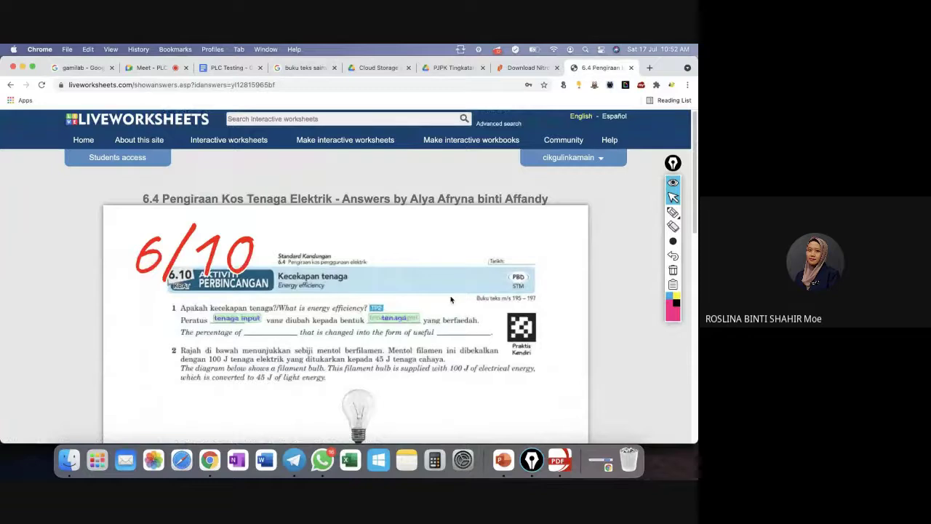
pyautogui.scroll(-2, 451, 310)
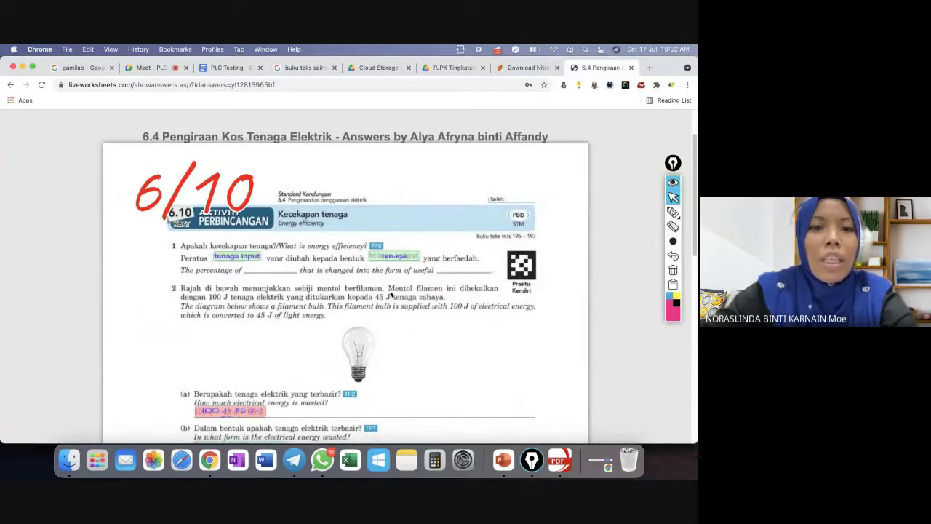
pyautogui.scroll(-10, 391, 291)
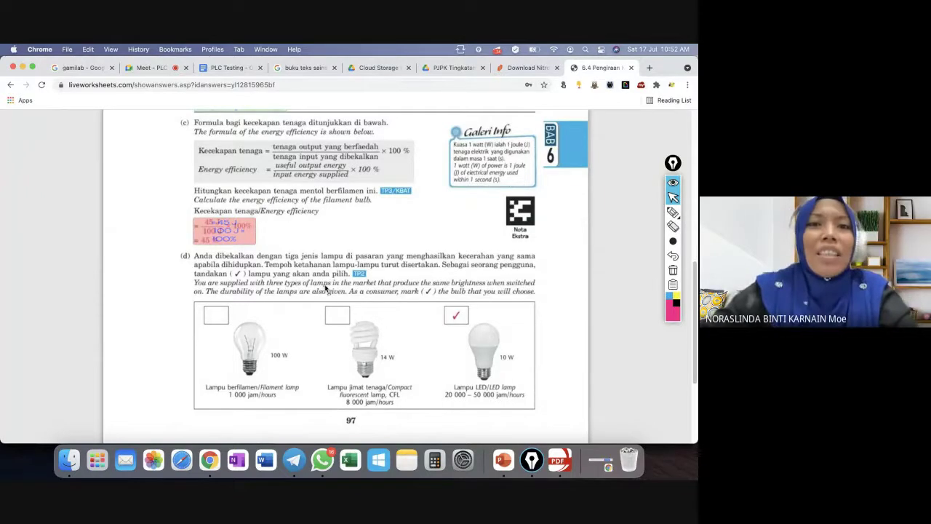
pyautogui.scroll(5, 337, 284)
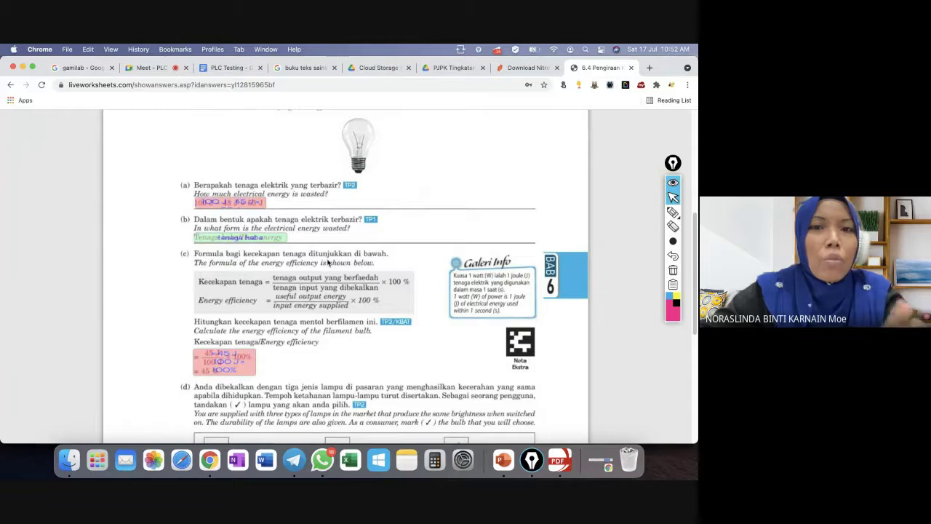
# Bring PDF Reader Pro forward and view 05_SPSF3-08-B6's 20 pages as Page Edit thumbnails.
pyautogui.click(559, 460)
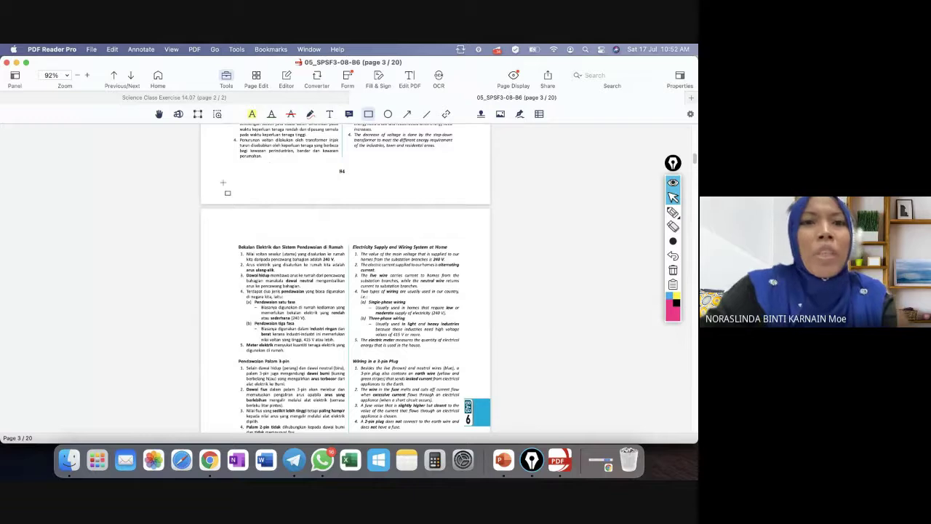
pyautogui.click(256, 77)
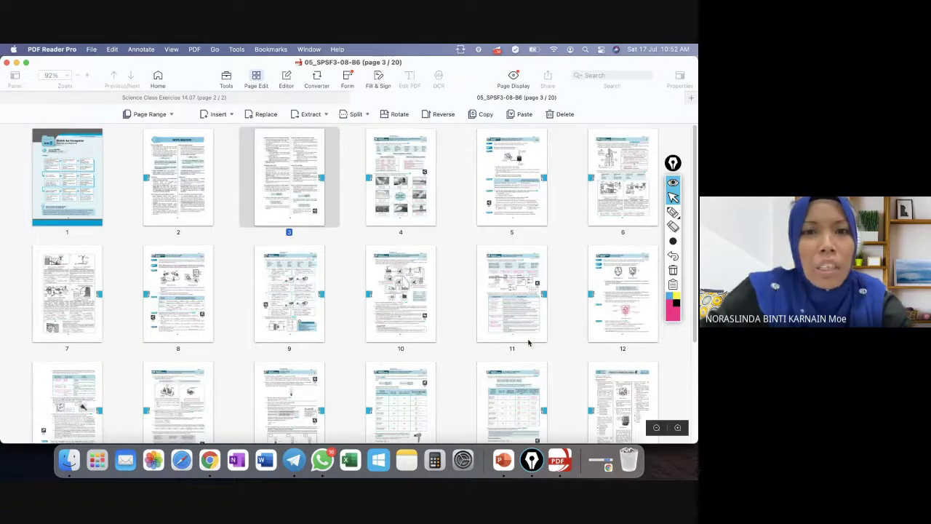
pyautogui.scroll(-5, 574, 332)
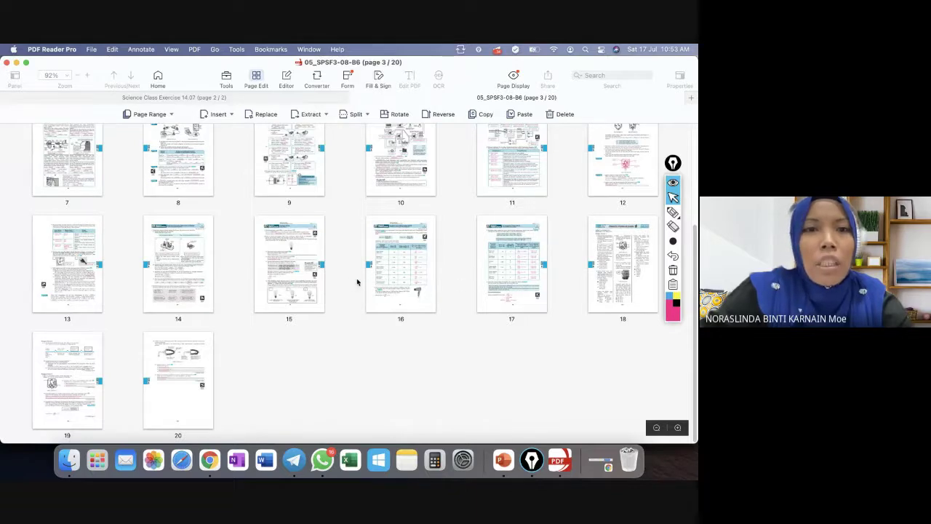
pyautogui.scroll(5, 325, 279)
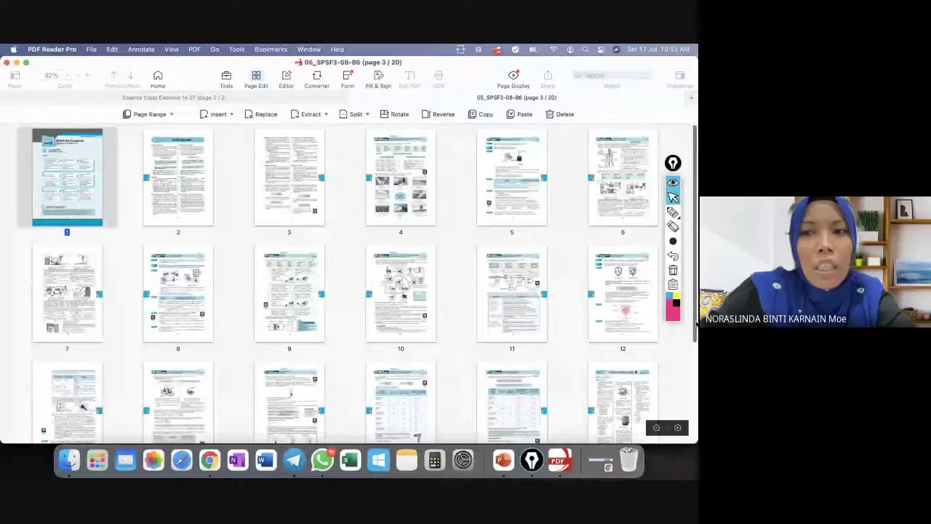
pyautogui.scroll(-3, 267, 342)
# Delete pages 1–15 and then pages 3–5, leaving only the two answer pages.
pyautogui.keyDown('shift'); pyautogui.click(288, 342); pyautogui.keyUp('shift')
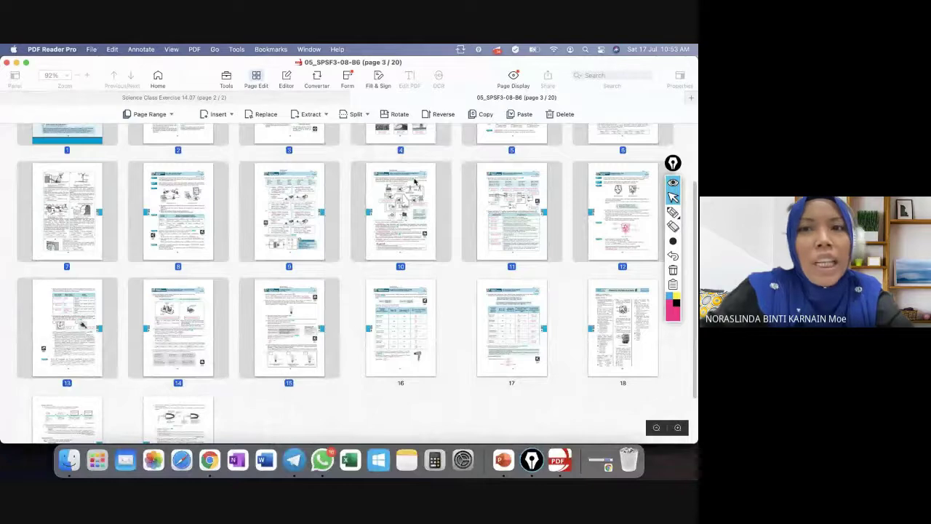
pyautogui.click(554, 115)
pyautogui.click(376, 219)
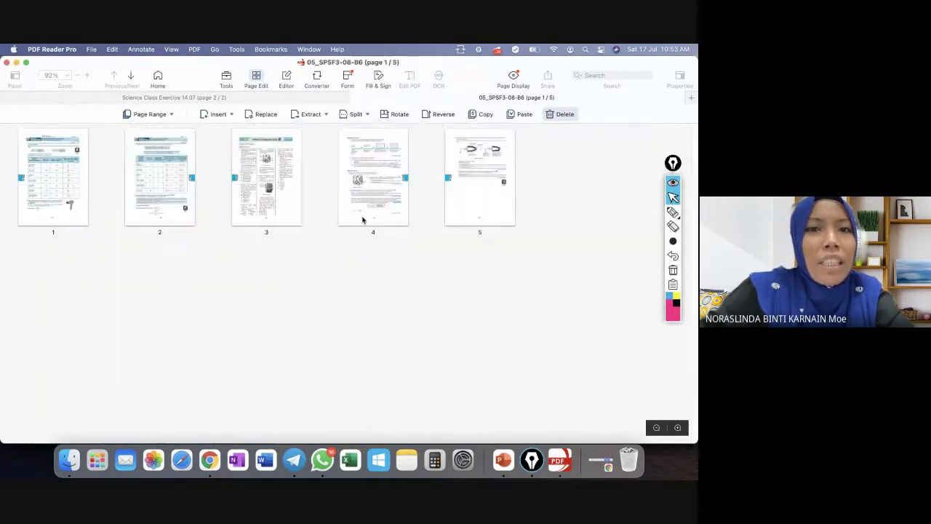
pyautogui.click(255, 151)
pyautogui.keyDown('shift'); pyautogui.click(512, 187); pyautogui.keyUp('shift')
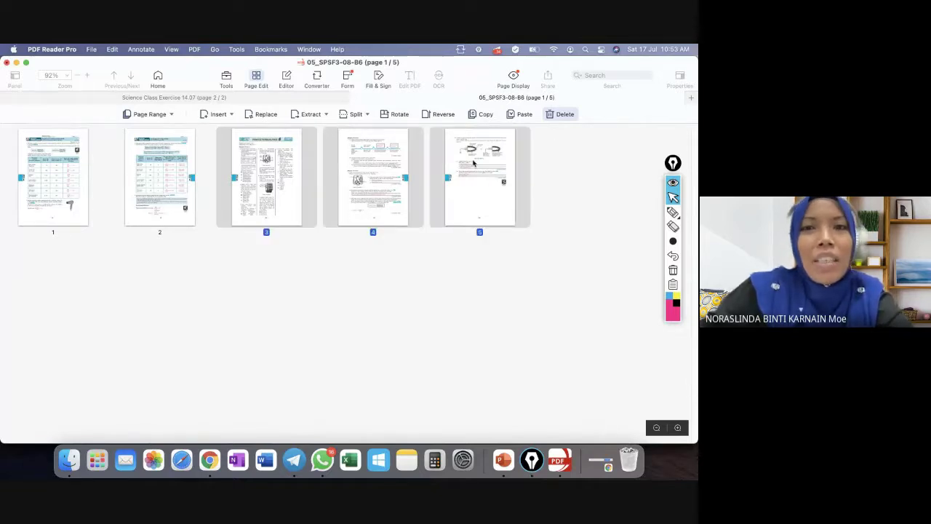
pyautogui.click(559, 117)
pyautogui.click(396, 215)
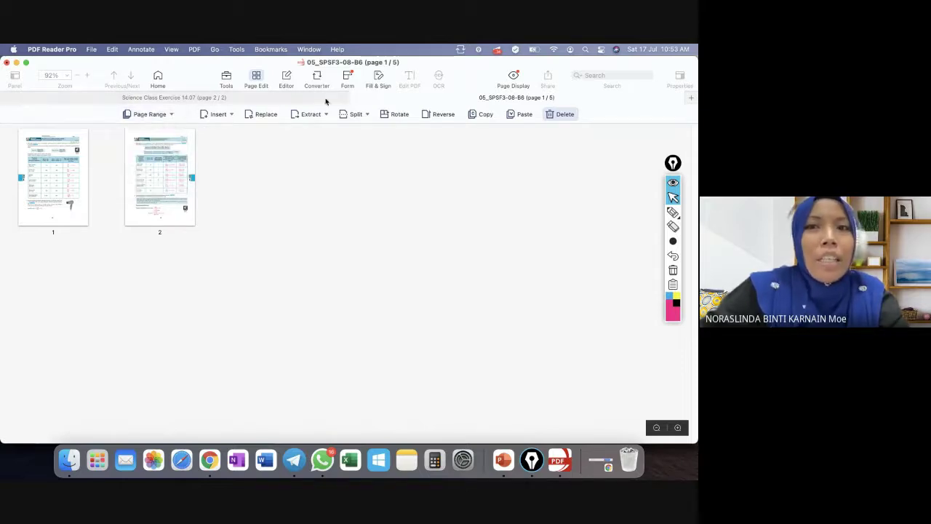
# Leave Page Edit and pick the rectangle drawing tool from Tools.
pyautogui.click(257, 79)
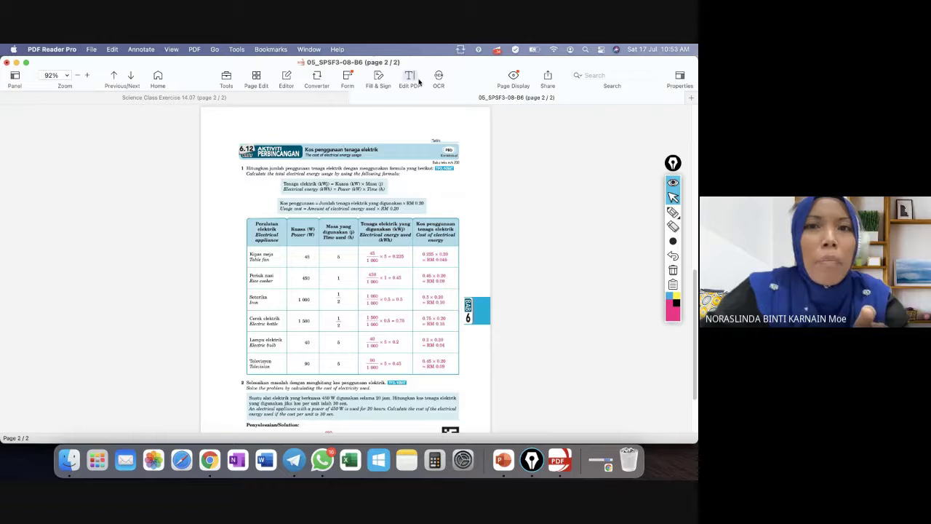
pyautogui.click(227, 78)
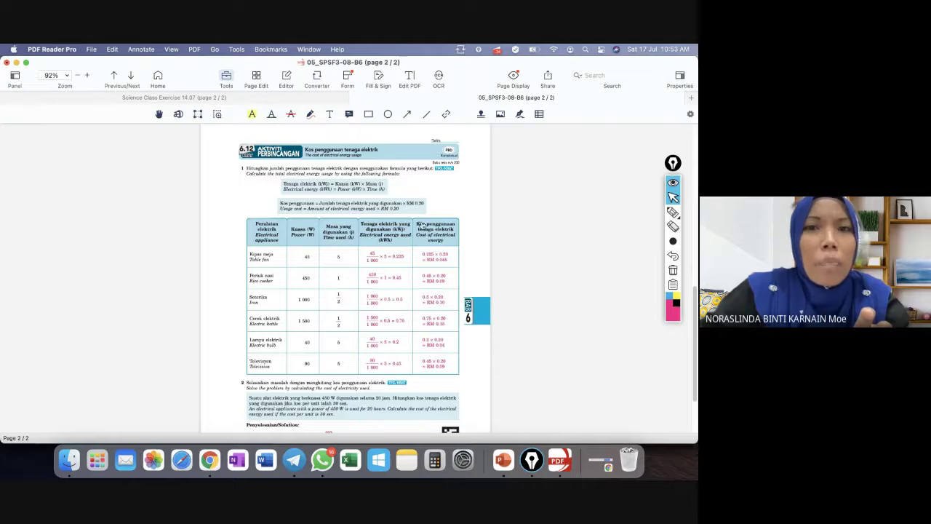
pyautogui.click(368, 114)
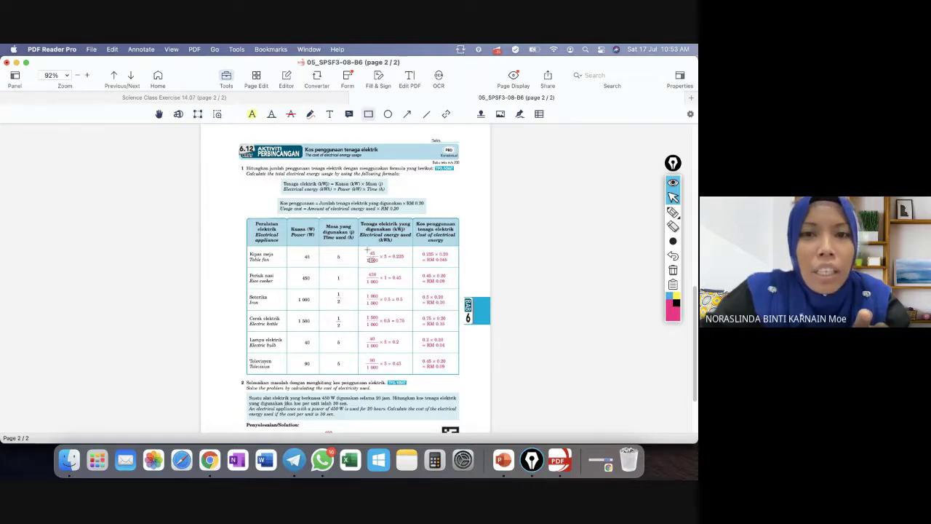
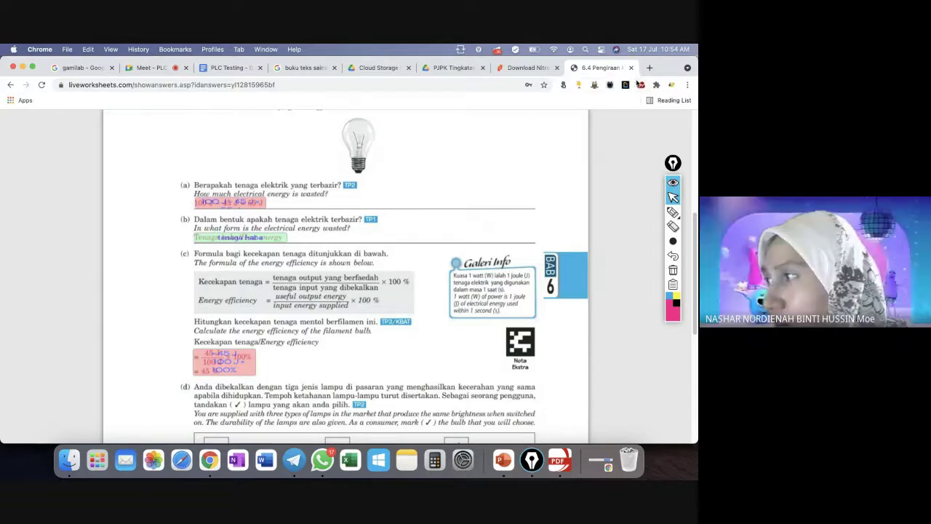
# Close the 6.4 worksheet and Nitro PDF download tabs, then bring PDF Reader Pro forward.
pyautogui.click(630, 68)
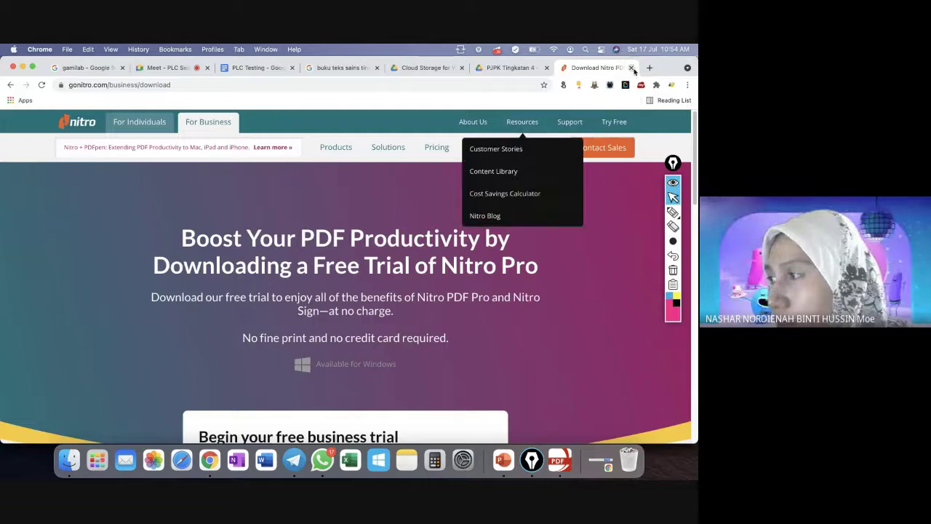
pyautogui.click(500, 69)
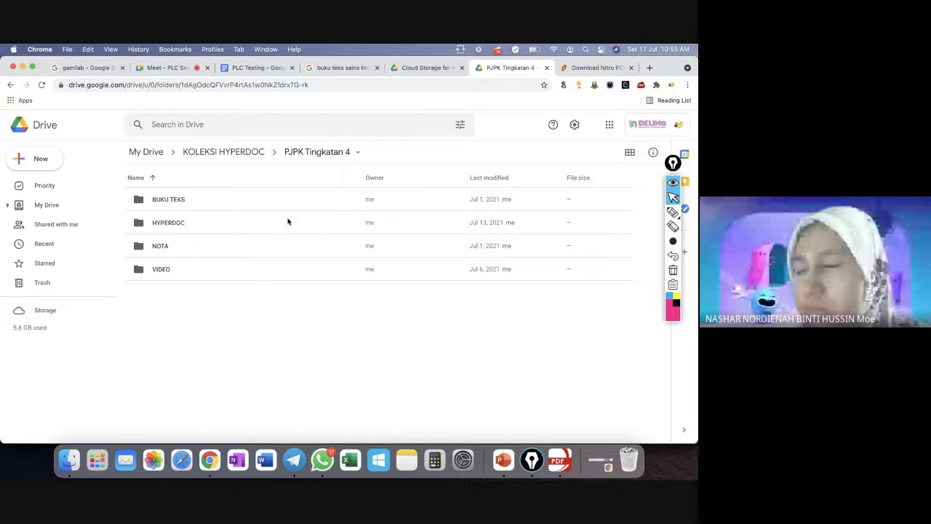
pyautogui.click(631, 68)
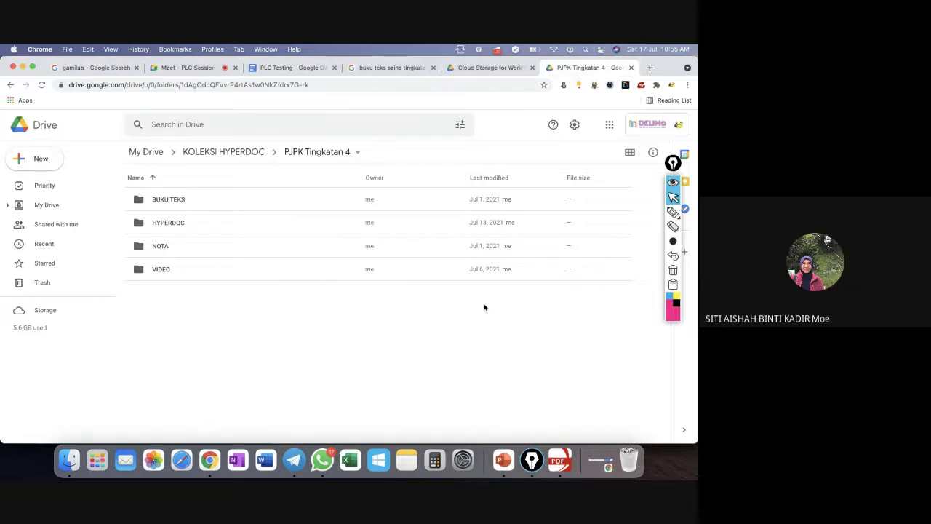
pyautogui.click(560, 457)
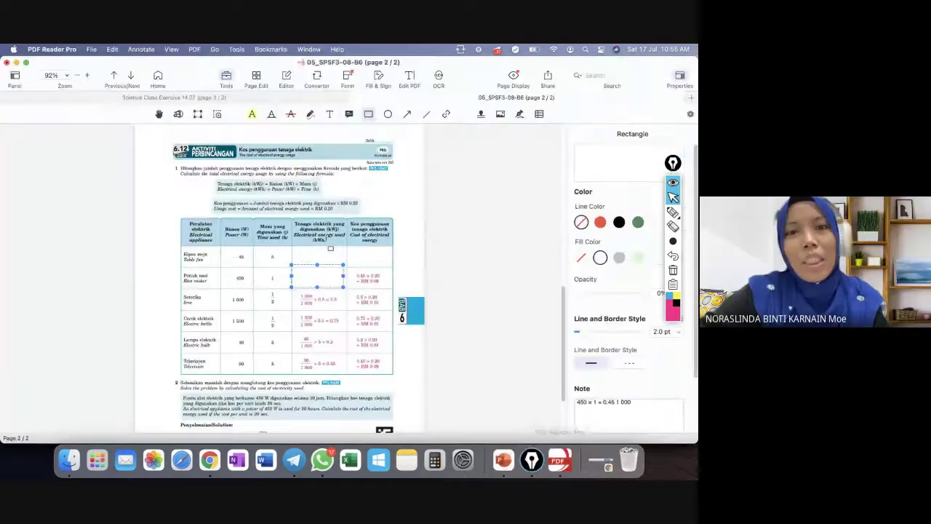
# Scroll the electricity-cost worksheet, dismiss its File menu, and go back to Chrome's Drive folder.
pyautogui.scroll(-3, 342, 251)
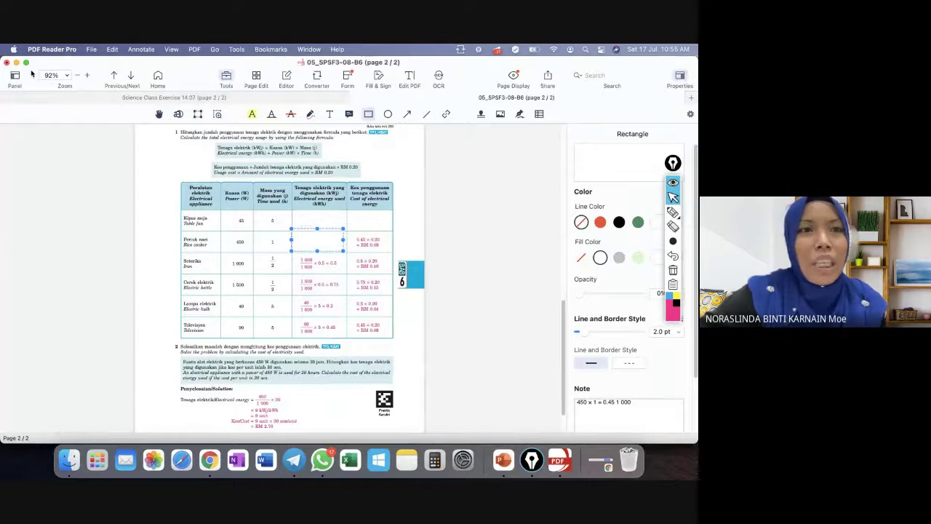
pyautogui.click(91, 49)
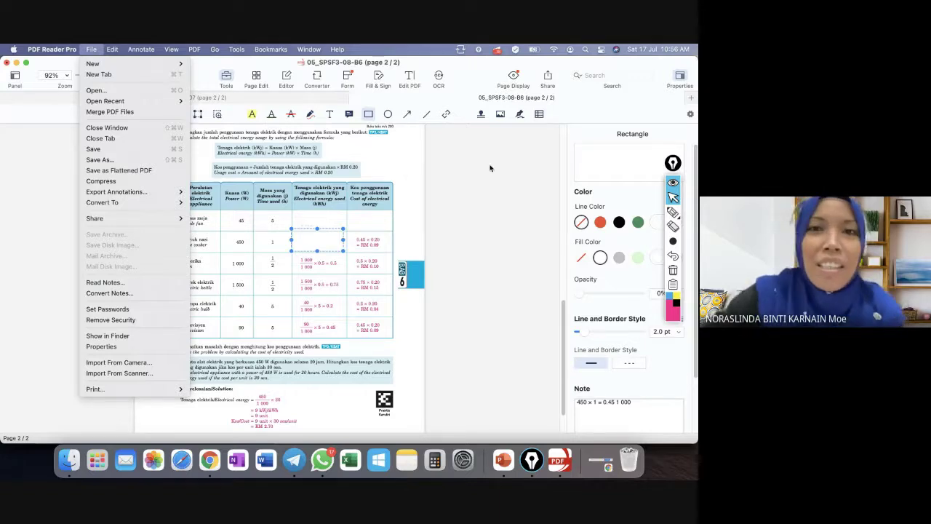
pyautogui.click(468, 263)
# Peek into HYPERDOC, then open the BUKU TEKS textbook folder and return to PLC Testing.
pyautogui.click(209, 460)
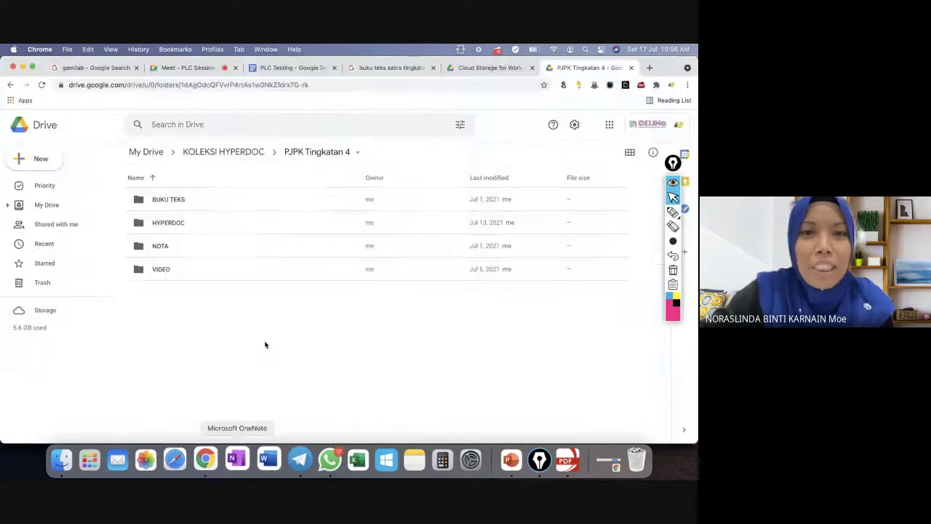
pyautogui.doubleClick(172, 230)
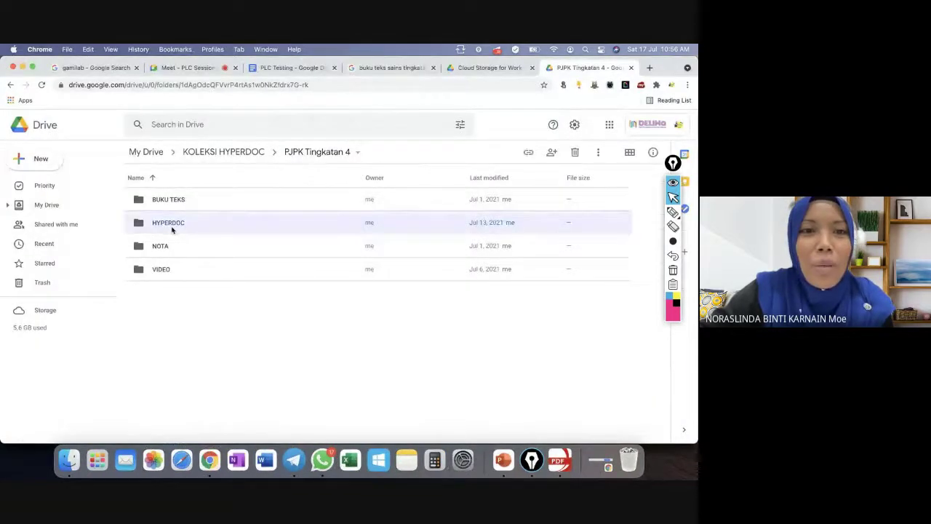
pyautogui.click(10, 86)
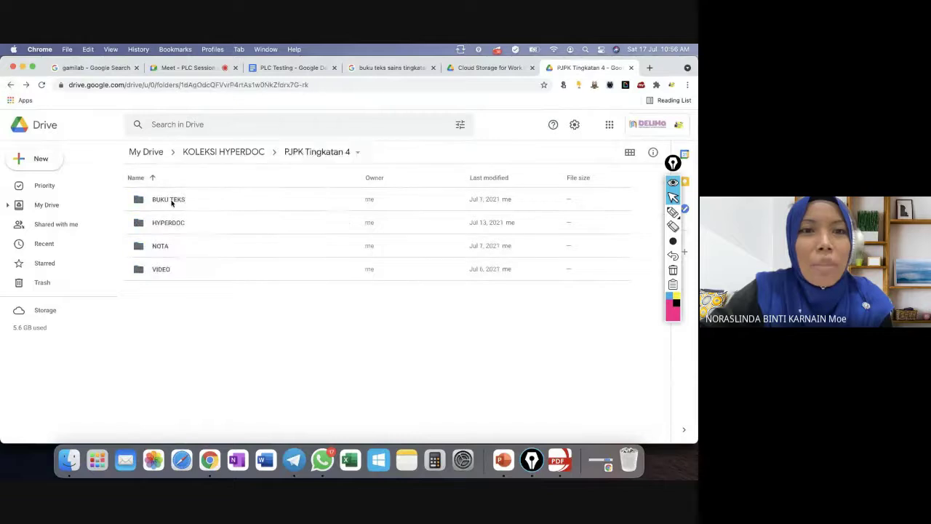
pyautogui.doubleClick(170, 200)
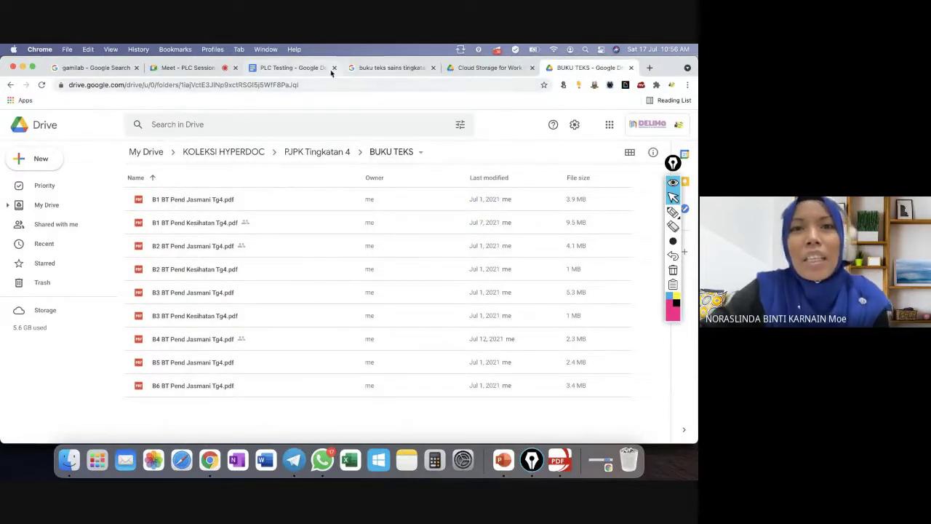
pyautogui.click(299, 68)
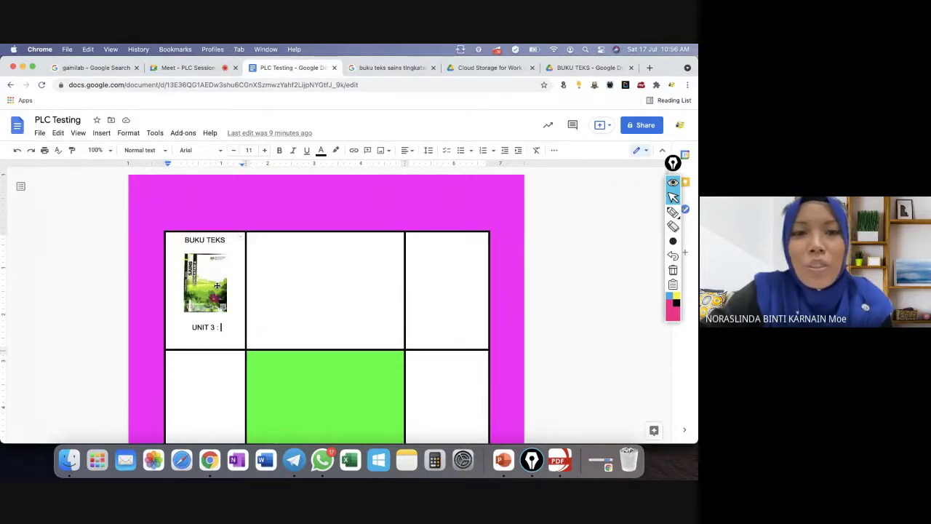
# Select the 'UNIT 3 :' label in PLC Testing, then close the Cloud Storage for Work tab.
pyautogui.moveTo(220, 328); pyautogui.dragTo(193, 327)
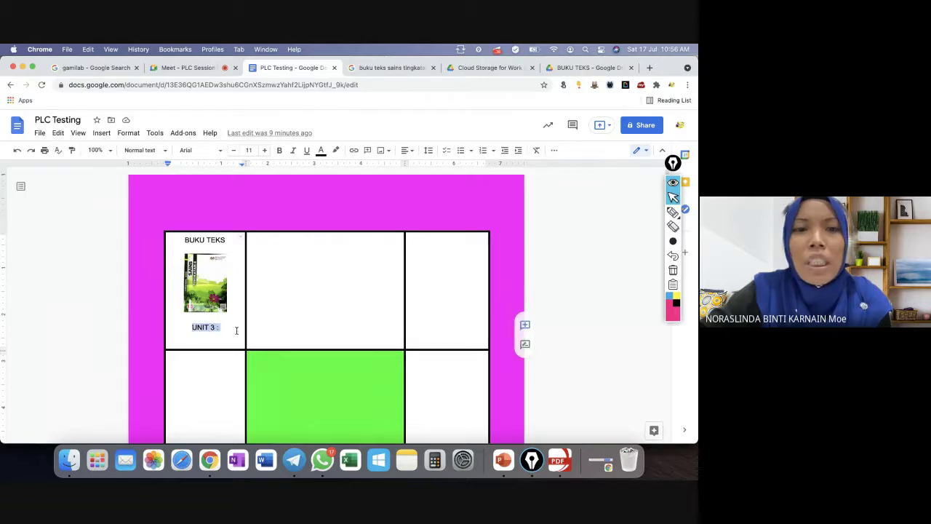
pyautogui.click(500, 67)
pyautogui.click(532, 68)
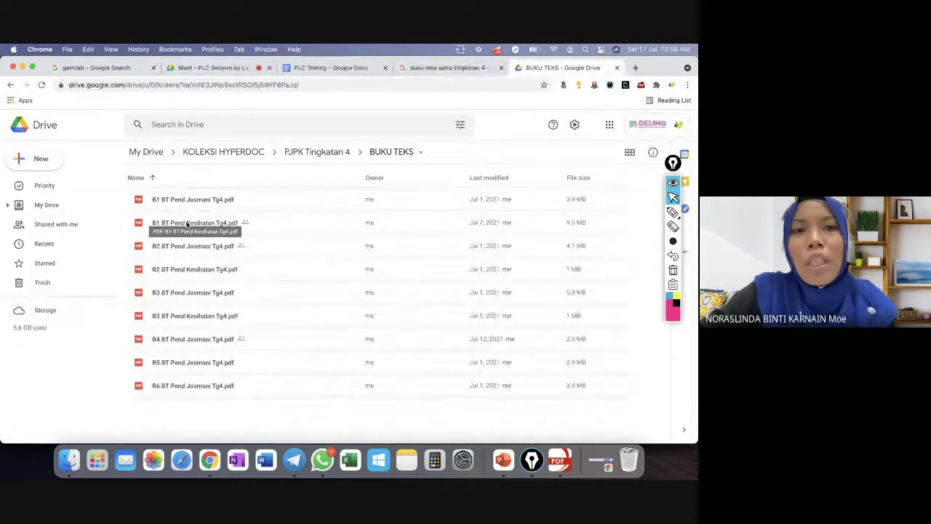
# Go up through KOLEKSI HYPERDOC to the My Drive root and browse its folders.
pyautogui.click(251, 155)
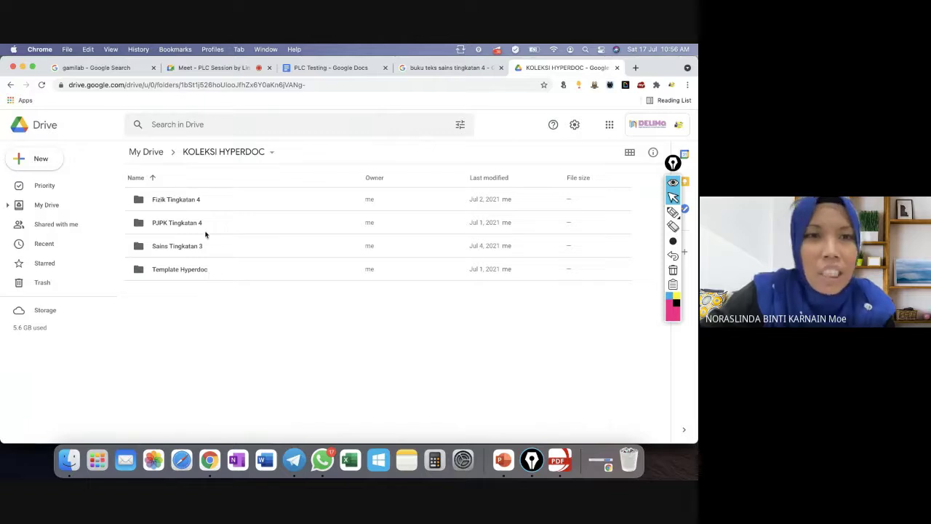
pyautogui.click(160, 158)
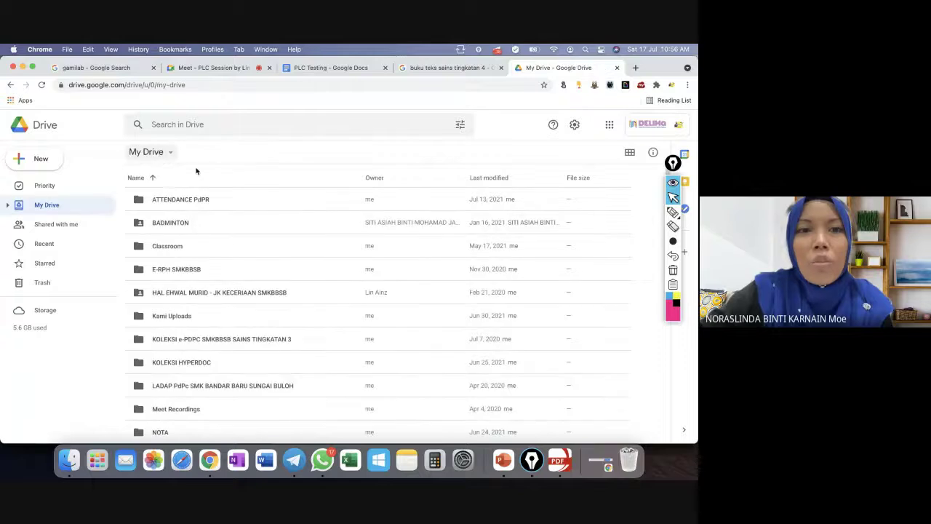
pyautogui.scroll(-5, 338, 371)
pyautogui.scroll(-5, 331, 372)
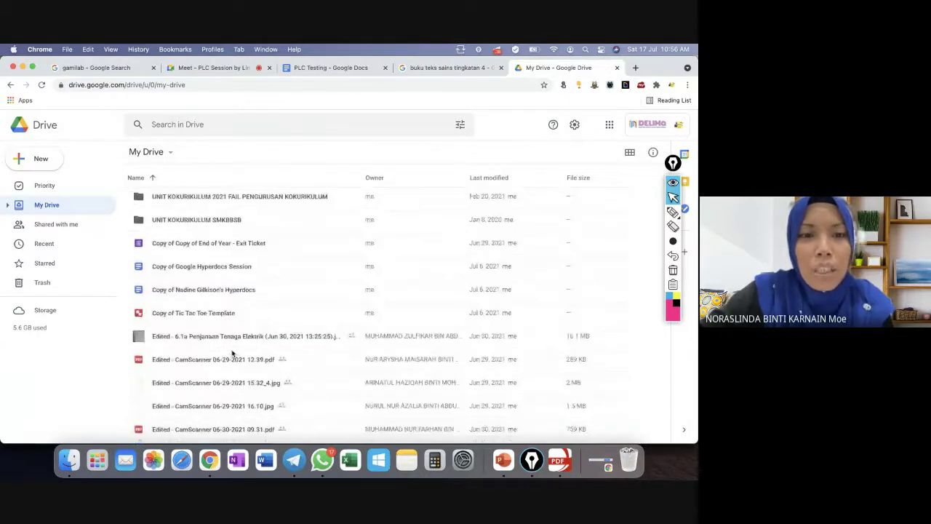
pyautogui.scroll(-2, 311, 363)
pyautogui.scroll(-15, 311, 363)
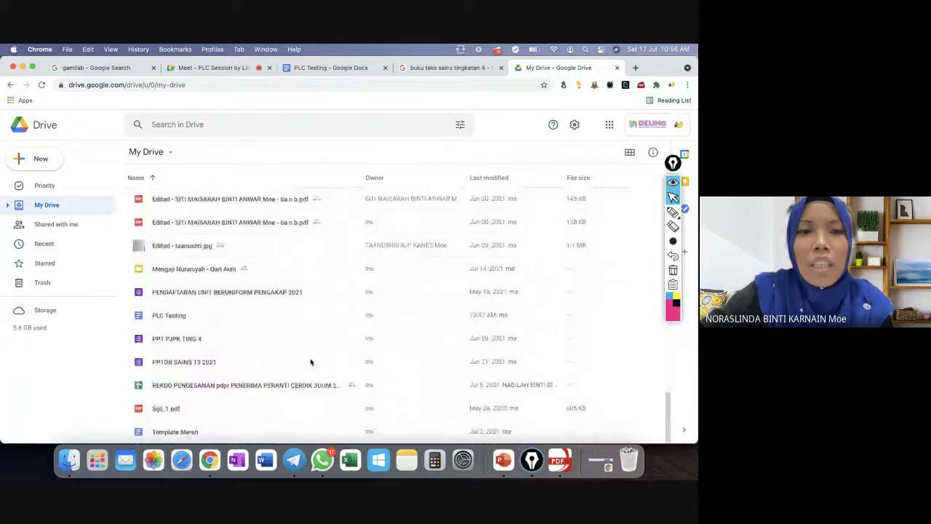
pyautogui.scroll(8, 310, 362)
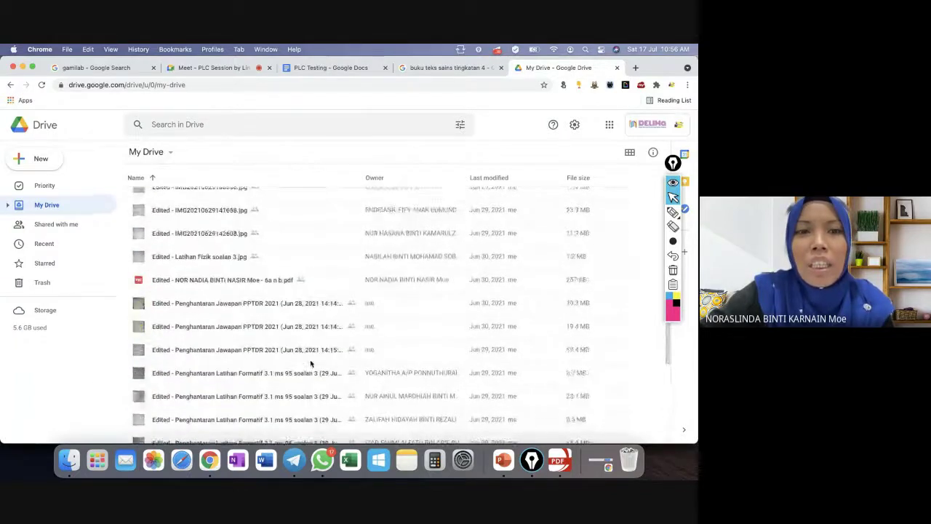
pyautogui.scroll(15, 311, 362)
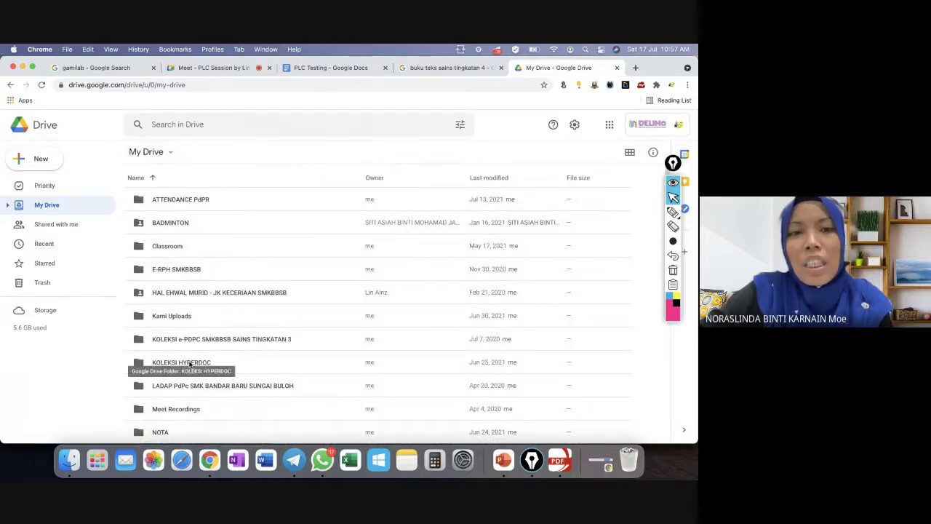
# Open KOLEKSI HYPERDOC > Fizik Tingkatan 4 > BUKU TEKS, backing out of Sains Tingkatan 3.
pyautogui.doubleClick(188, 365)
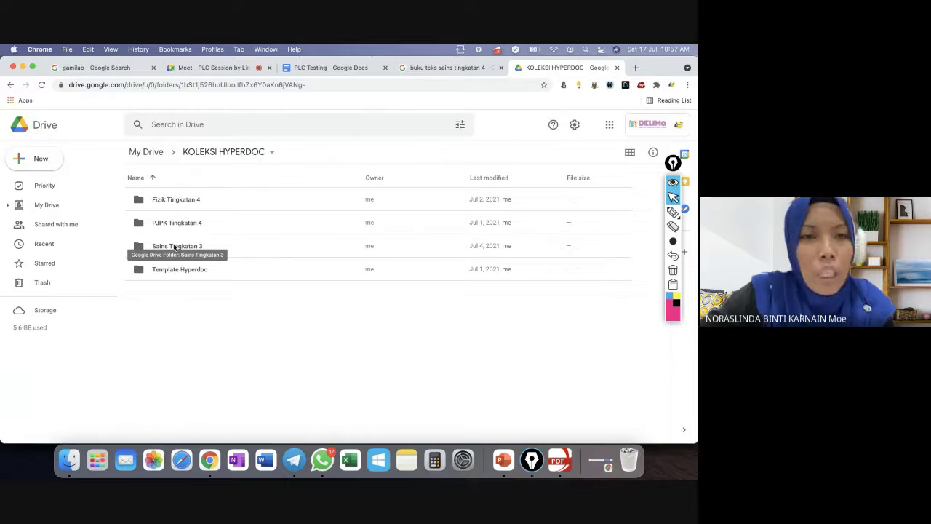
pyautogui.doubleClick(174, 247)
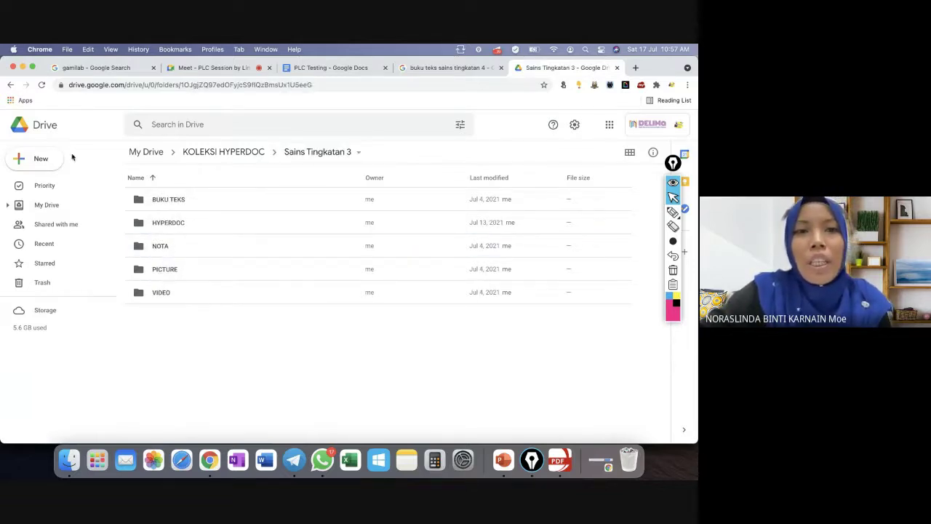
pyautogui.click(212, 153)
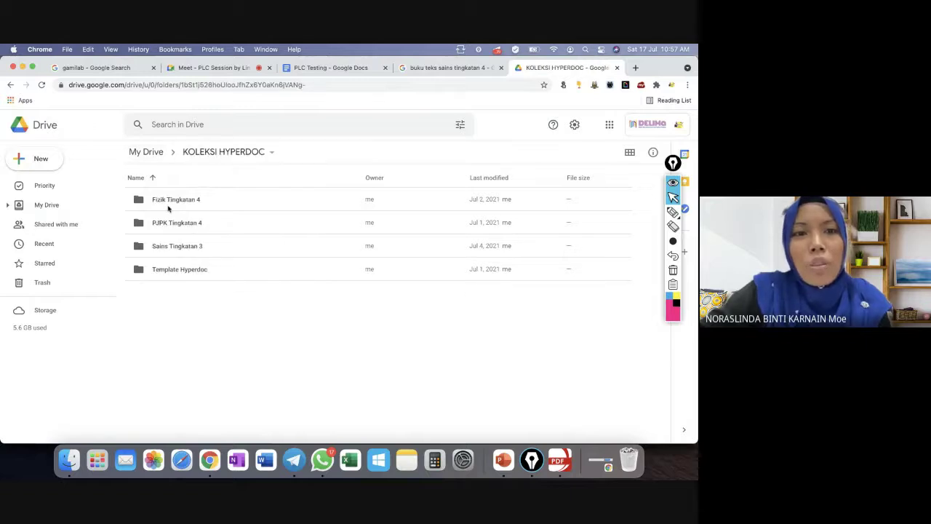
pyautogui.doubleClick(175, 201)
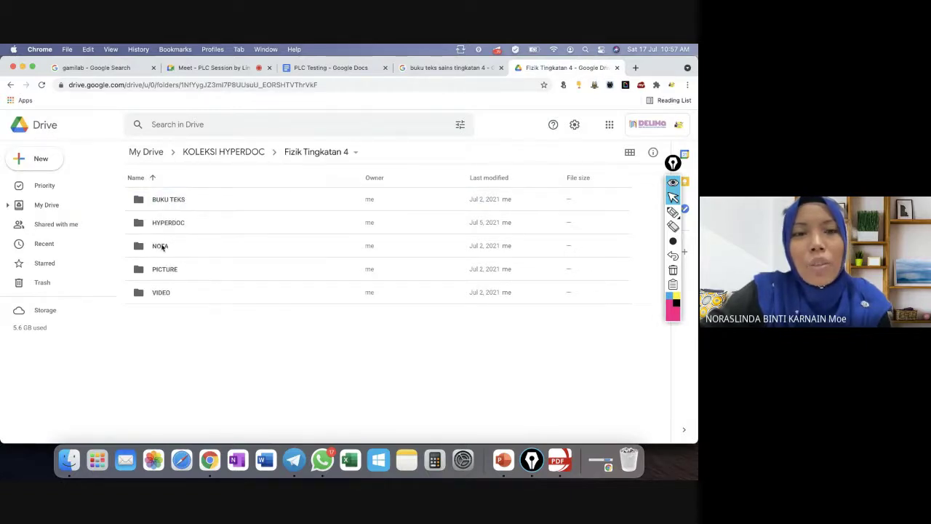
pyautogui.doubleClick(169, 204)
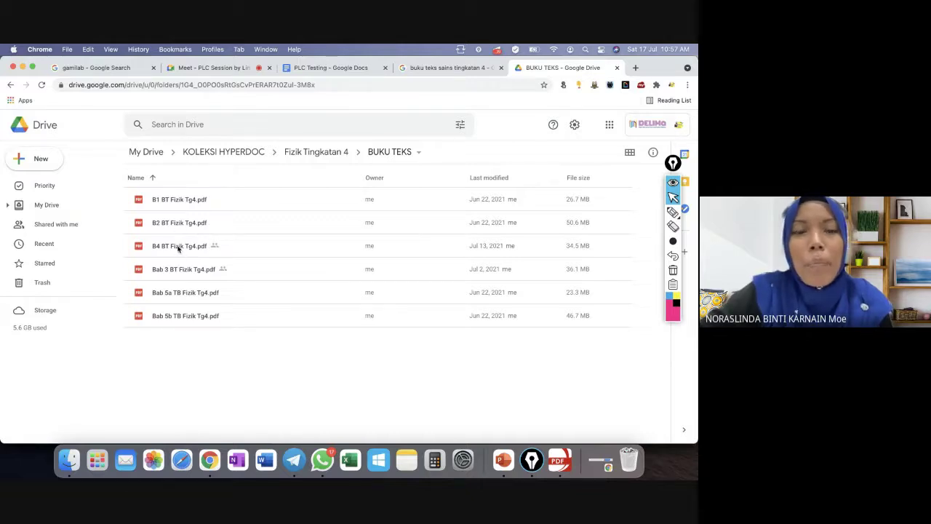
# Share B4 BT Fizik Tg4.pdf as Viewer for anyone with the link and copy its link.
pyautogui.rightClick(177, 248)
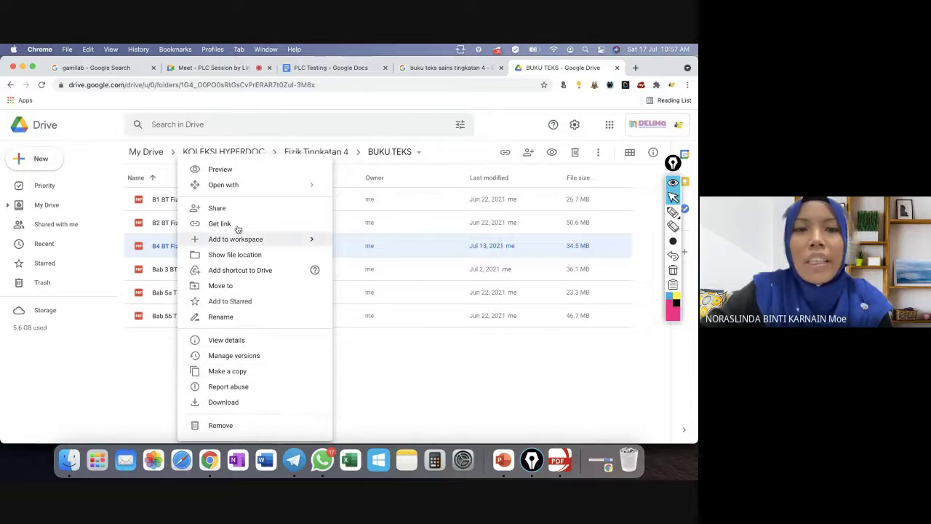
pyautogui.click(234, 223)
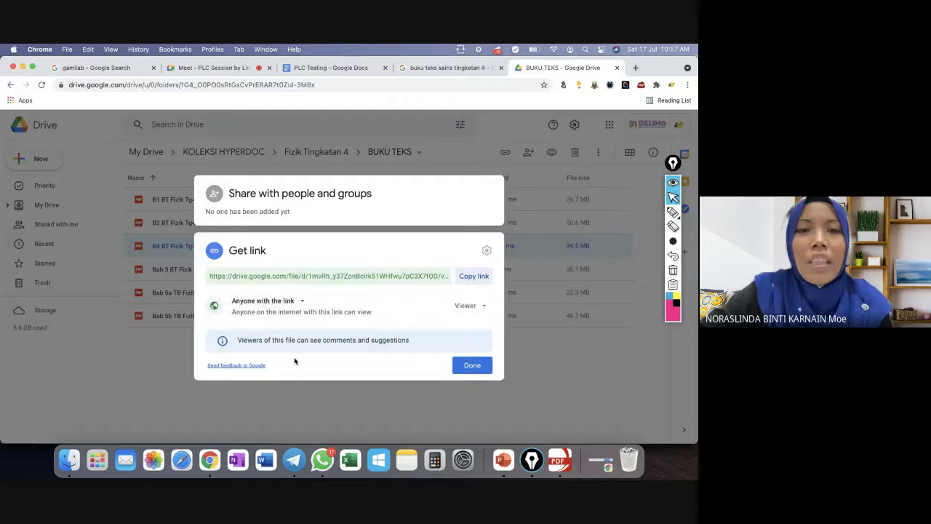
pyautogui.click(272, 302)
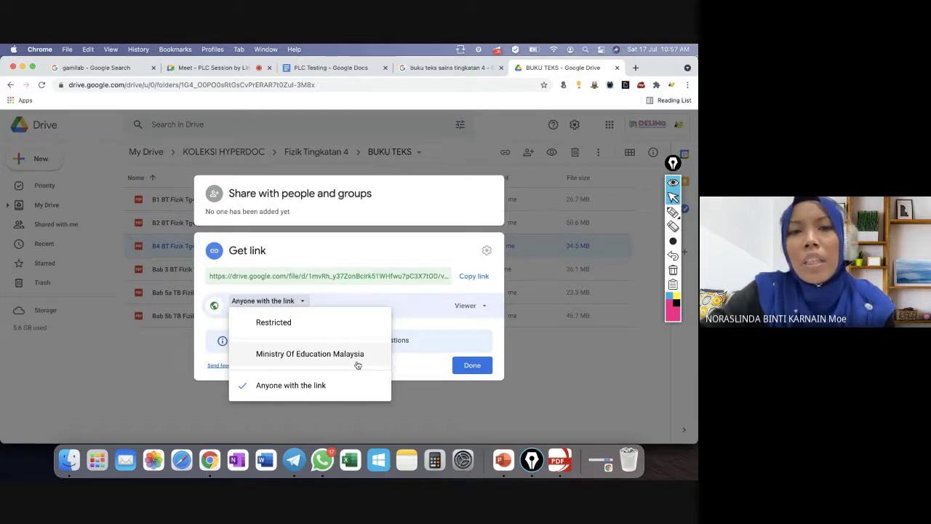
pyautogui.click(297, 388)
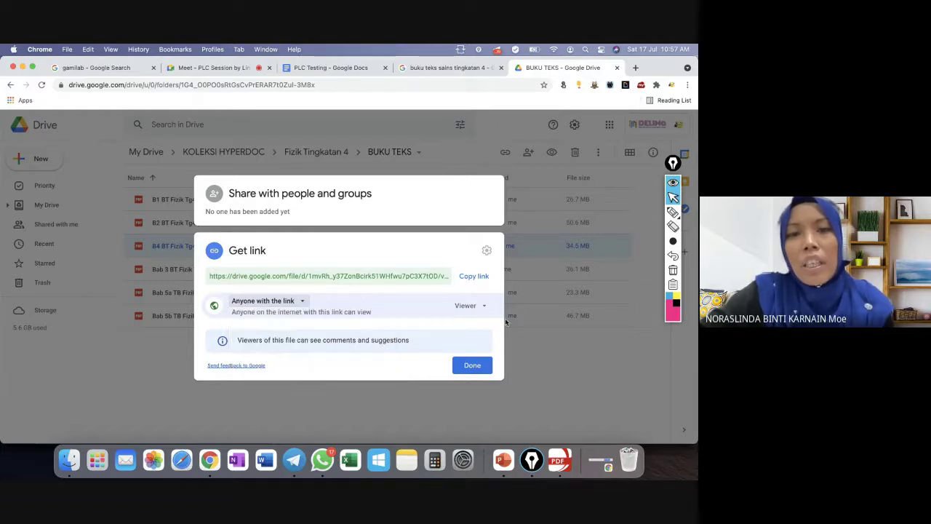
pyautogui.click(467, 307)
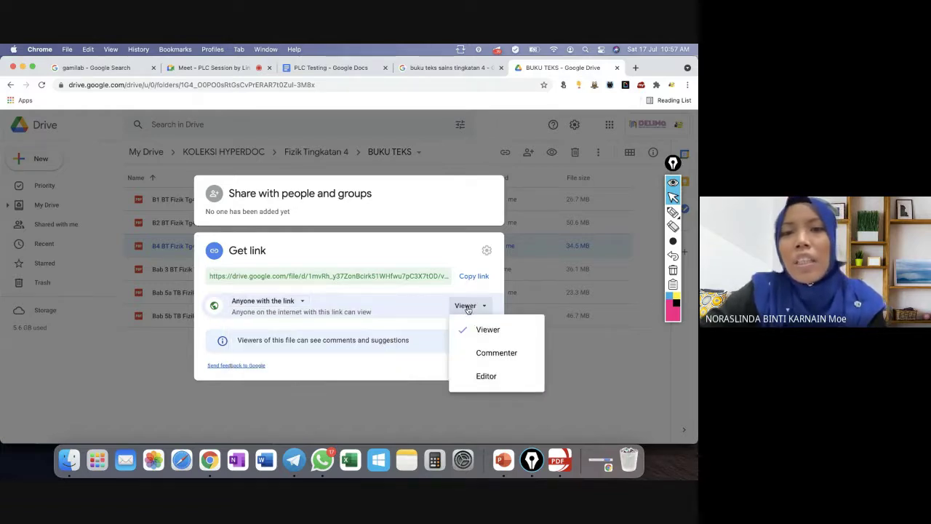
pyautogui.click(467, 307)
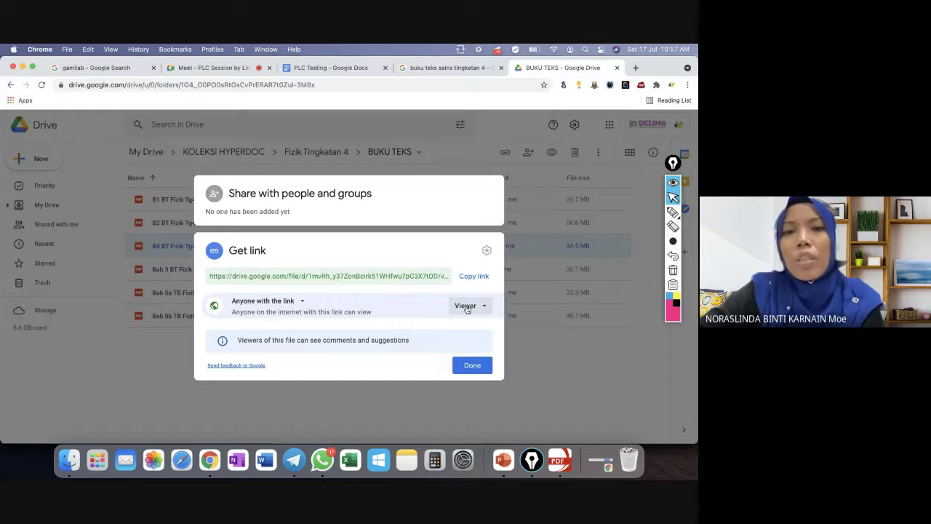
pyautogui.click(474, 276)
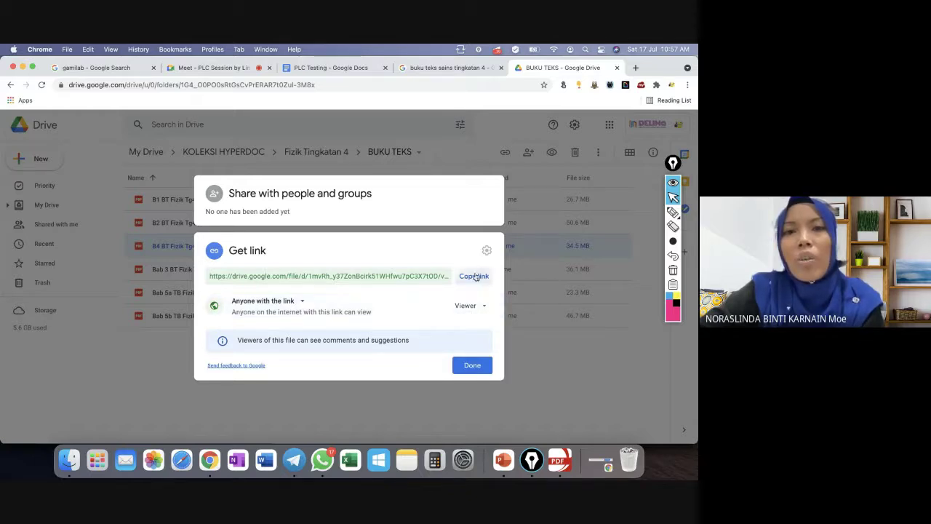
pyautogui.click(473, 366)
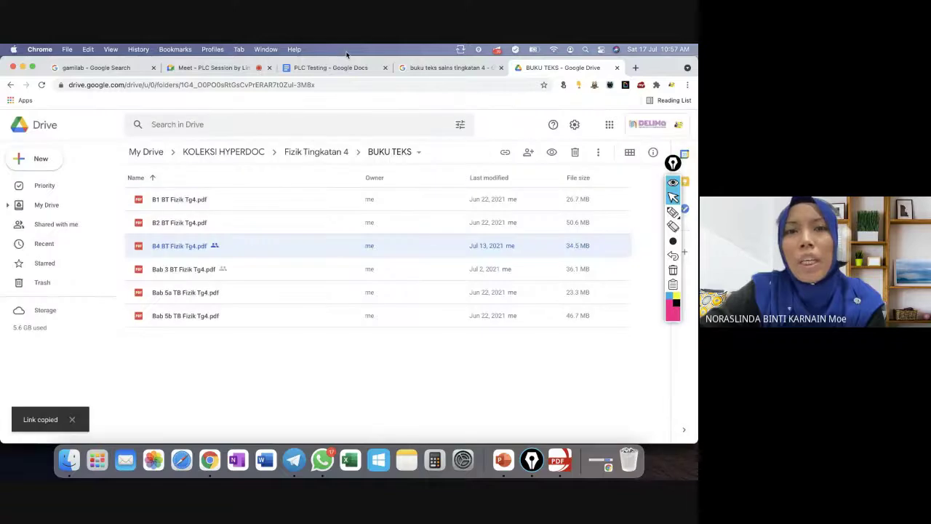
# Link the 'UNIT 3 :' caption in PLC Testing to the copied B4 BT Fizik Tg4.pdf link.
pyautogui.click(322, 69)
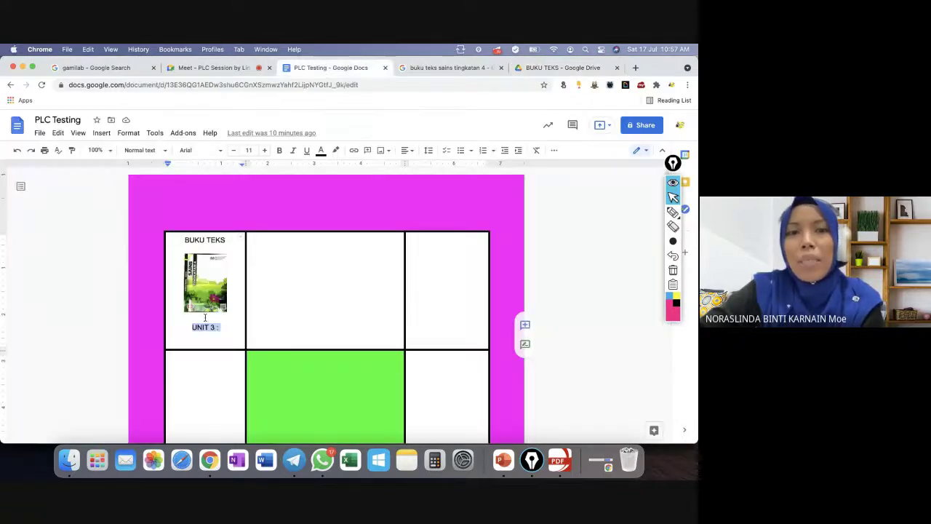
pyautogui.click(353, 150)
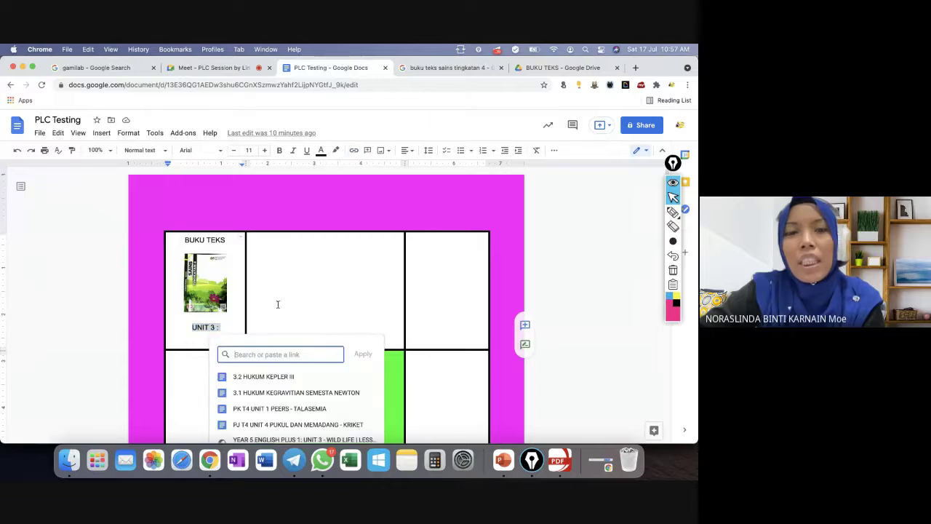
pyautogui.press('super+v')
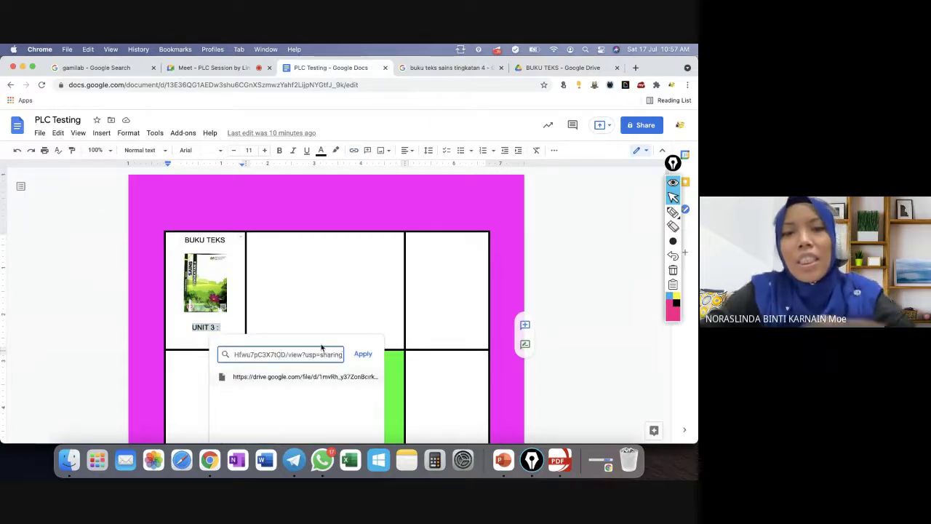
pyautogui.click(361, 354)
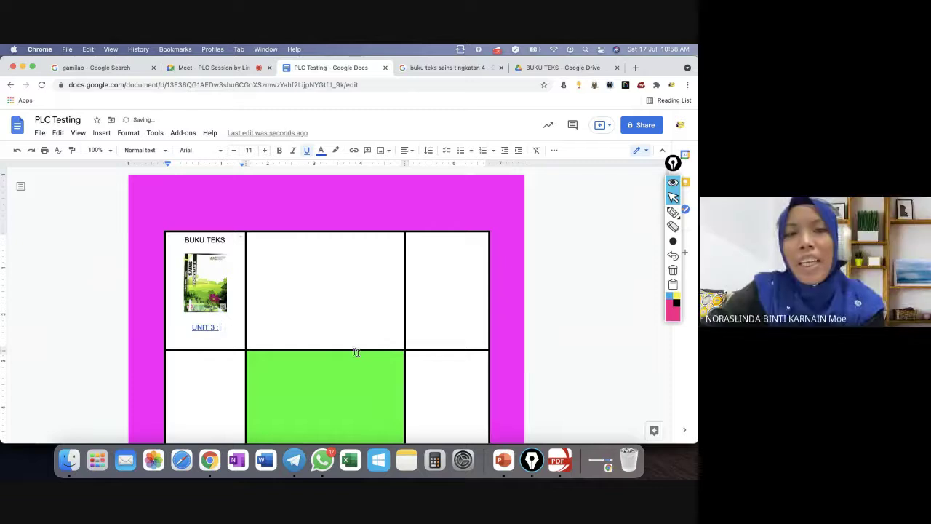
# Link the textbook cover image to the same B4 BT Fizik Tg4.pdf link.
pyautogui.click(208, 279)
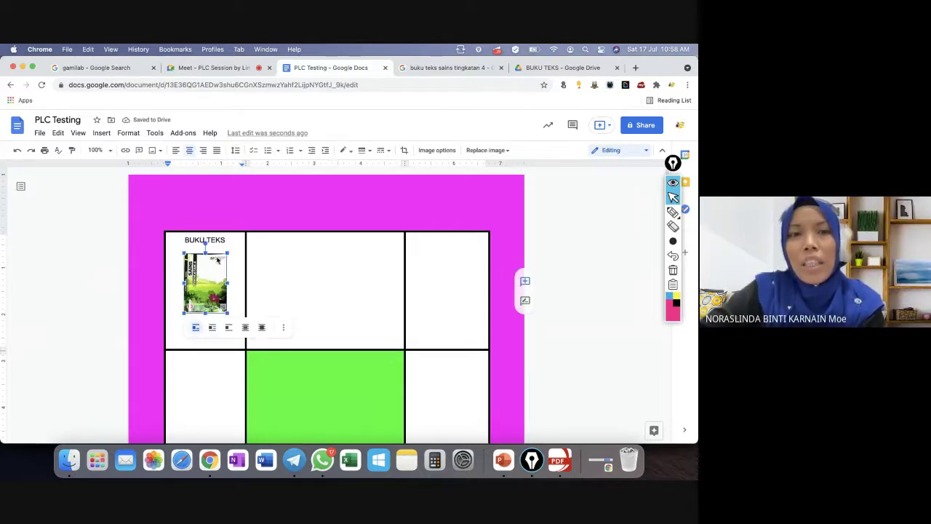
pyautogui.rightClick(209, 268)
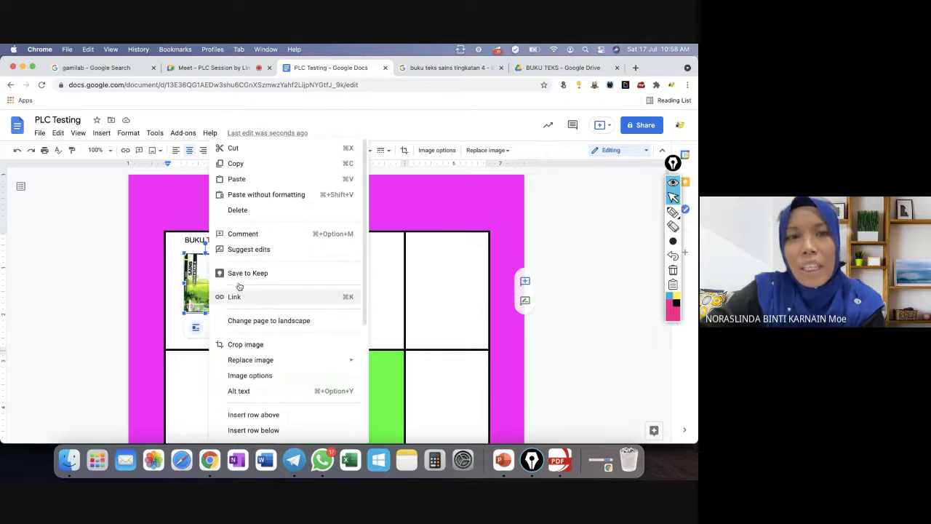
pyautogui.click(126, 151)
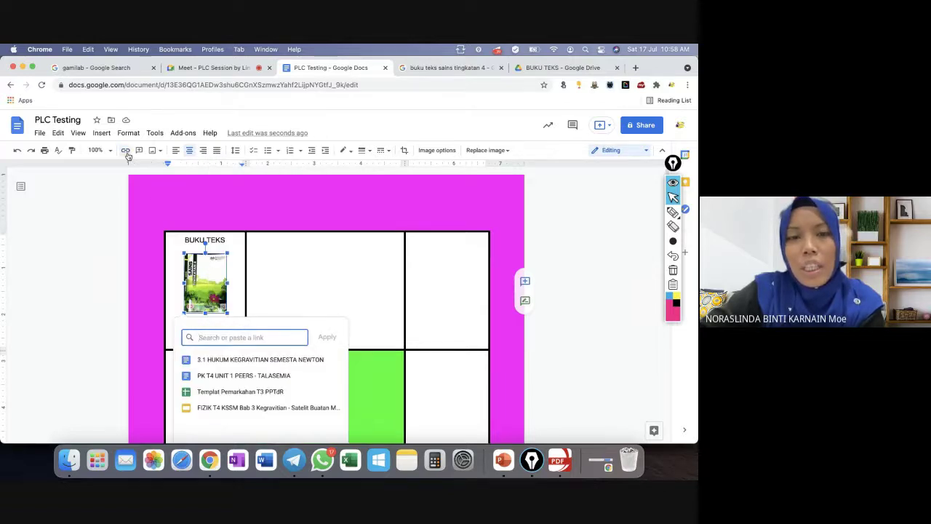
pyautogui.press('super+v')
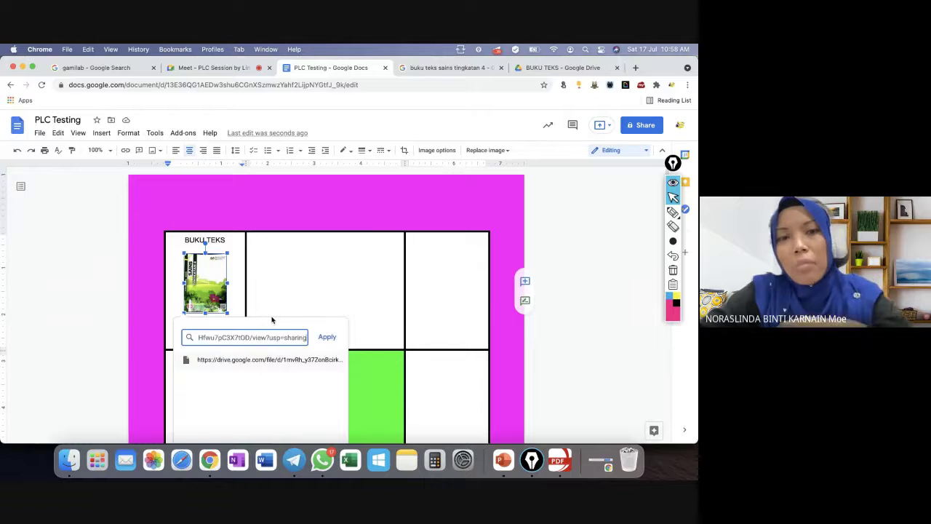
pyautogui.click(325, 337)
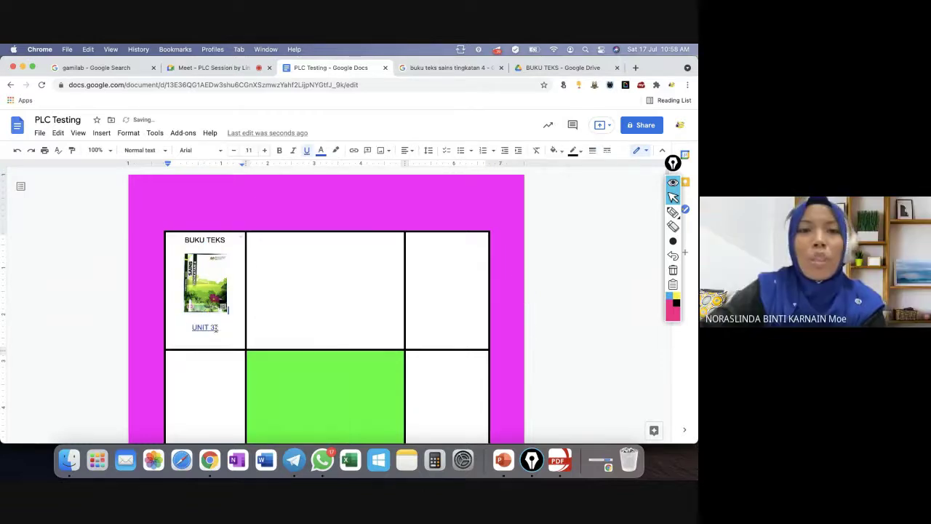
# Verify the links on the cover image and caption, then place the caret in the green cell.
pyautogui.click(207, 280)
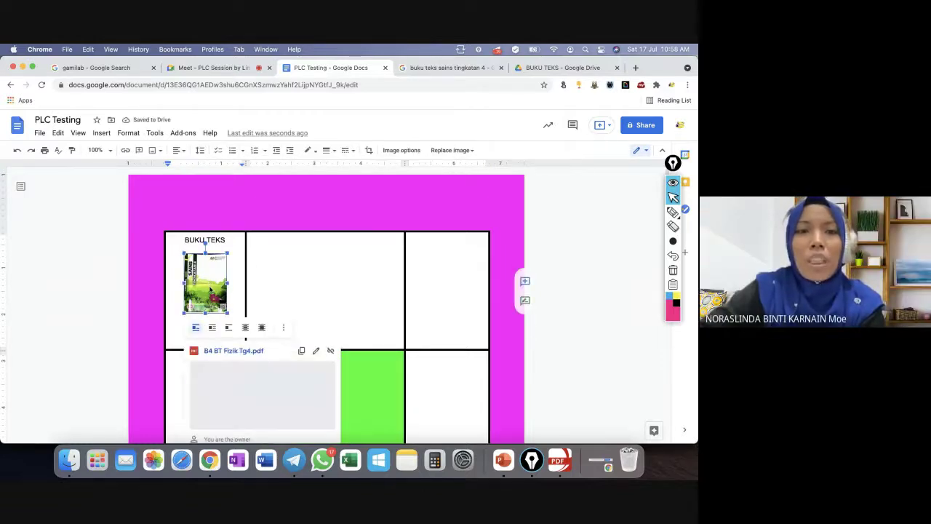
pyautogui.click(204, 328)
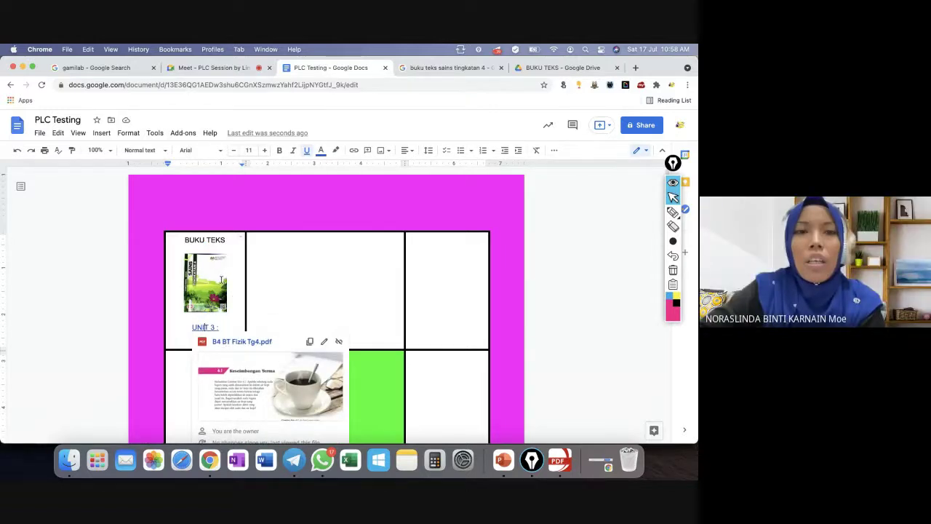
pyautogui.click(223, 280)
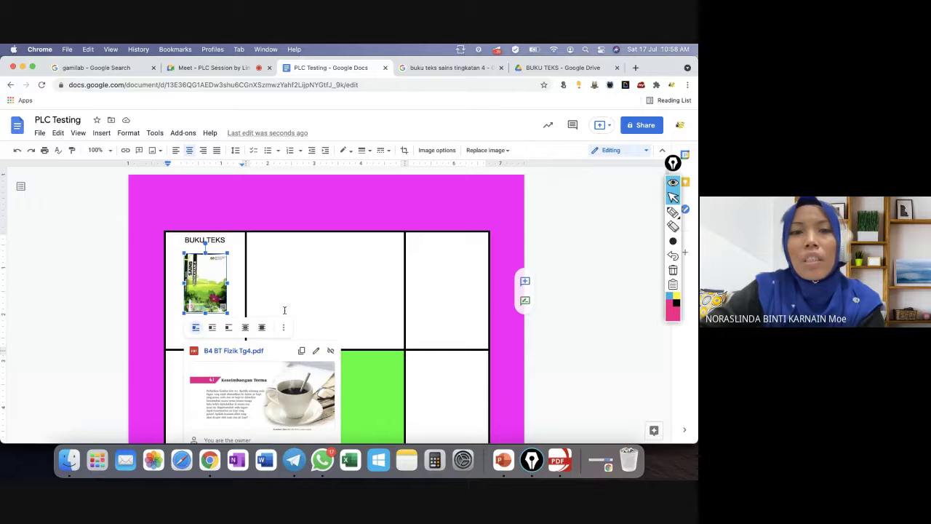
pyautogui.scroll(-3, 323, 309)
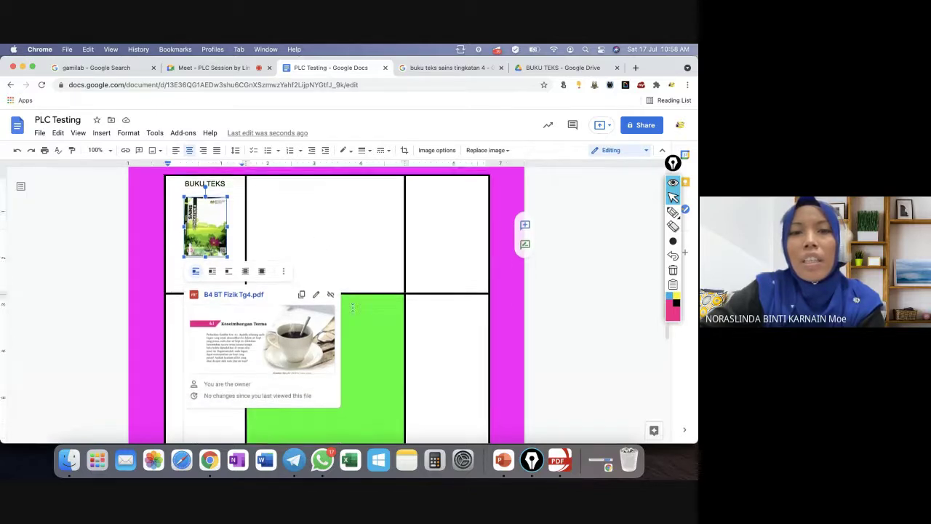
pyautogui.click(366, 312)
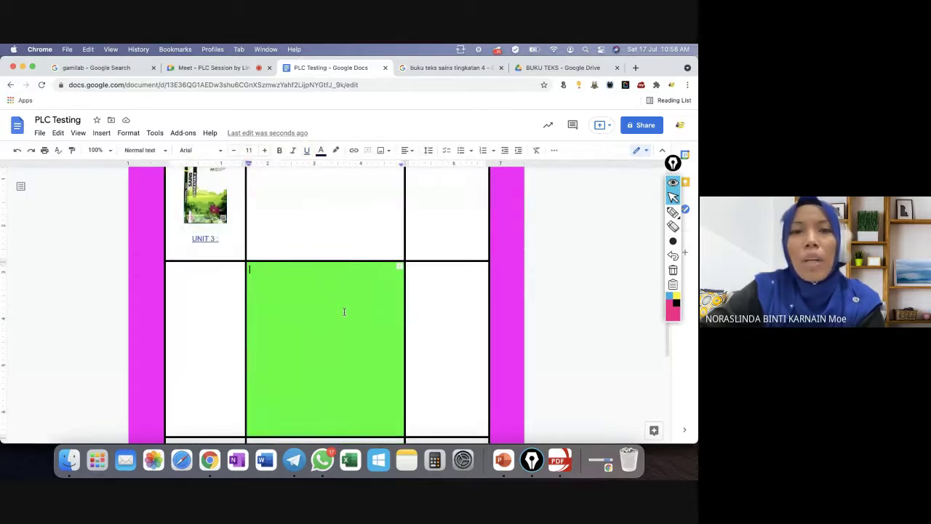
# Open the 4.1 KESEIMBANGAN TERMA PART 1 document in a new tab beside PLC Testing.
pyautogui.click(17, 125)
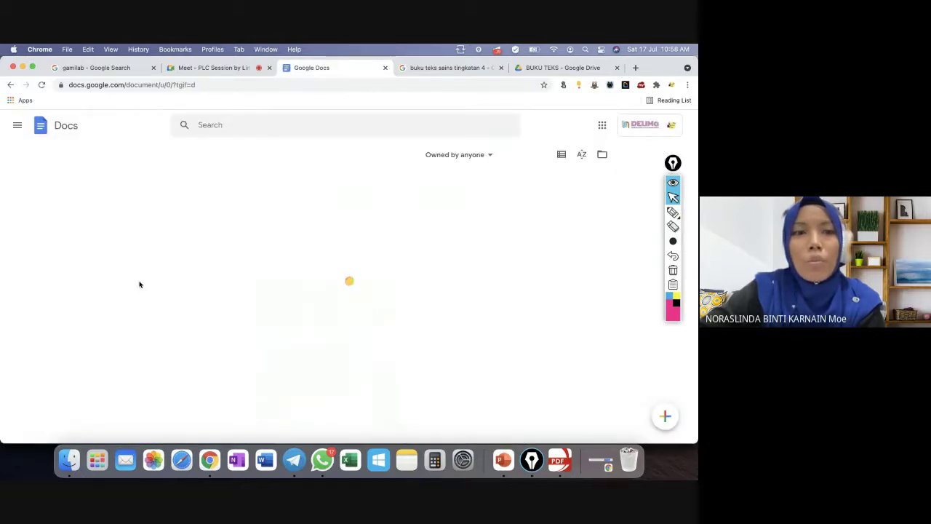
pyautogui.rightClick(226, 240)
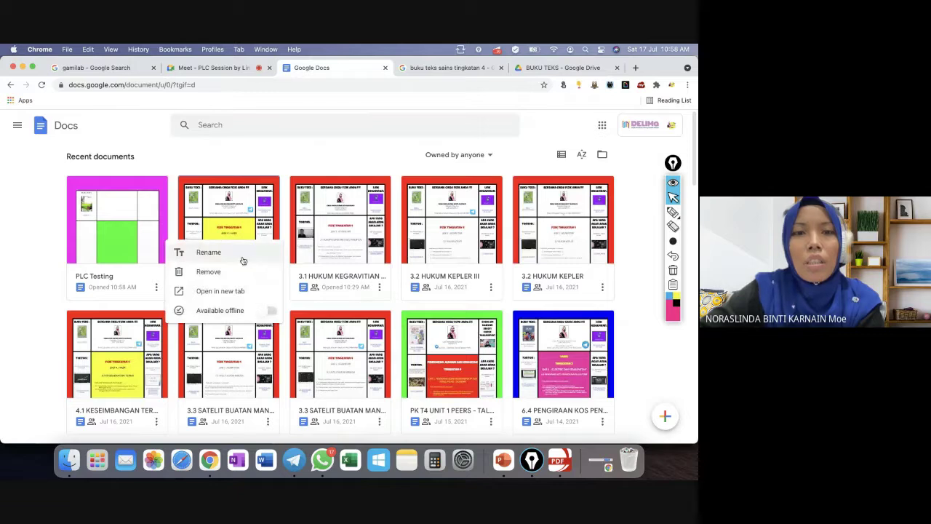
pyautogui.click(245, 291)
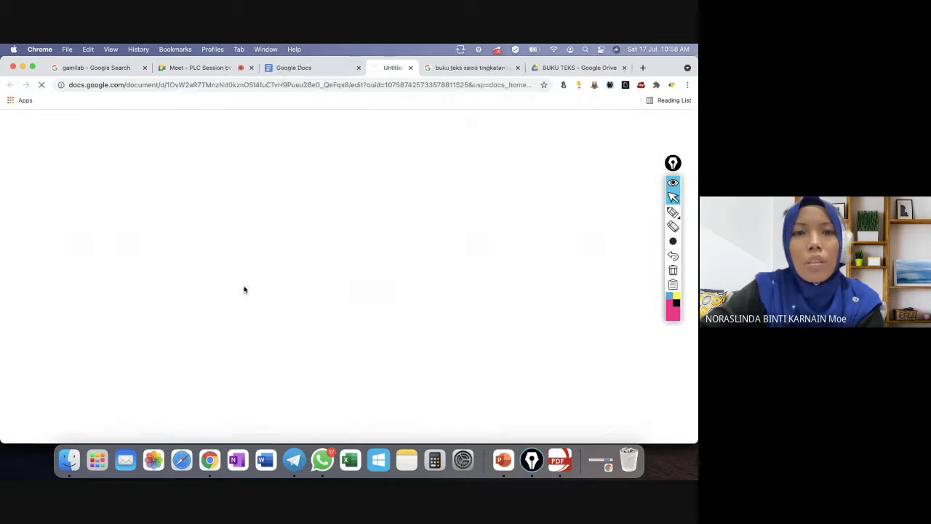
pyautogui.click(278, 68)
pyautogui.click(221, 232)
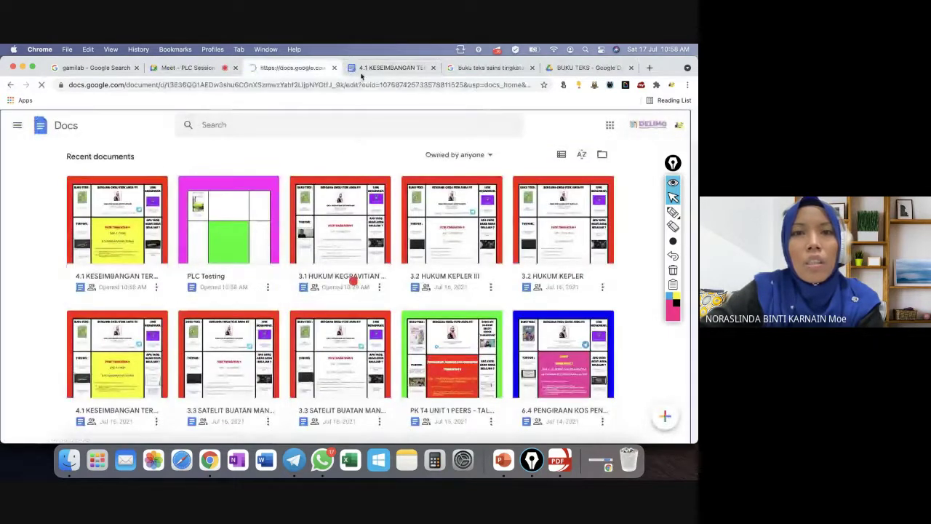
pyautogui.click(392, 68)
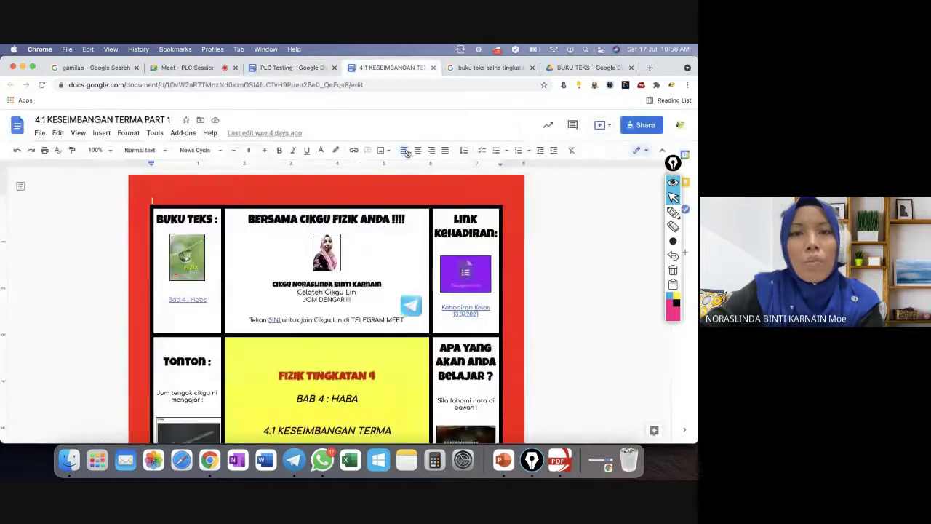
# Compare the example hyperdoc's cells against the PLC Testing cover-image textbook link.
pyautogui.scroll(-3, 349, 383)
pyautogui.scroll(-1, 349, 383)
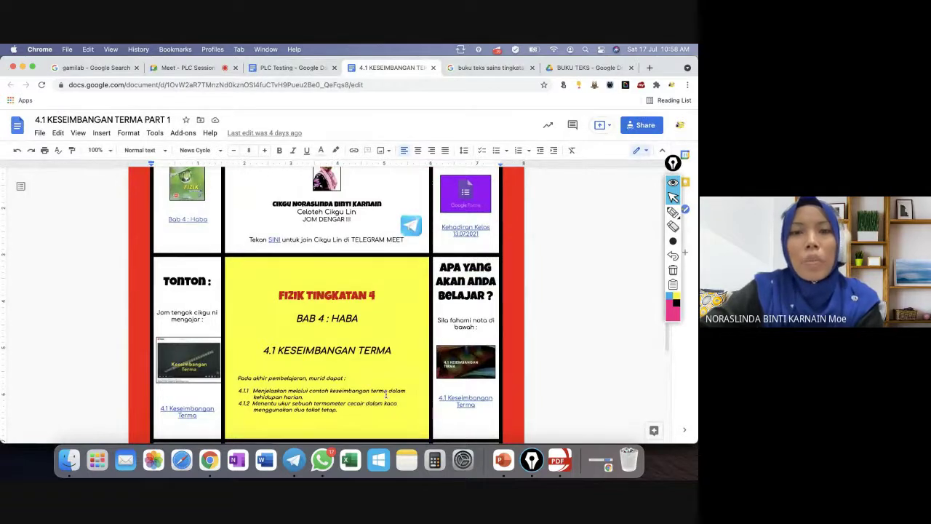
pyautogui.scroll(-2, 387, 394)
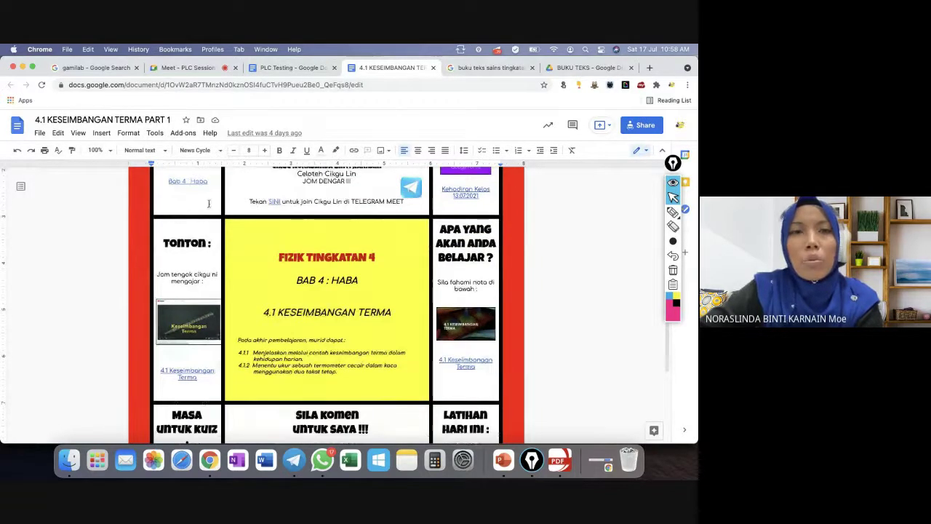
pyautogui.click(268, 67)
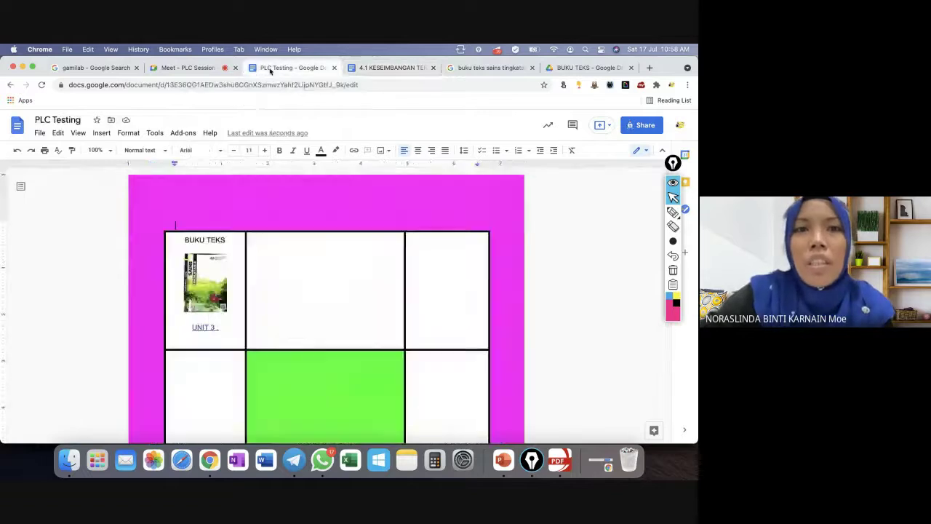
pyautogui.click(207, 285)
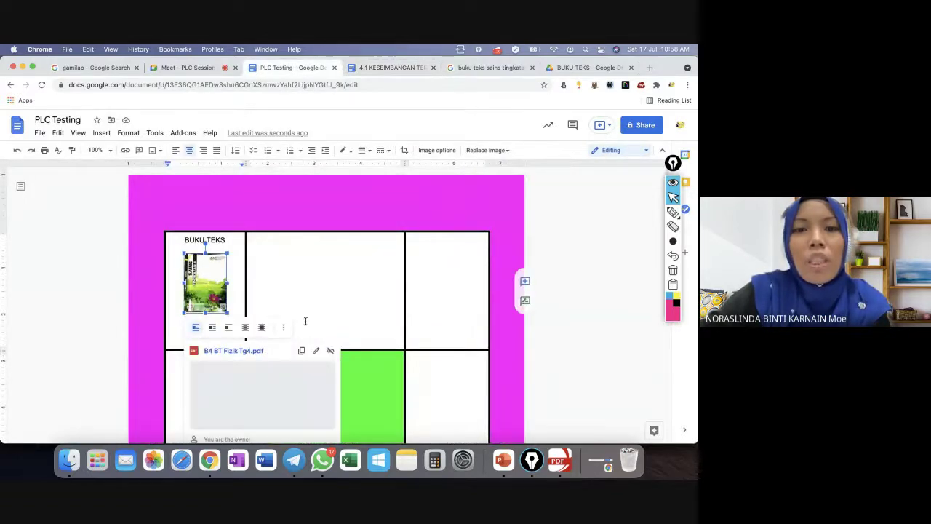
pyautogui.click(395, 68)
pyautogui.scroll(-3, 432, 253)
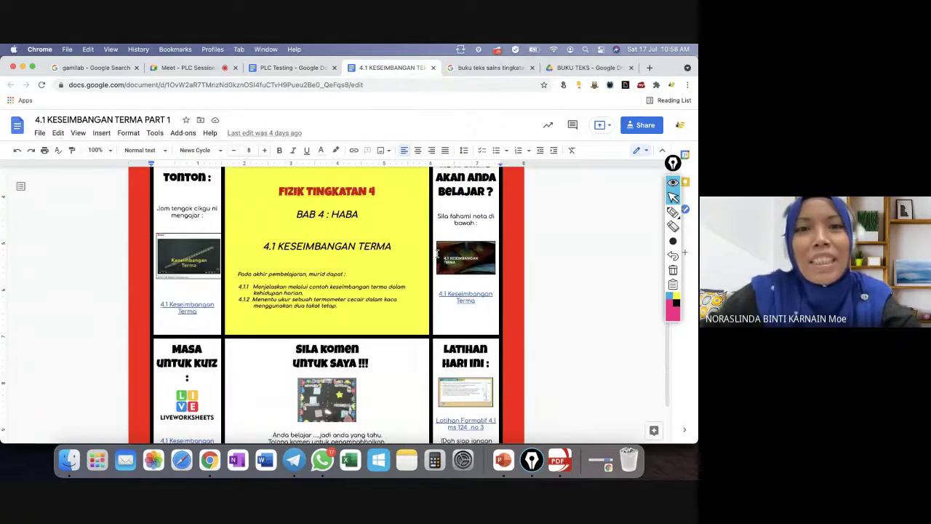
pyautogui.scroll(3, 432, 253)
pyautogui.scroll(2, 432, 253)
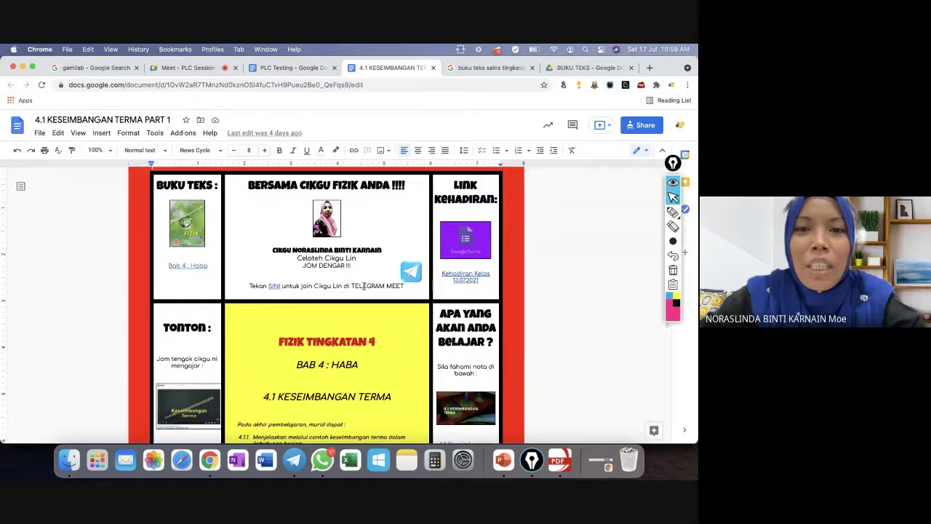
# Set the Telegram icon's wrap beside the Telegram join line, then return to the BUKU TEKS folder.
pyautogui.click(408, 275)
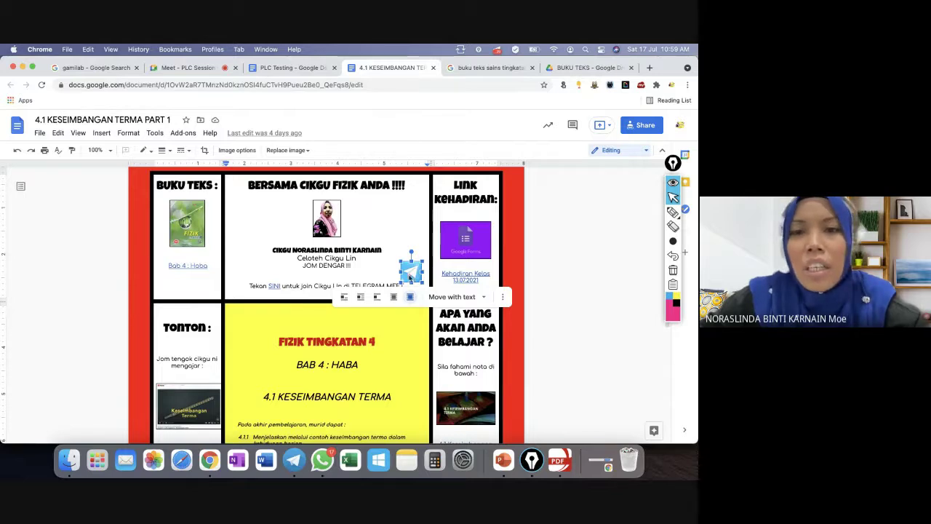
pyautogui.click(412, 274)
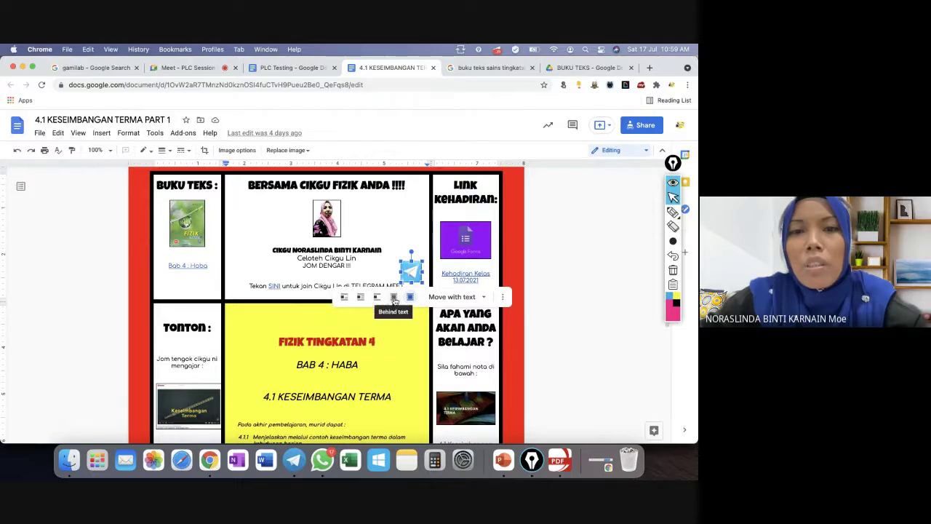
pyautogui.click(360, 260)
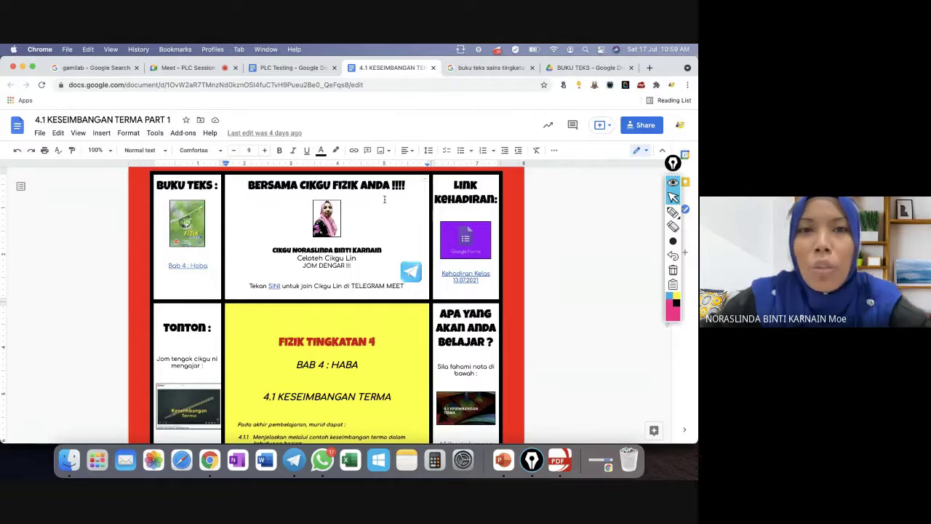
pyautogui.click(590, 68)
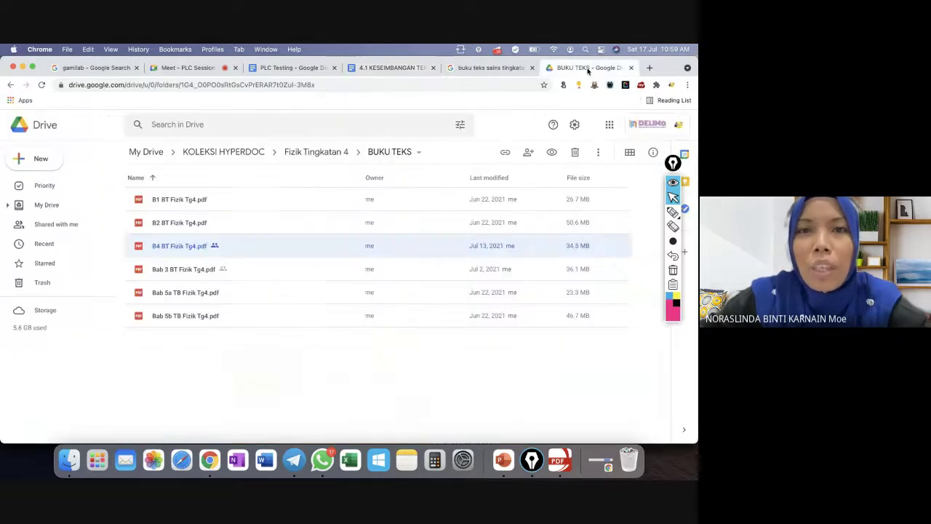
# Open the Fizik Tingkatan 4 VIDEO folder and preview the Keseimbangan Terma video.
pyautogui.click(315, 154)
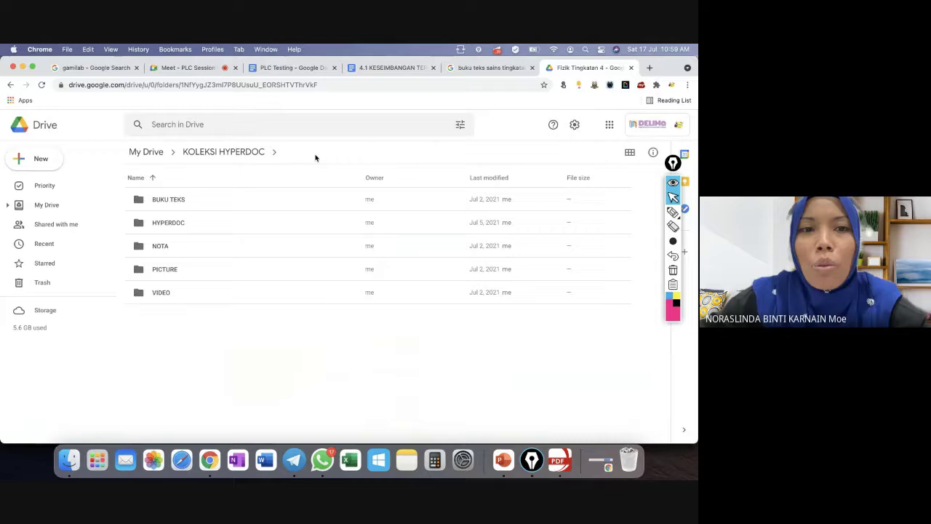
pyautogui.doubleClick(157, 292)
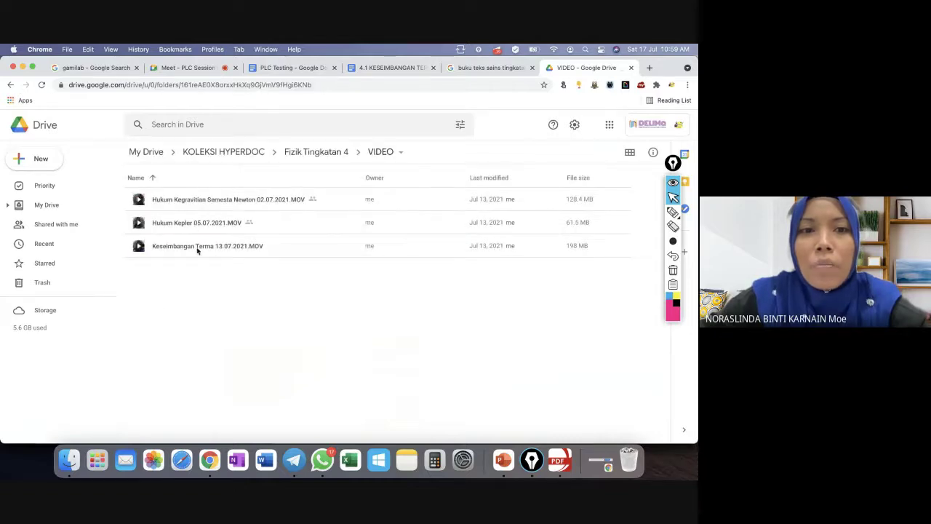
pyautogui.doubleClick(197, 249)
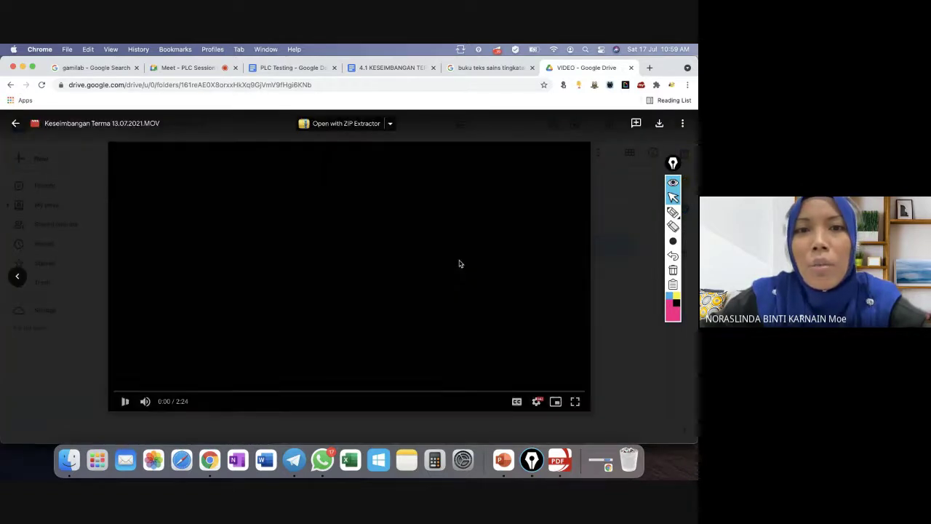
pyautogui.click(15, 124)
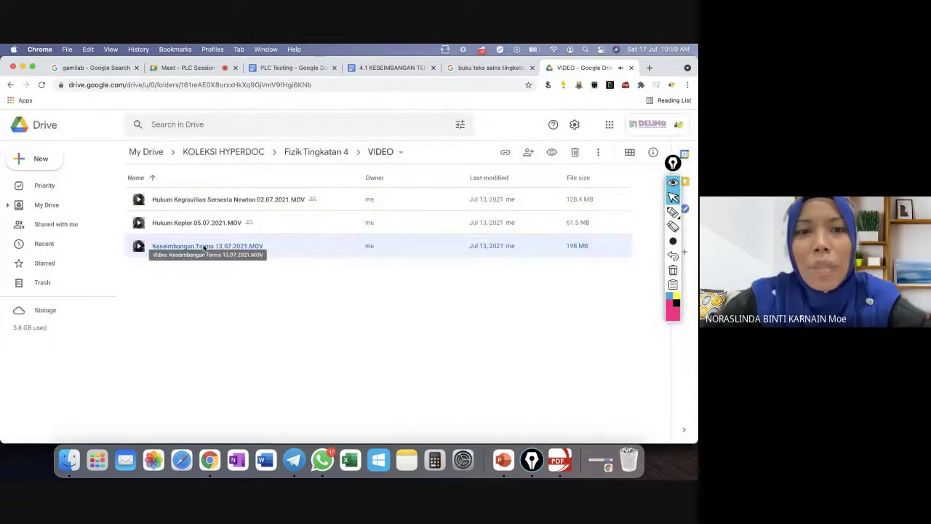
# Share Keseimbangan Terma 13.07.2021.MOV as viewable by anyone with the link and copy it.
pyautogui.rightClick(205, 248)
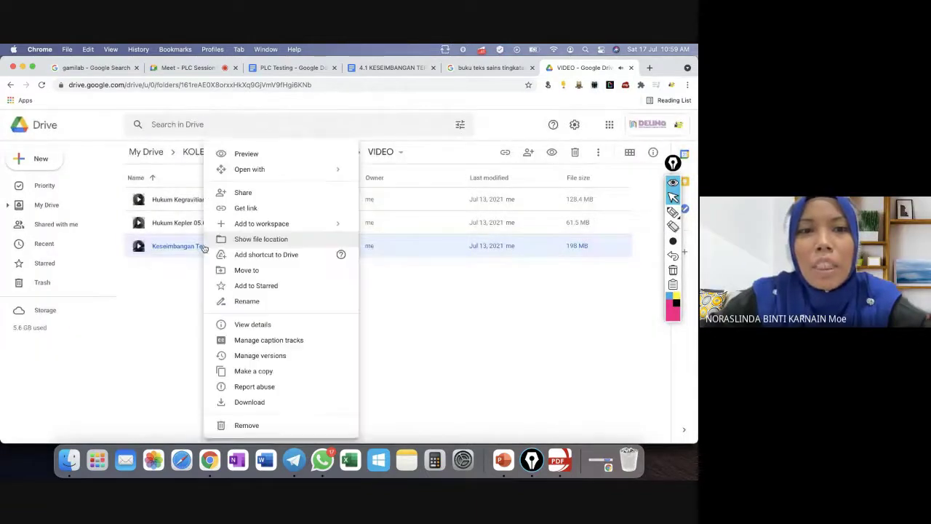
pyautogui.click(246, 212)
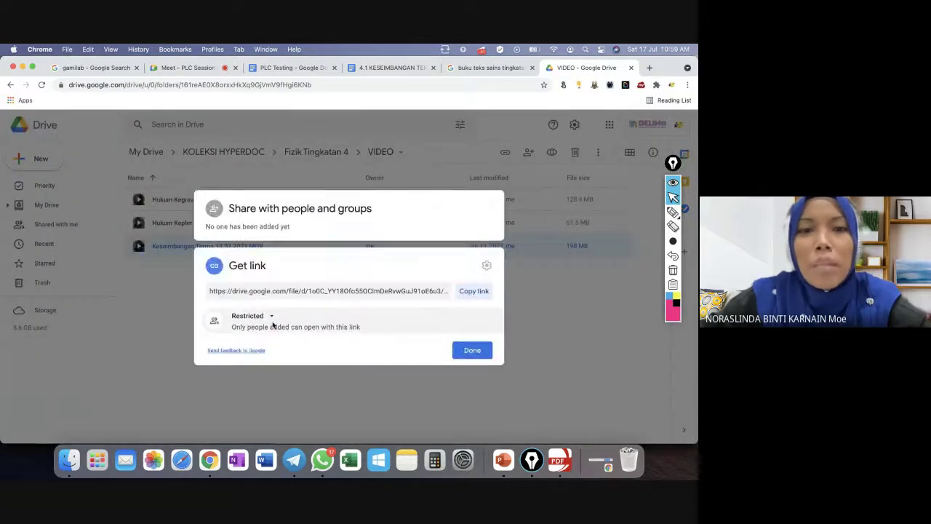
pyautogui.click(272, 318)
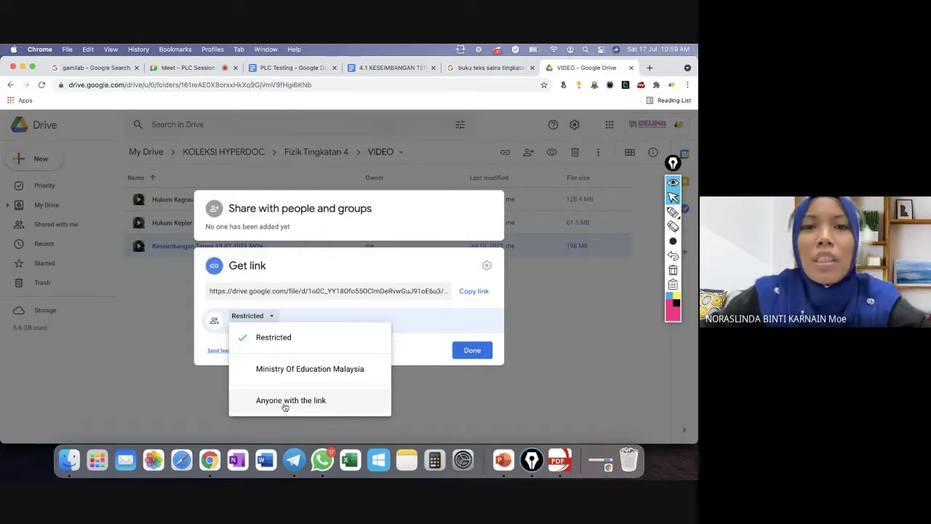
pyautogui.click(285, 401)
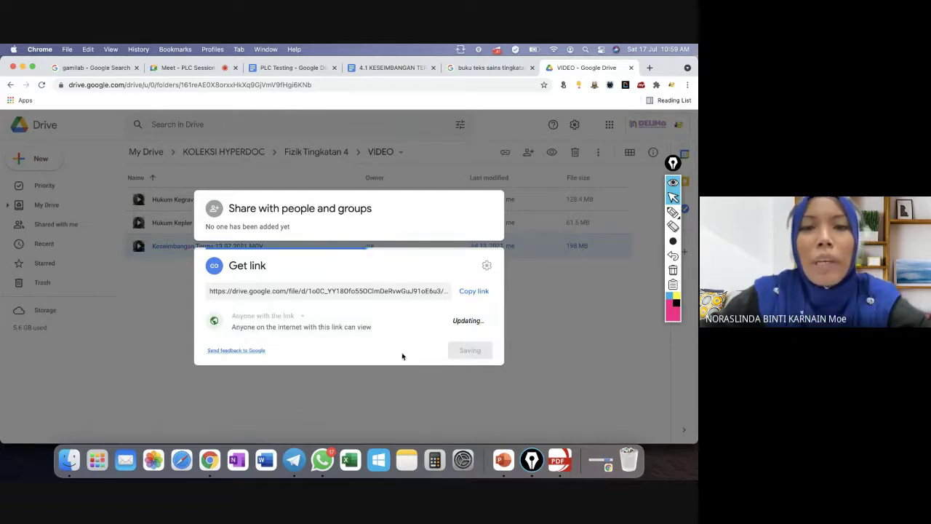
pyautogui.click(474, 277)
pyautogui.click(472, 365)
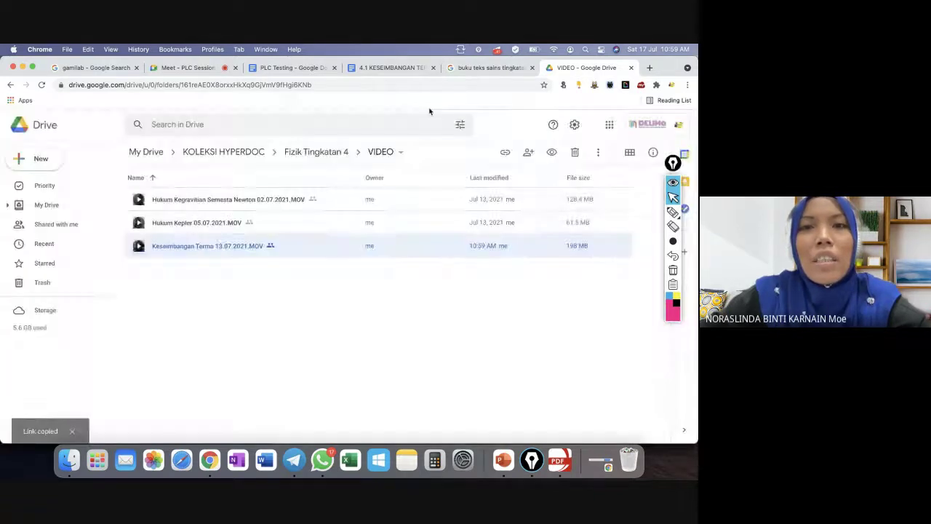
# Link the words JOM DENGAR !!! to the pasted Keseimbangan Terma video URL, then check the link previews.
pyautogui.click(390, 68)
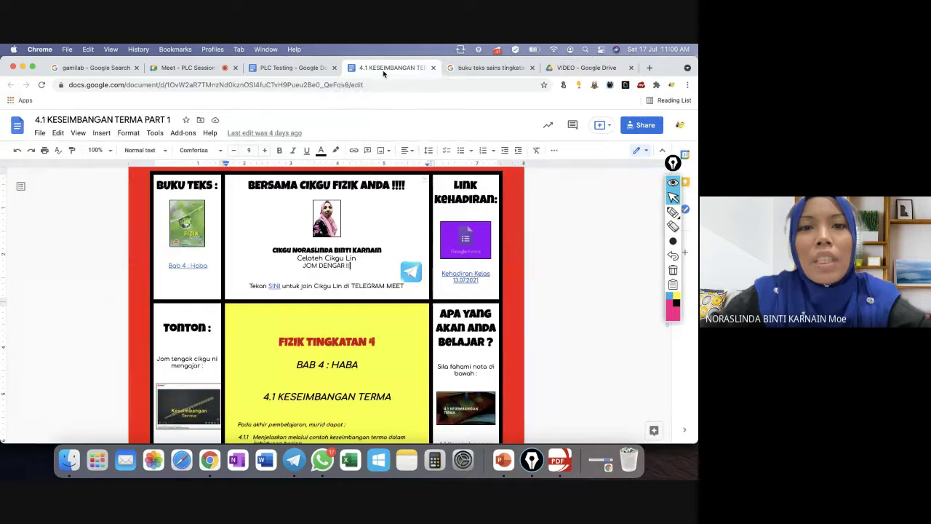
pyautogui.moveTo(352, 266); pyautogui.dragTo(306, 266)
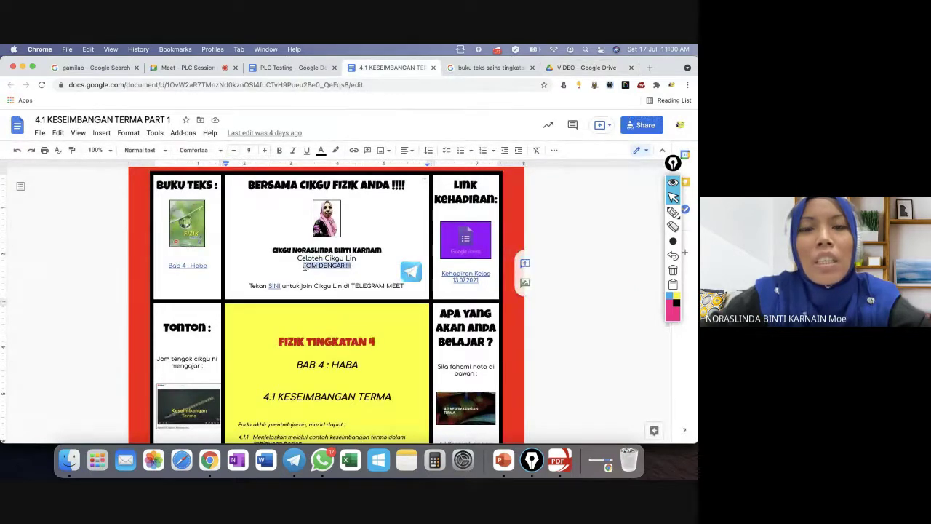
pyautogui.click(353, 150)
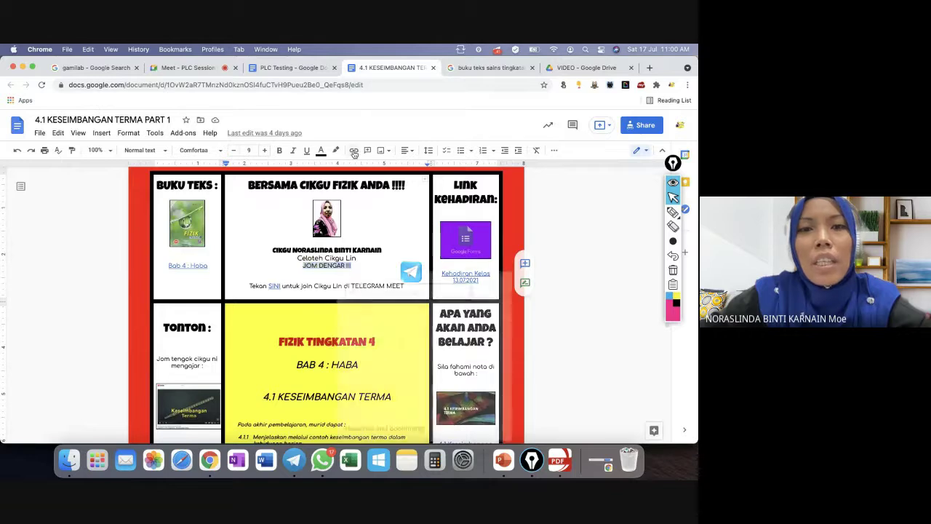
pyautogui.press('super+v')
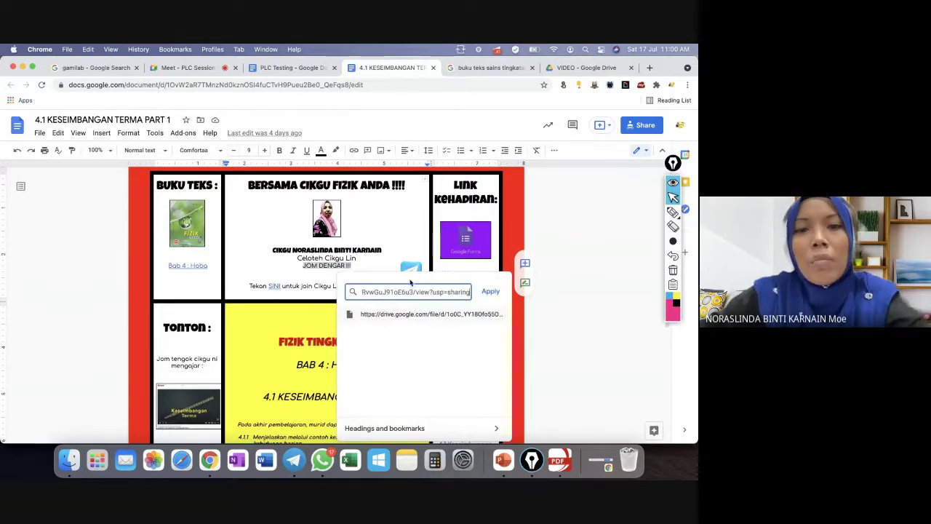
pyautogui.click(489, 292)
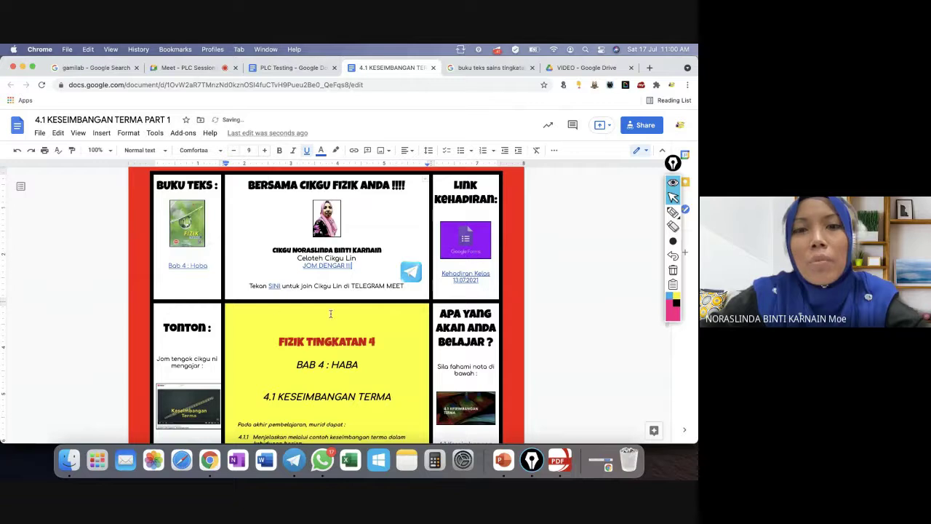
pyautogui.click(329, 268)
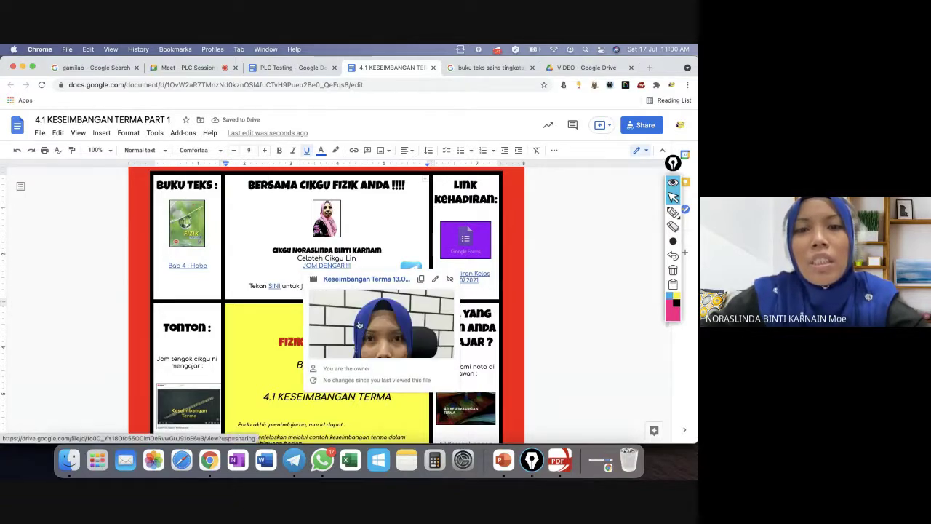
pyautogui.click(274, 286)
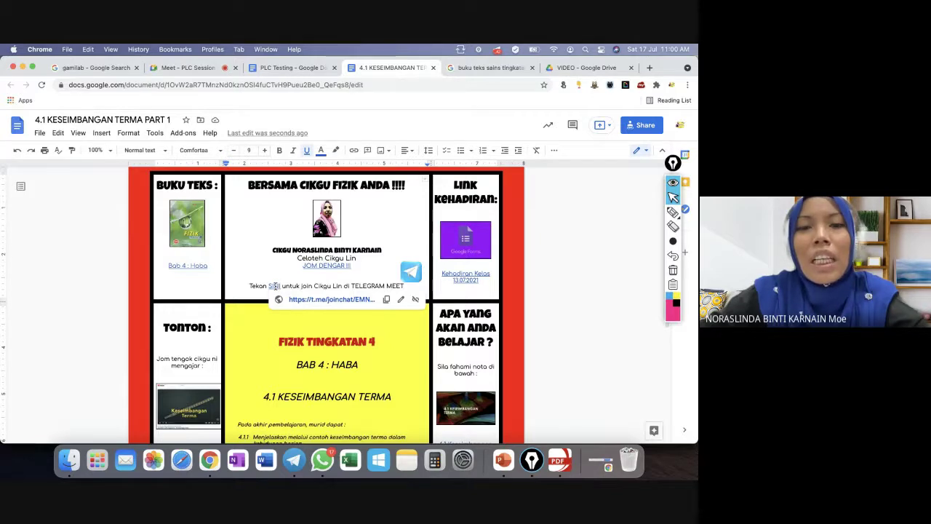
pyautogui.click(294, 456)
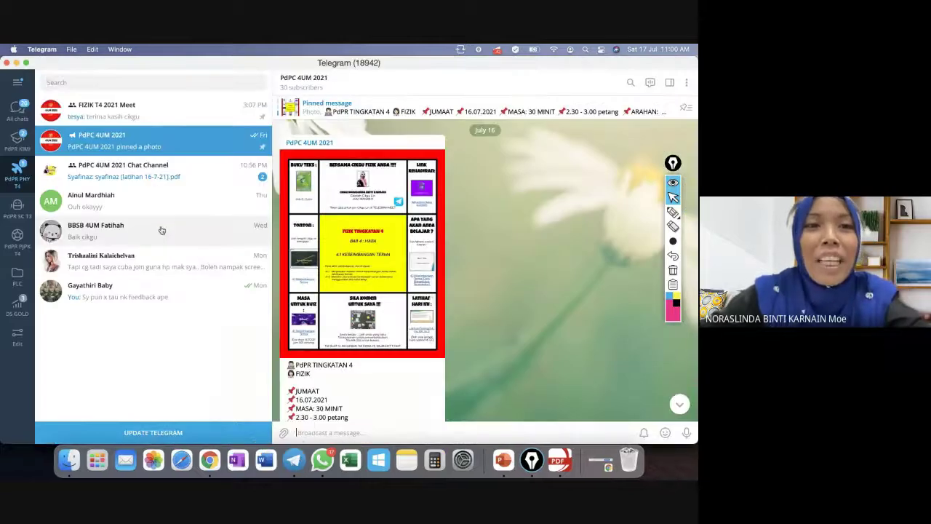
pyautogui.click(120, 111)
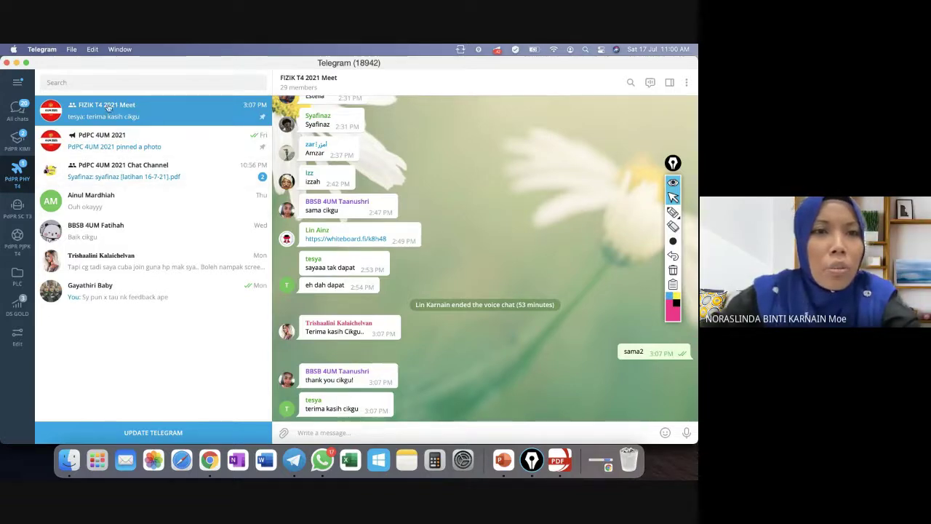
pyautogui.click(18, 210)
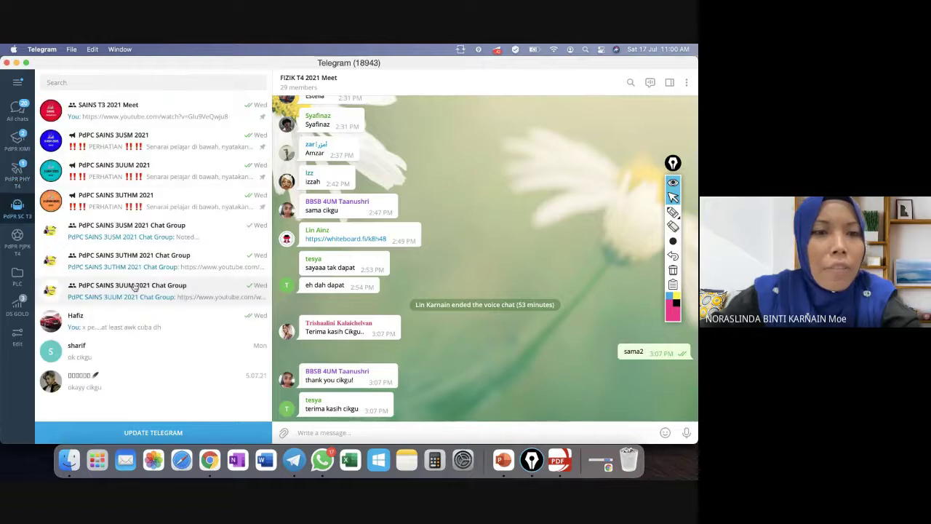
pyautogui.click(123, 320)
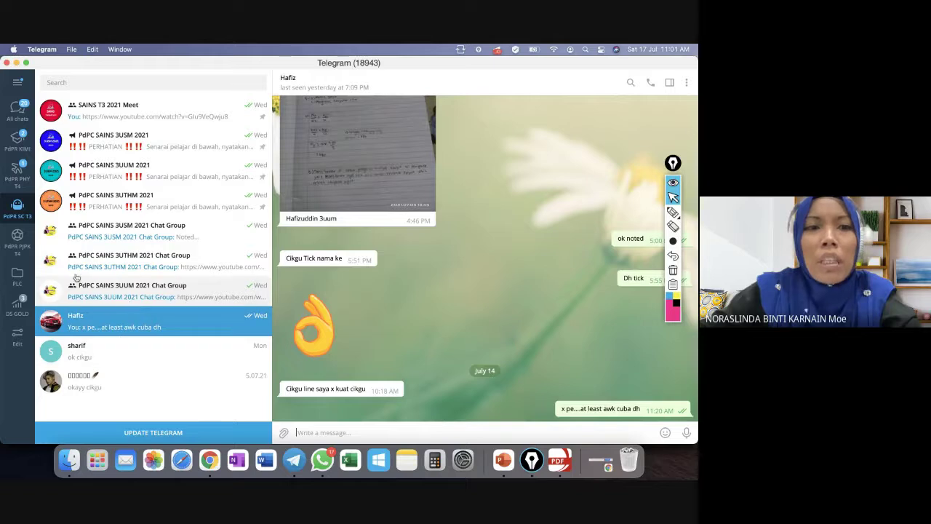
pyautogui.click(109, 168)
pyautogui.click(117, 111)
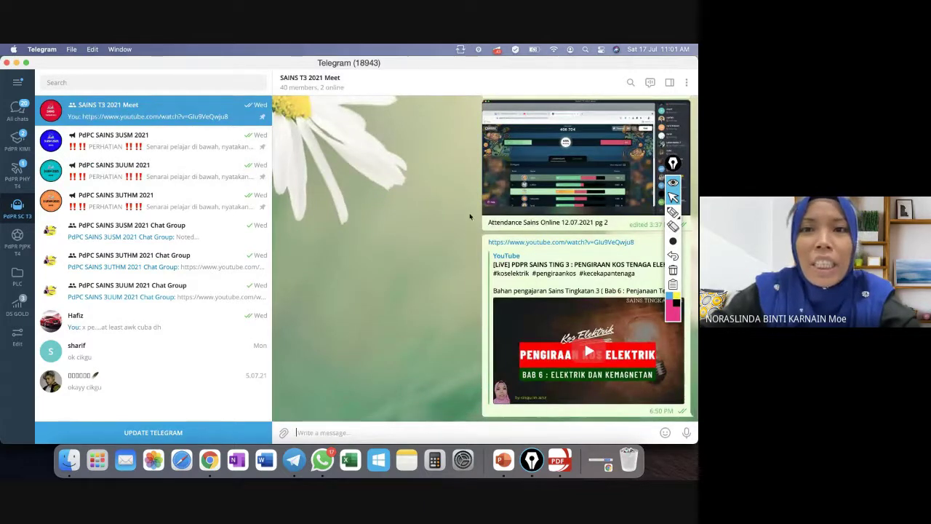
pyautogui.click(16, 171)
pyautogui.click(120, 111)
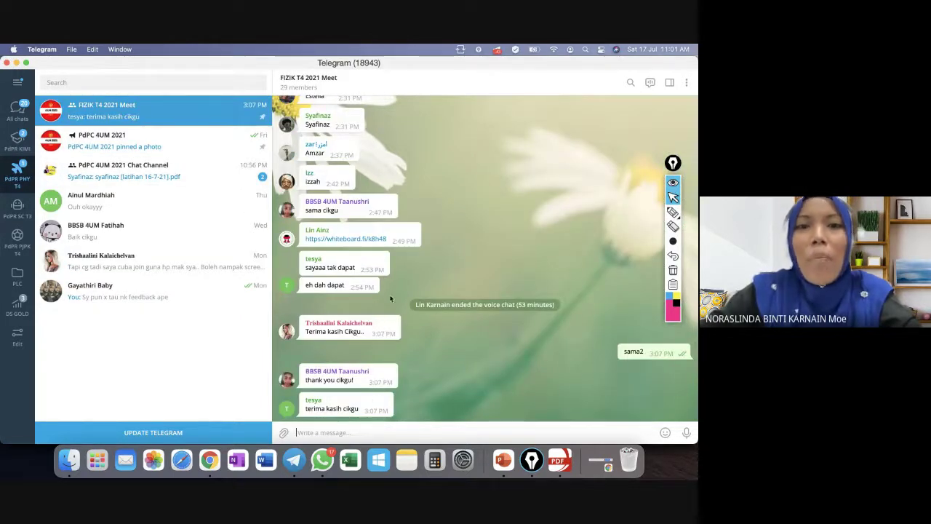
pyautogui.scroll(3, 391, 299)
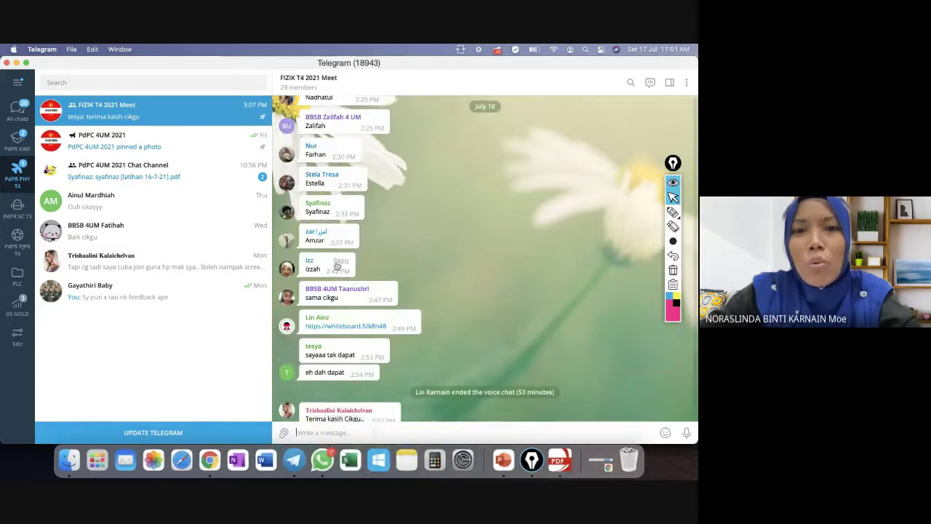
pyautogui.scroll(5, 335, 265)
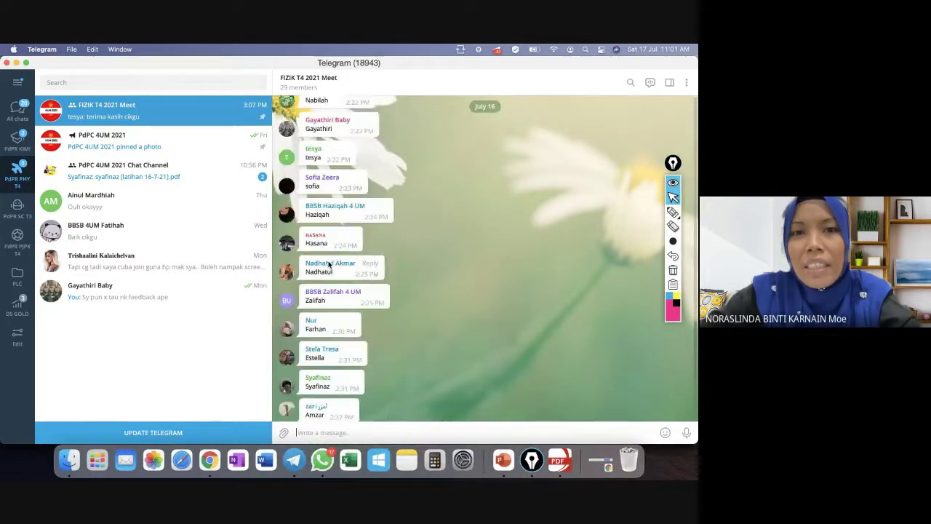
pyautogui.scroll(4, 329, 266)
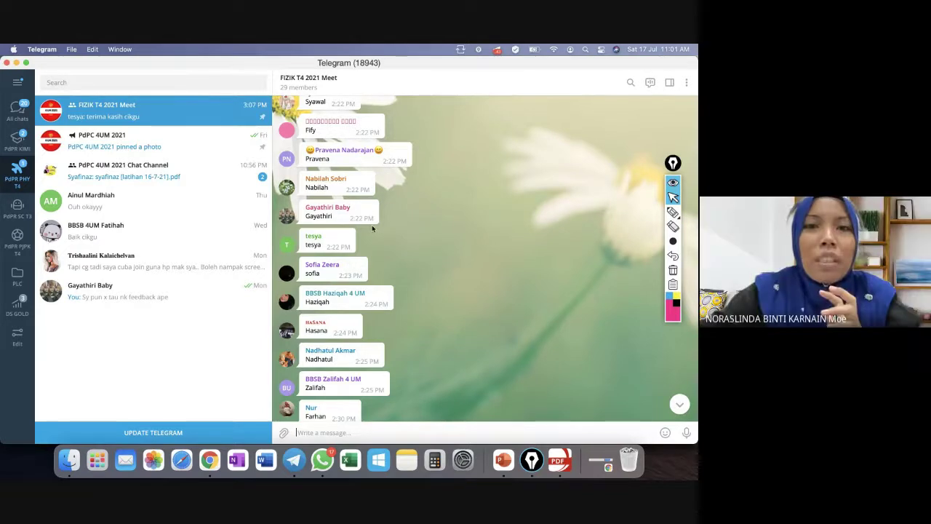
pyautogui.scroll(5, 335, 188)
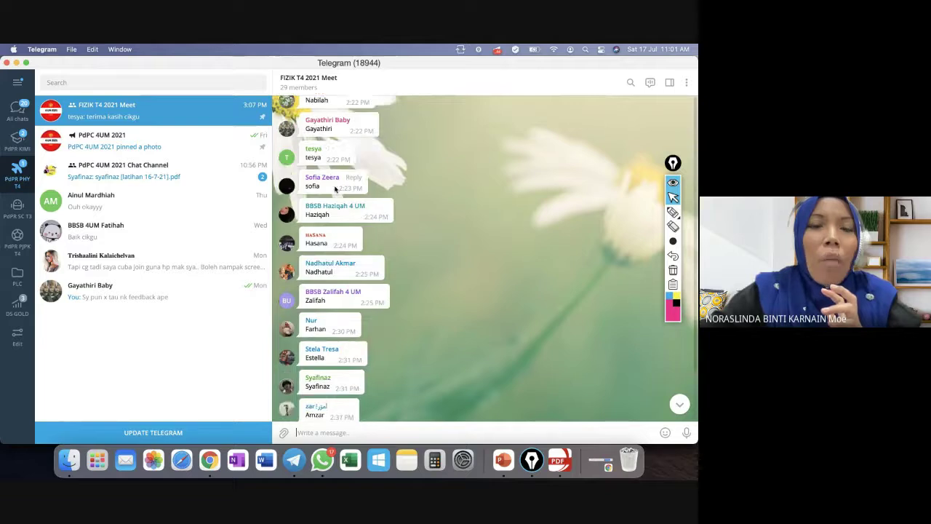
pyautogui.scroll(6, 328, 168)
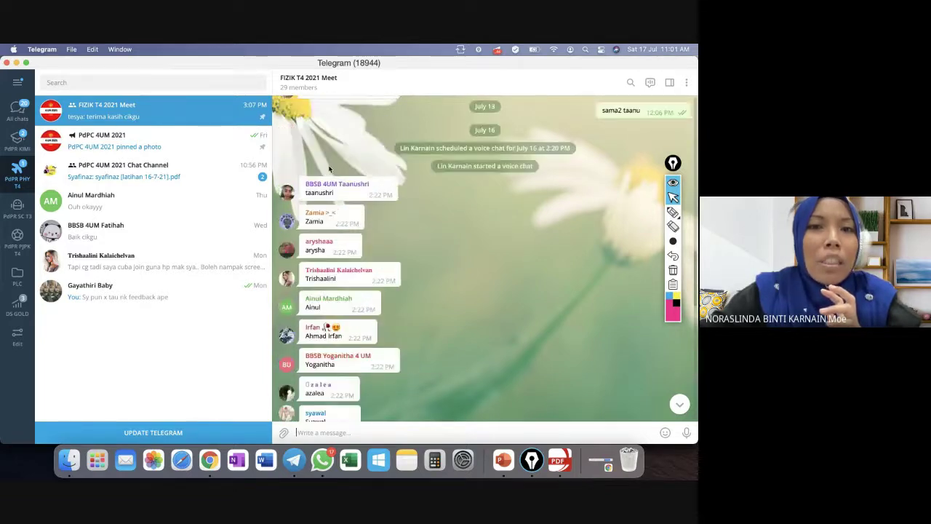
pyautogui.scroll(-3, 478, 310)
pyautogui.scroll(-8, 478, 310)
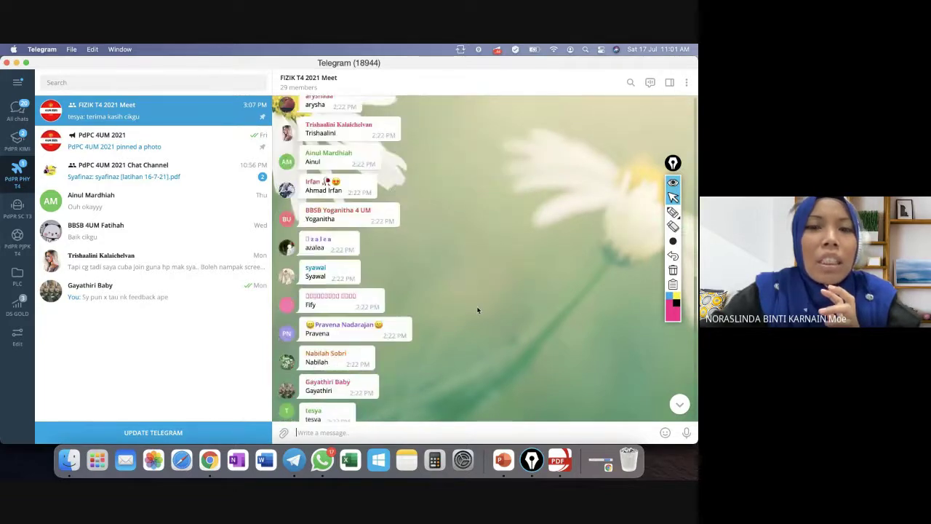
pyautogui.scroll(-6, 387, 393)
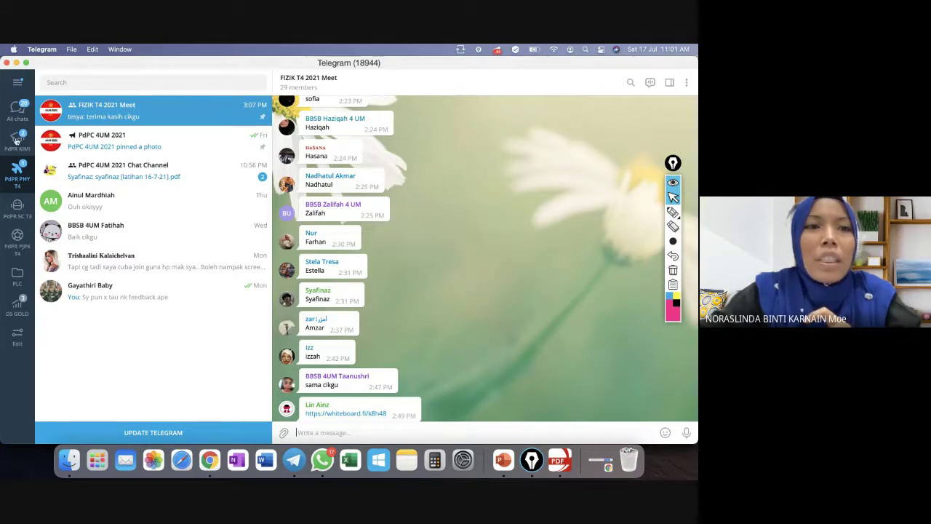
# Open the SAINS T3 2021 Meet chat from the PdPR SC T3 folder, browse its history, then return to the hyperdoc.
pyautogui.click(17, 208)
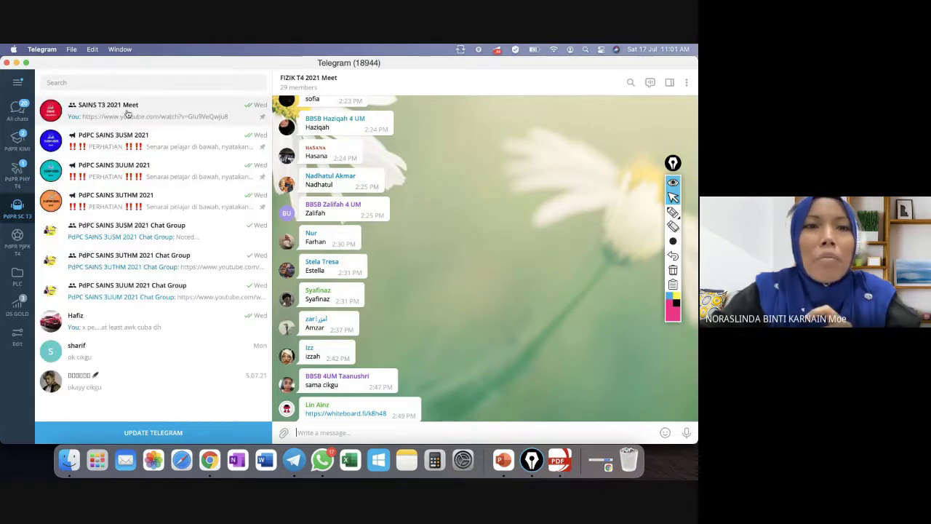
pyautogui.click(128, 114)
pyautogui.scroll(10, 456, 287)
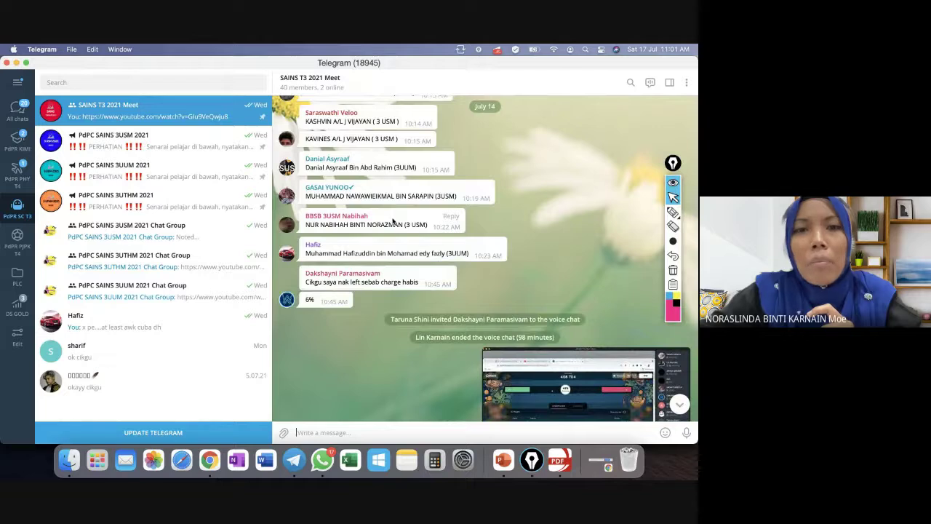
pyautogui.scroll(5, 404, 178)
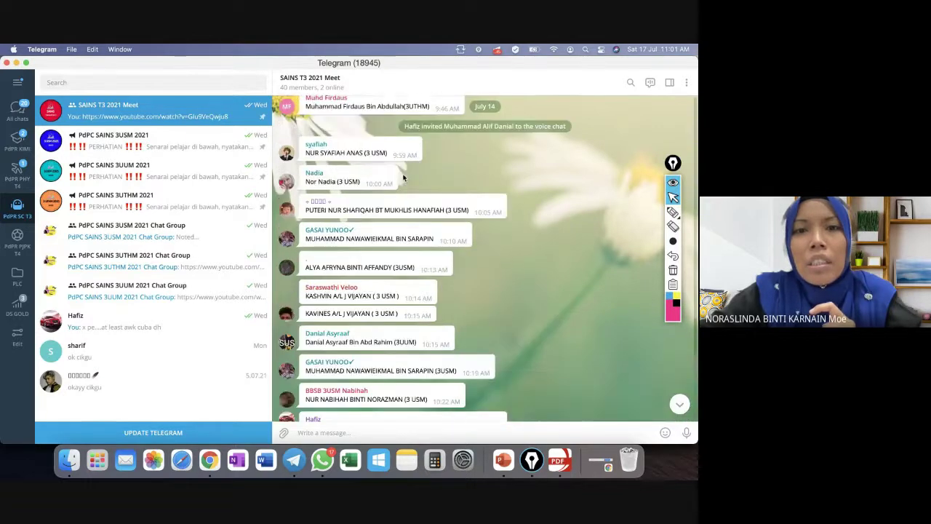
pyautogui.scroll(8, 404, 179)
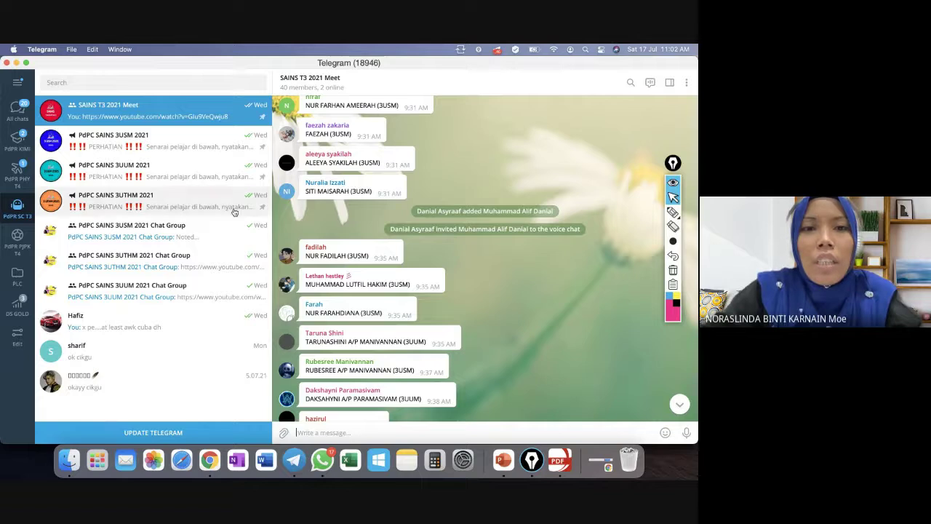
pyautogui.scroll(-3, 416, 295)
pyautogui.scroll(-10, 416, 295)
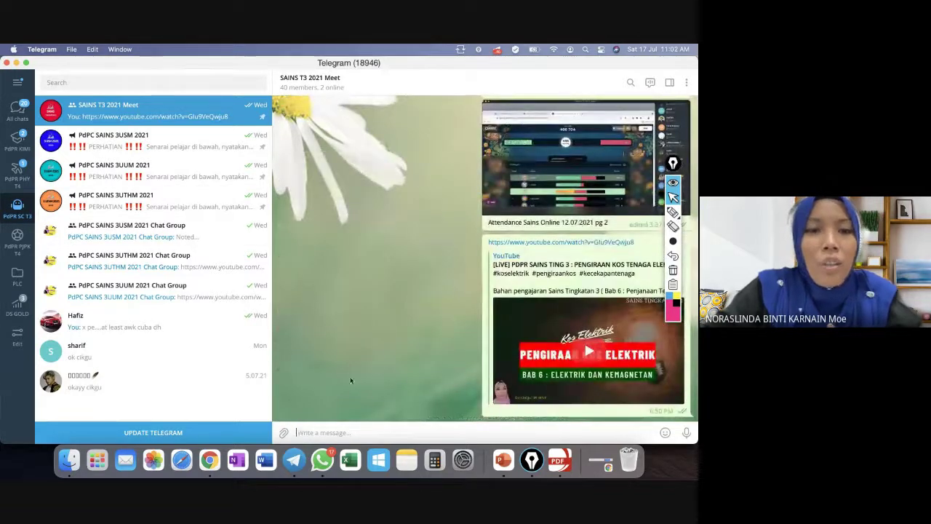
pyautogui.click(209, 457)
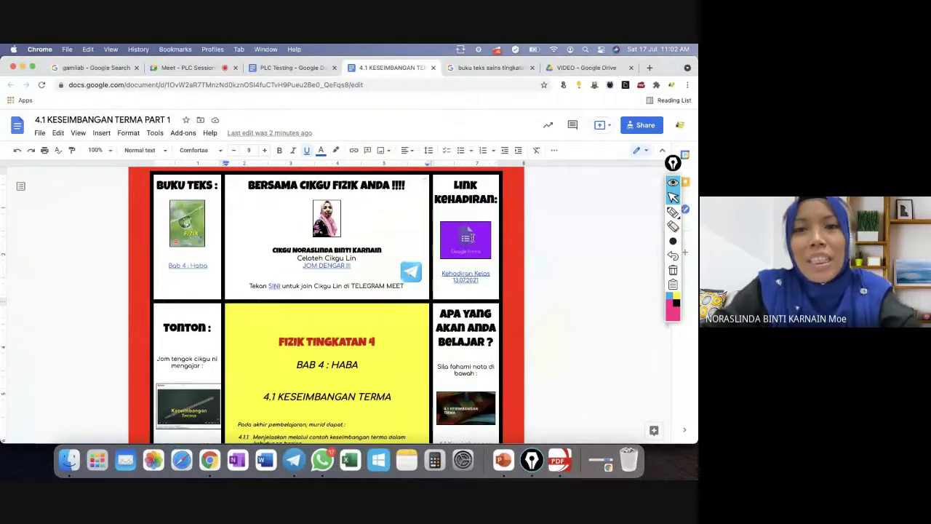
# Preview the targets of the attendance form image and the 4.1 Keseimbangan Terma video and notes links.
pyautogui.click(471, 239)
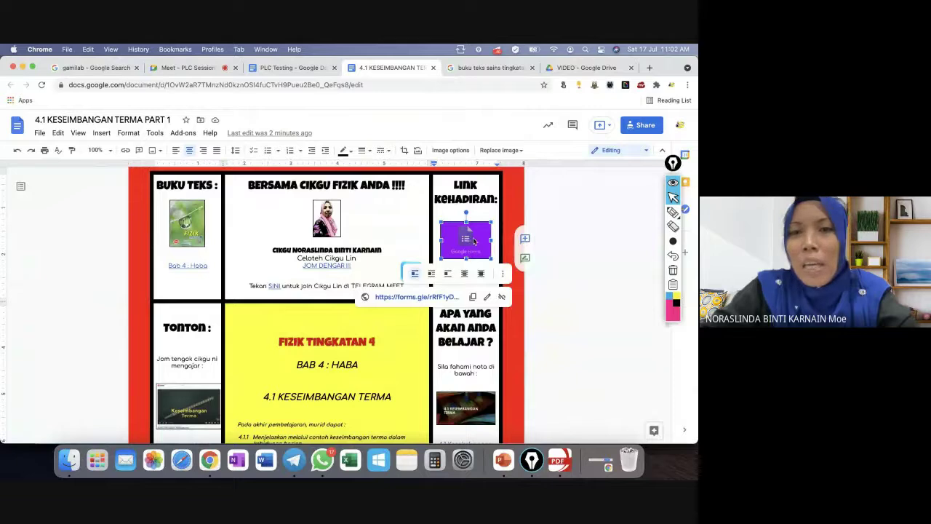
pyautogui.scroll(-5, 421, 315)
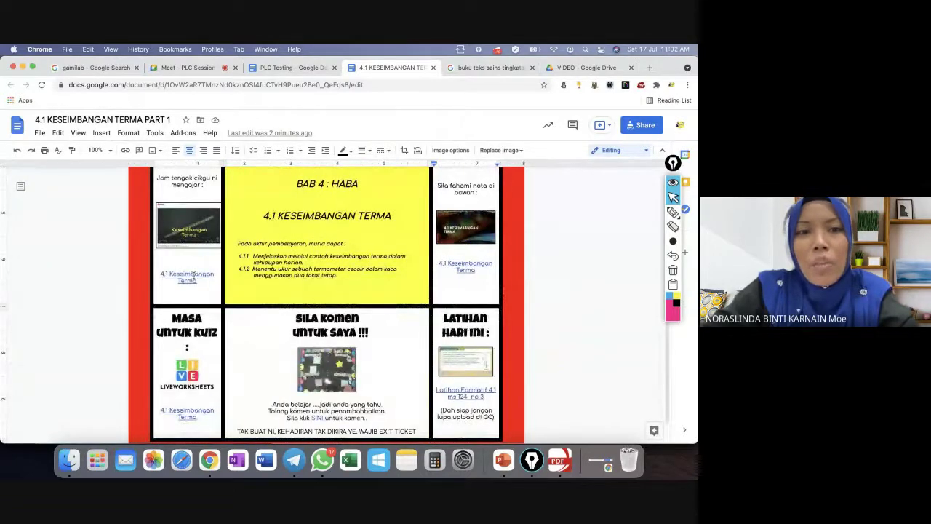
pyautogui.click(194, 275)
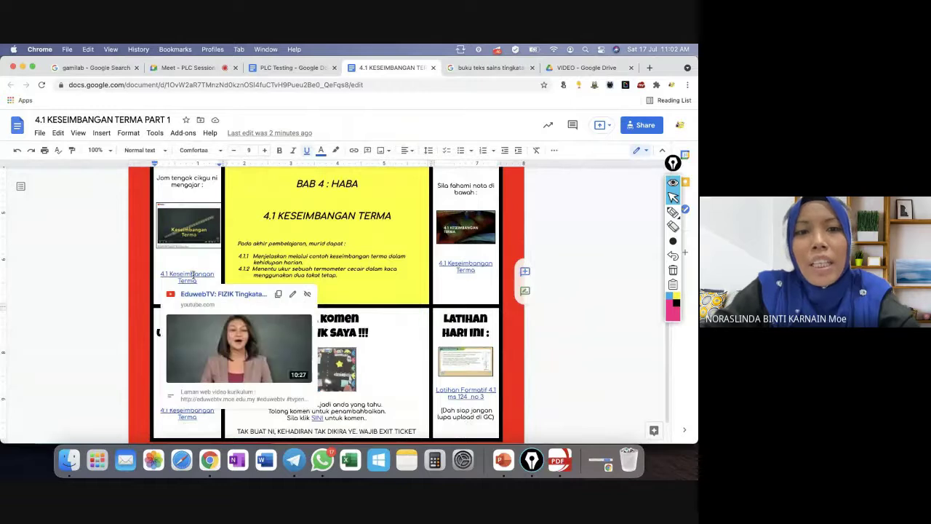
pyautogui.scroll(1, 193, 274)
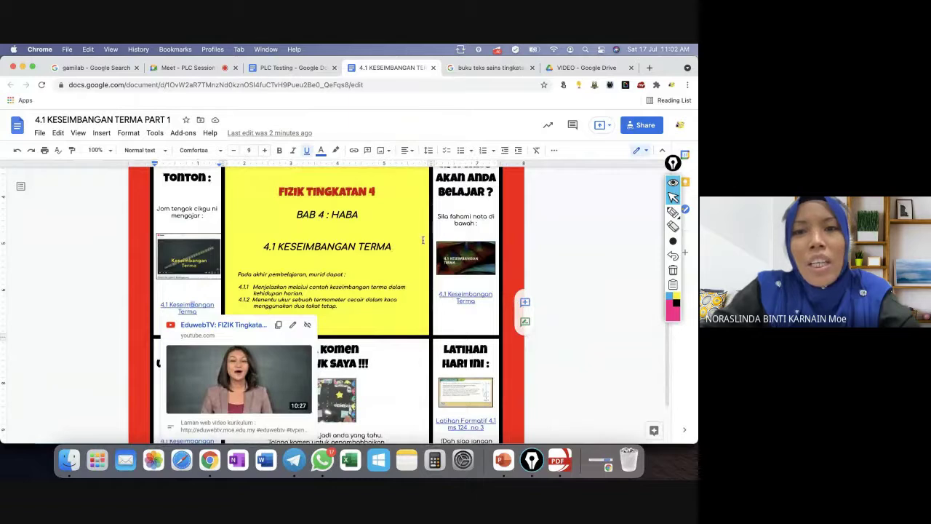
pyautogui.click(477, 217)
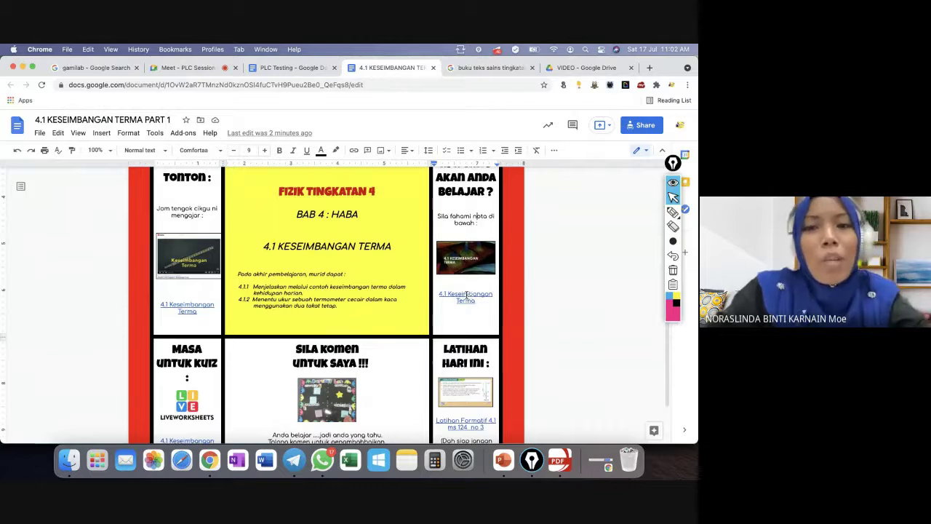
pyautogui.click(466, 295)
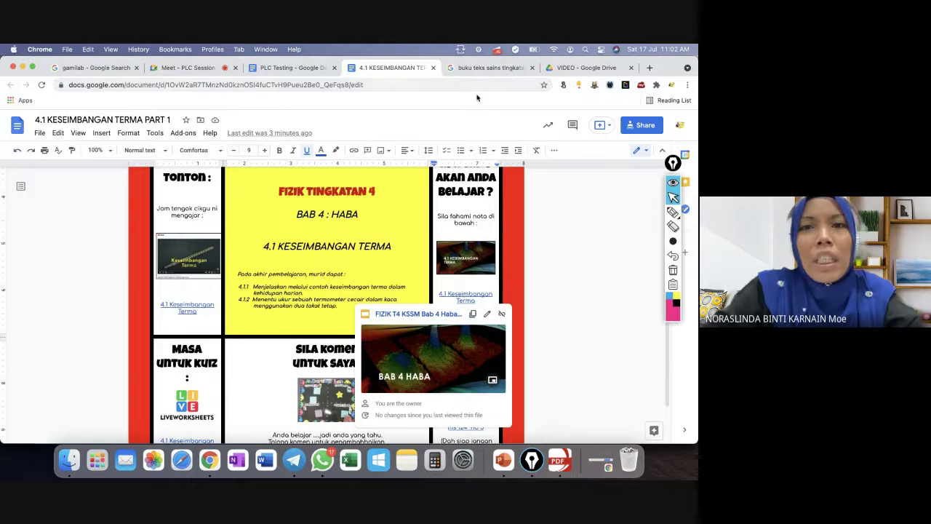
pyautogui.click(296, 460)
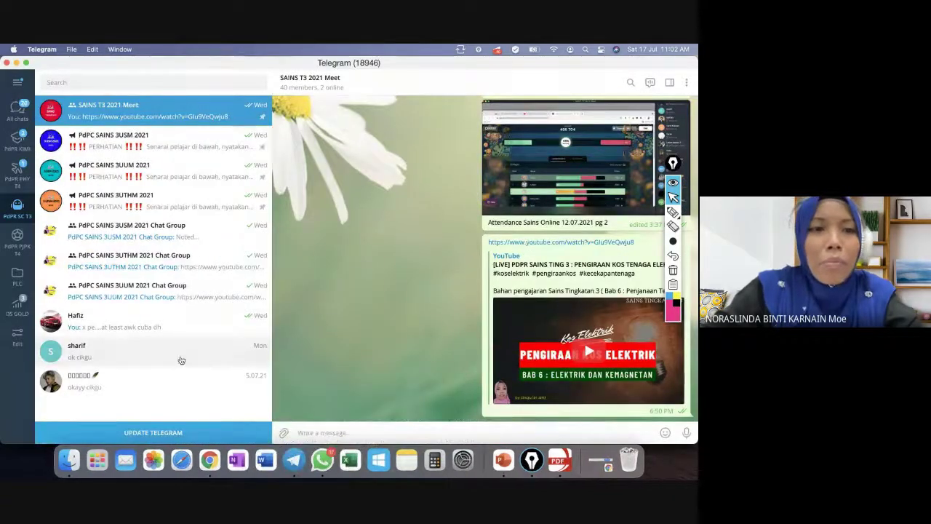
# Search the chat list for the teacher's subject-notes channel, scroll its posts and open its Channel Info.
pyautogui.click(46, 82)
pyautogui.write('NOR')
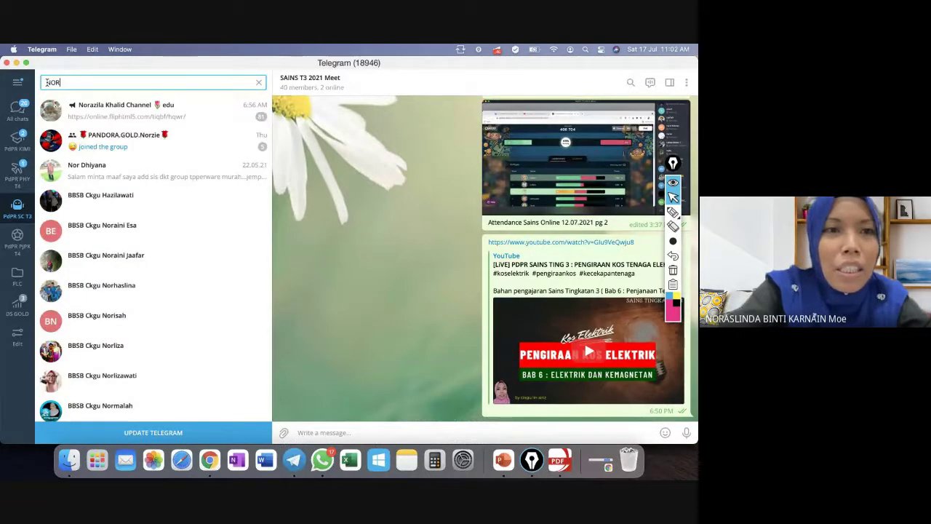
pyautogui.click(93, 109)
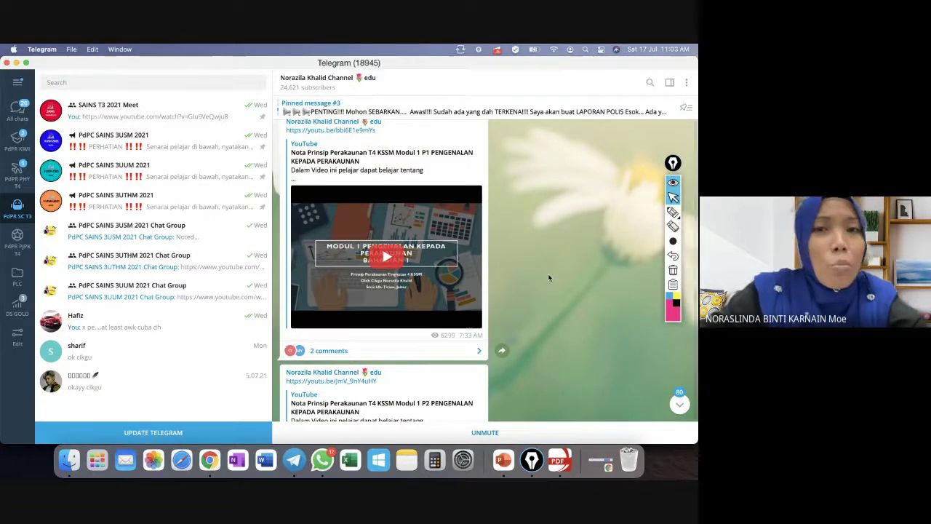
pyautogui.scroll(2, 550, 277)
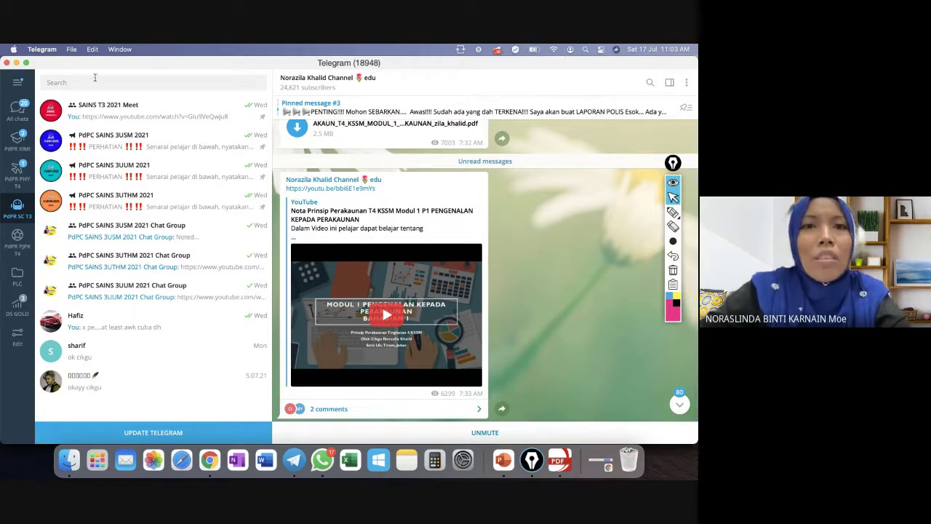
pyautogui.scroll(10, 596, 252)
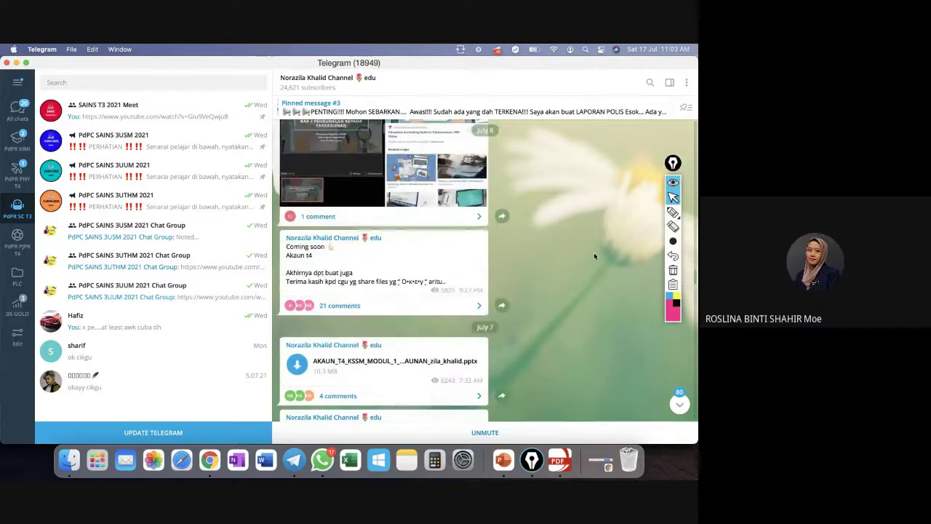
pyautogui.scroll(4, 594, 256)
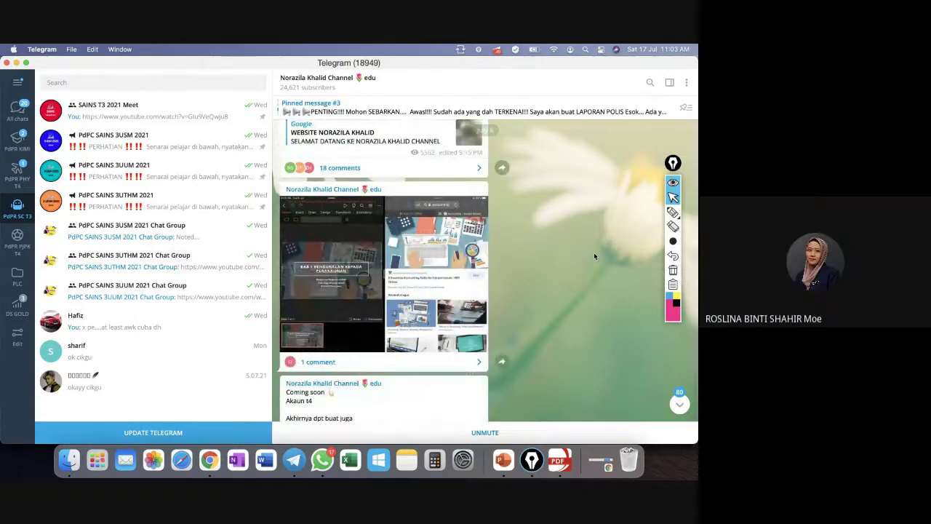
pyautogui.click(331, 84)
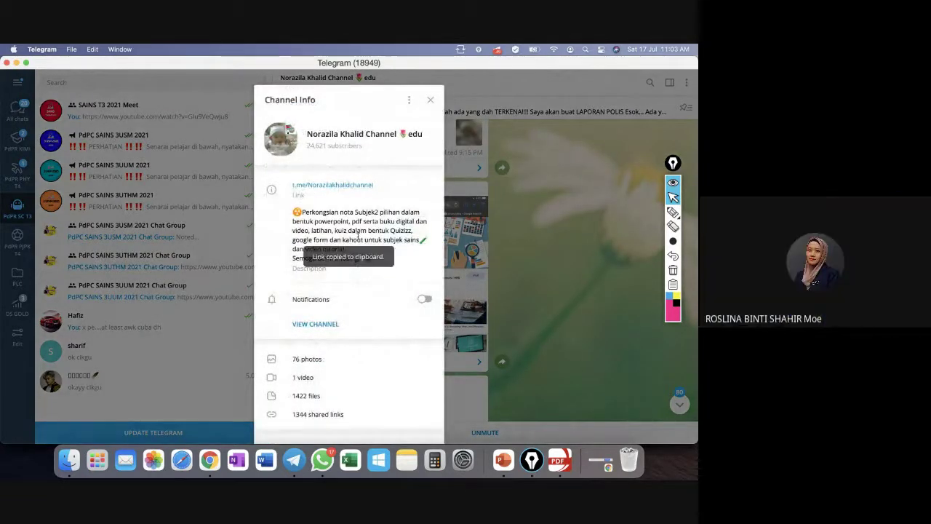
# Send the copied t.me channel link in the PLC Session meeting's in-call messages.
pyautogui.click(210, 457)
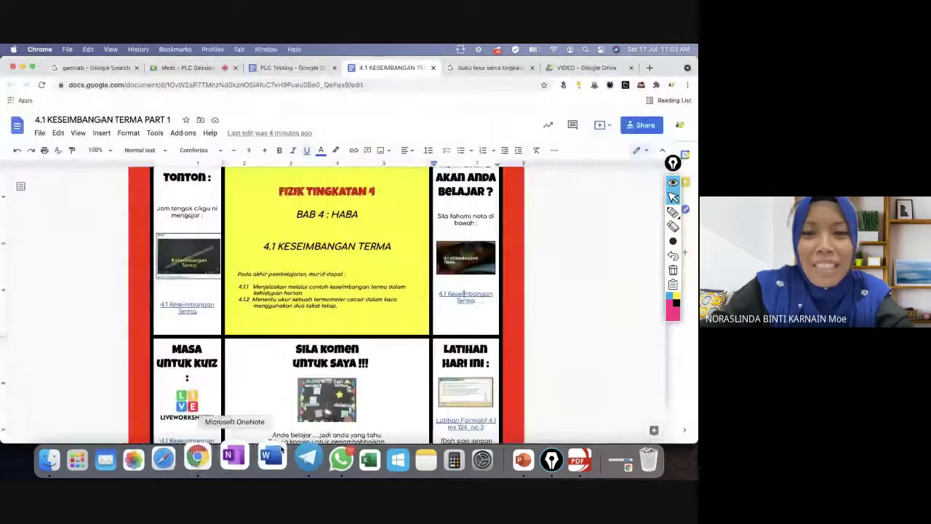
pyautogui.click(201, 69)
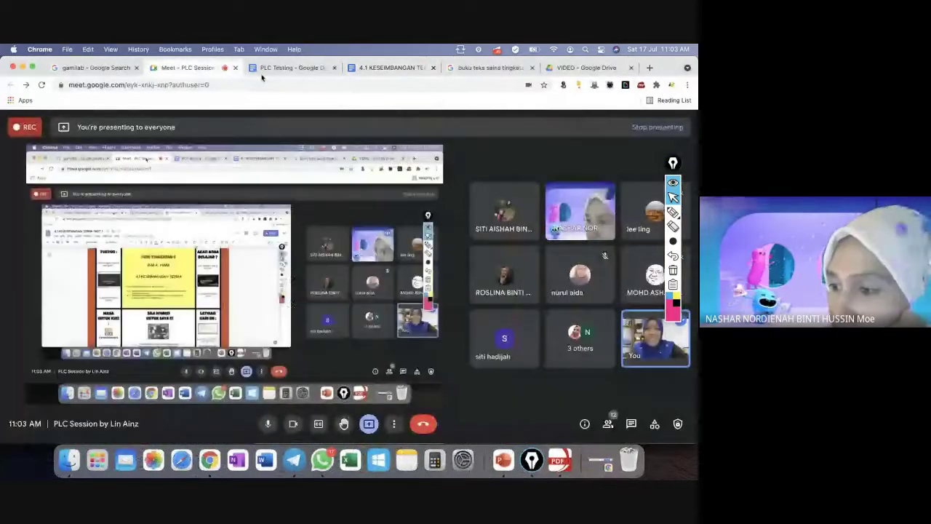
pyautogui.click(631, 424)
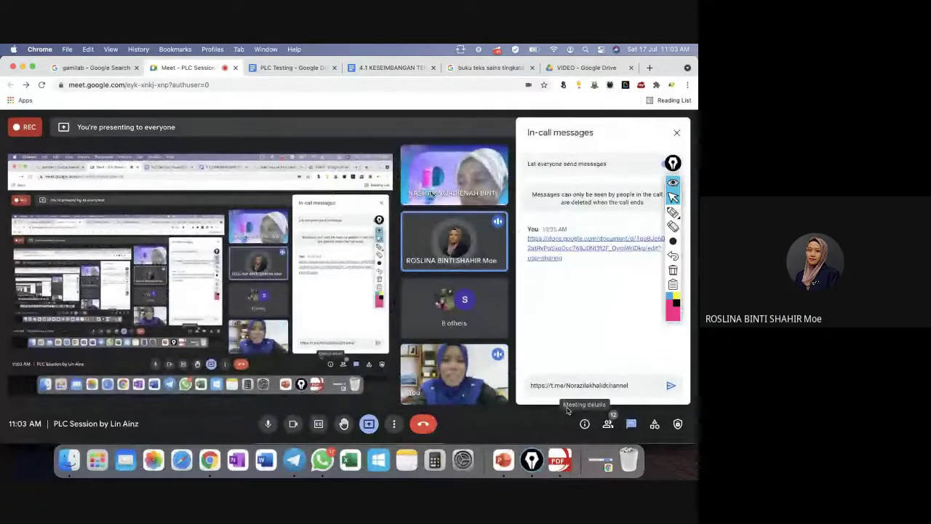
pyautogui.press('Return')
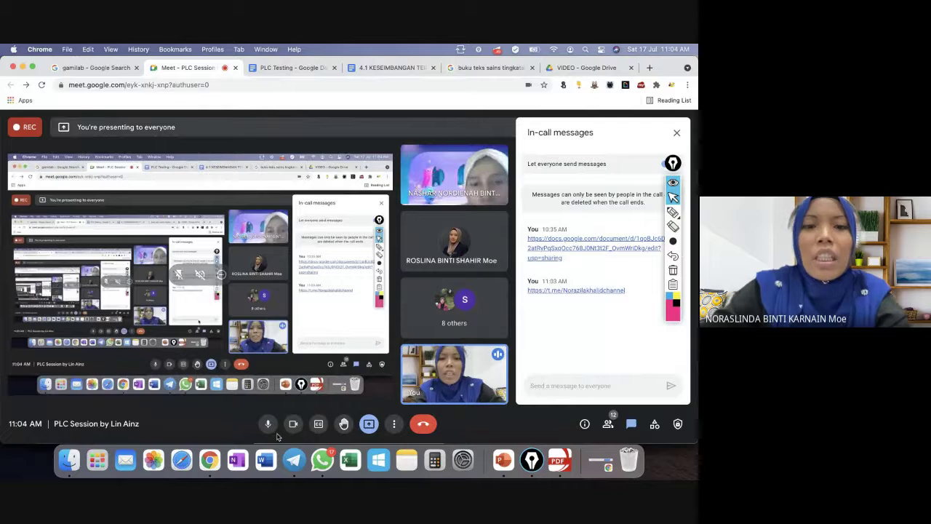
pyautogui.click(294, 460)
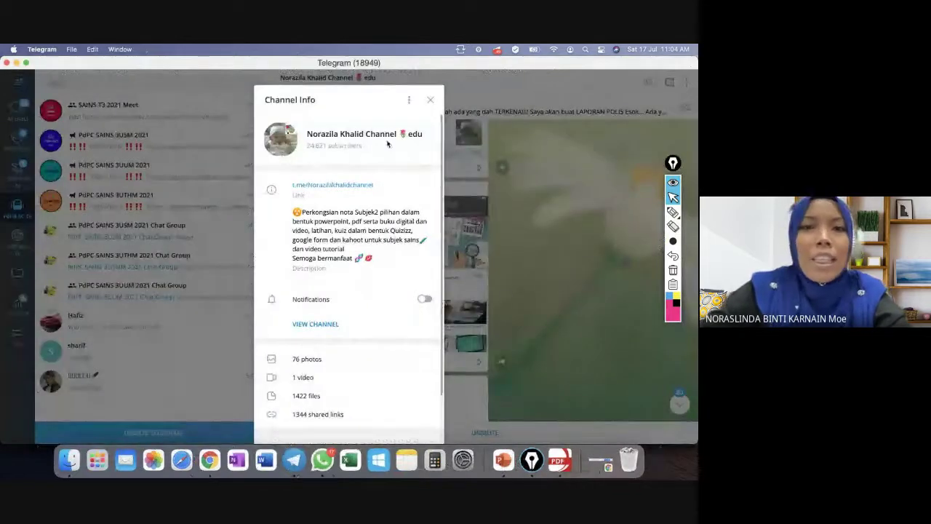
# Jump to the channel's pinned announcement, then reopen its Channel Info showing the t.me link and media counts.
pyautogui.click(430, 101)
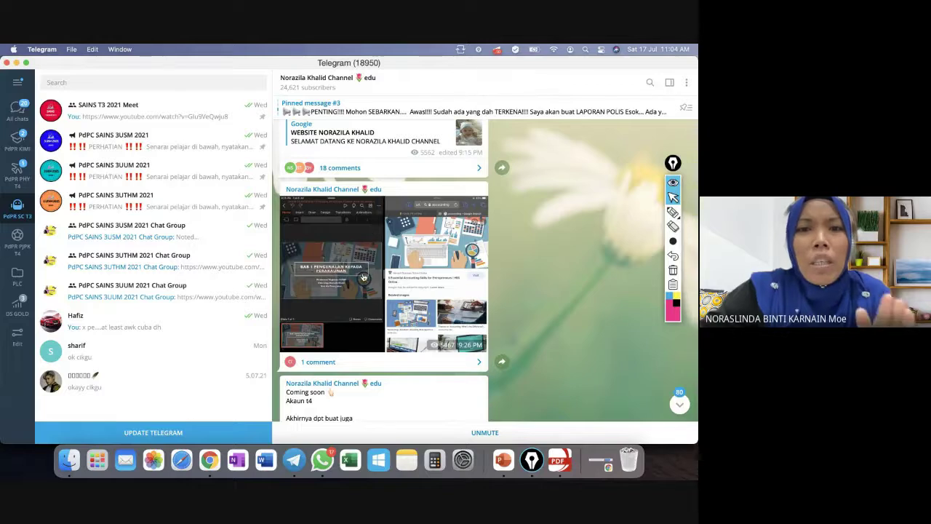
pyautogui.click(366, 114)
pyautogui.click(356, 92)
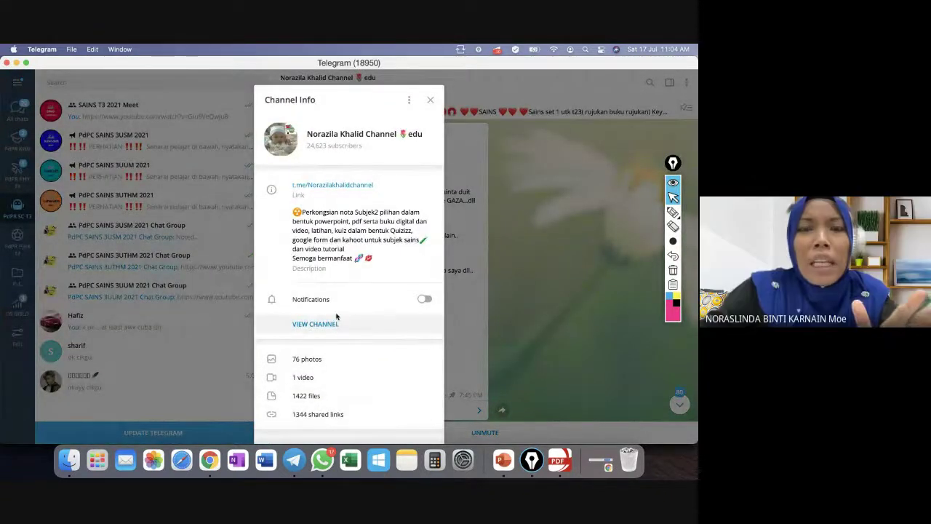
# Open the channel's 1422 shared files and scroll through the Form 1–3 chapter .pptx notes from 2020.
pyautogui.click(323, 403)
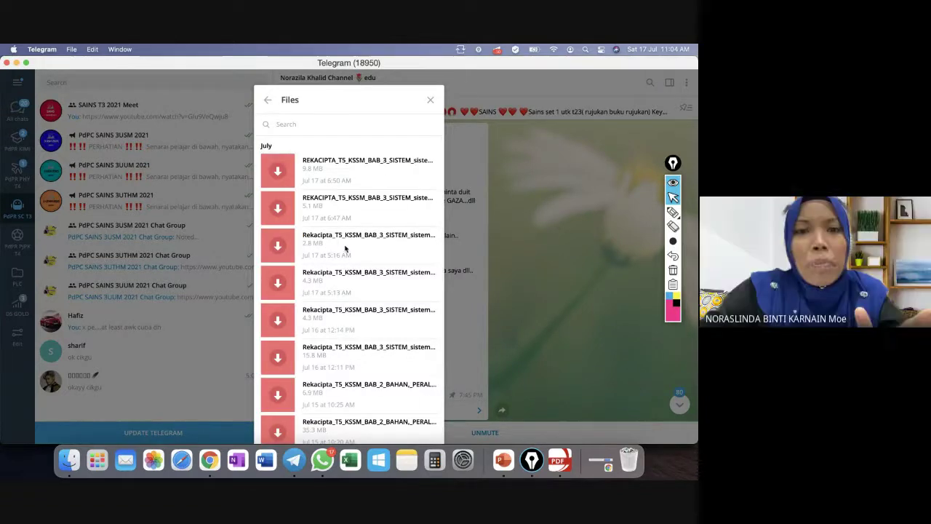
pyautogui.scroll(-3, 343, 250)
pyautogui.scroll(3, 345, 250)
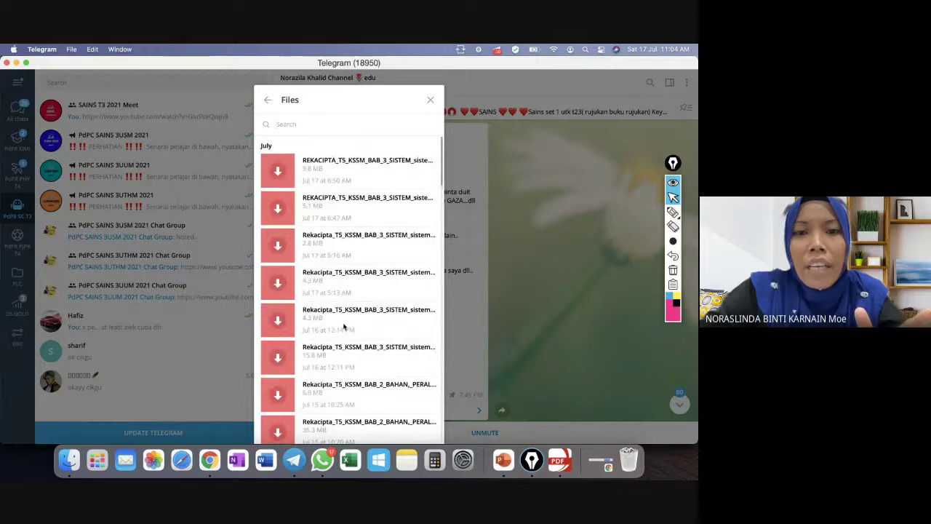
pyautogui.scroll(-10, 345, 327)
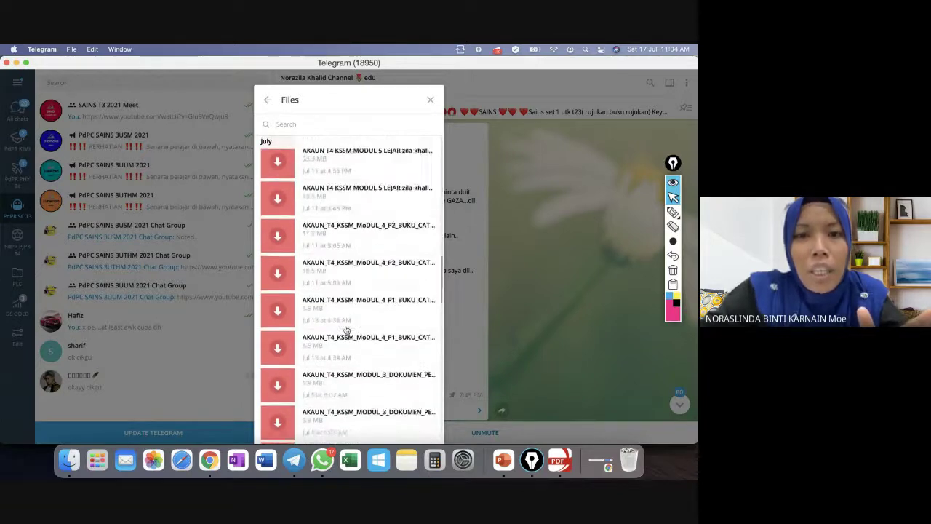
pyautogui.scroll(-10, 346, 330)
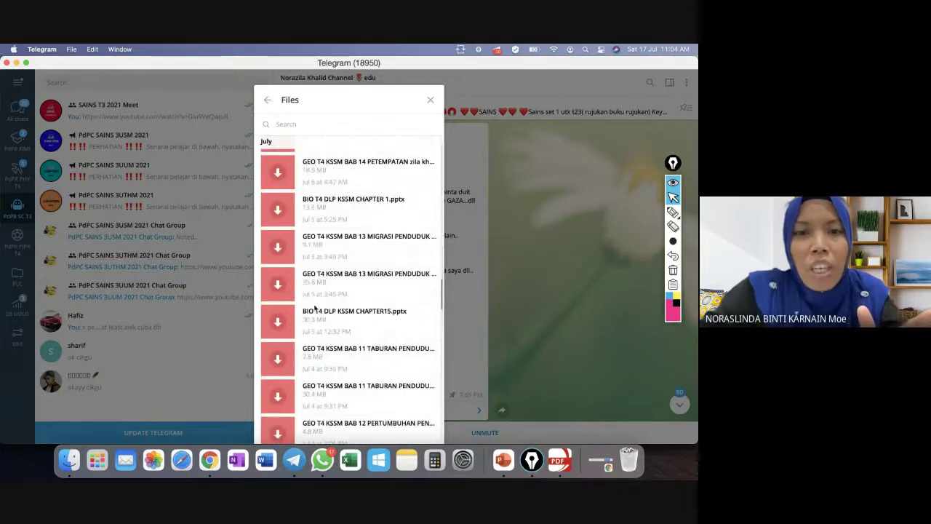
pyautogui.scroll(-7, 337, 327)
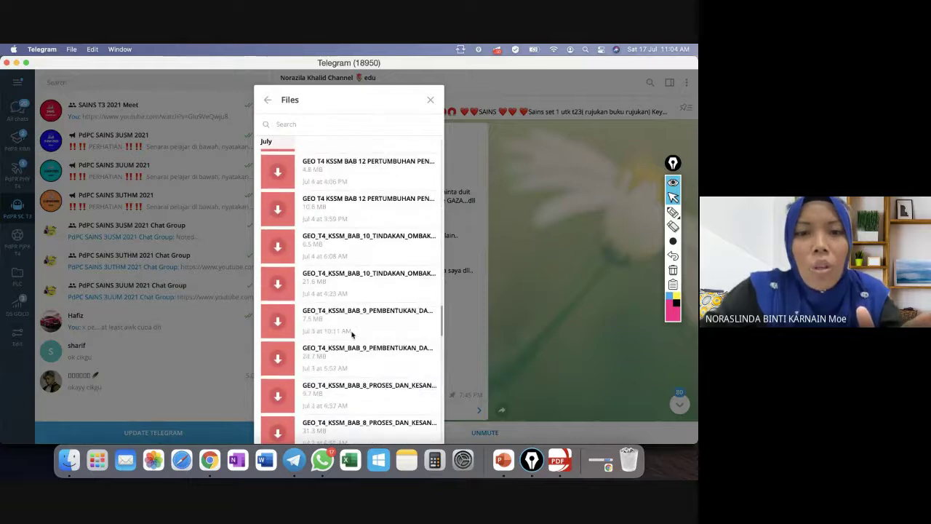
pyautogui.scroll(-5, 351, 333)
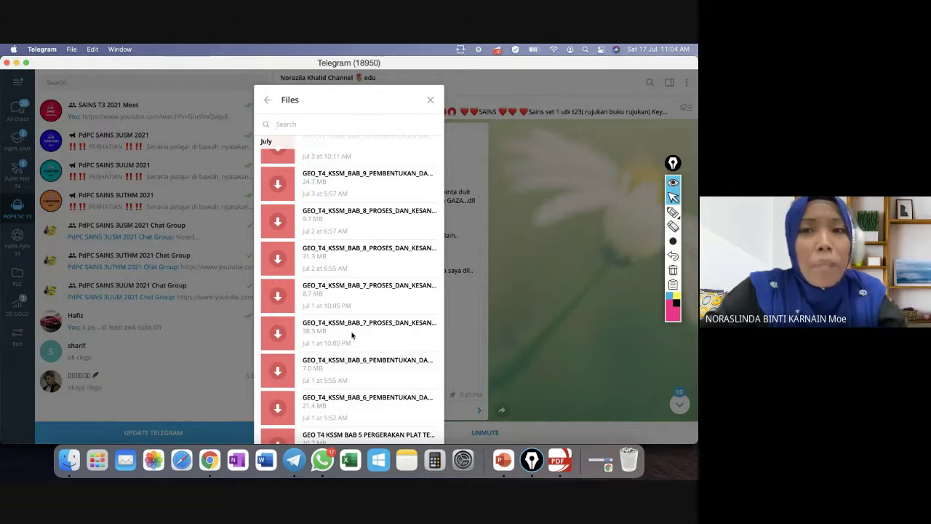
pyautogui.scroll(-10, 352, 333)
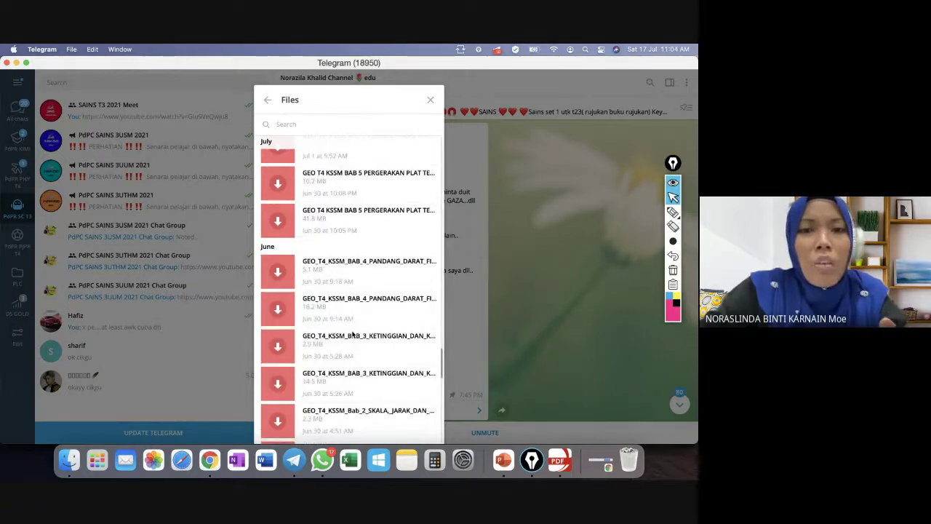
pyautogui.scroll(-10, 351, 333)
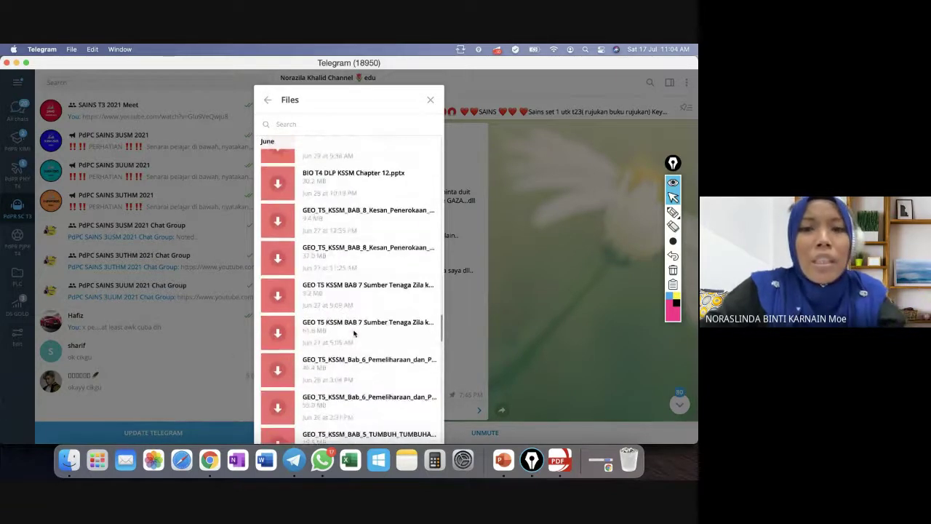
pyautogui.scroll(-5, 354, 333)
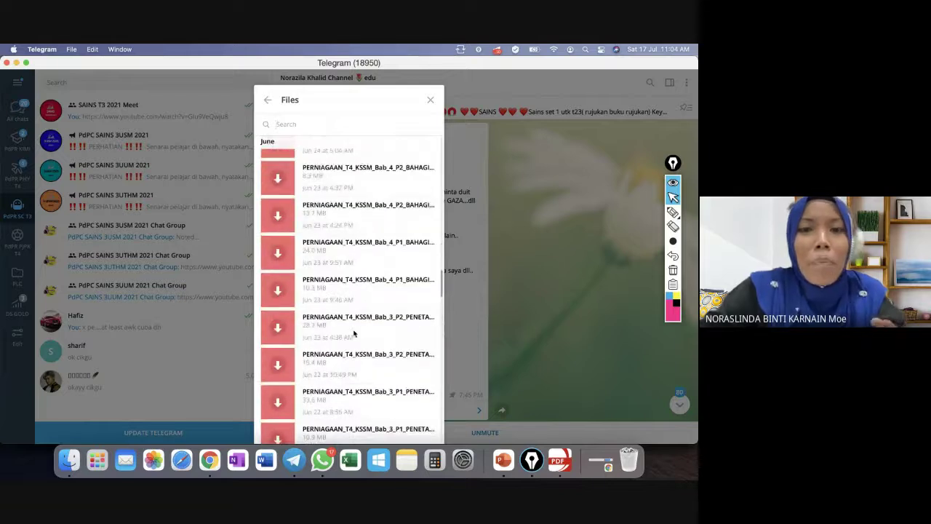
pyautogui.scroll(-10, 354, 333)
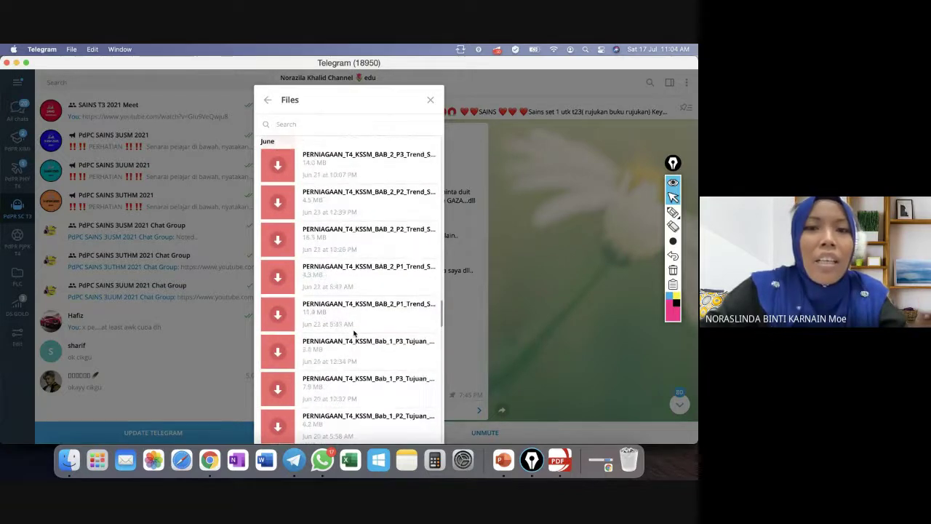
pyautogui.scroll(10, 354, 333)
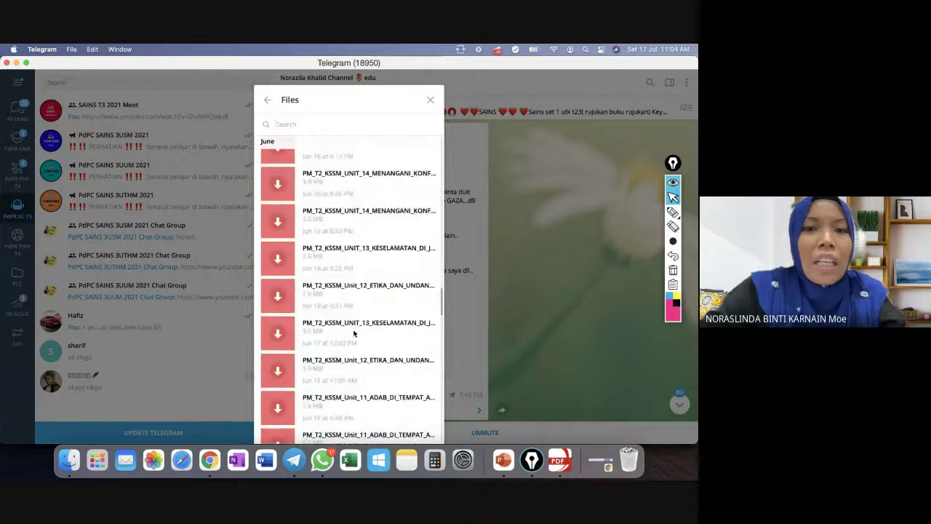
pyautogui.scroll(-3, 354, 332)
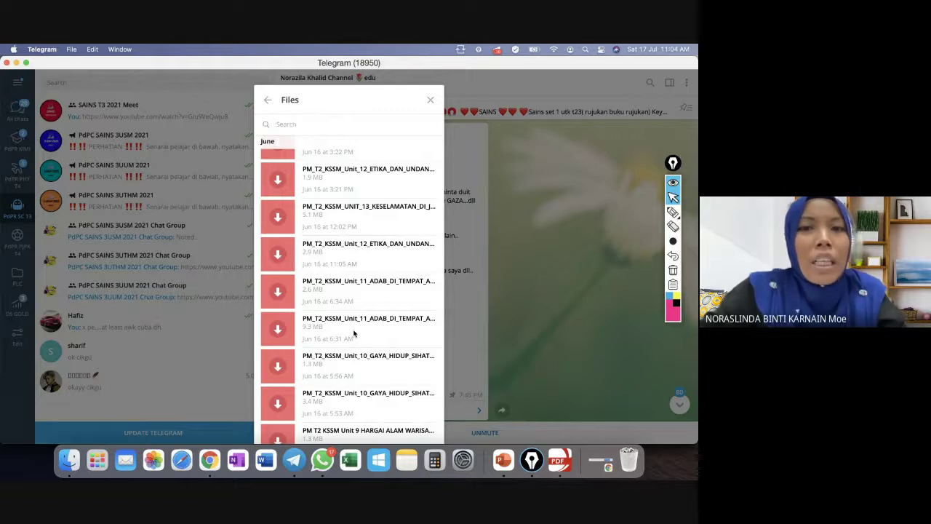
pyautogui.scroll(-15, 354, 333)
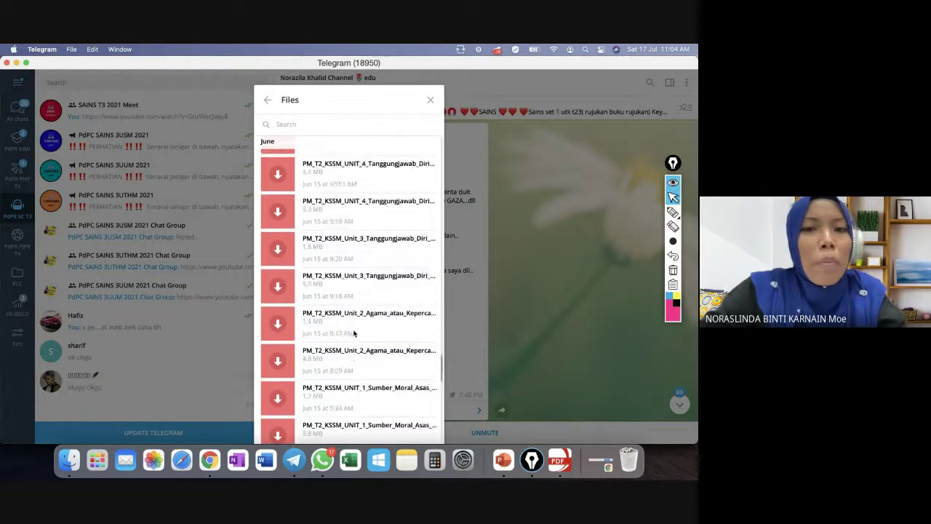
pyautogui.scroll(-10, 355, 332)
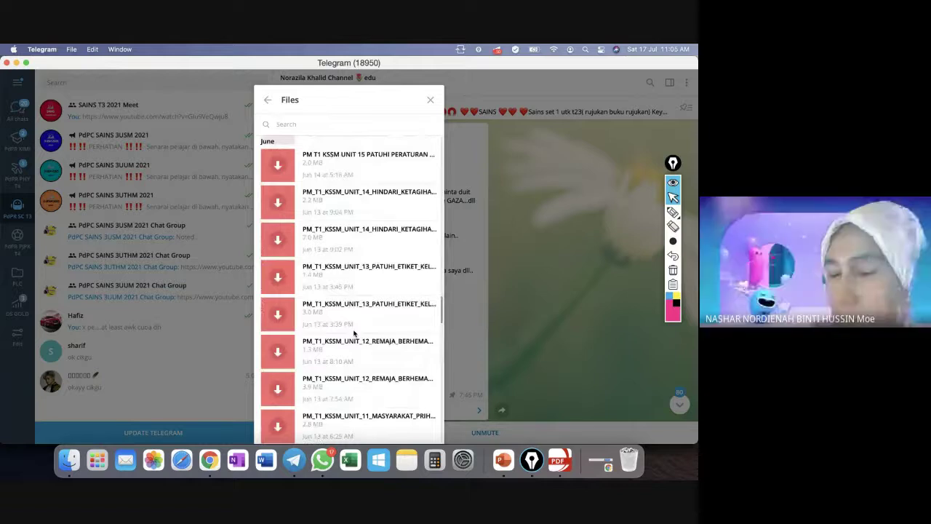
pyautogui.scroll(-8, 354, 332)
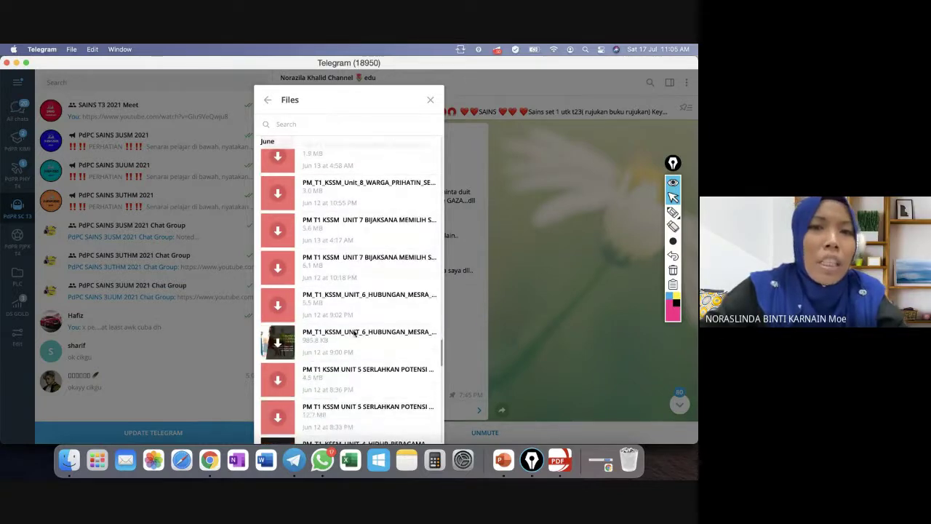
pyautogui.scroll(-3, 354, 333)
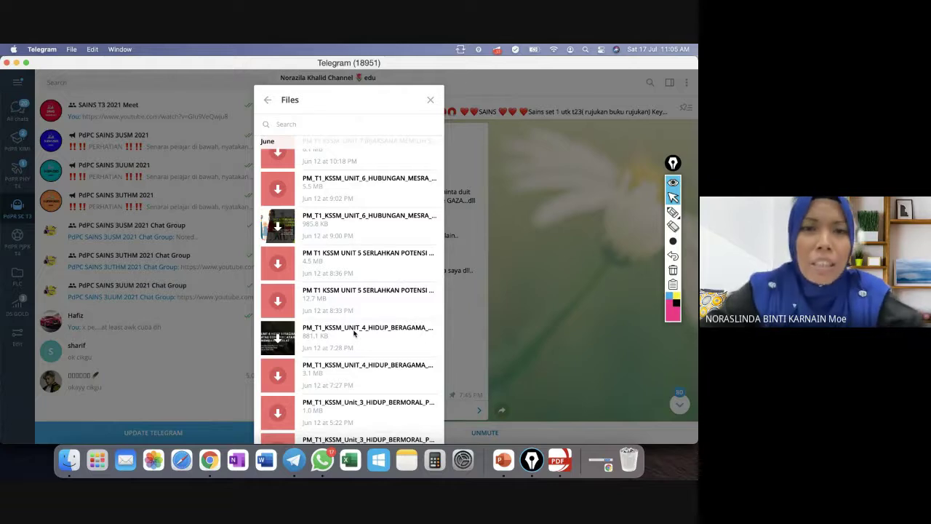
pyautogui.scroll(-5, 354, 332)
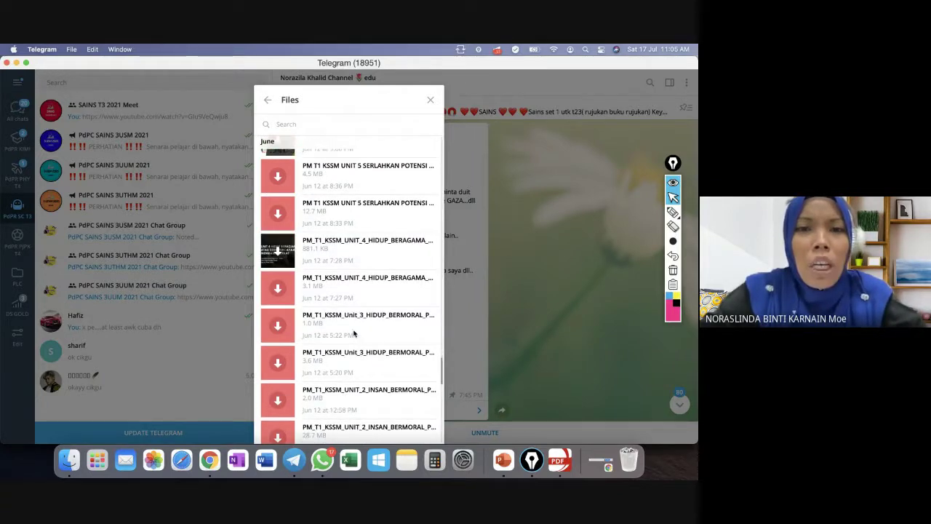
pyautogui.scroll(-2, 354, 332)
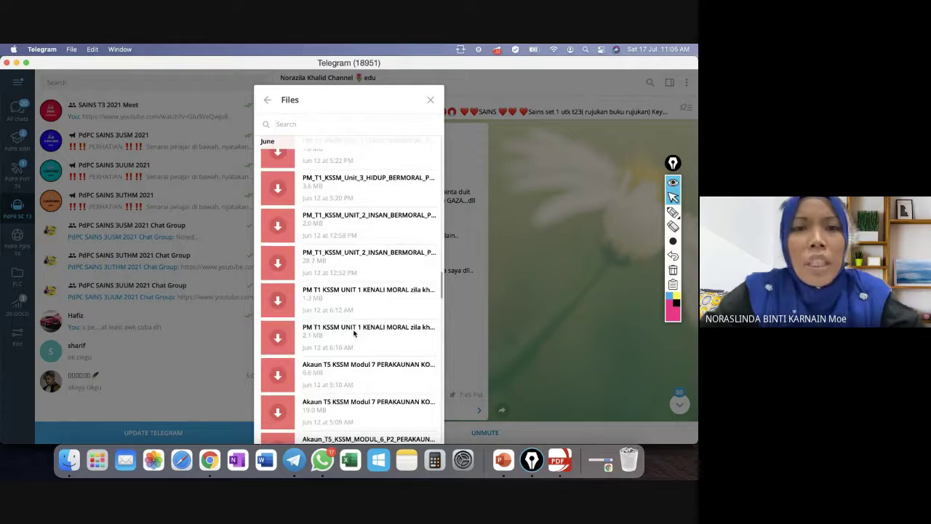
pyautogui.scroll(-12, 354, 333)
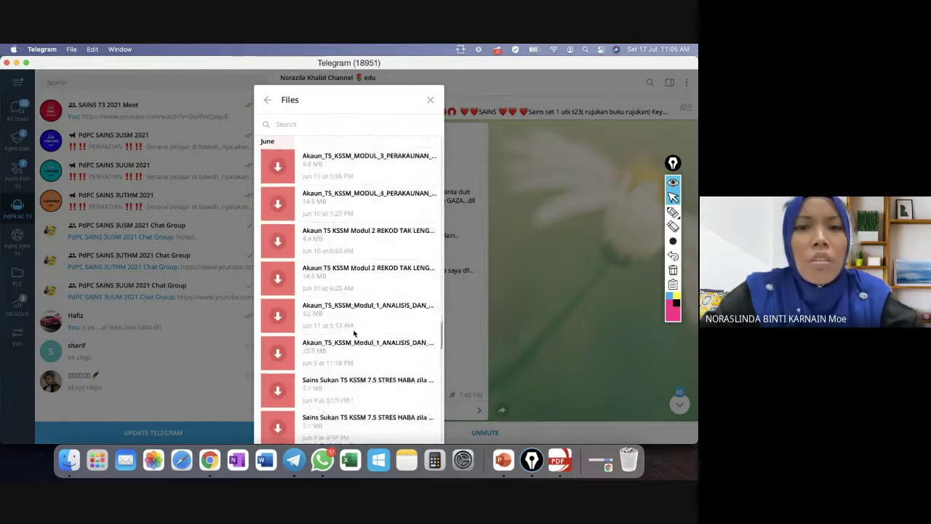
pyautogui.scroll(-15, 354, 333)
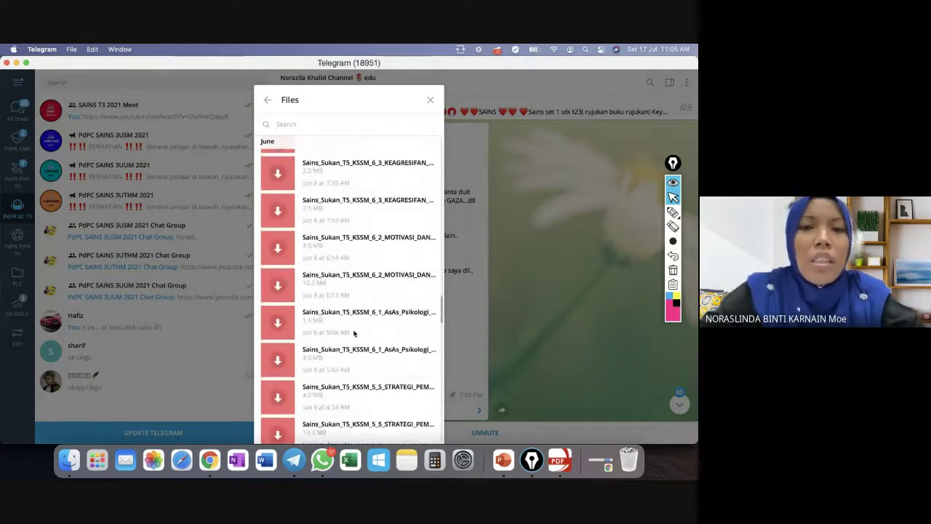
pyautogui.scroll(-10, 355, 332)
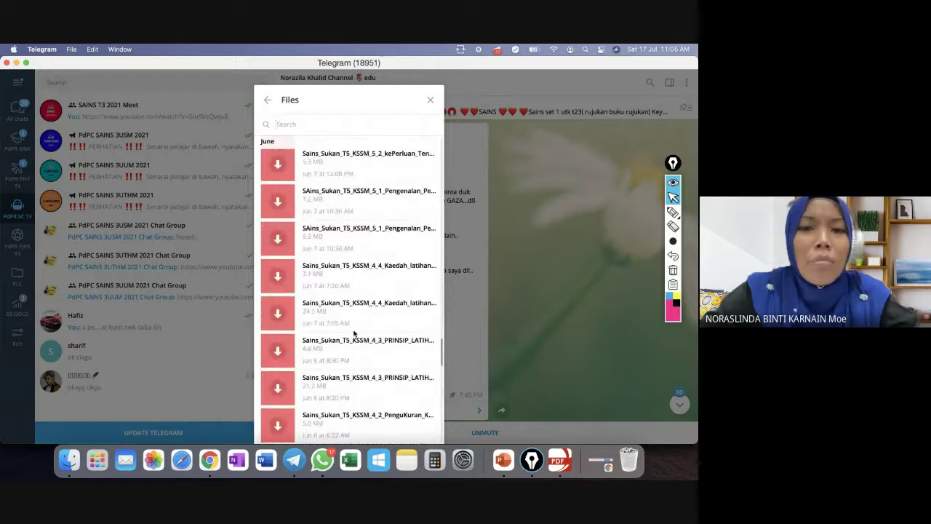
pyautogui.scroll(-4, 354, 332)
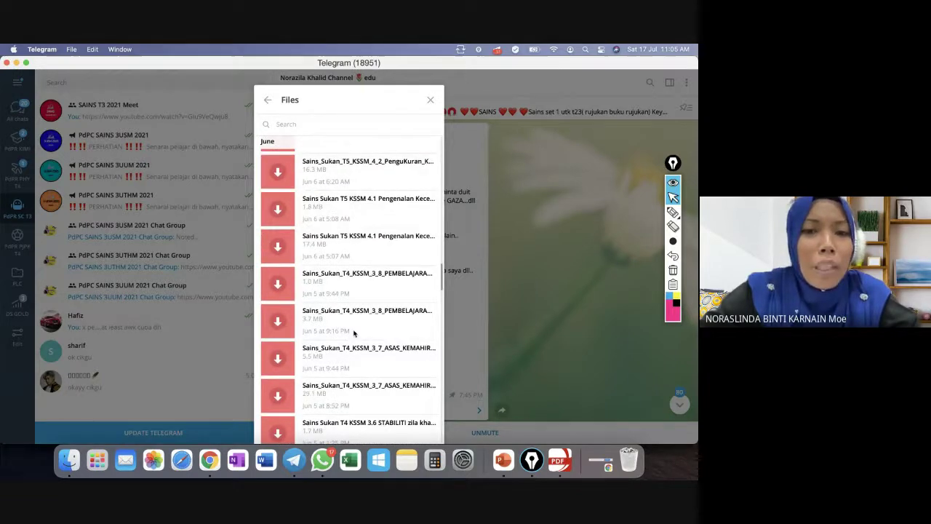
pyautogui.scroll(-8, 354, 332)
pyautogui.scroll(-15, 354, 332)
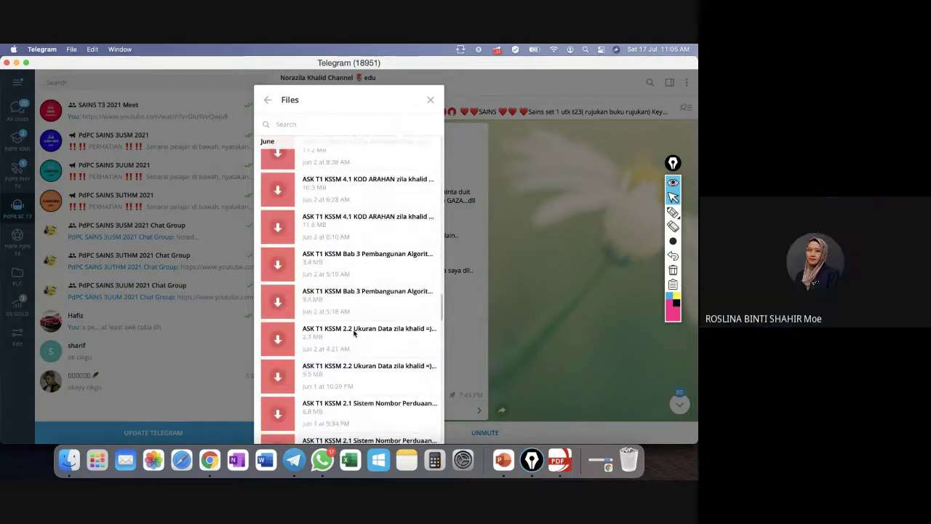
pyautogui.scroll(-3, 355, 333)
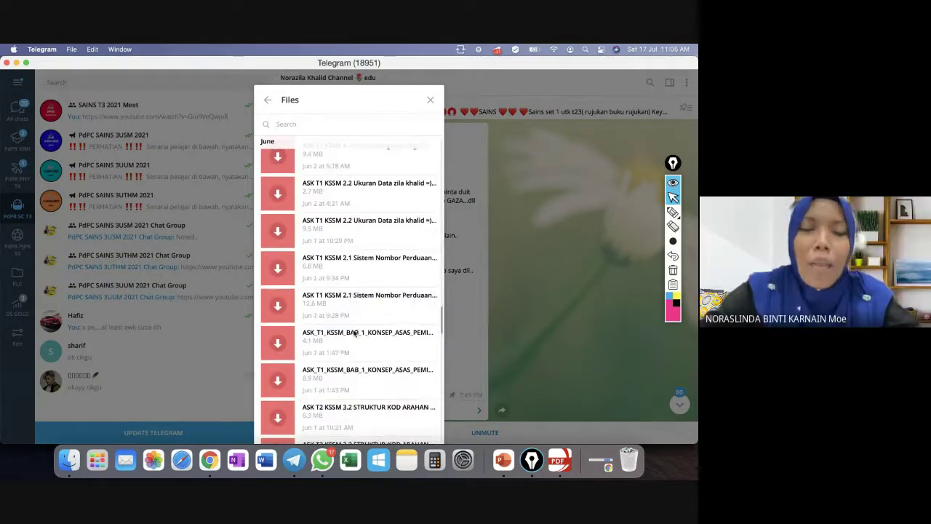
pyautogui.scroll(-4, 355, 333)
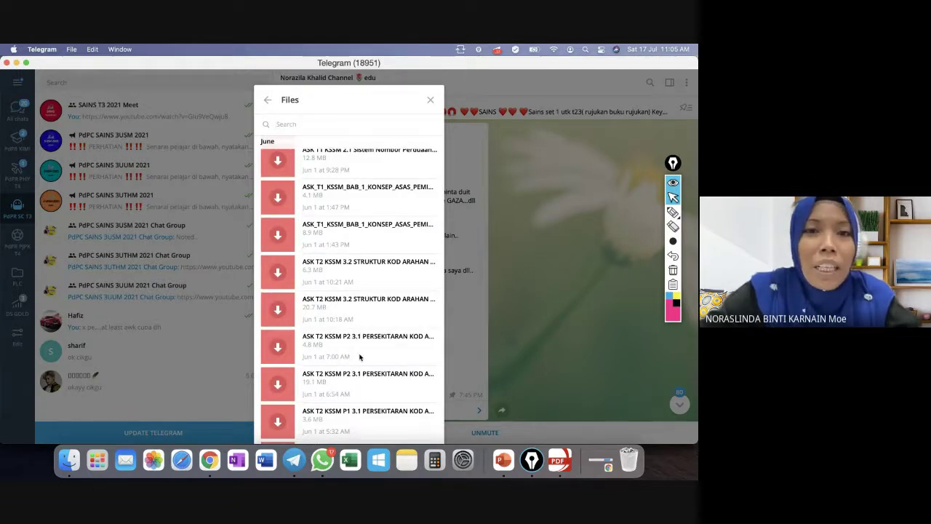
pyautogui.scroll(-12, 360, 356)
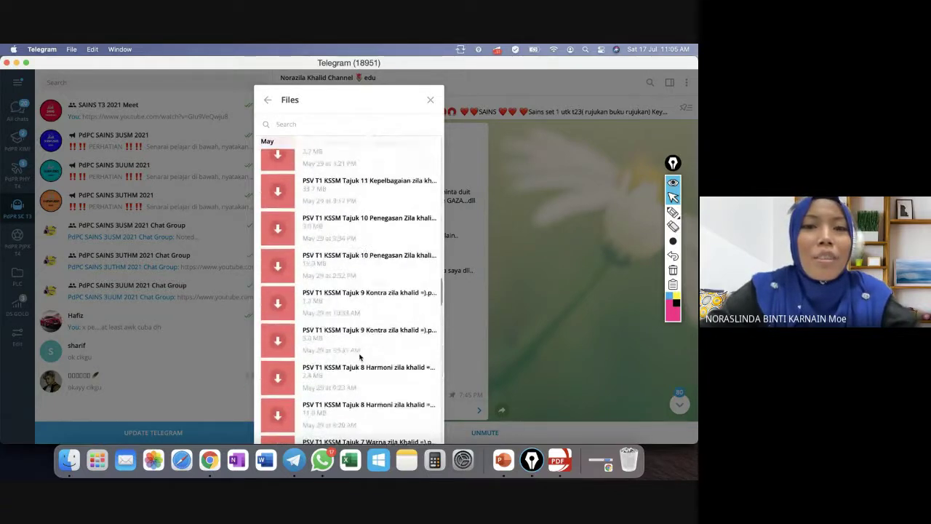
pyautogui.scroll(-4, 360, 357)
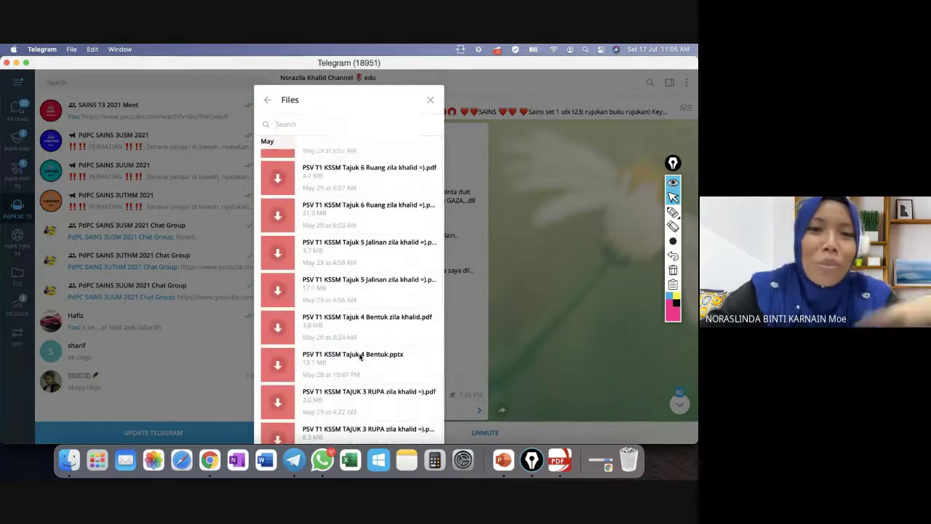
pyautogui.scroll(-6, 360, 356)
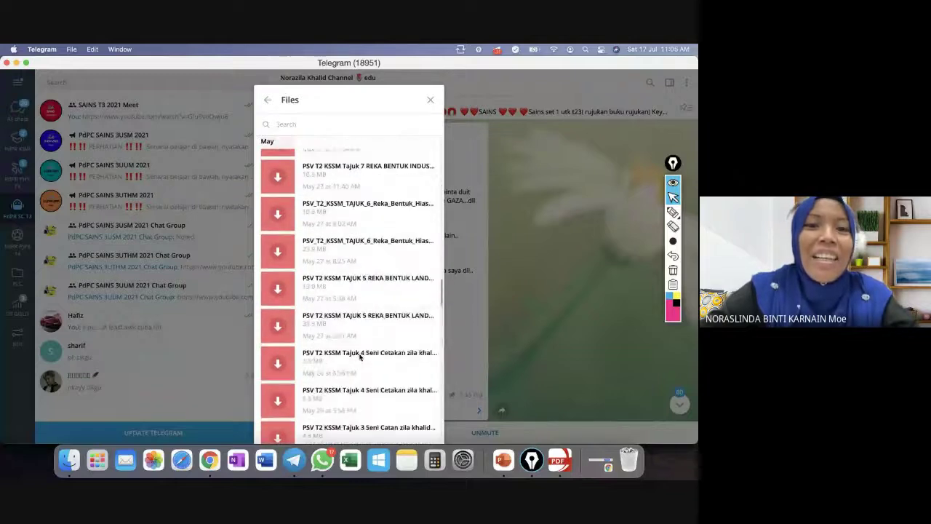
pyautogui.scroll(-4, 359, 356)
pyautogui.scroll(-8, 359, 357)
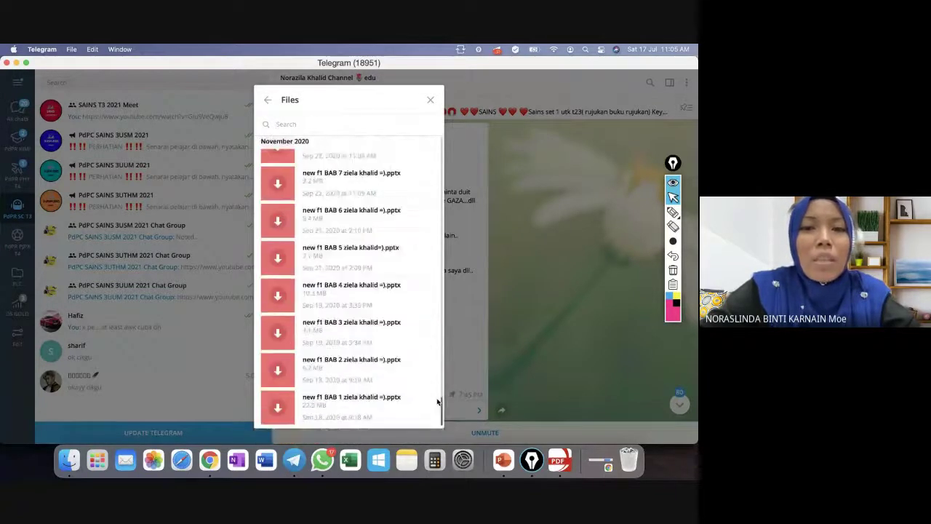
pyautogui.moveTo(437, 401); pyautogui.dragTo(441, 315)
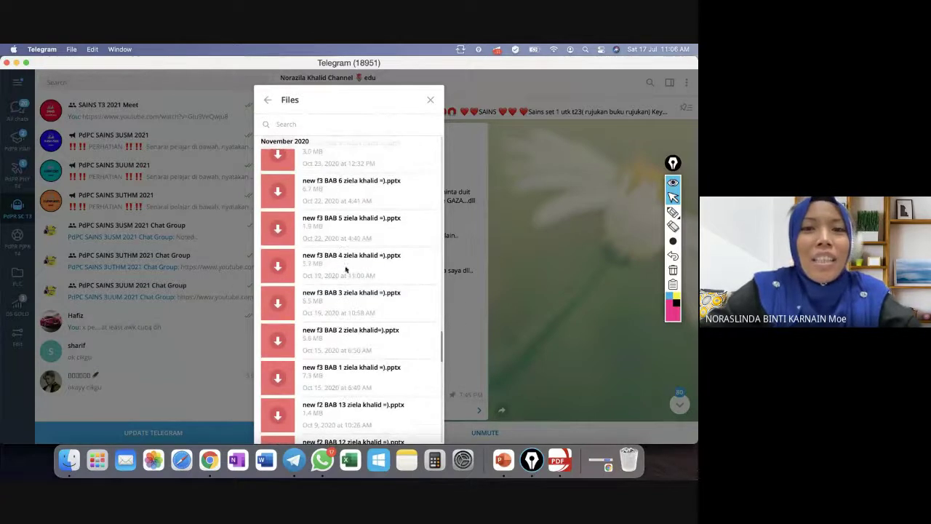
pyautogui.scroll(-15, 346, 269)
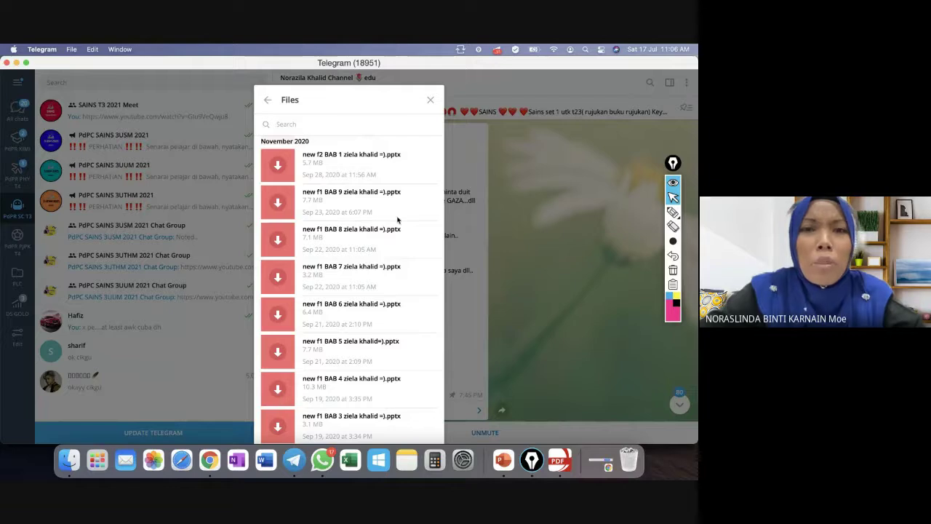
# Close the shared files list and return to the 4.1 KESEIMBANGAN TERMA hyperdoc tab in Chrome.
pyautogui.click(431, 104)
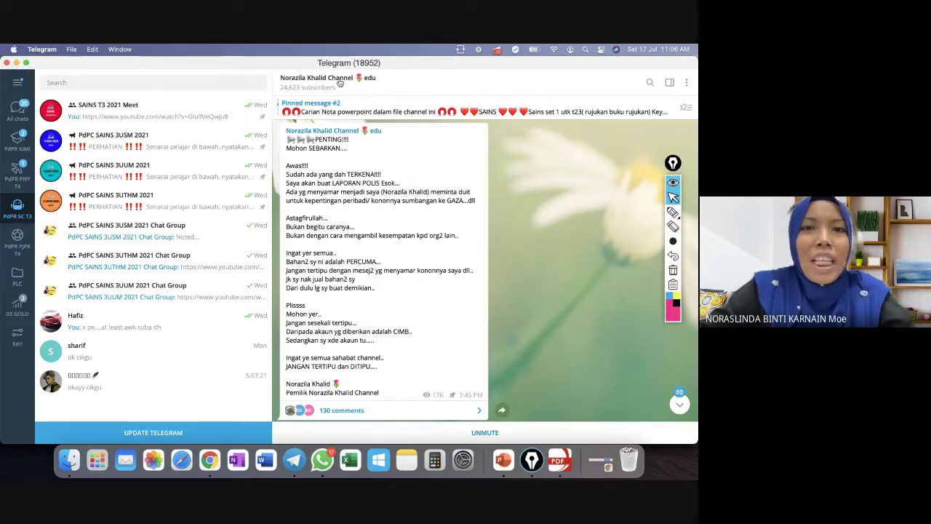
pyautogui.click(208, 457)
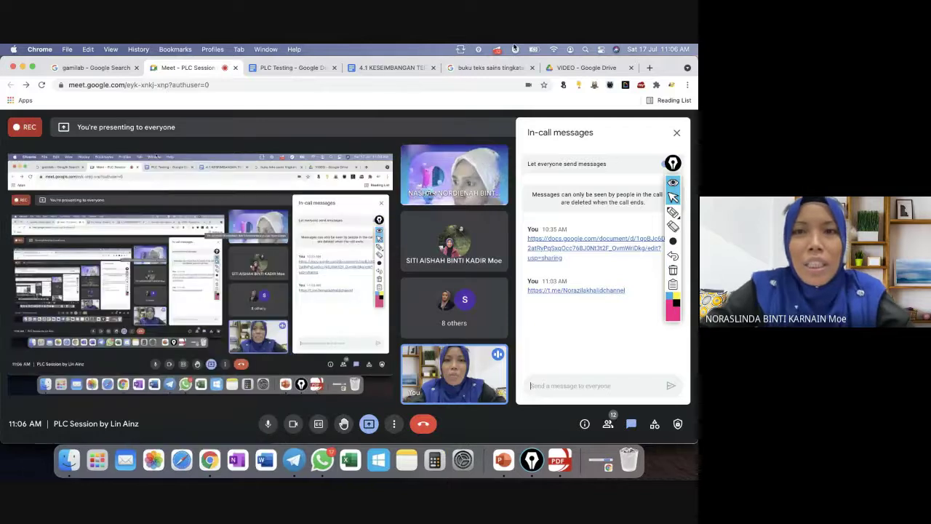
pyautogui.click(372, 67)
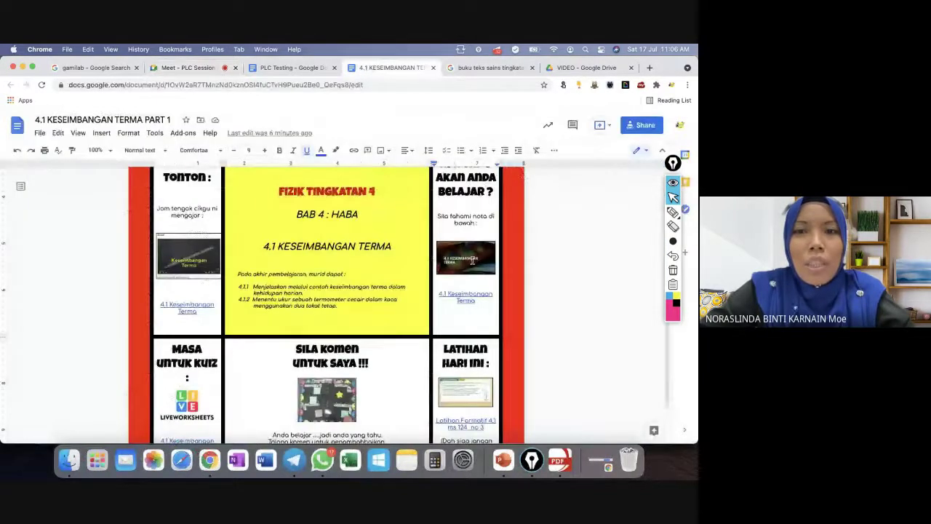
# Open the FIZIK T4 KSSM Bab 4 Haba slides from the hyperdoc's notes picture link.
pyautogui.click(472, 262)
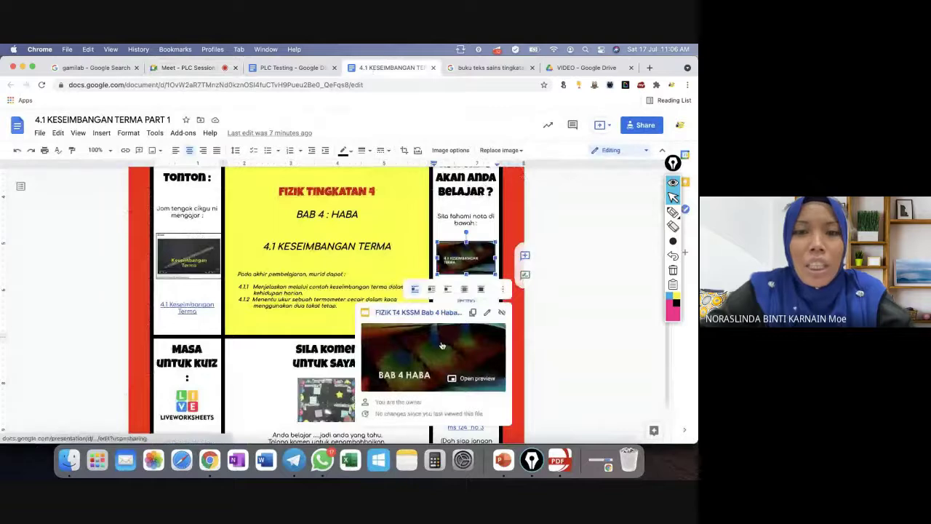
pyautogui.click(412, 318)
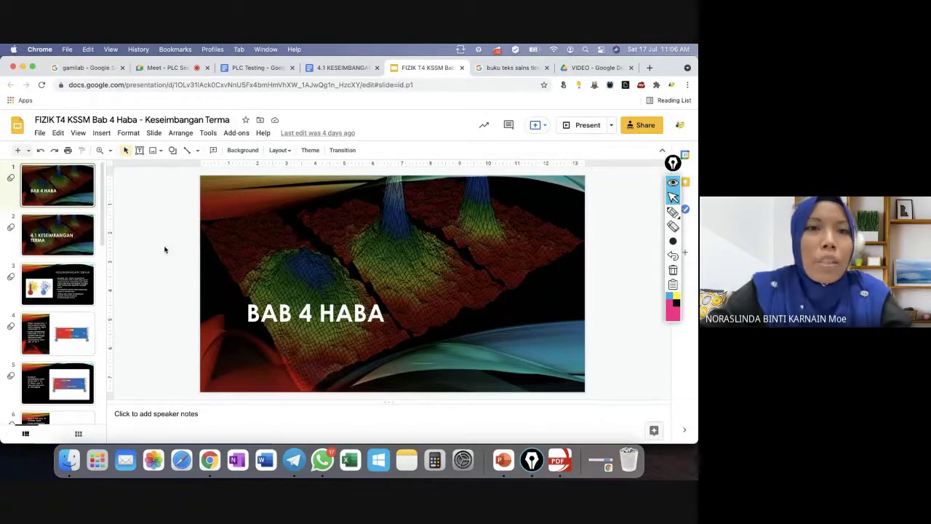
# Move to slide 2, 4.1 KESEIMBANGAN TERMA, and skim the 16-slide filmstrip.
pyautogui.press('Down')
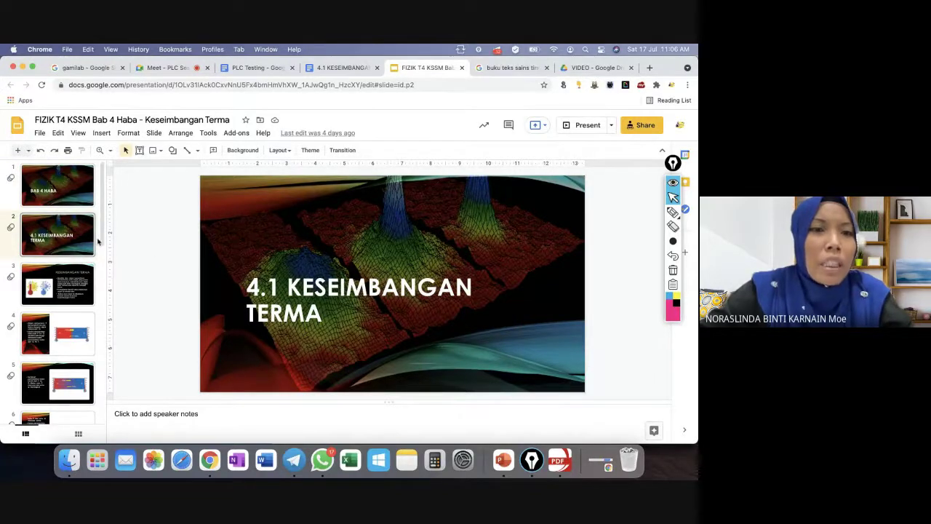
pyautogui.moveTo(103, 239); pyautogui.dragTo(107, 415)
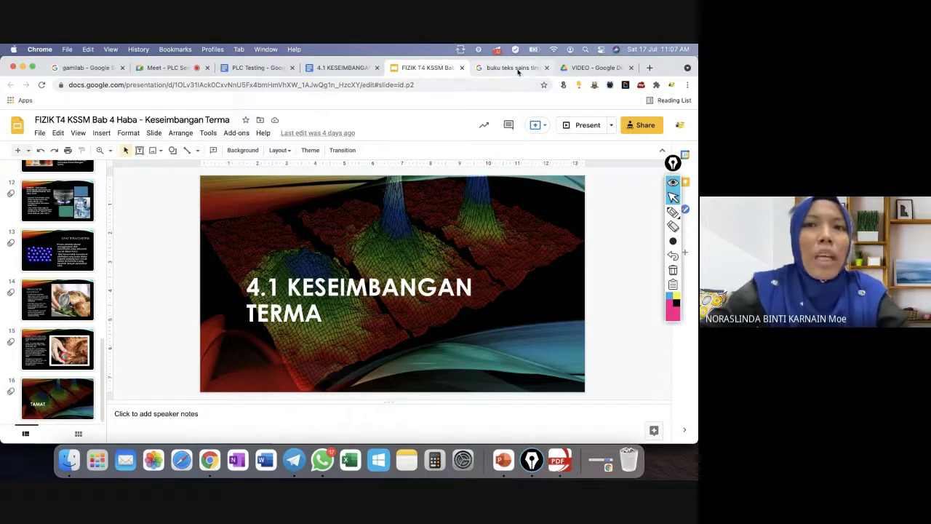
pyautogui.click(582, 68)
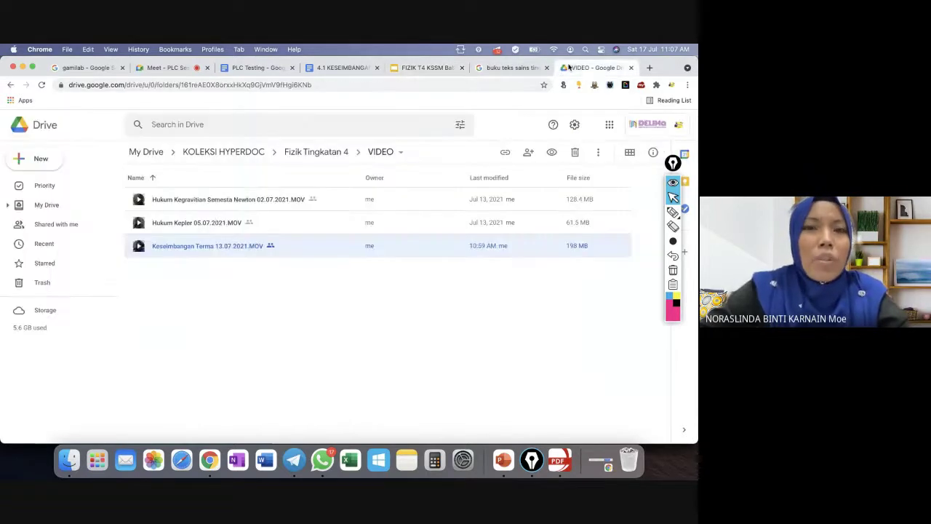
# Browse Drive from Fizik Tingkatan 4 into NOTA > Bab 4, then return to the Bab 4 Haba slides.
pyautogui.click(307, 154)
pyautogui.doubleClick(166, 247)
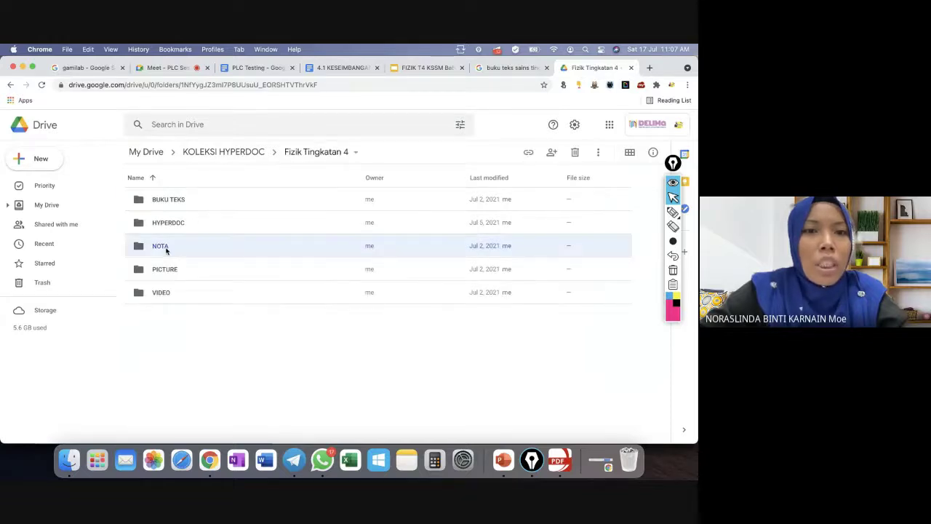
pyautogui.click(163, 223)
pyautogui.doubleClick(163, 223)
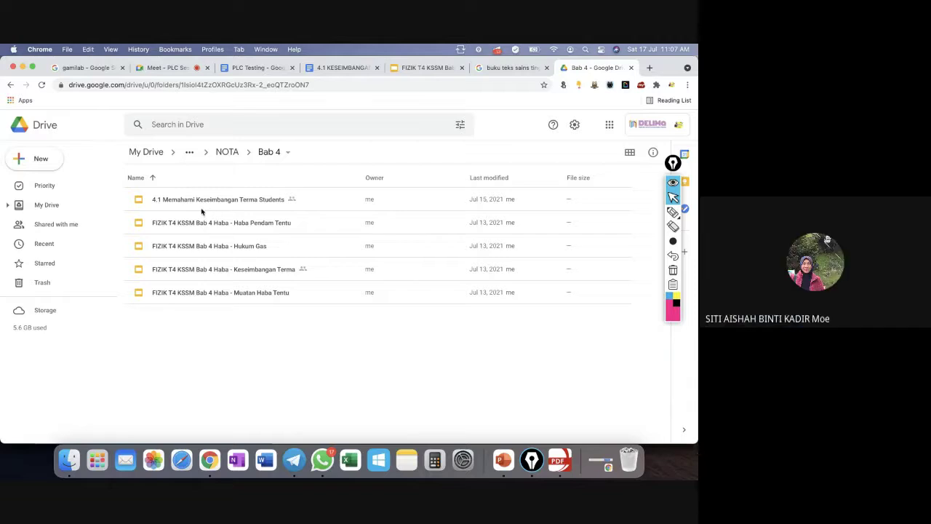
pyautogui.click(420, 66)
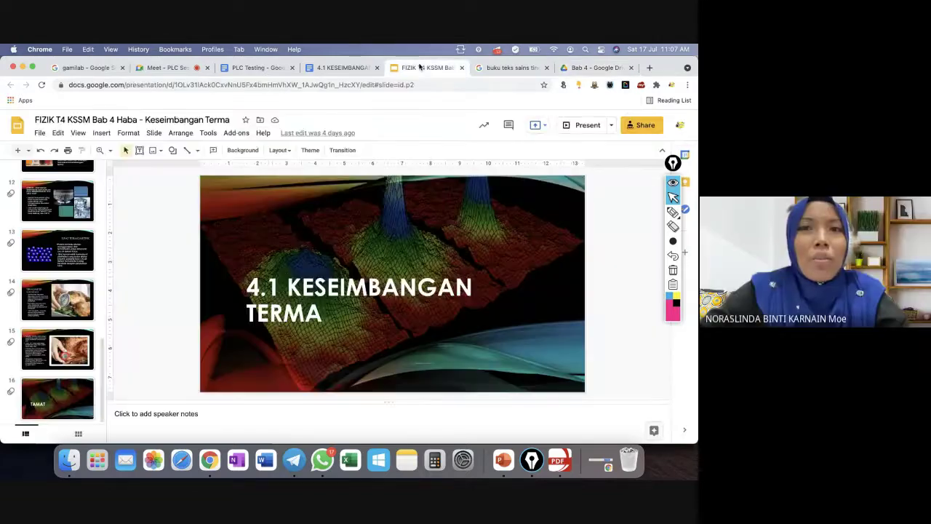
# Create a new blank presentation from the File menu, then close that untitled tab.
pyautogui.click(39, 132)
pyautogui.moveTo(70, 178)
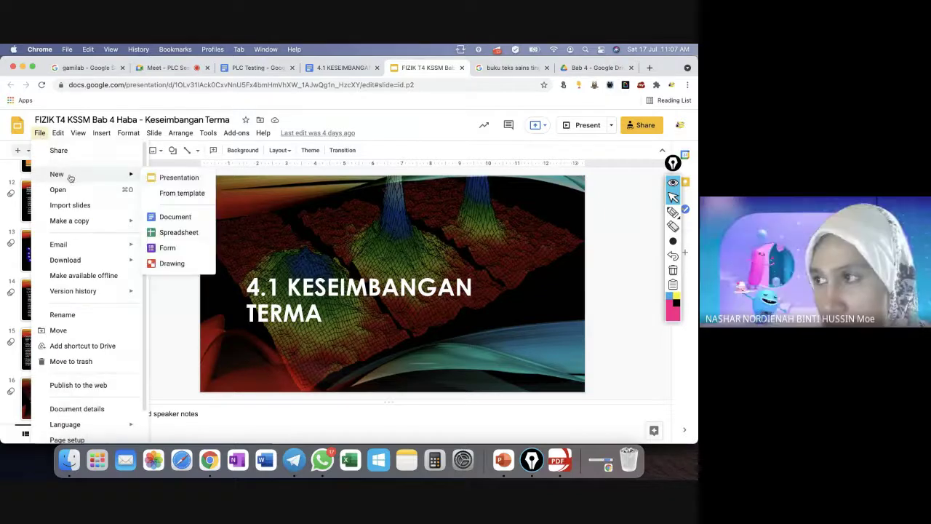
pyautogui.click(174, 178)
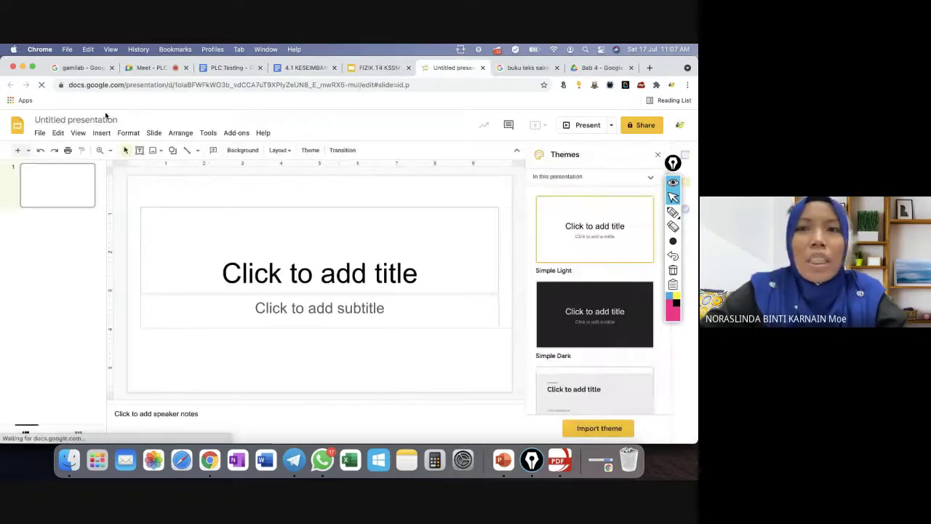
pyautogui.click(481, 69)
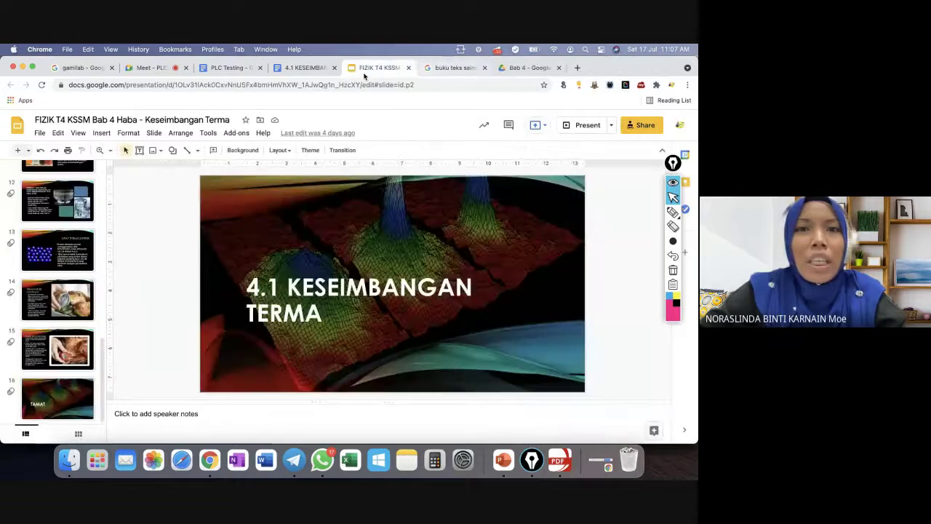
# From the Bab 4 Drive folder tab, launch Google Slides through the Google apps grid.
pyautogui.click(313, 68)
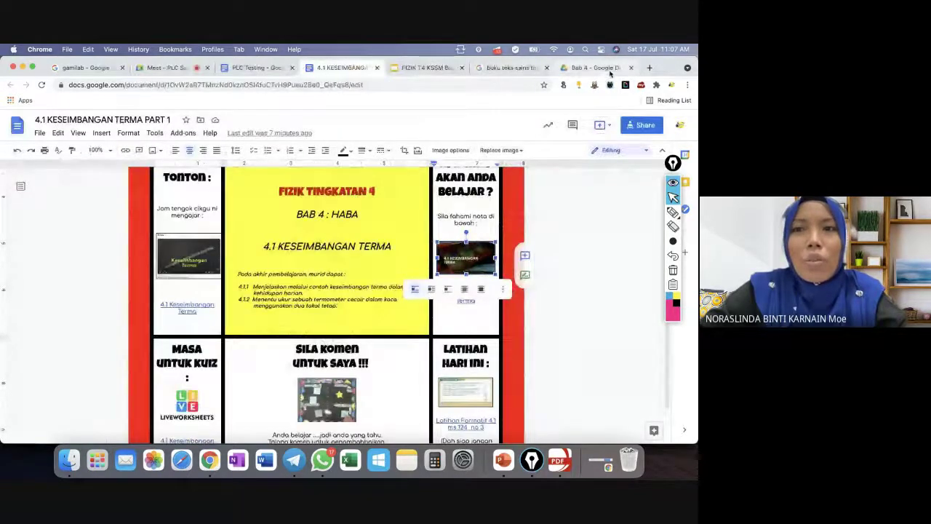
pyautogui.click(590, 67)
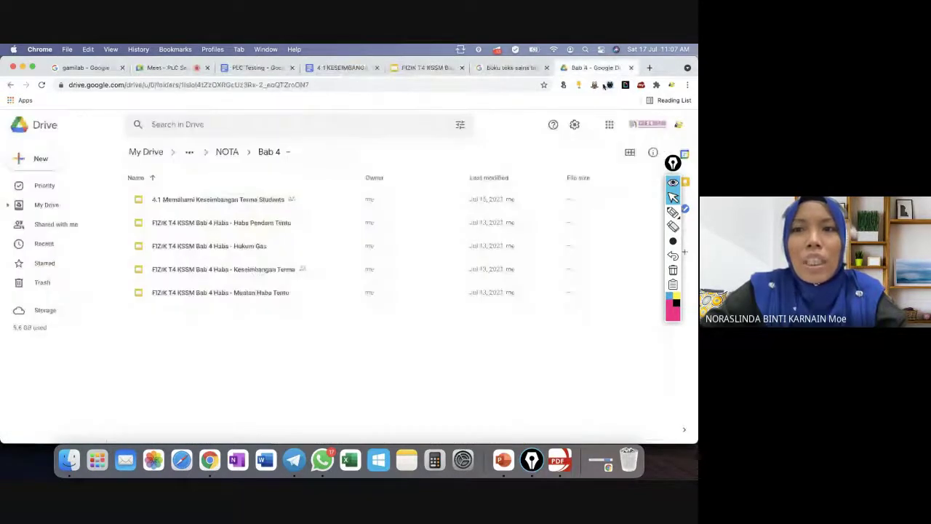
pyautogui.click(610, 127)
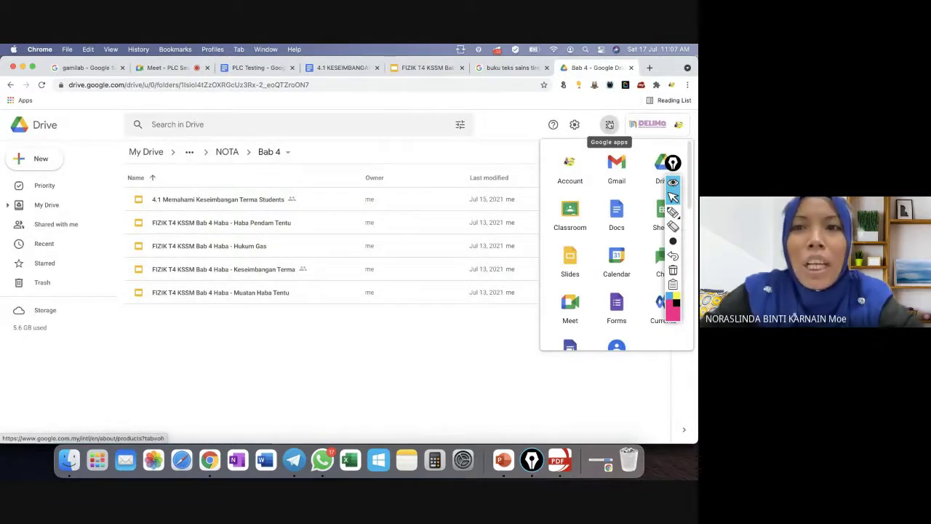
pyautogui.click(572, 264)
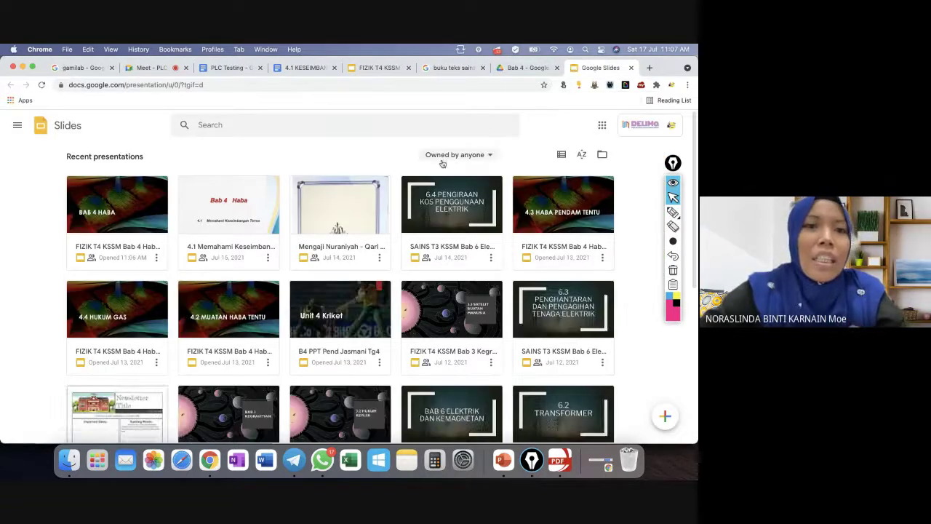
# Open the FIZIK T4 KSSM Bab 4 Haba presentation from the recent presentations list.
pyautogui.click(130, 216)
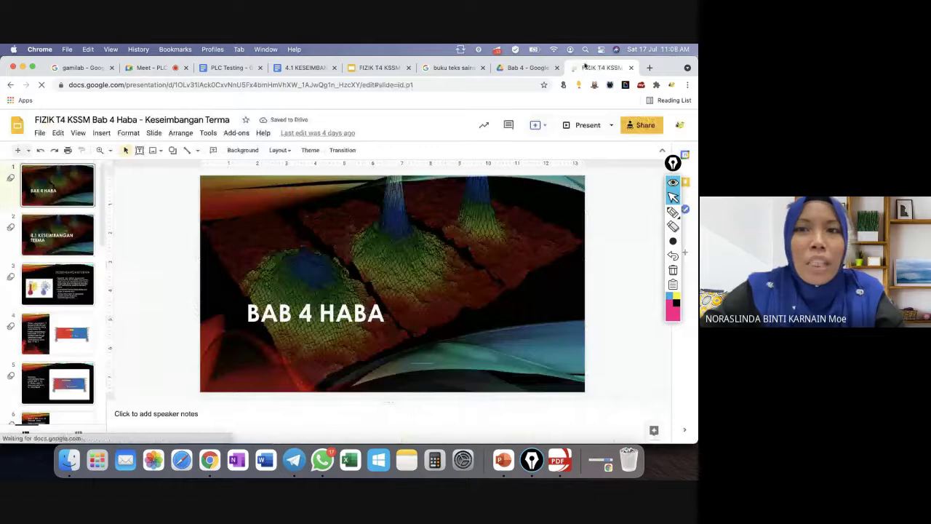
pyautogui.click(10, 84)
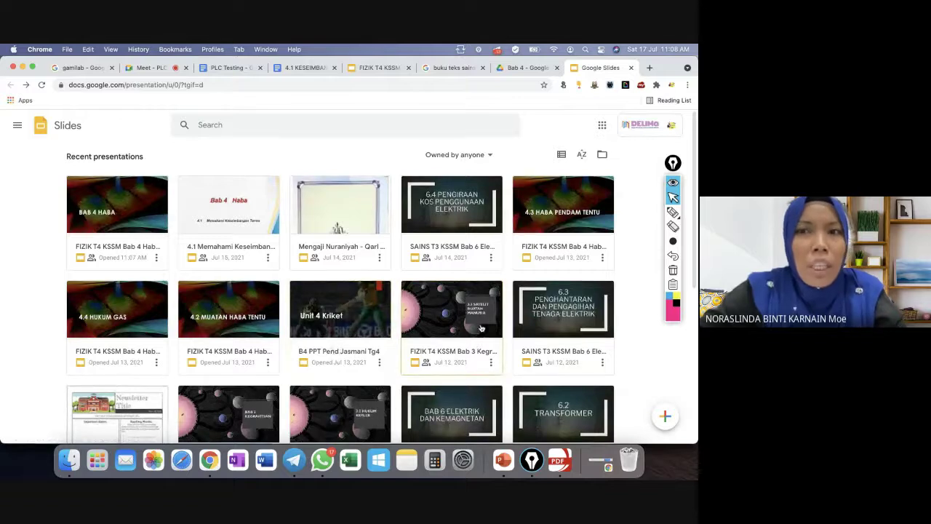
pyautogui.click(114, 226)
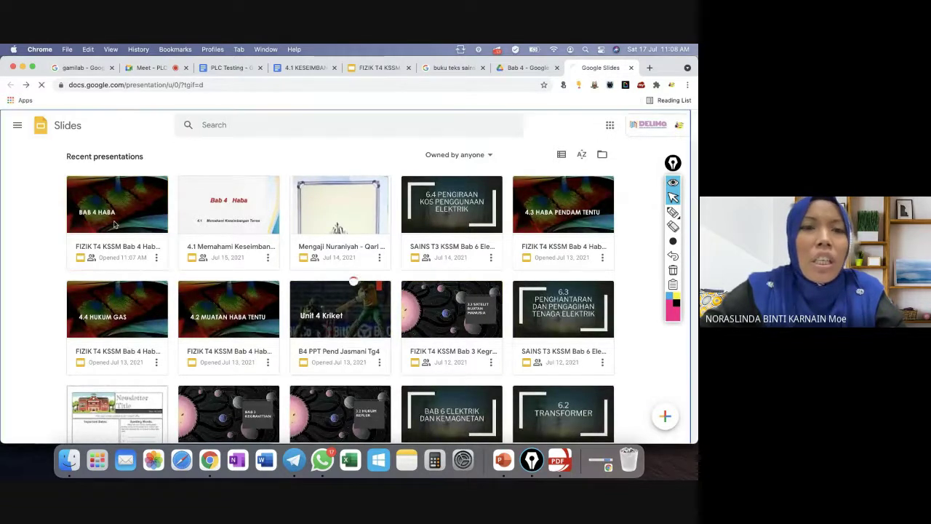
# Create a new blank presentation, close the extra FIZIK tab, and return to the untitled deck.
pyautogui.click(40, 133)
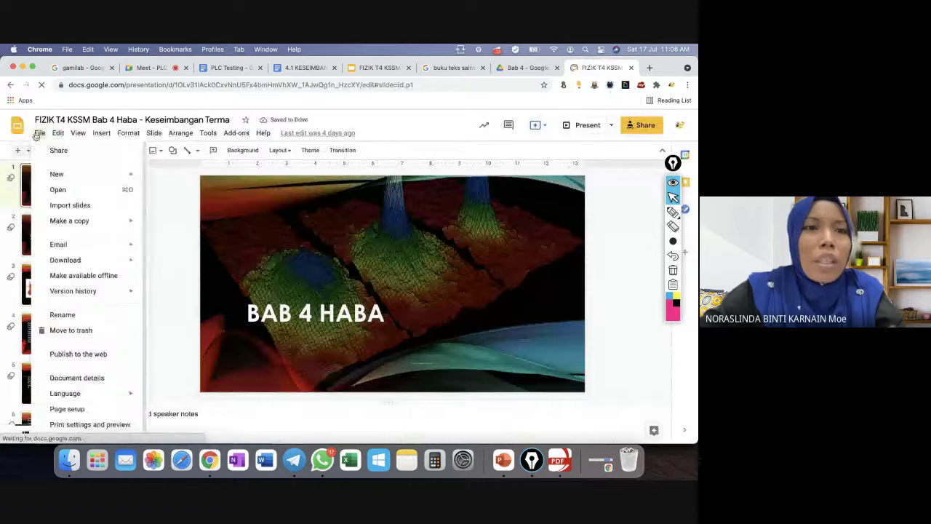
pyautogui.moveTo(79, 175)
pyautogui.click(210, 182)
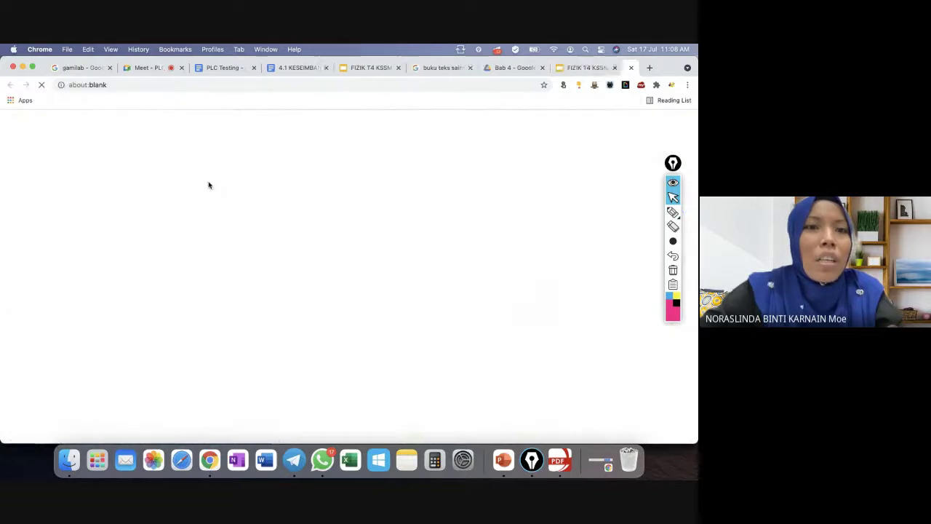
pyautogui.click(555, 67)
pyautogui.click(564, 68)
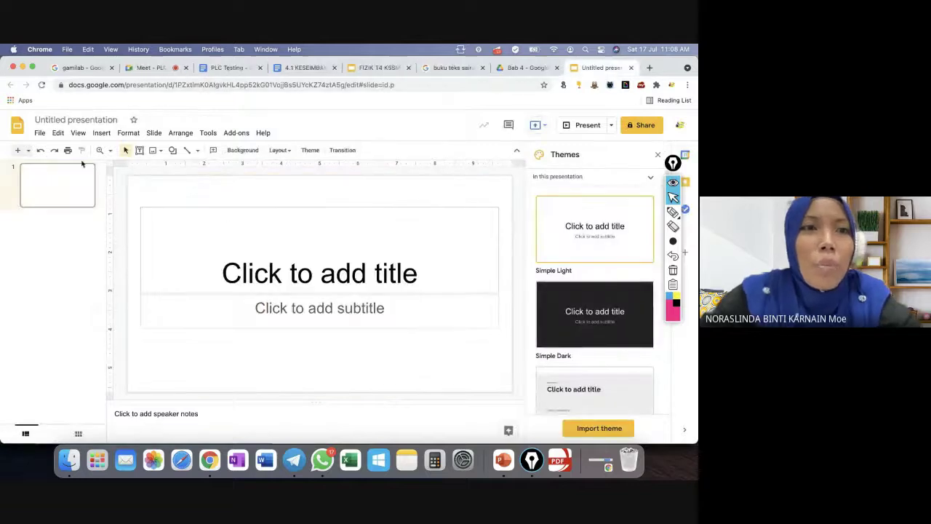
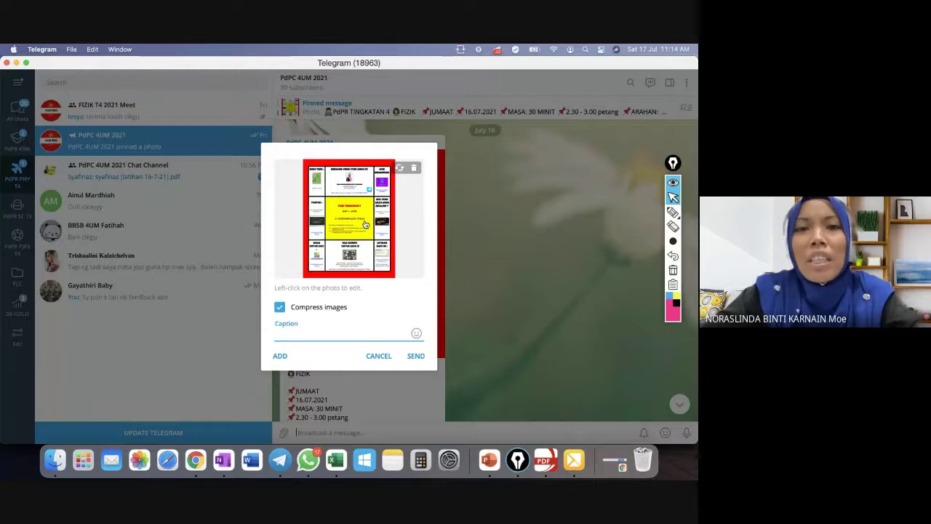
# Cancel the Telegram photo post and bring the '4.1 KESEIMBANGAN TERMA PART 1' doc forward in Chrome.
pyautogui.click(373, 357)
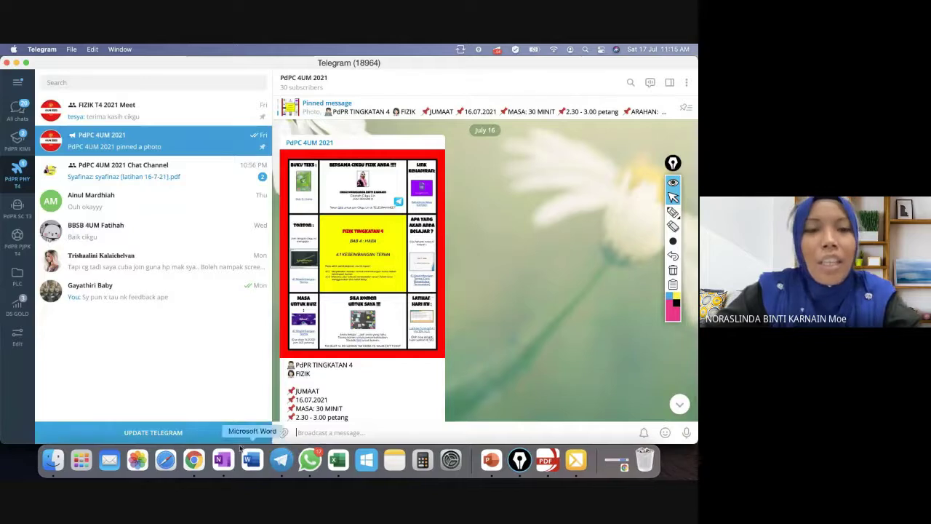
pyautogui.click(194, 460)
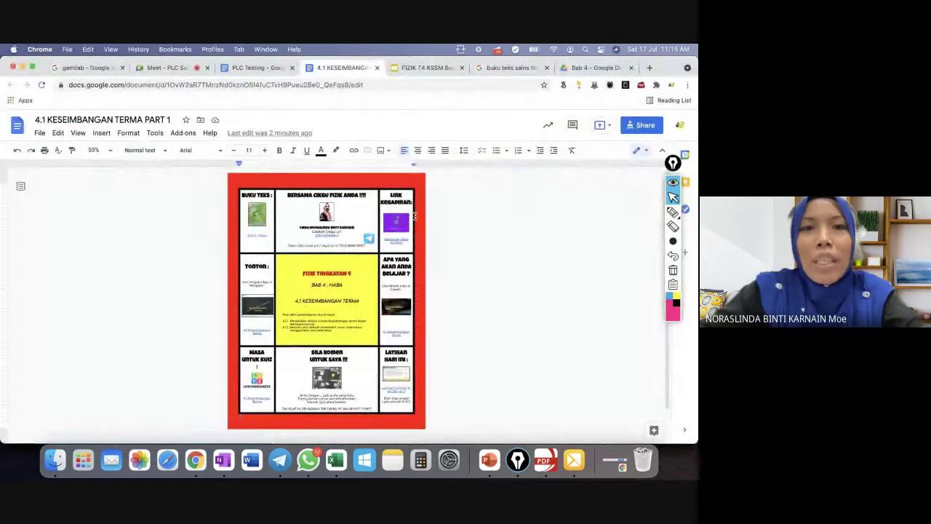
# Set the hyperdoc zoom to 100%, scroll down it, then switch to the Bab 4 Drive folder.
pyautogui.click(109, 151)
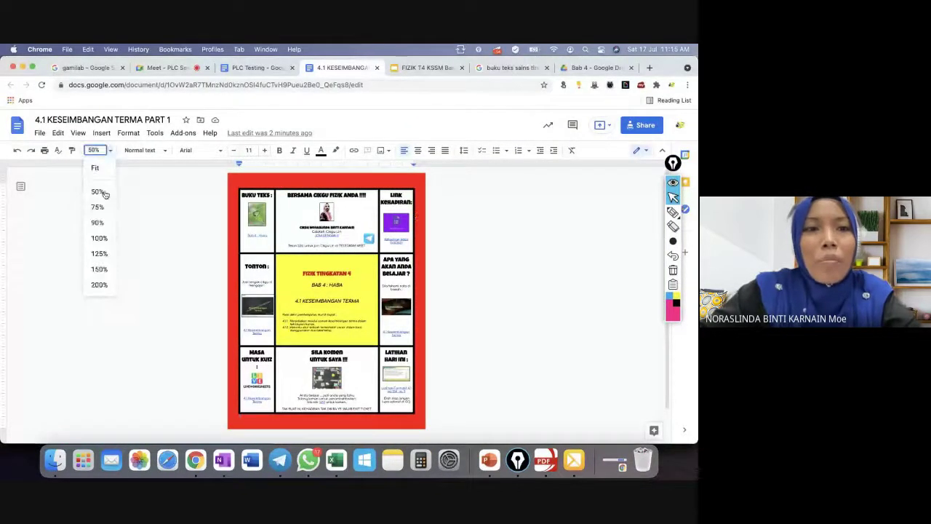
pyautogui.click(102, 238)
pyautogui.scroll(-5, 539, 303)
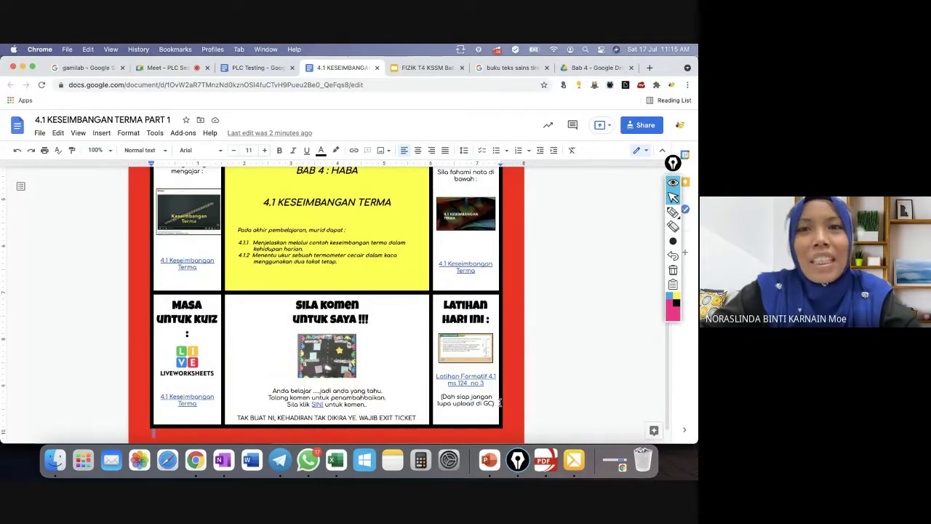
pyautogui.click(572, 68)
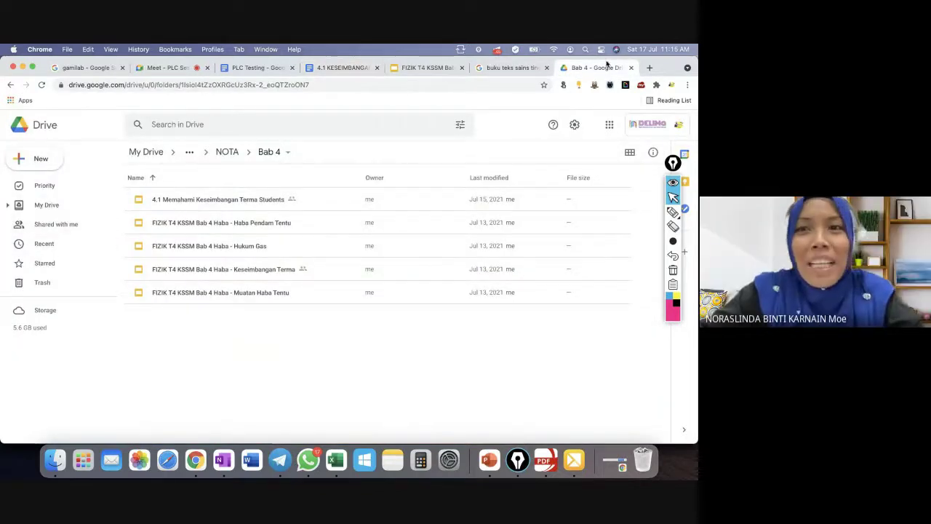
# Close the Bab 4 Drive tab and return to the textbook search results tab.
pyautogui.click(631, 68)
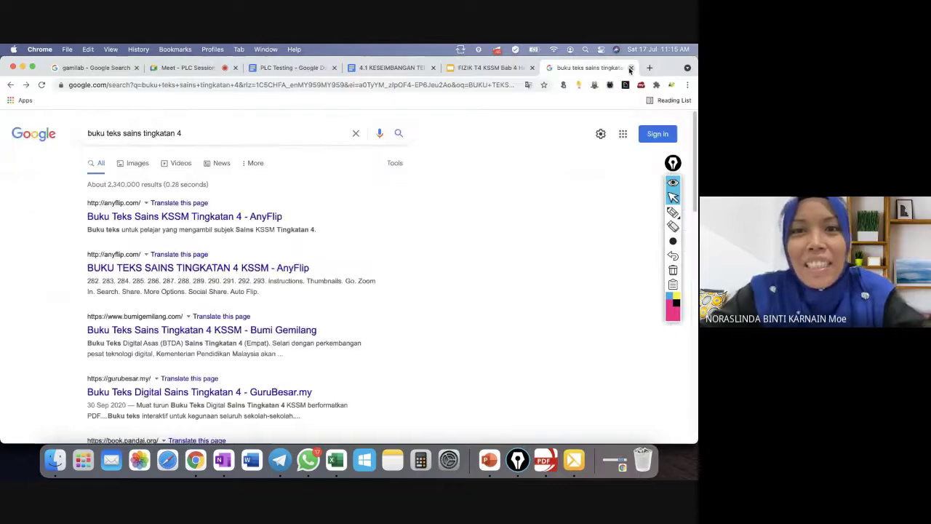
pyautogui.click(391, 68)
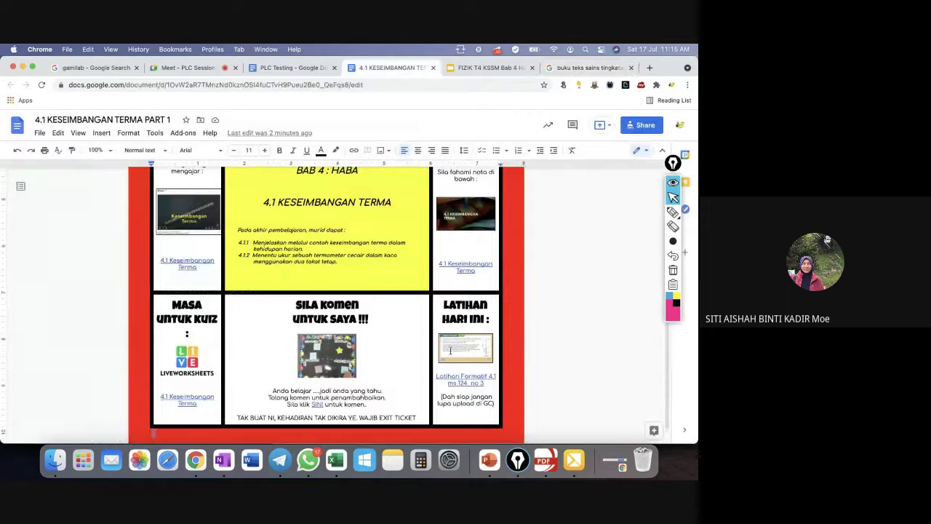
pyautogui.click(588, 68)
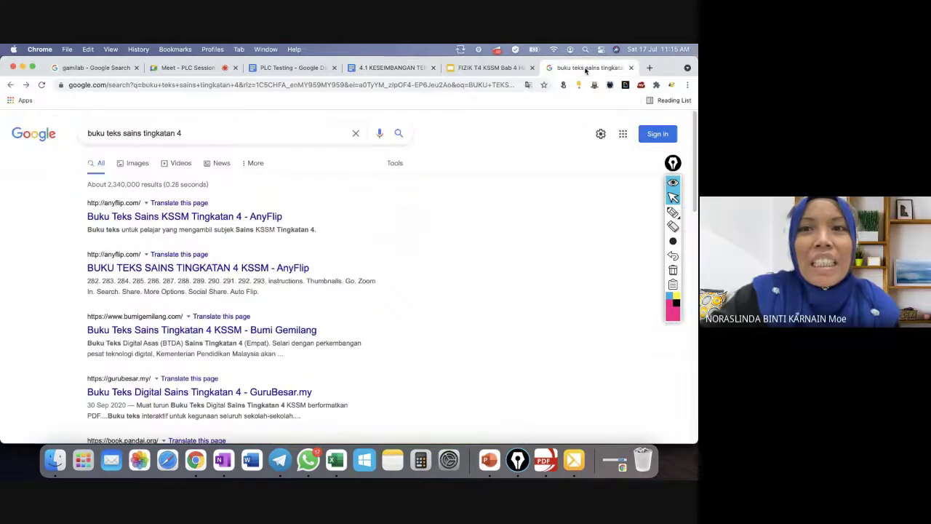
# Search for 'GOOGLE CLASSROOM' and open Google Classroom from the results.
pyautogui.click(430, 86)
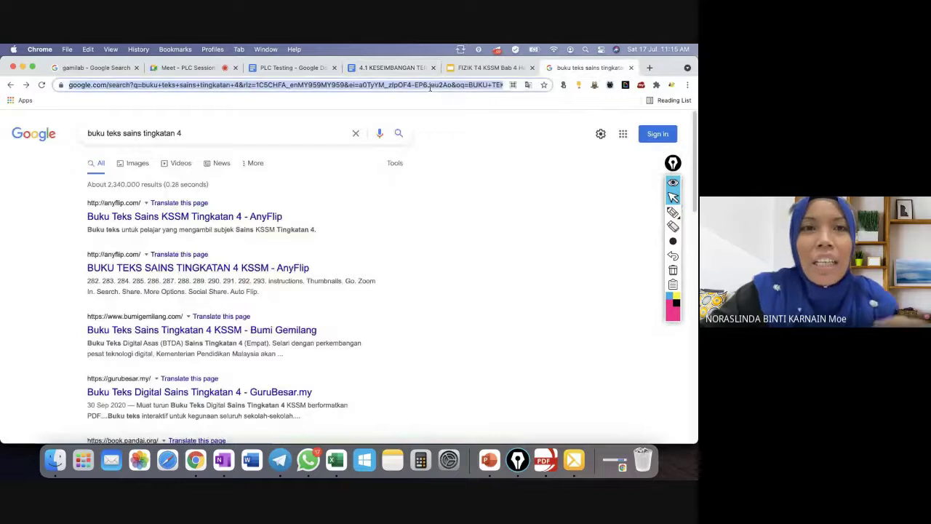
pyautogui.write('GOOGL')
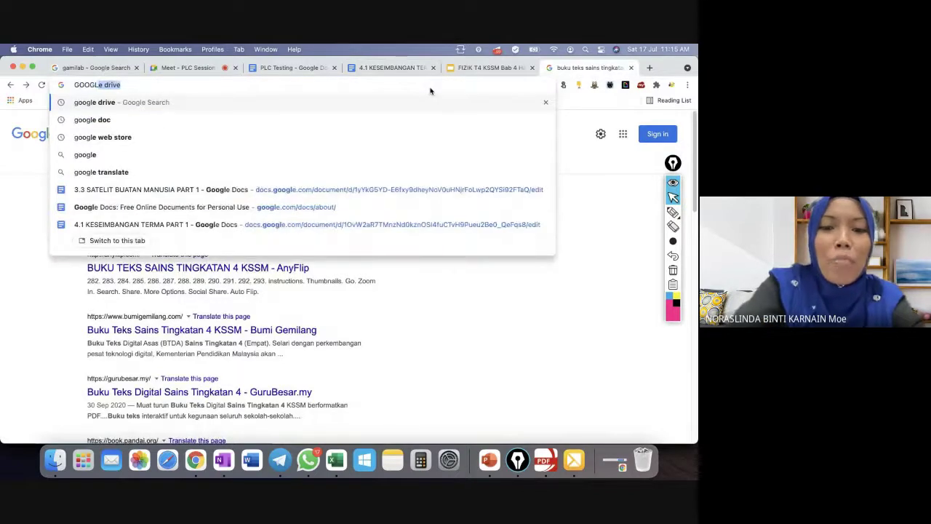
pyautogui.write('E CLASSR')
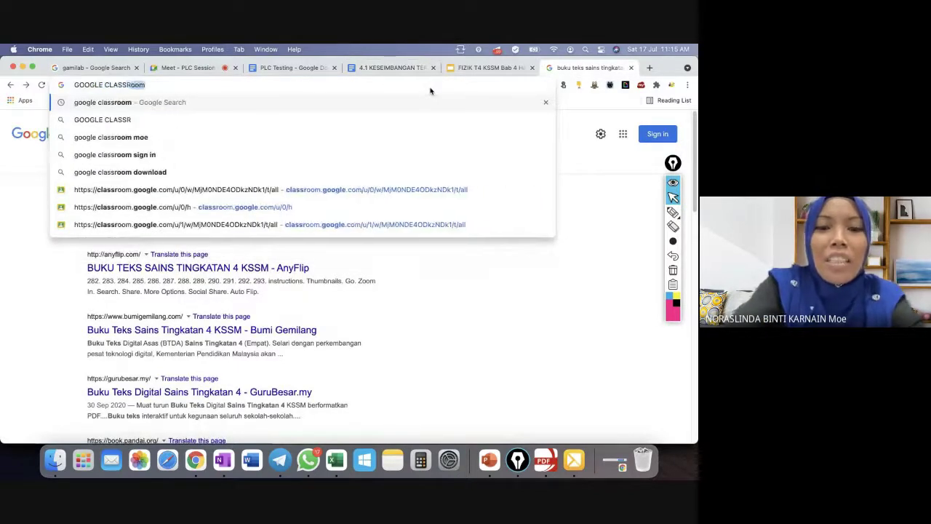
pyautogui.write('OOM')
pyautogui.press('Return')
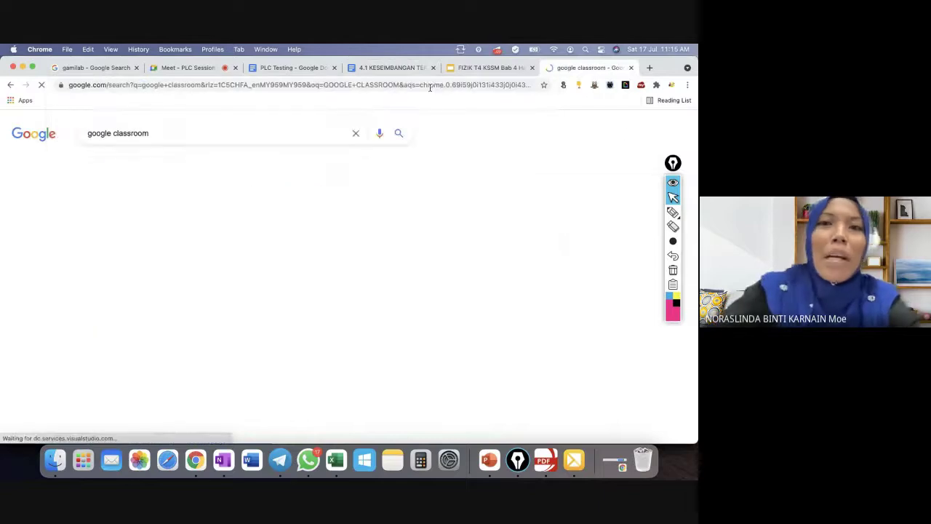
pyautogui.click(133, 217)
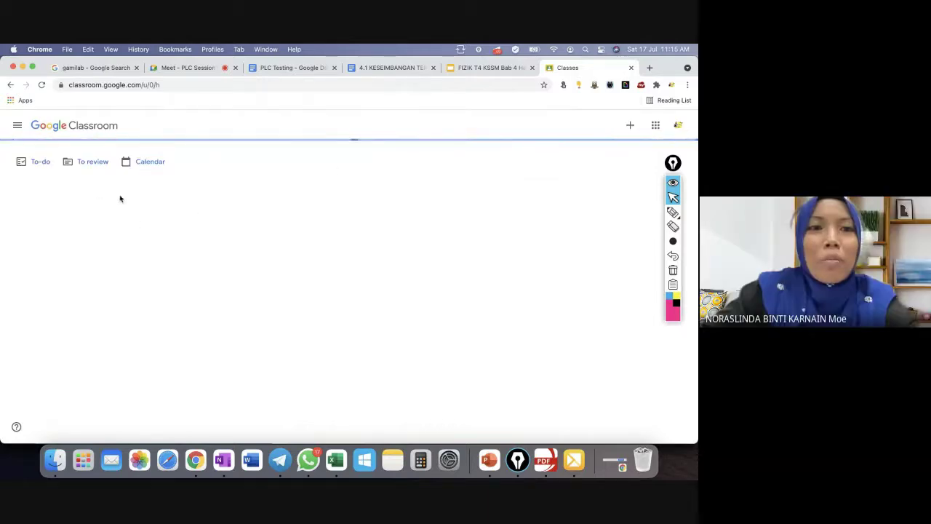
# In FIZIK 4 UM 2021 Classwork, review who turned in the Latihan Formatif 3.3 assignment.
pyautogui.click(217, 248)
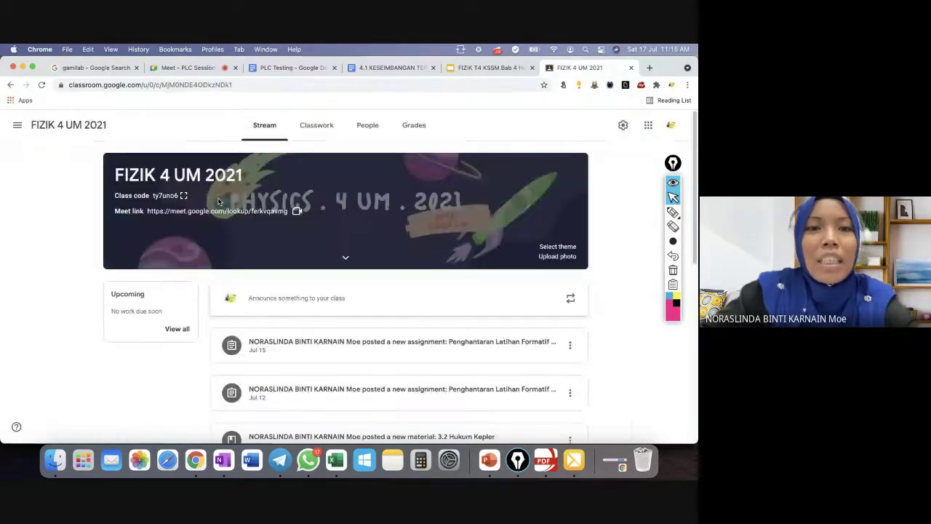
pyautogui.click(324, 134)
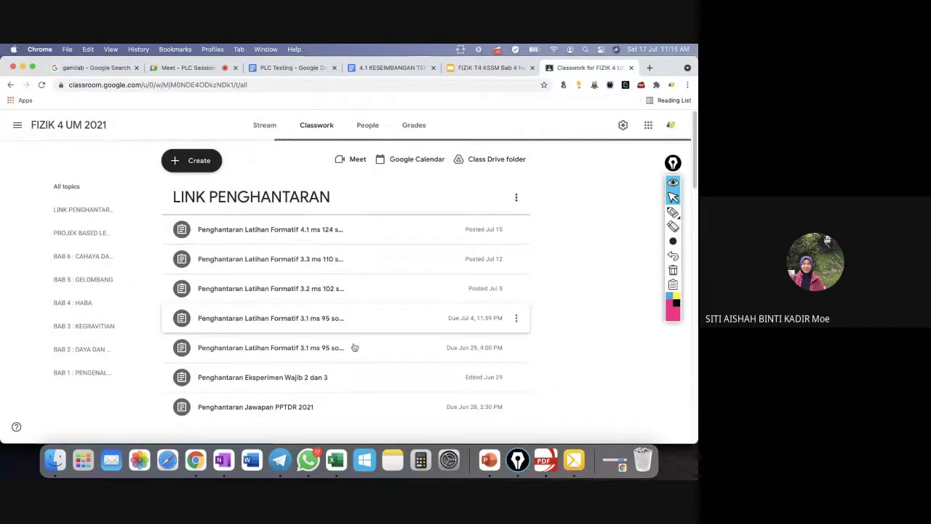
pyautogui.click(296, 231)
pyautogui.click(286, 355)
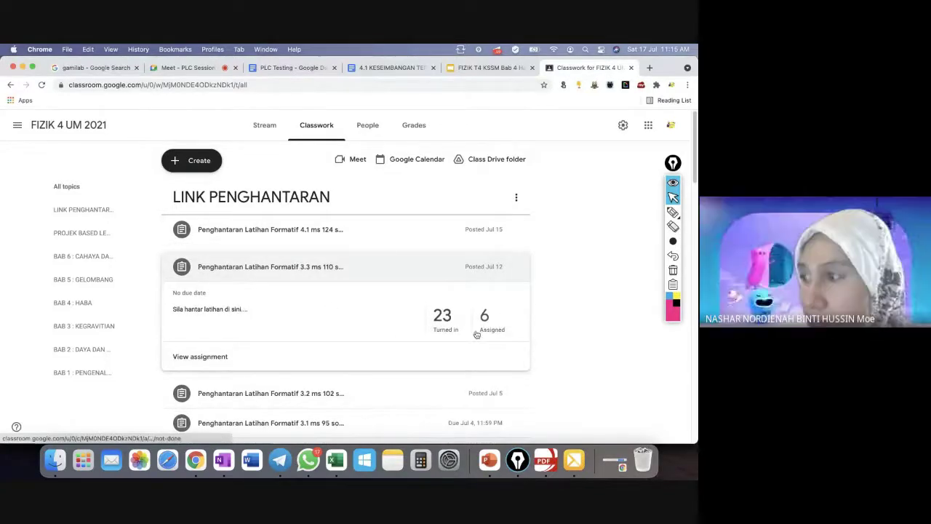
pyautogui.click(441, 318)
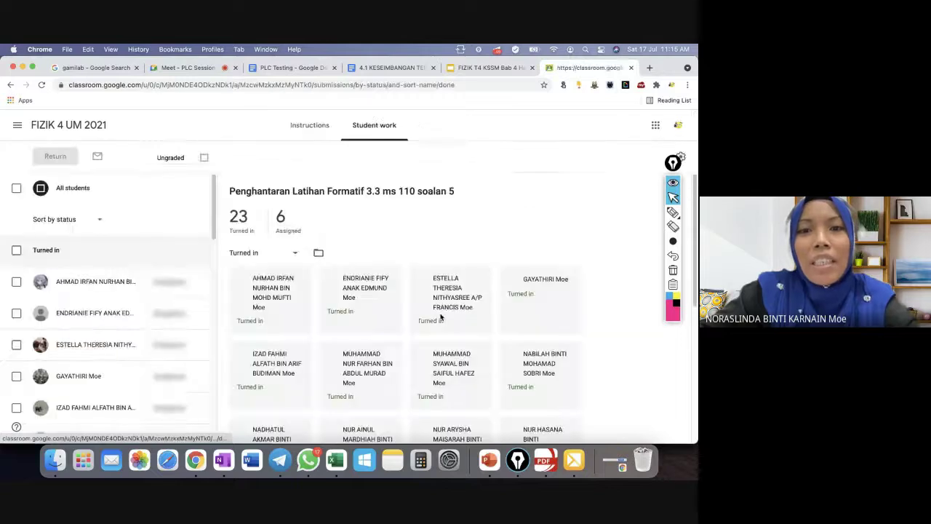
pyautogui.scroll(-2, 495, 297)
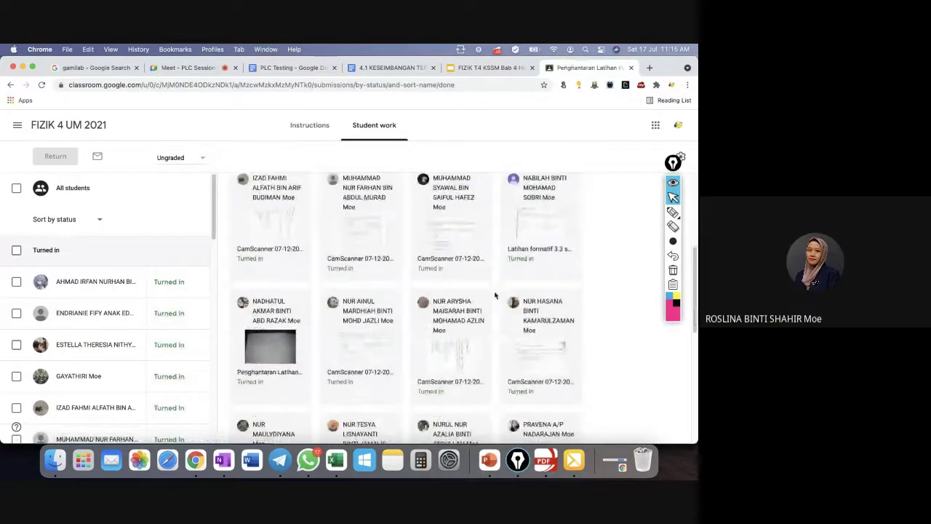
pyautogui.scroll(1, 495, 296)
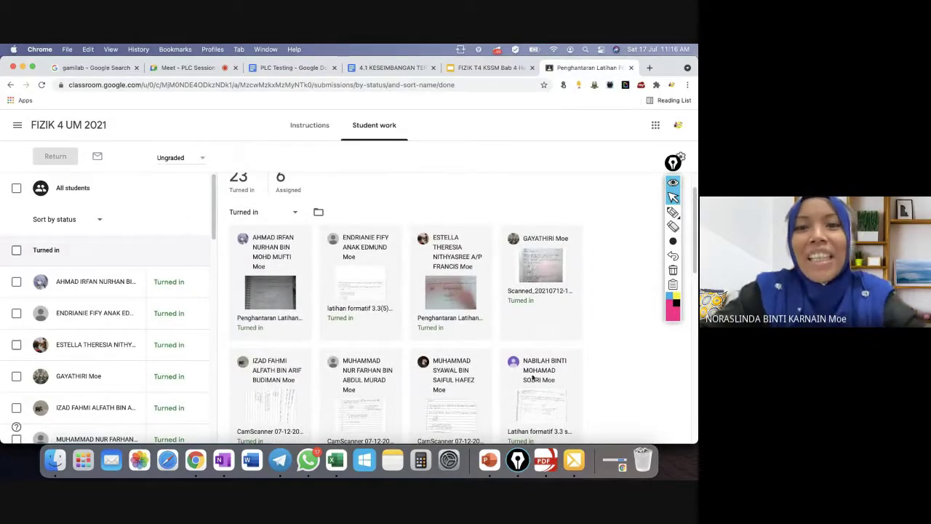
# Return to the class's Classwork list, then switch to the Keseimbangan Terma slides.
pyautogui.click(47, 128)
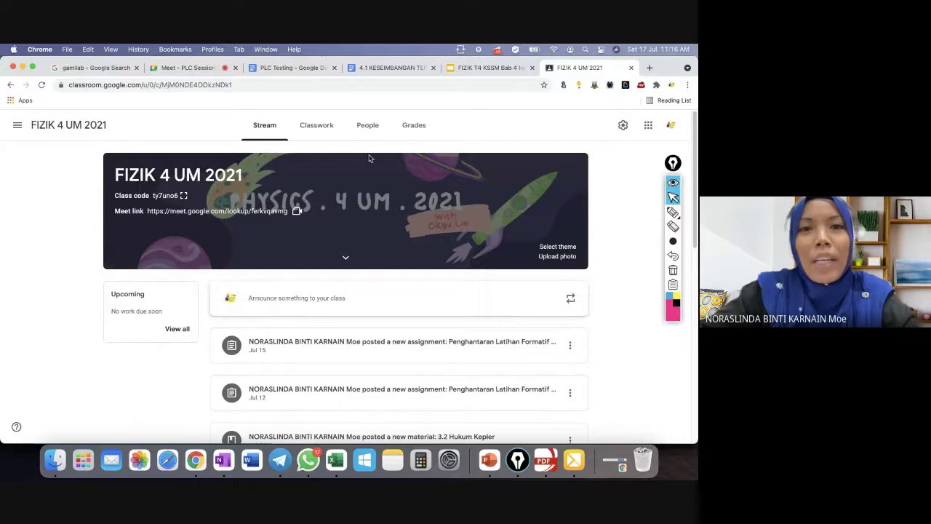
pyautogui.click(316, 127)
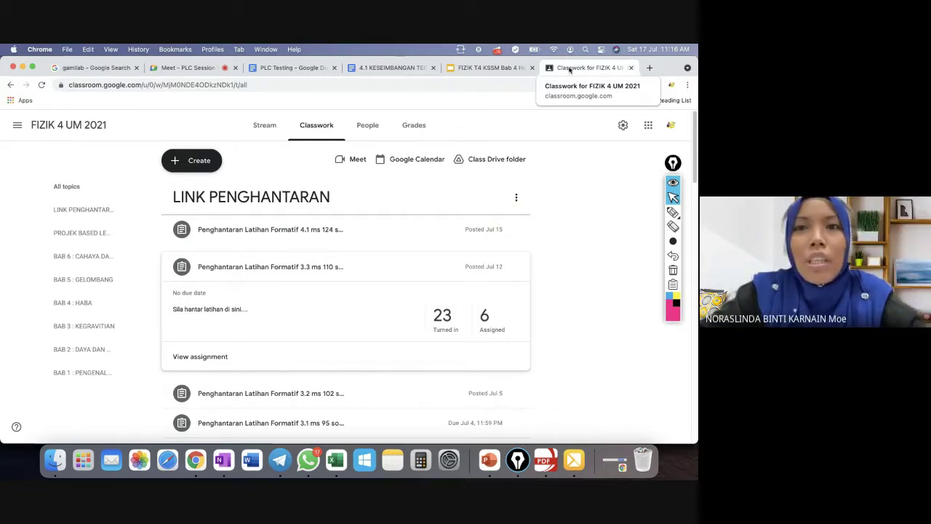
pyautogui.click(495, 68)
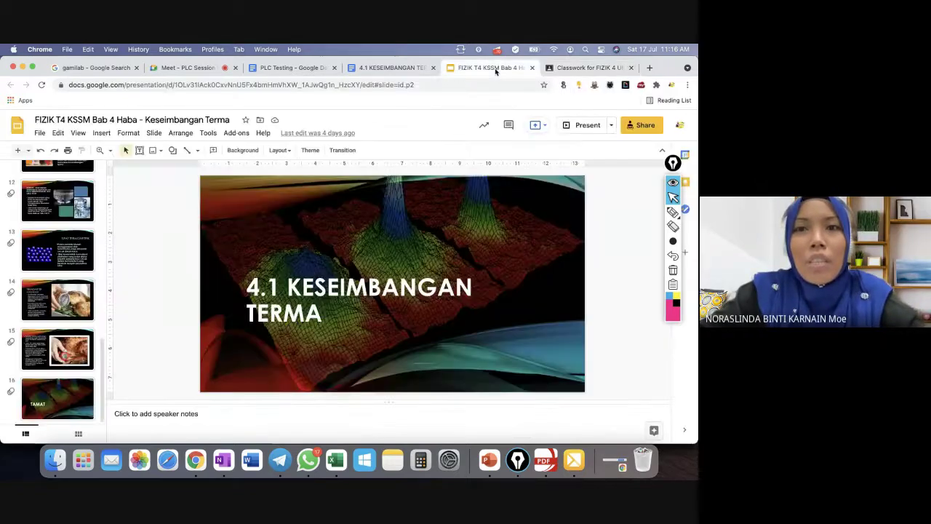
# Close the Keseimbangan Terma slides and scroll the hyperdoc back to its top rows.
pyautogui.click(532, 68)
pyautogui.click(392, 68)
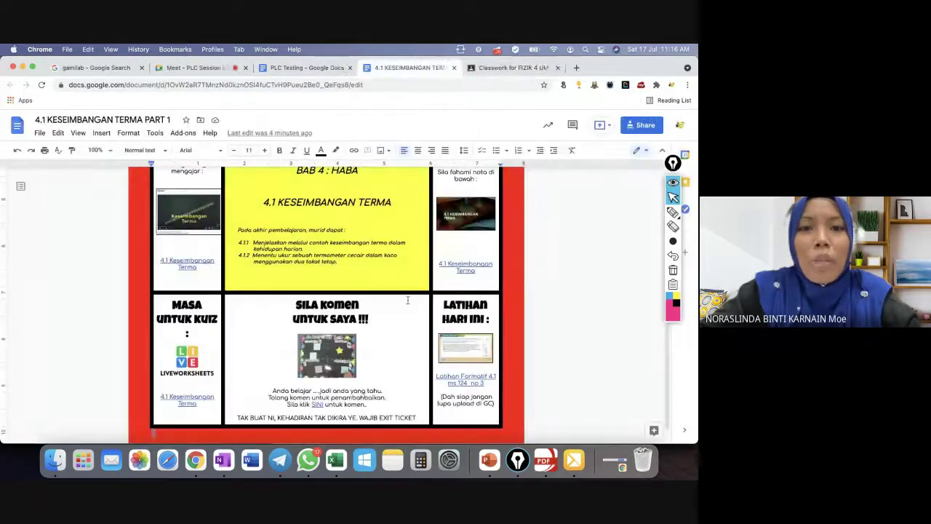
pyautogui.scroll(1, 421, 371)
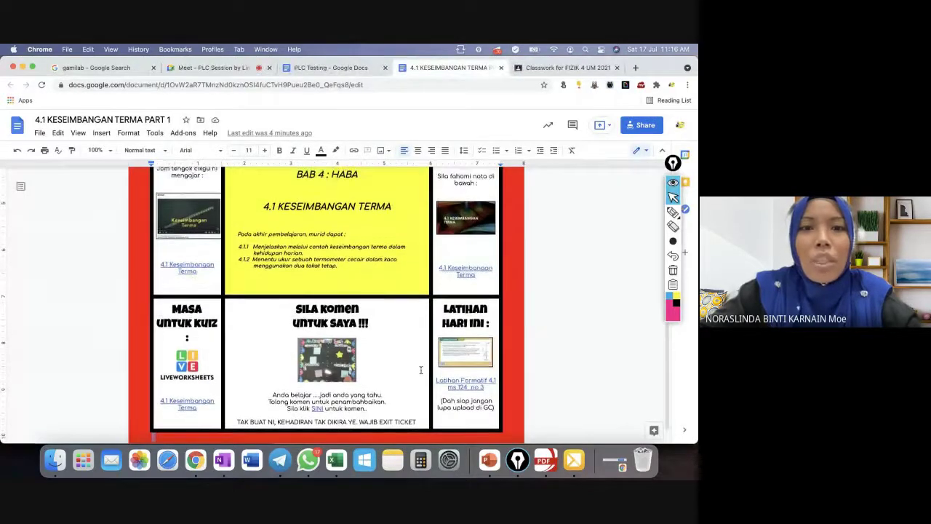
pyautogui.scroll(-2, 420, 371)
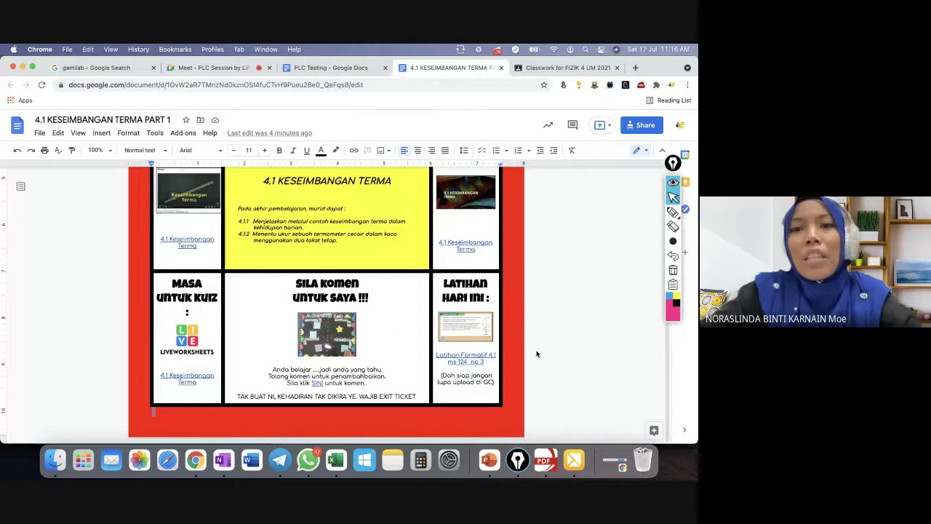
pyautogui.scroll(10, 550, 333)
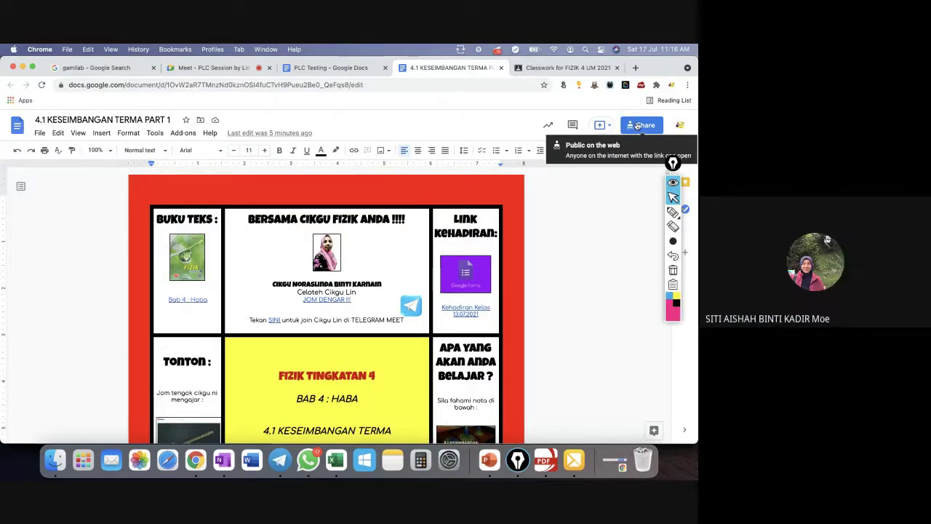
# Change General access from Restricted to Anyone with the link as viewer and copy the link.
pyautogui.click(638, 125)
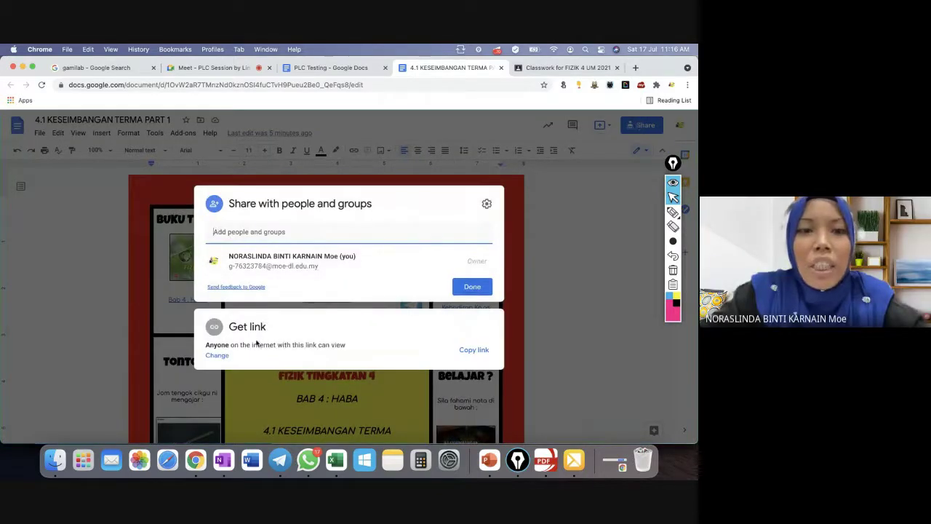
pyautogui.click(258, 342)
pyautogui.click(290, 318)
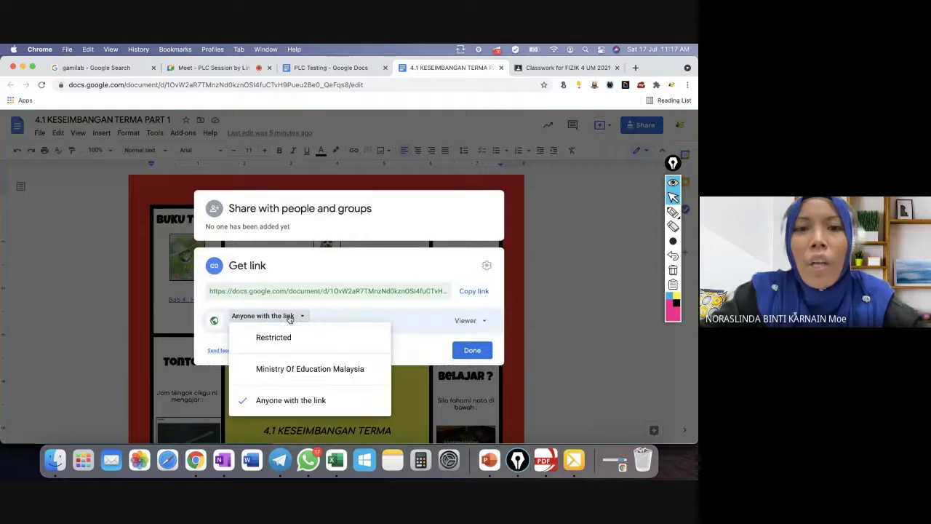
pyautogui.click(291, 342)
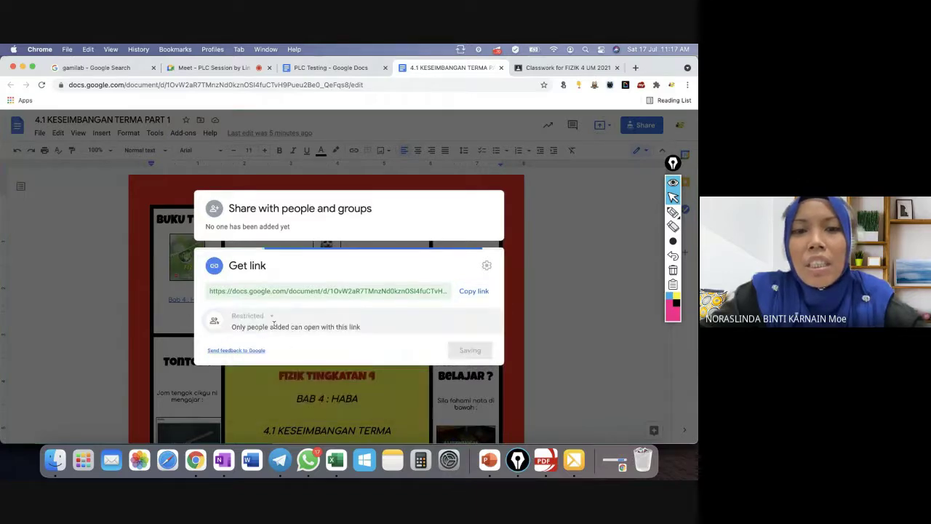
pyautogui.click(271, 321)
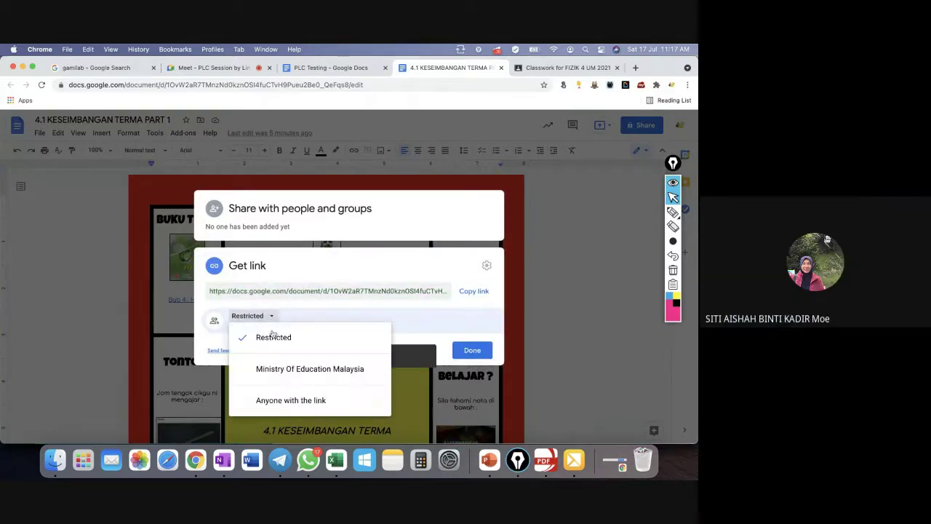
pyautogui.click(289, 399)
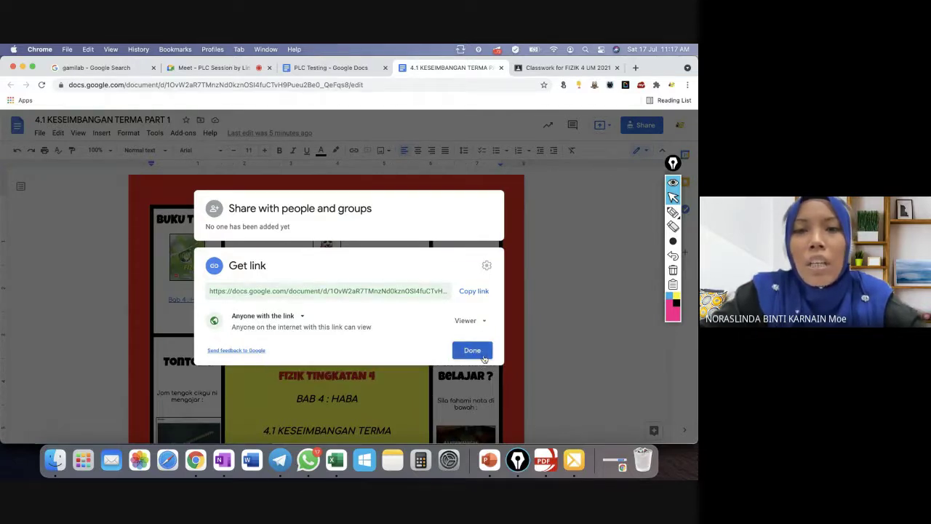
pyautogui.click(480, 294)
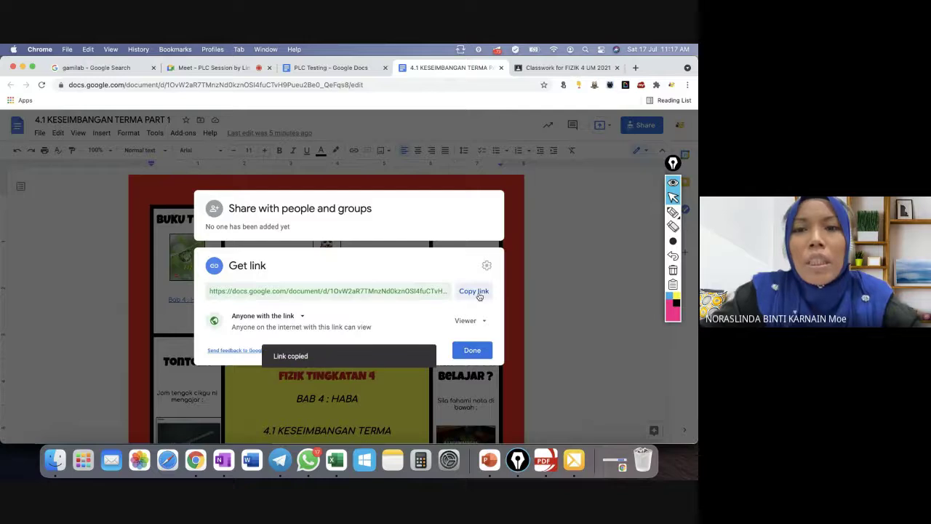
pyautogui.click(481, 351)
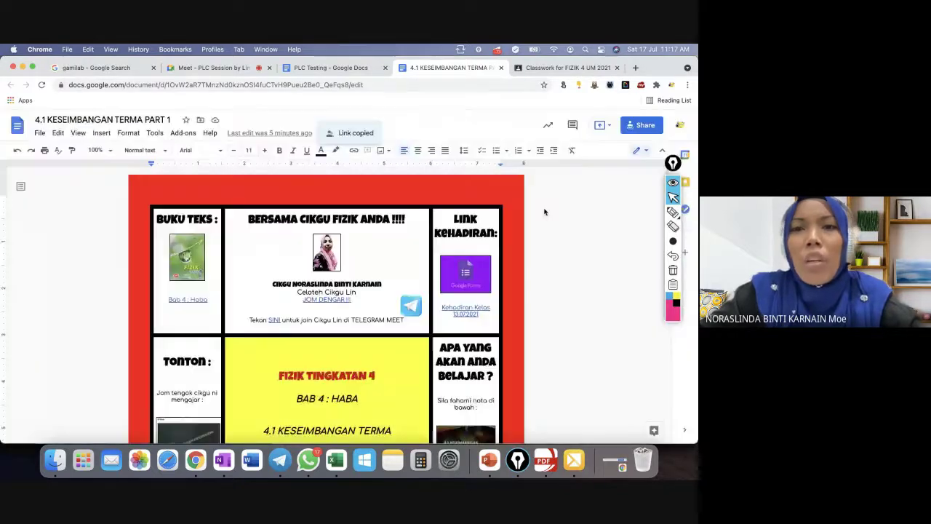
# Review the Activity dashboard's All viewers list, then close the dashboard.
pyautogui.click(548, 126)
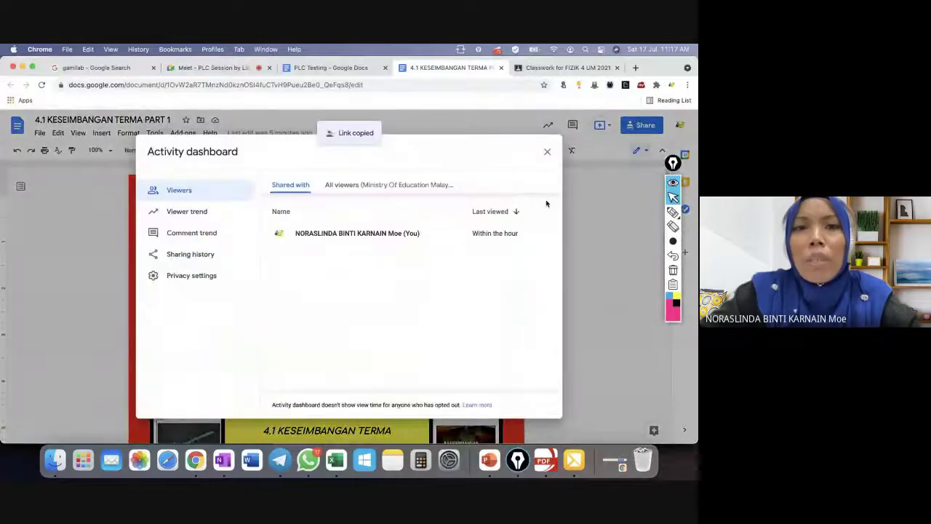
pyautogui.click(393, 187)
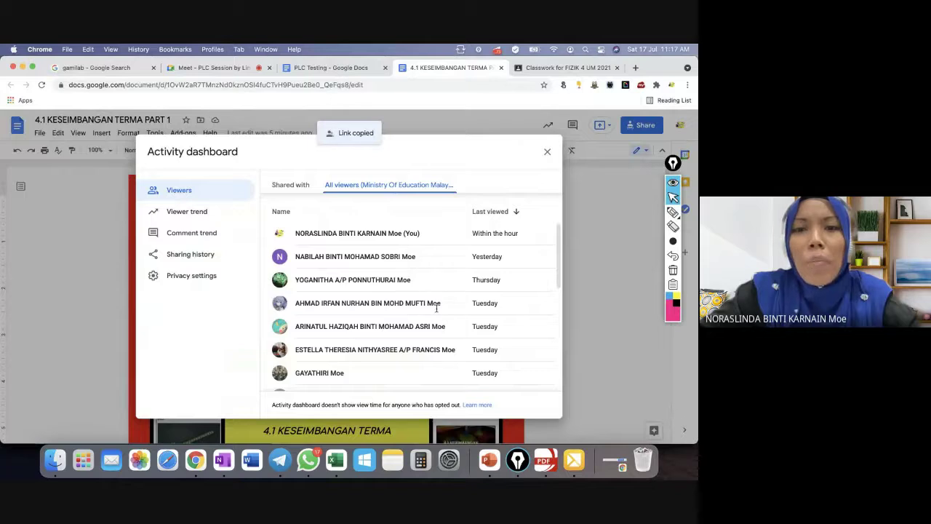
pyautogui.scroll(-10, 385, 373)
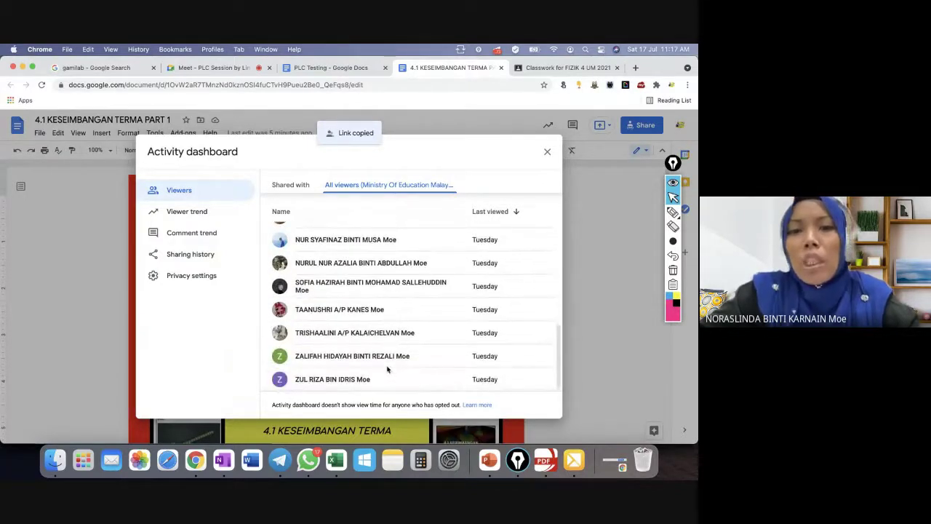
pyautogui.scroll(3, 413, 315)
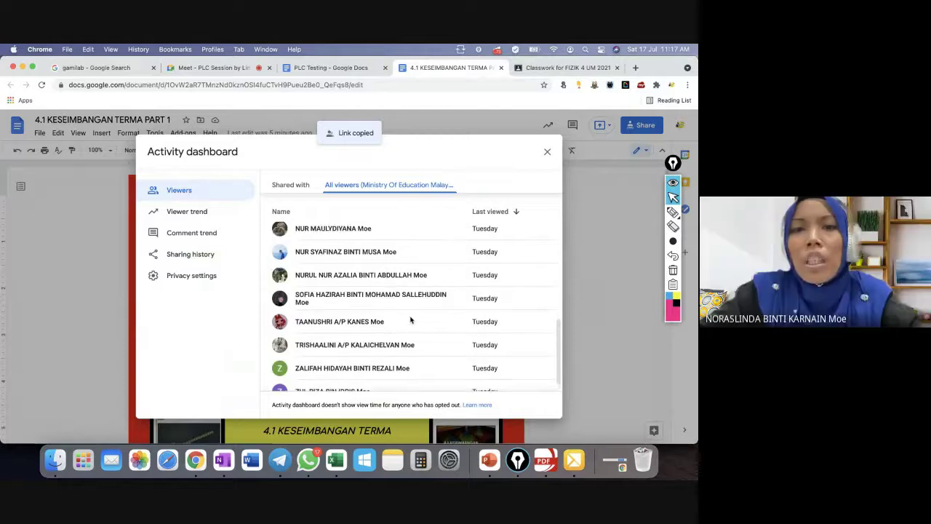
pyautogui.scroll(10, 411, 320)
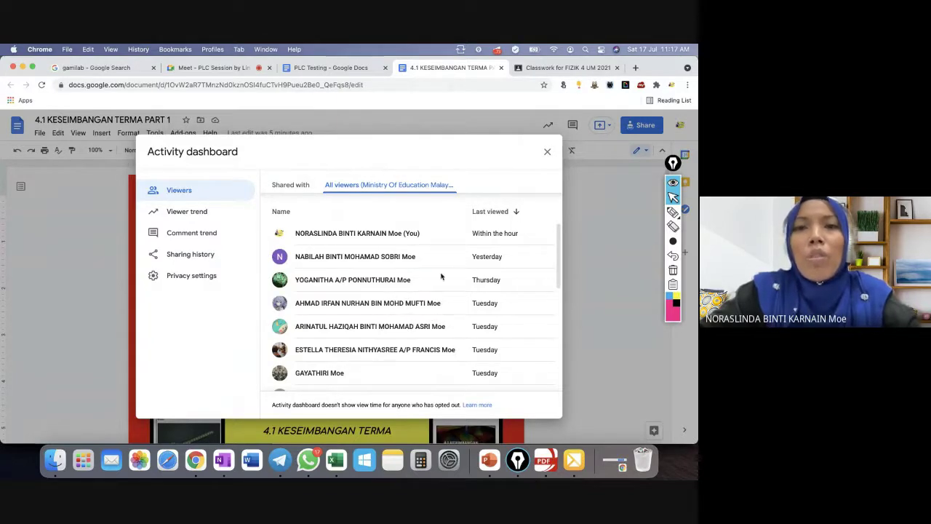
pyautogui.click(547, 154)
# Scroll through the PdPC 4UM 2021 channel's hyperdoc post in Telegram, then return to Chrome.
pyautogui.click(280, 459)
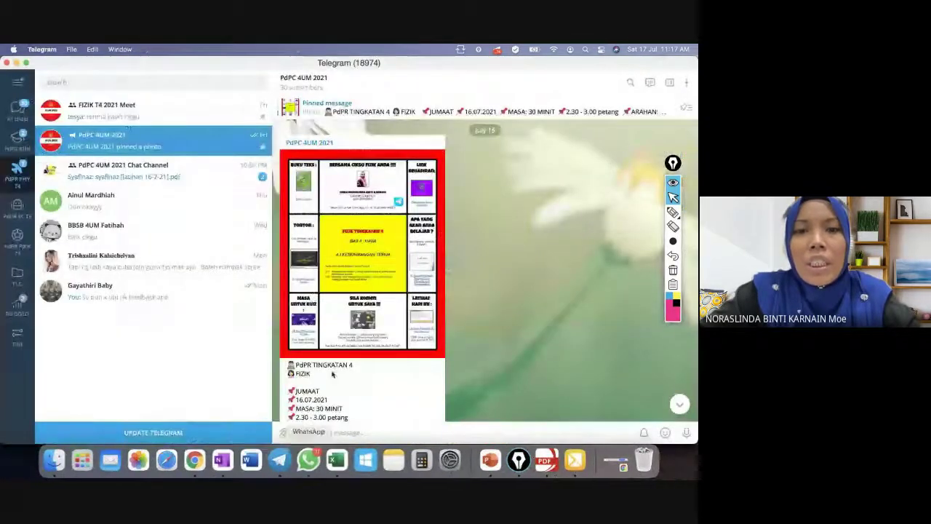
pyautogui.scroll(-5, 328, 327)
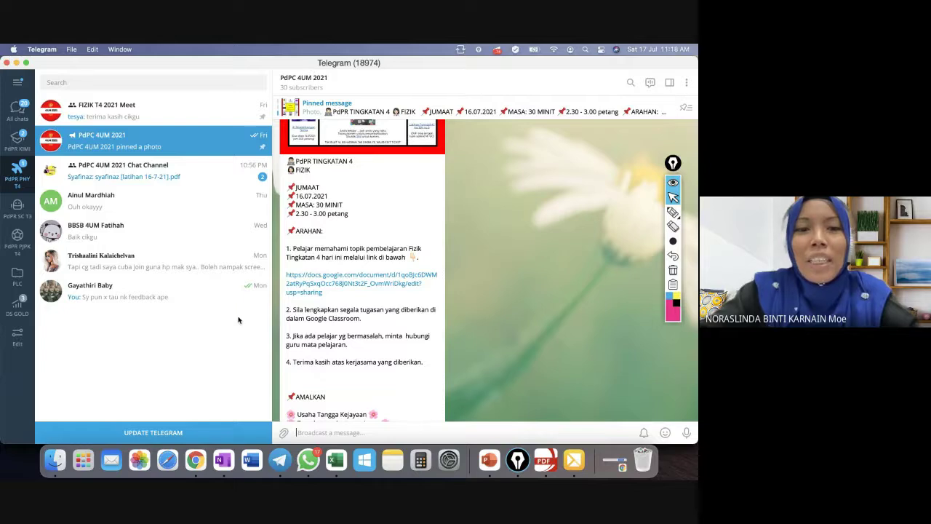
pyautogui.click(195, 459)
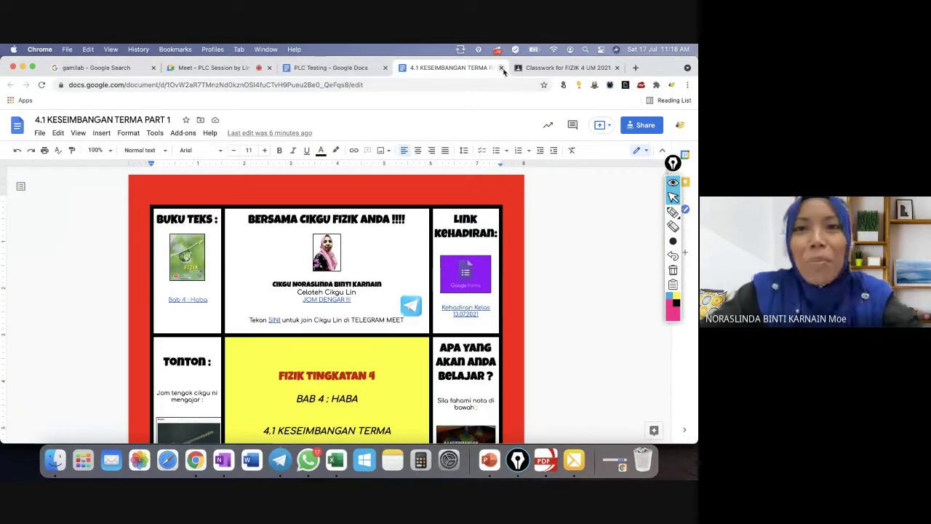
# Close the Docs, Classroom and PLC Testing tabs, ending on the gamilab search results.
pyautogui.click(501, 67)
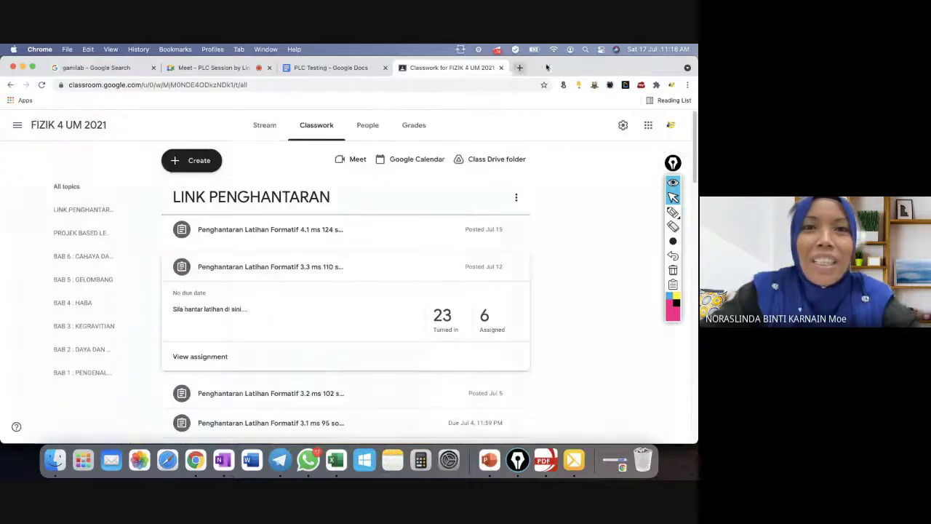
pyautogui.click(502, 68)
pyautogui.click(385, 68)
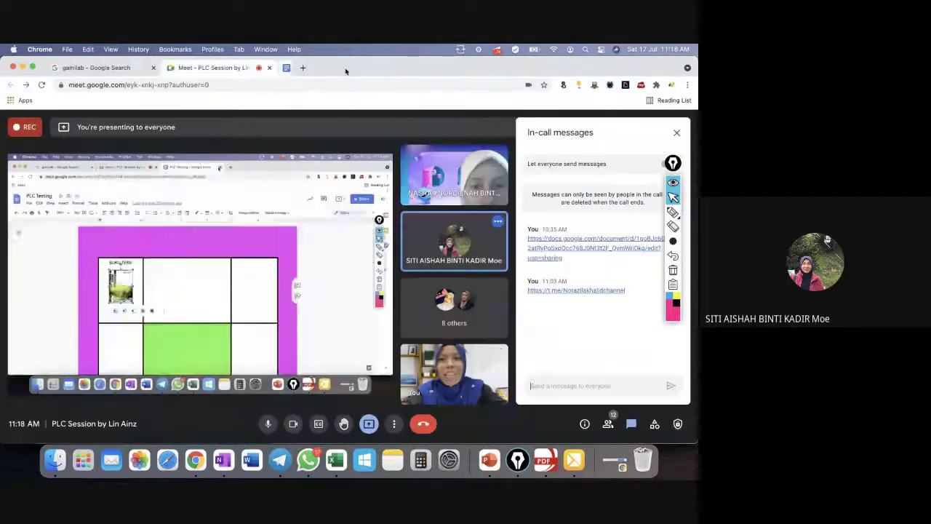
pyautogui.click(117, 68)
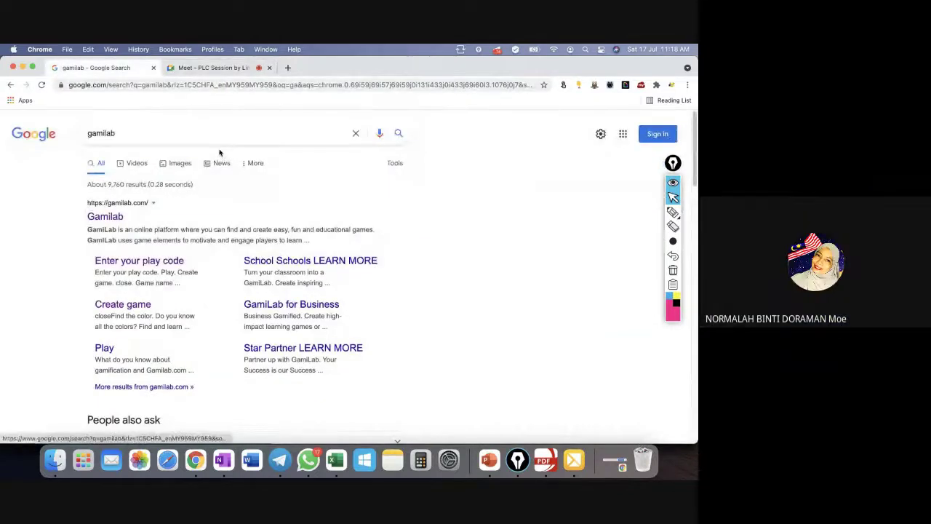
pyautogui.click(202, 68)
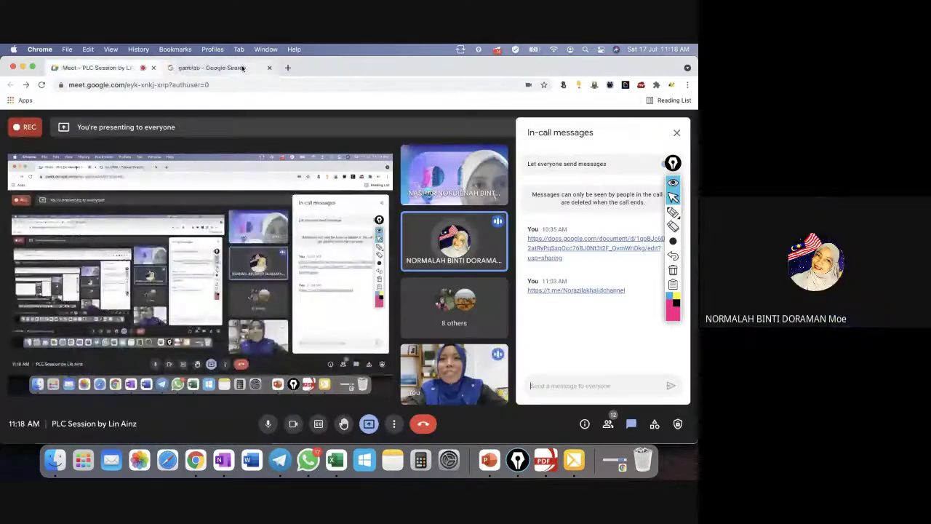
pyautogui.click(218, 68)
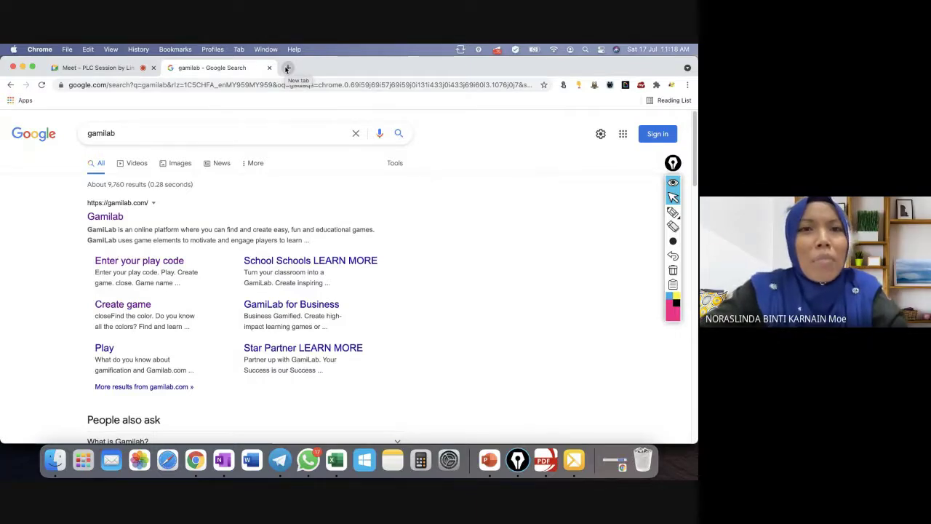
pyautogui.click(288, 69)
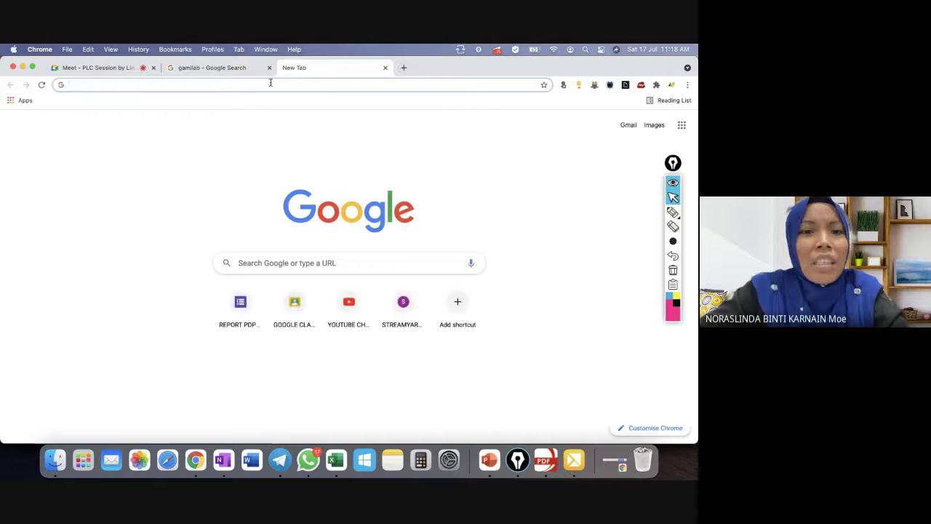
pyautogui.write('PADLET')
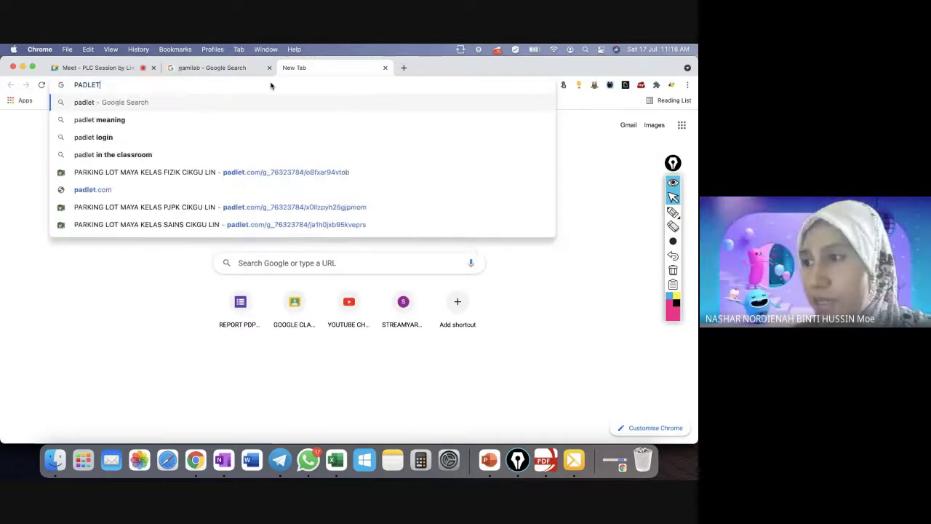
pyautogui.press('Return')
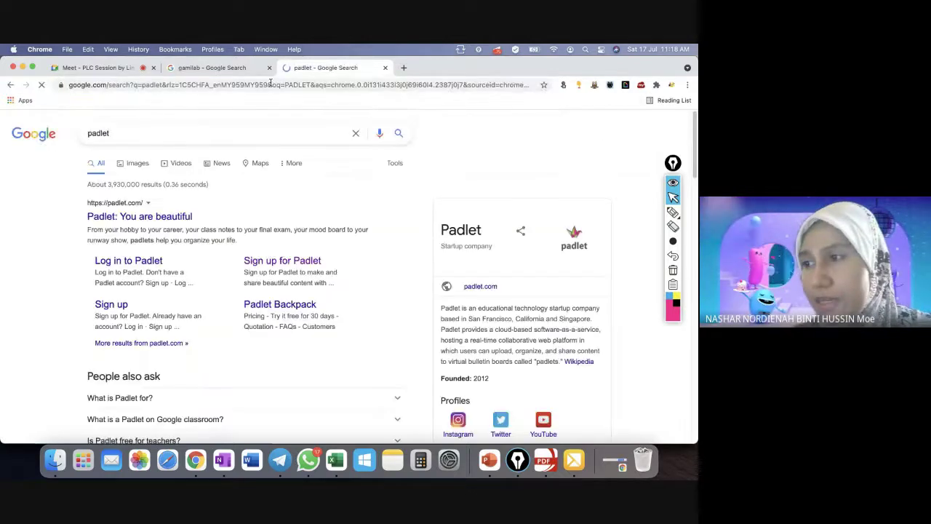
pyautogui.click(146, 220)
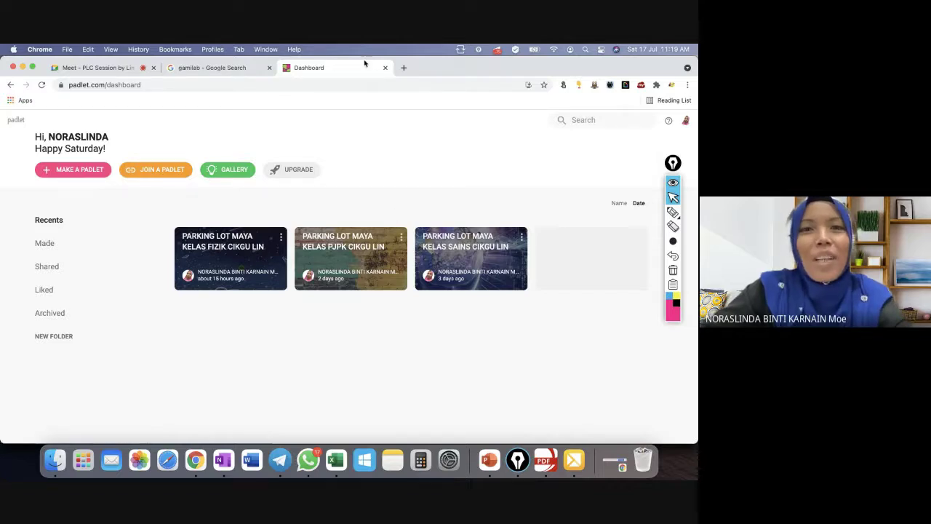
pyautogui.click(385, 67)
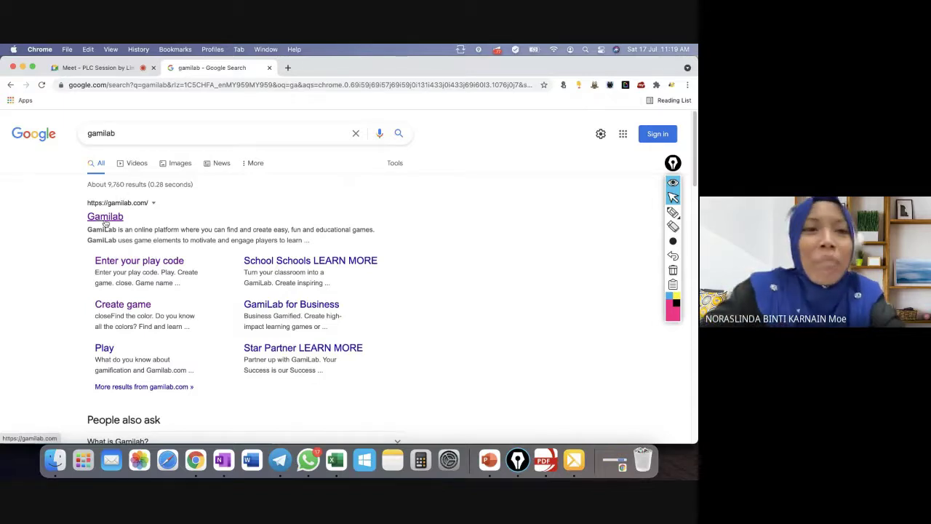
# Open Gamilab, log in with the school Google account, and view the My Games list.
pyautogui.click(106, 220)
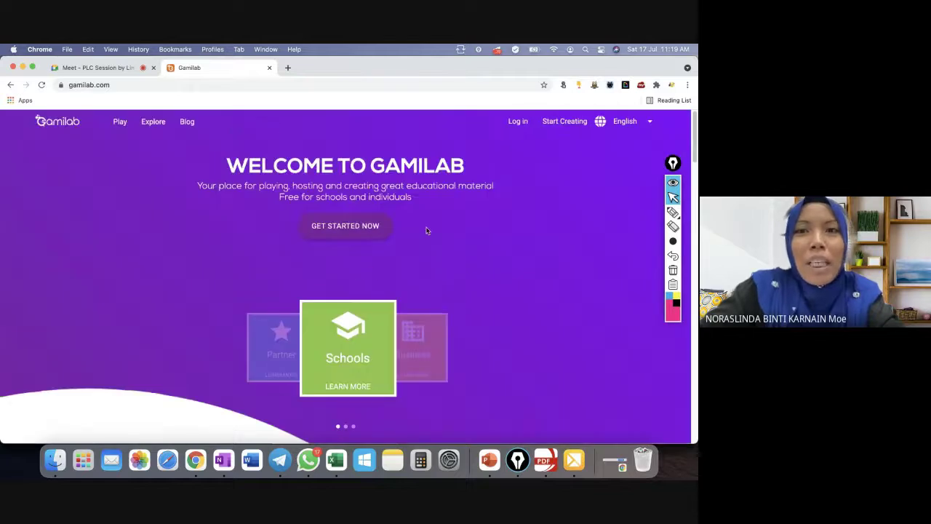
pyautogui.click(517, 121)
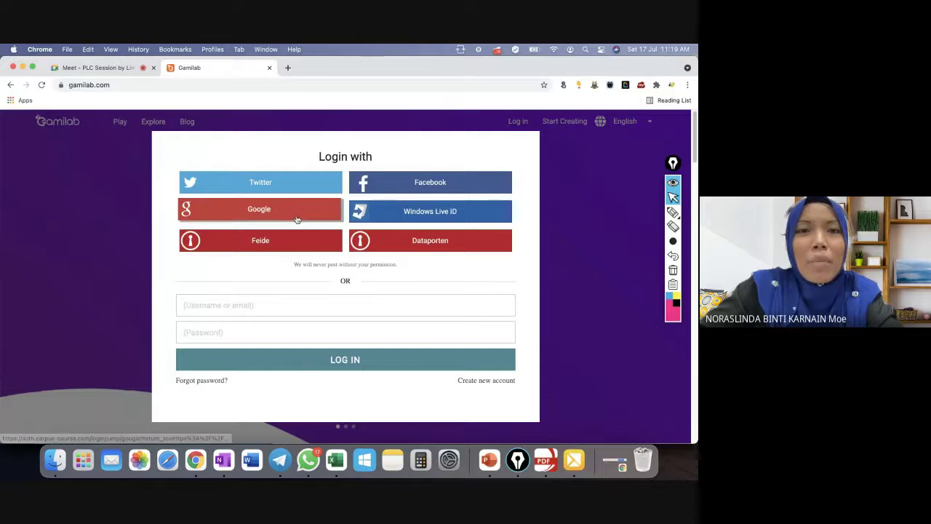
pyautogui.click(297, 217)
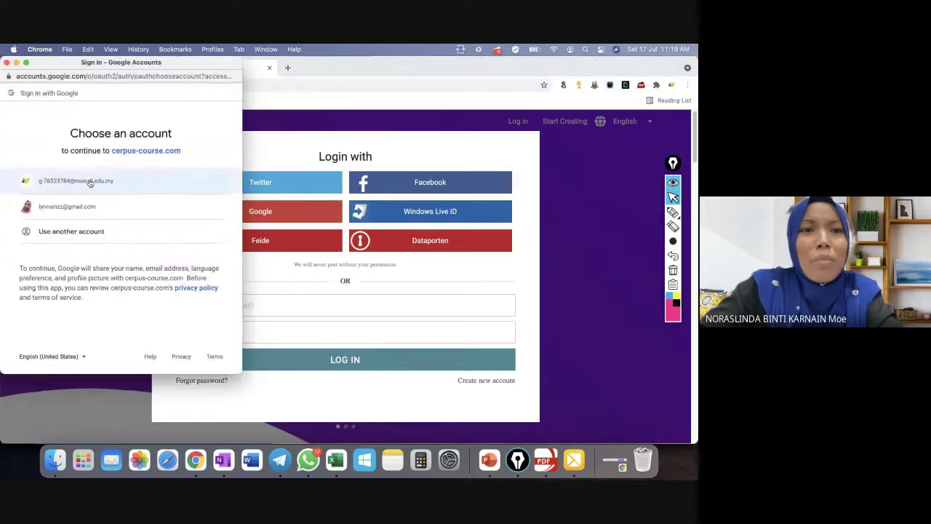
pyautogui.click(90, 183)
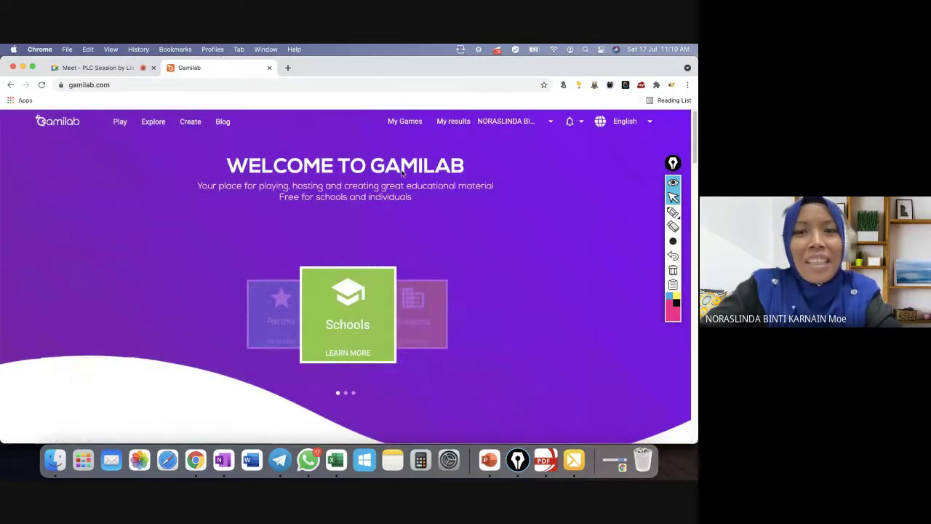
pyautogui.click(401, 123)
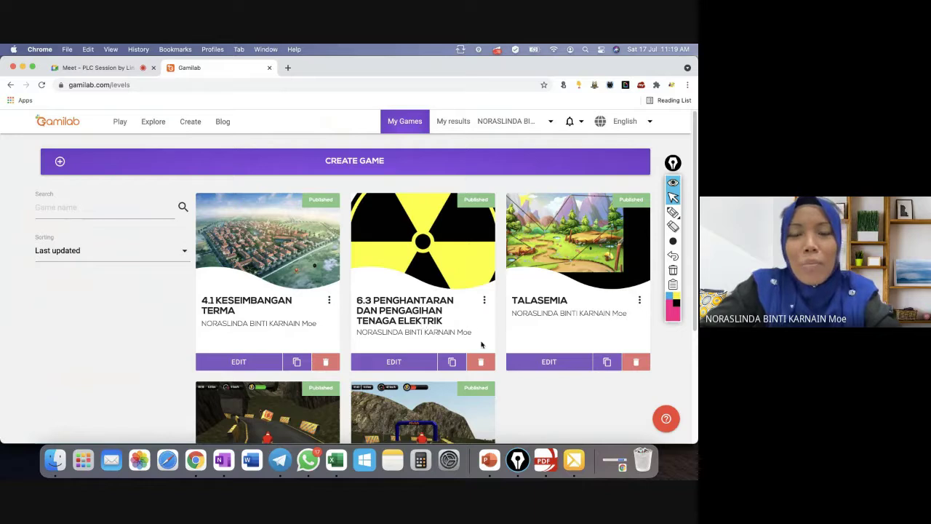
# Find the '4.1 KESEIMBANGAN TERMA' card in My Games and open it in the editor.
pyautogui.scroll(-5, 422, 314)
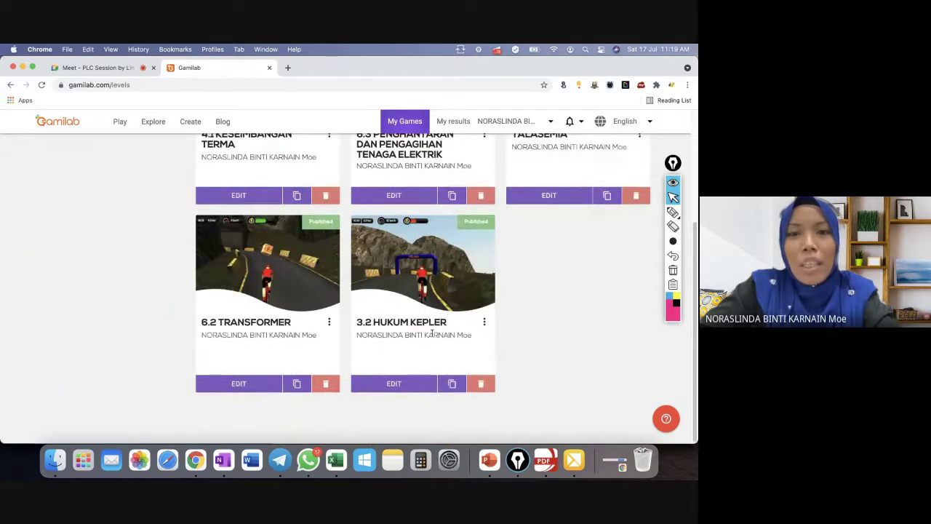
pyautogui.scroll(2, 431, 333)
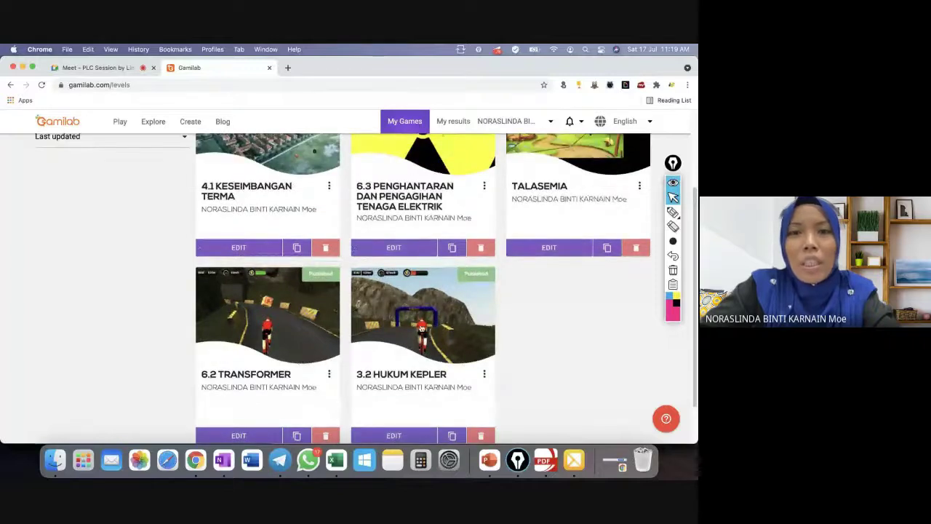
pyautogui.scroll(1, 473, 327)
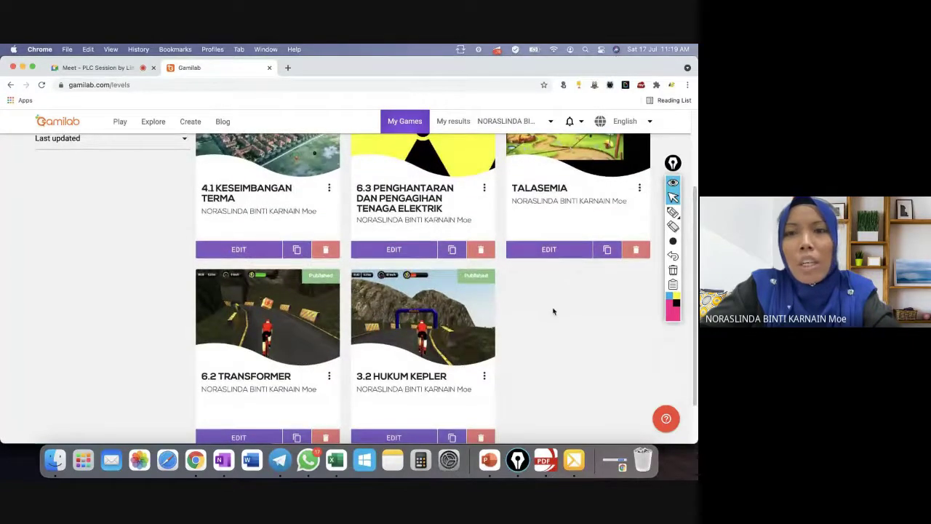
pyautogui.scroll(3, 554, 315)
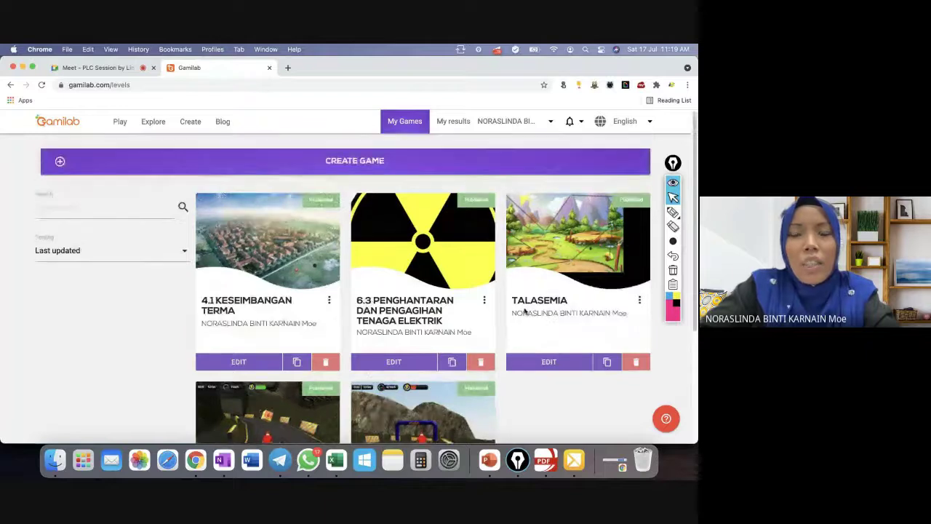
pyautogui.scroll(-5, 501, 313)
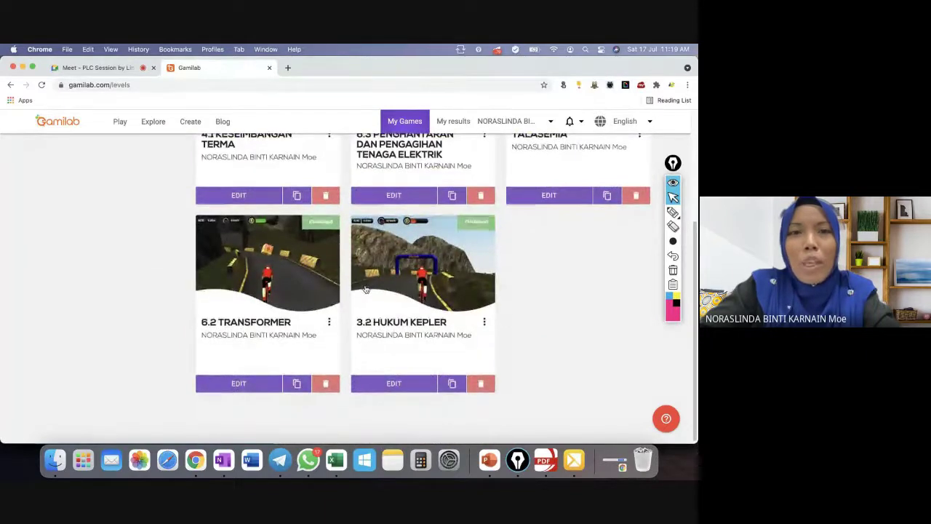
pyautogui.scroll(3, 240, 193)
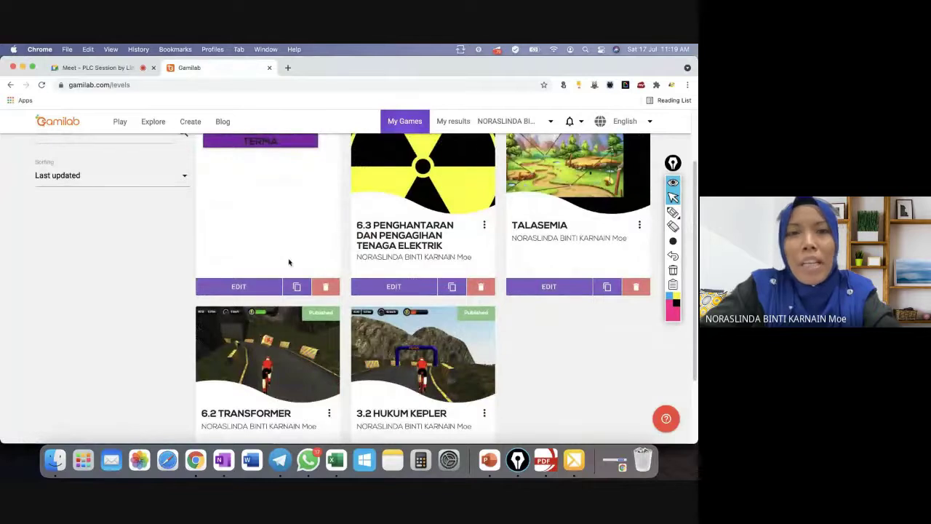
pyautogui.scroll(-1, 289, 262)
pyautogui.scroll(3, 289, 260)
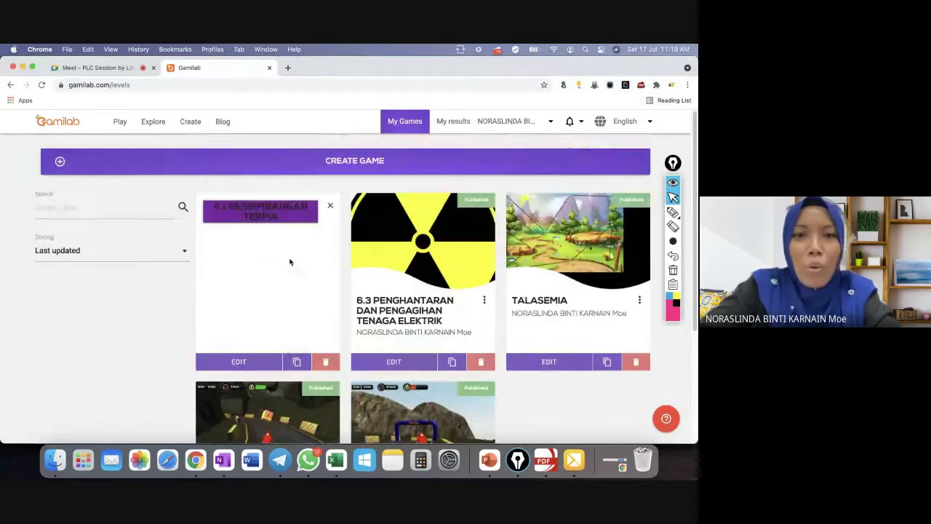
pyautogui.click(244, 361)
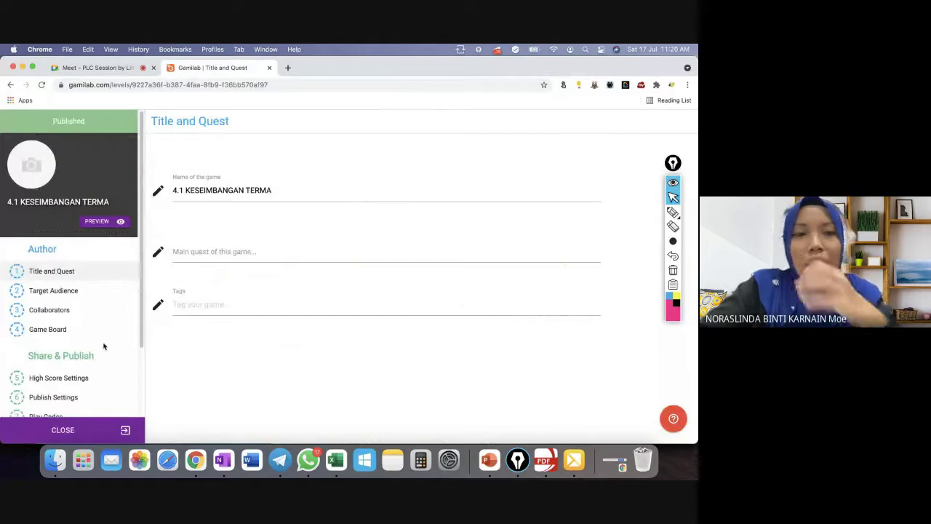
# Copy the 4.1 game's QEI95L play-code link, then leave the editor for My Games.
pyautogui.scroll(-3, 125, 308)
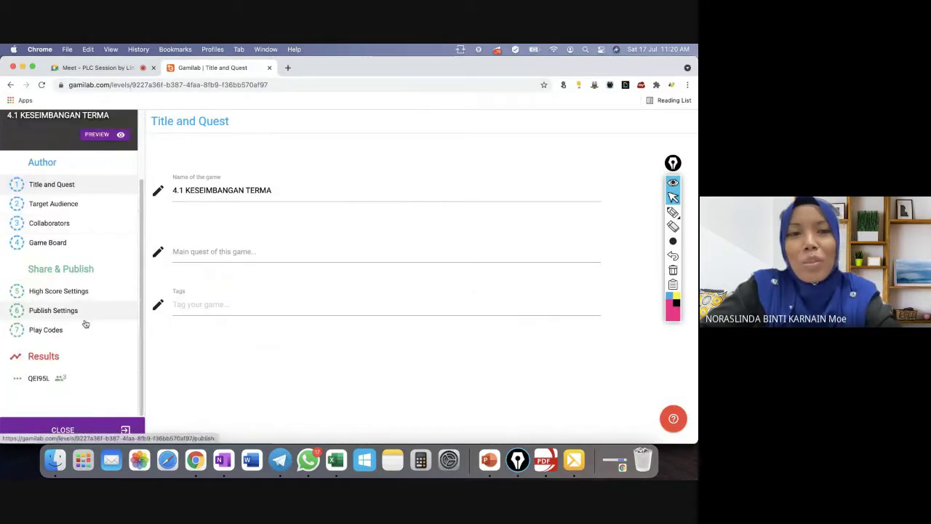
pyautogui.click(54, 328)
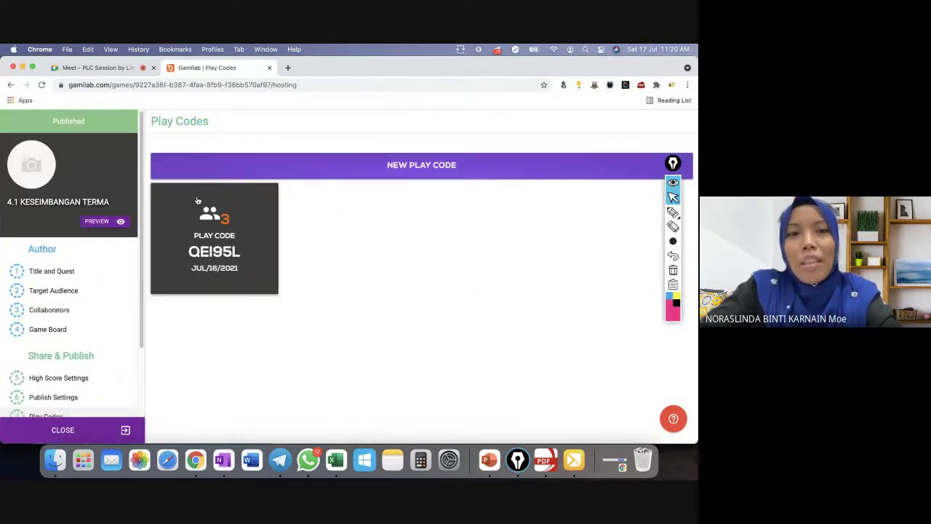
pyautogui.click(202, 211)
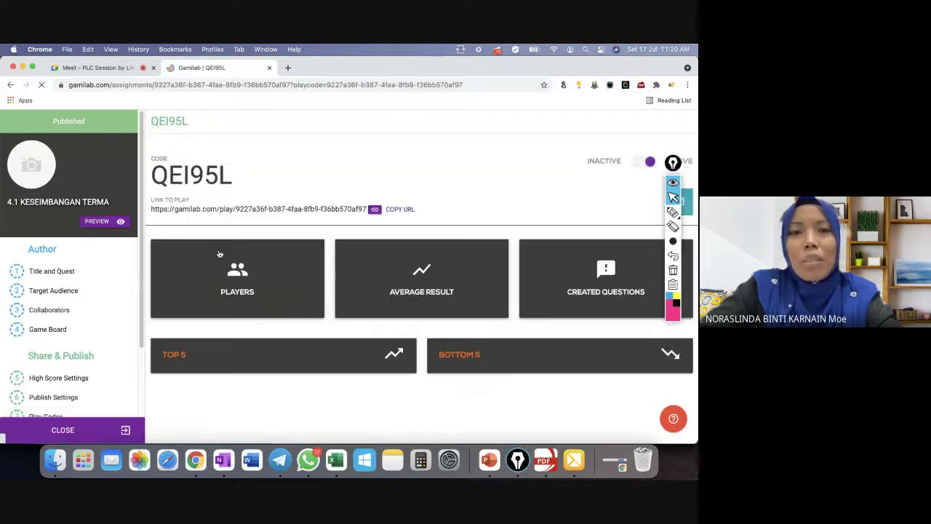
pyautogui.click(402, 209)
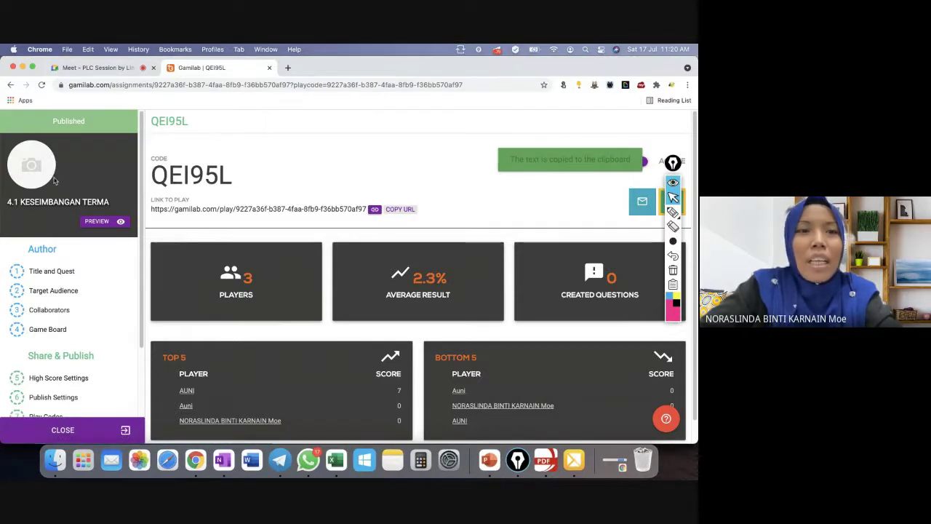
pyautogui.click(11, 86)
pyautogui.click(10, 85)
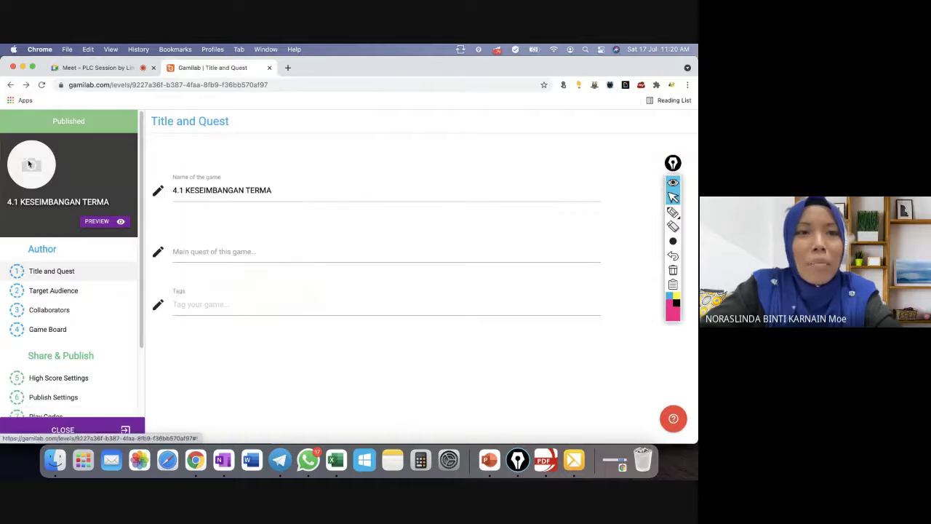
pyautogui.scroll(-1, 117, 225)
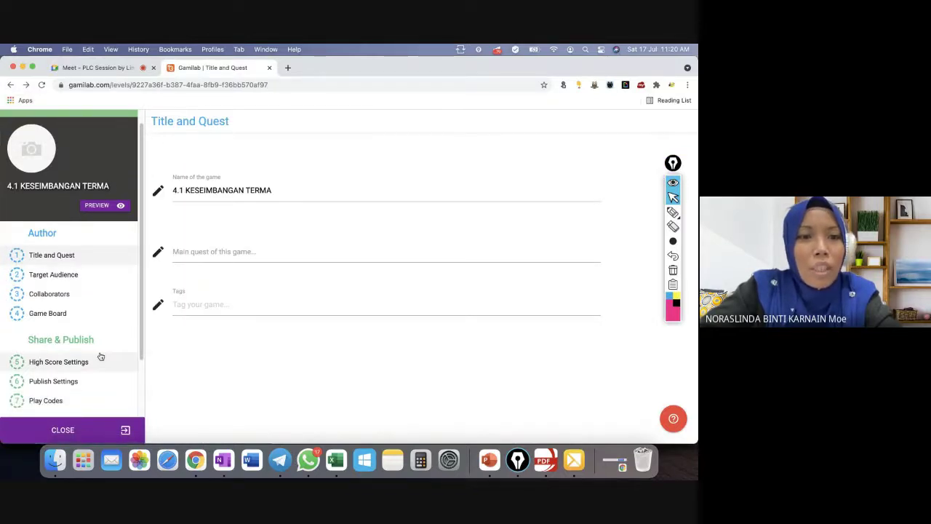
pyautogui.click(80, 432)
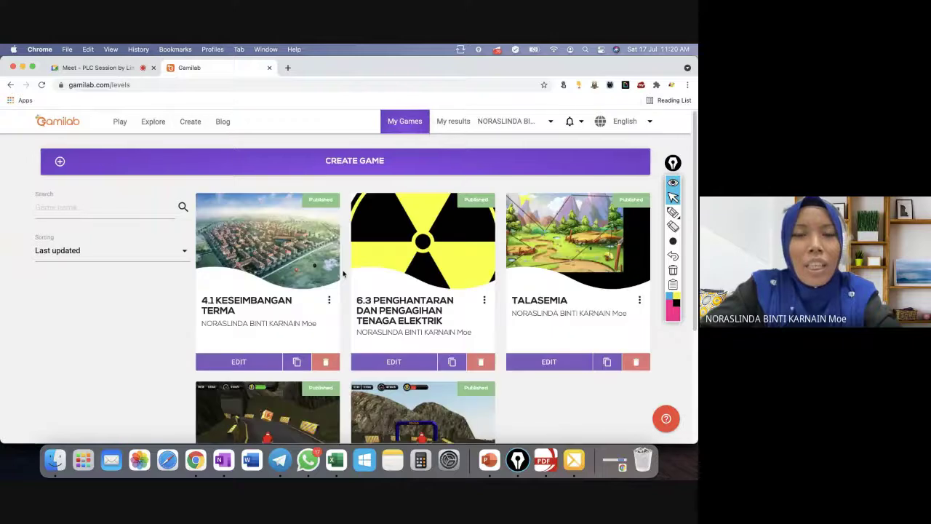
# Copy the 6.2 TRANSFORMER game's I6CLYV play link and switch to the Meet call.
pyautogui.scroll(-5, 456, 375)
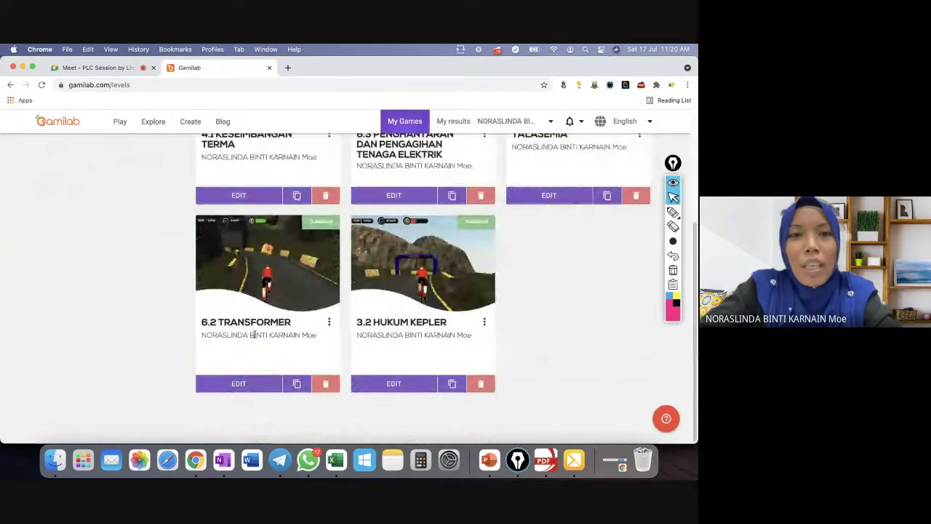
pyautogui.click(239, 384)
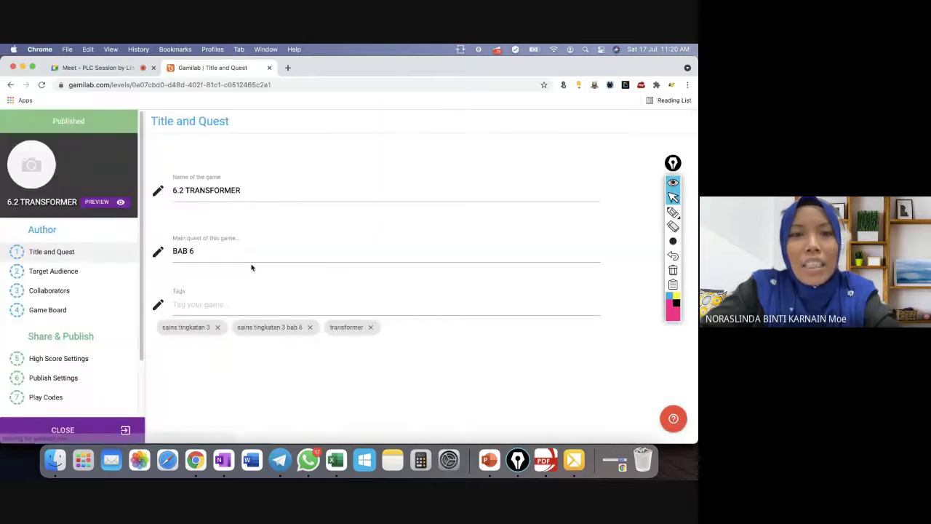
pyautogui.click(66, 403)
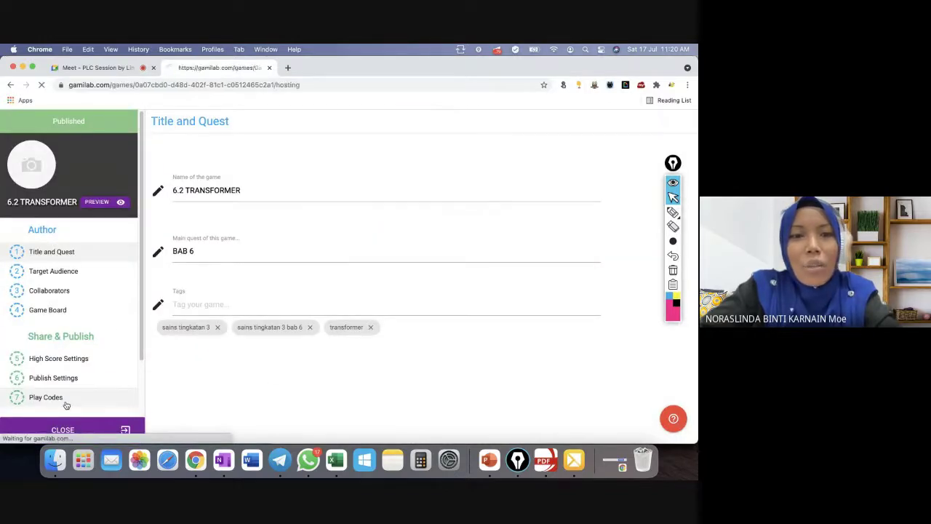
pyautogui.click(225, 248)
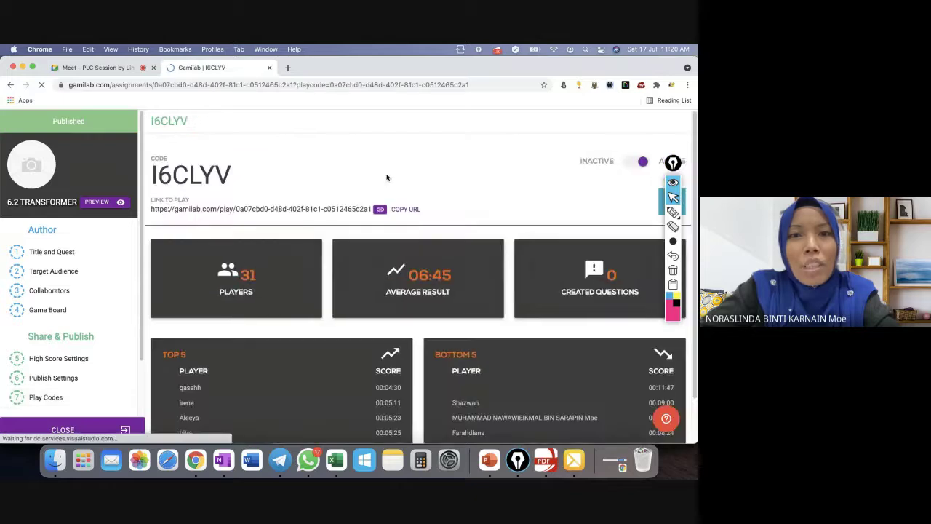
pyautogui.click(406, 210)
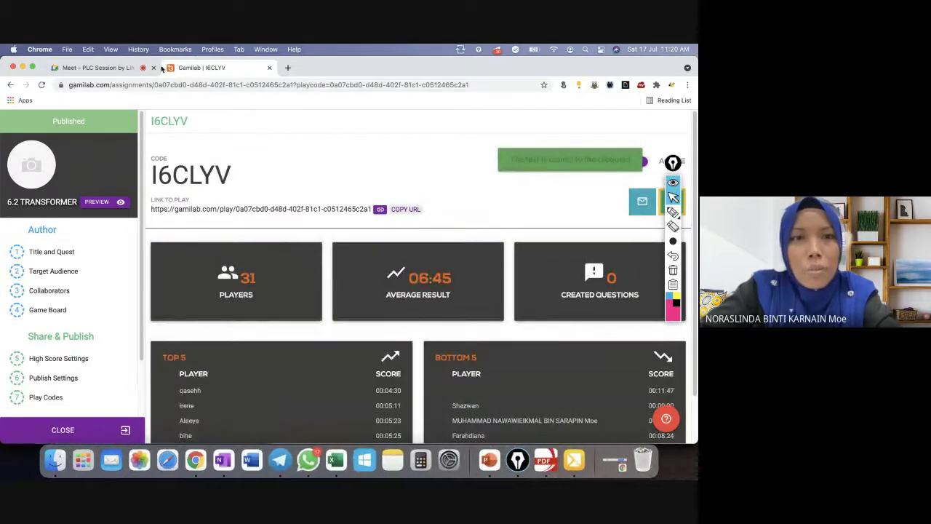
pyautogui.click(102, 67)
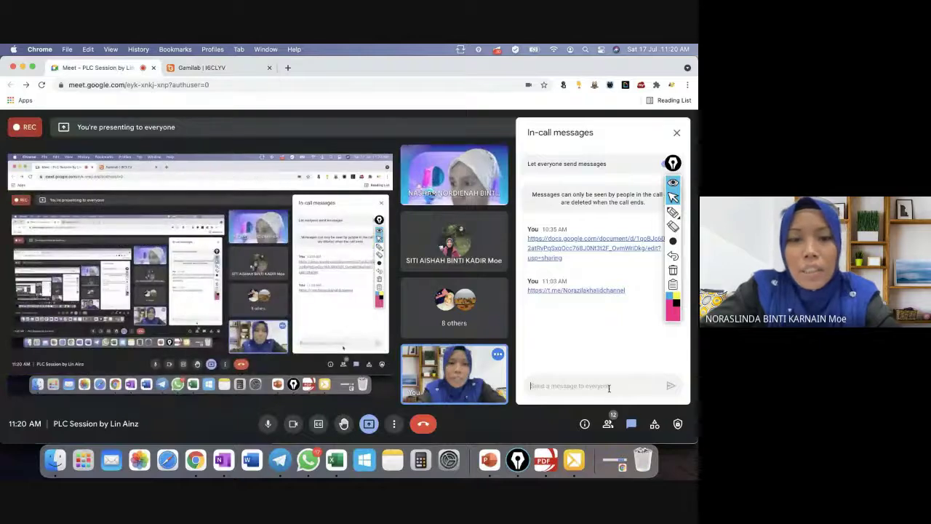
# Post the copied 6.2 TRANSFORMER play link in the Meet chat, then return to Gamilab.
pyautogui.click(611, 387)
pyautogui.press('super+v')
pyautogui.press('Return')
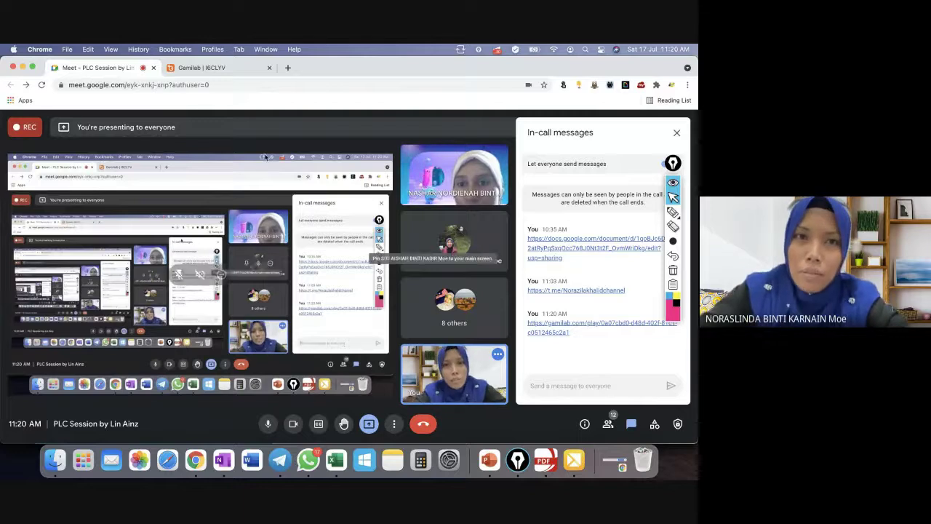
pyautogui.click(233, 70)
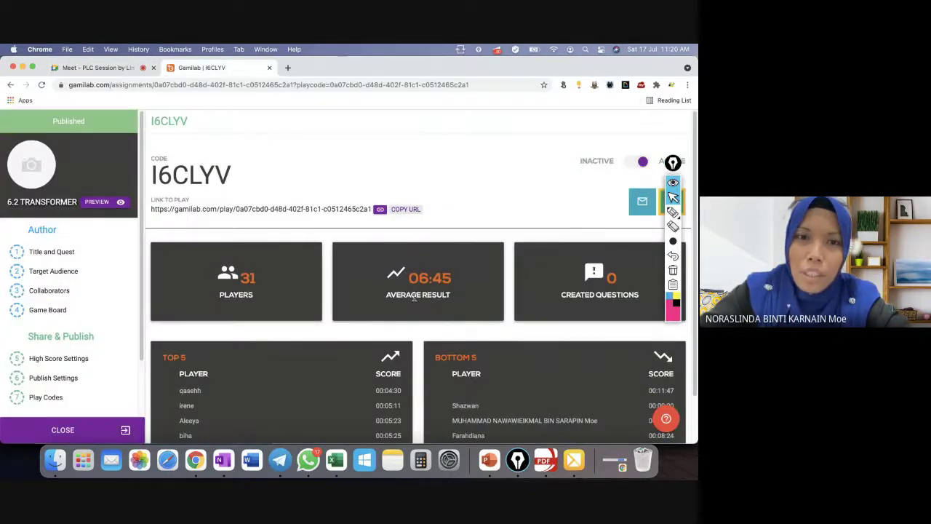
# Reopen the I6CLYV play code's results from the play codes list.
pyautogui.scroll(-2, 413, 296)
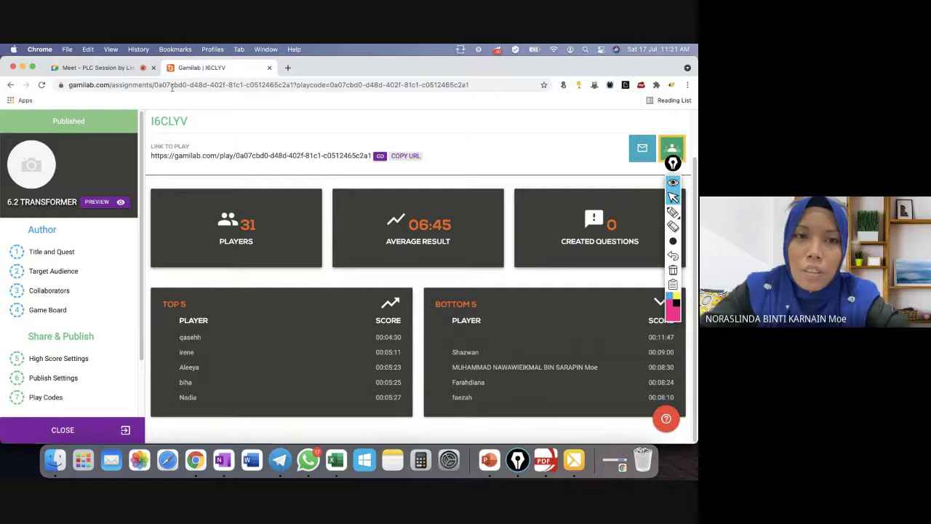
pyautogui.click(46, 397)
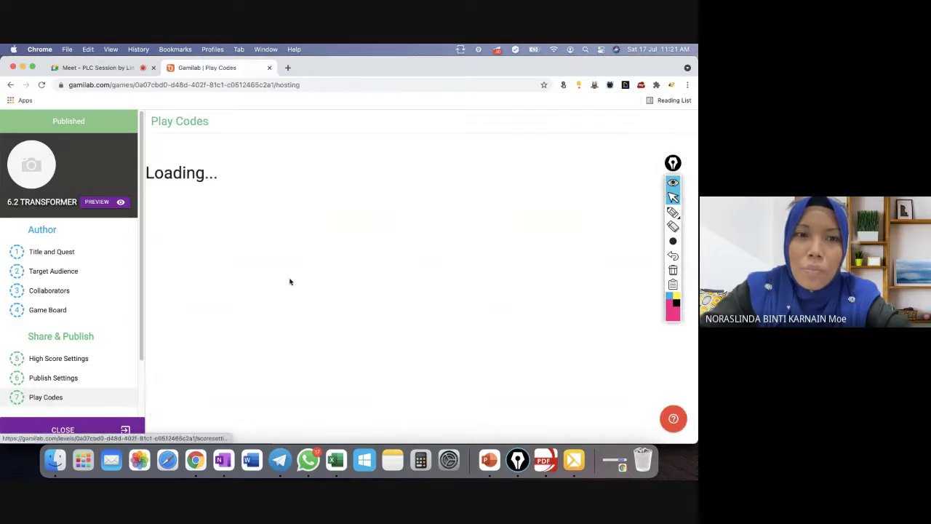
pyautogui.click(230, 230)
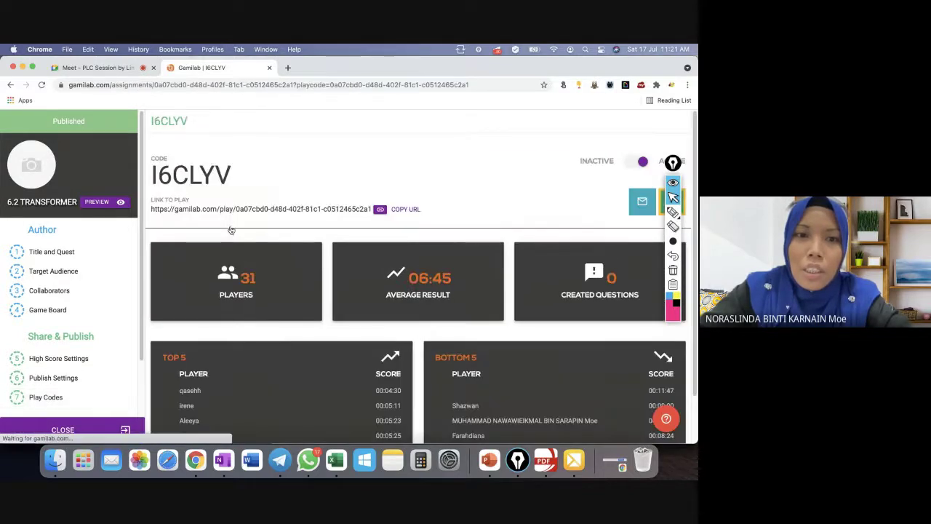
pyautogui.scroll(-2, 287, 342)
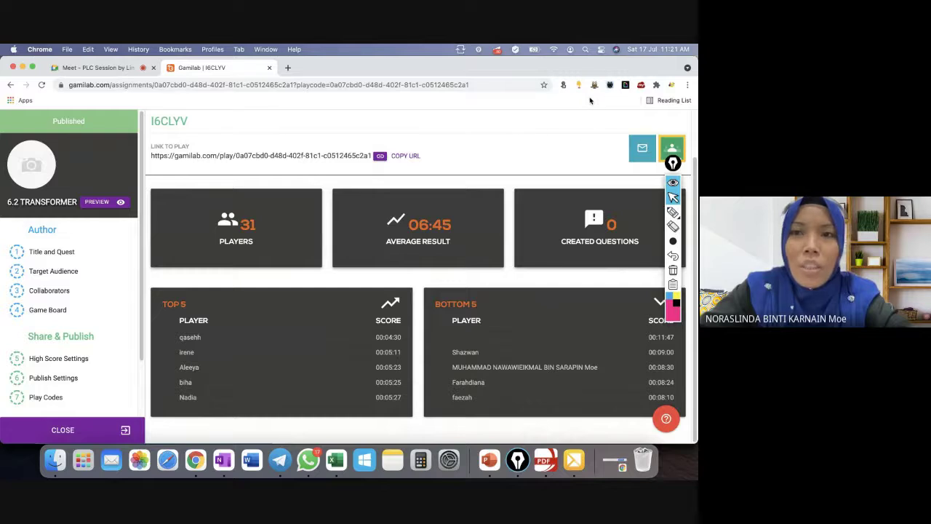
pyautogui.scroll(2, 313, 117)
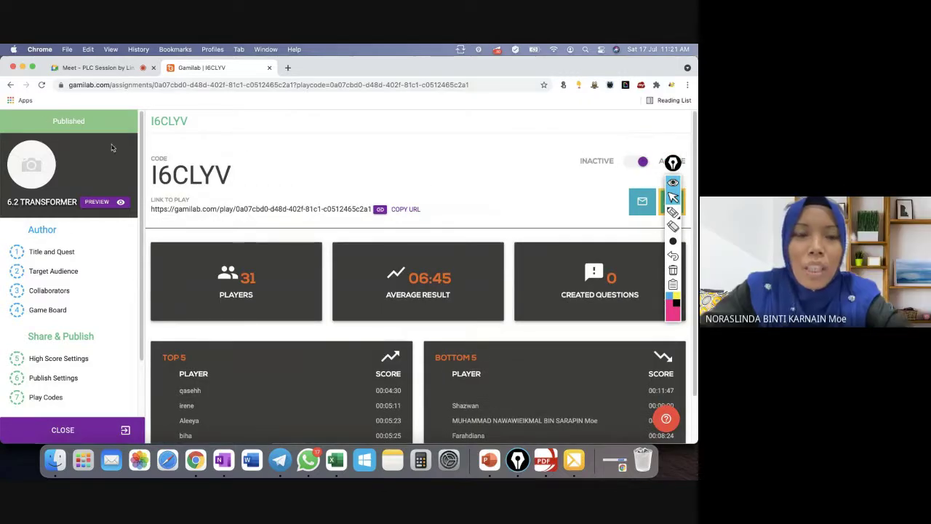
# Return to My Games, sign out of Gamilab, and close its tab.
pyautogui.click(76, 431)
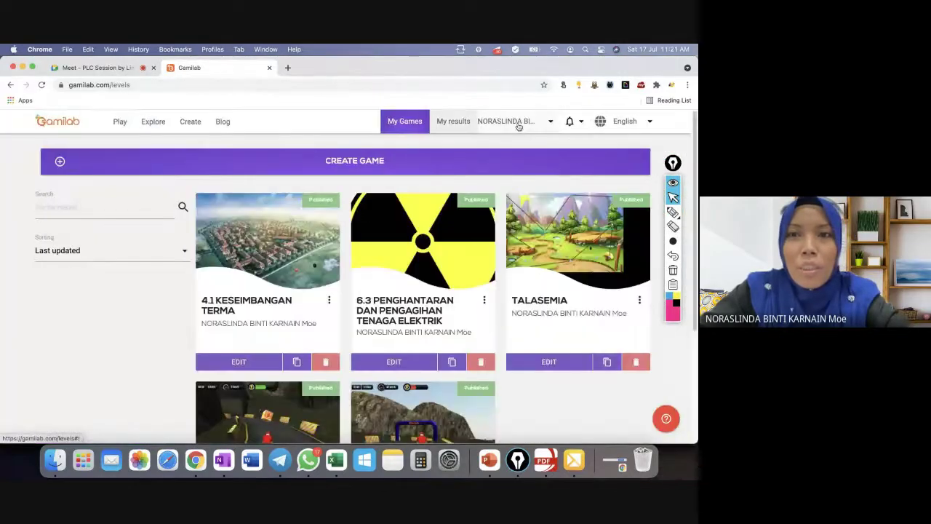
pyautogui.click(502, 121)
pyautogui.click(525, 219)
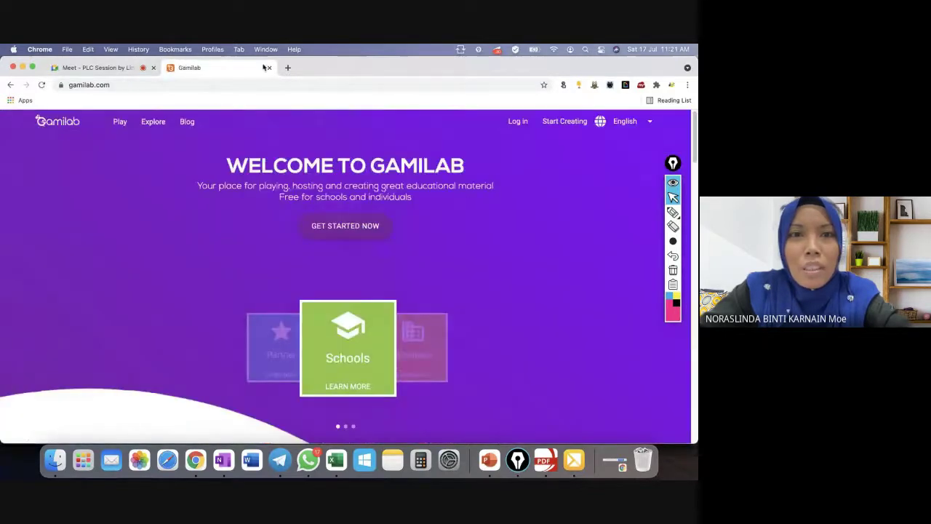
pyautogui.click(269, 67)
# Open the shared 6.2 TRANSFORMER link from Meet chat and join with a player nickname.
pyautogui.click(572, 323)
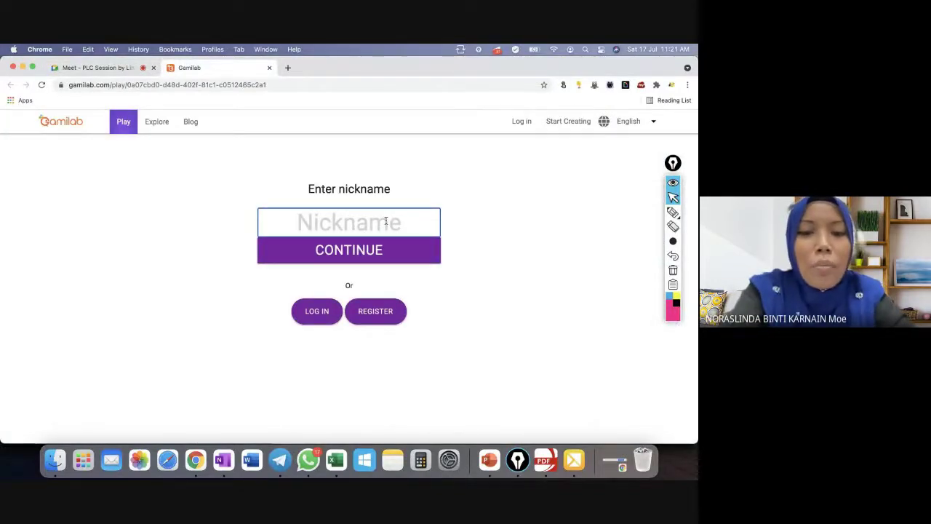
pyautogui.write('LIN')
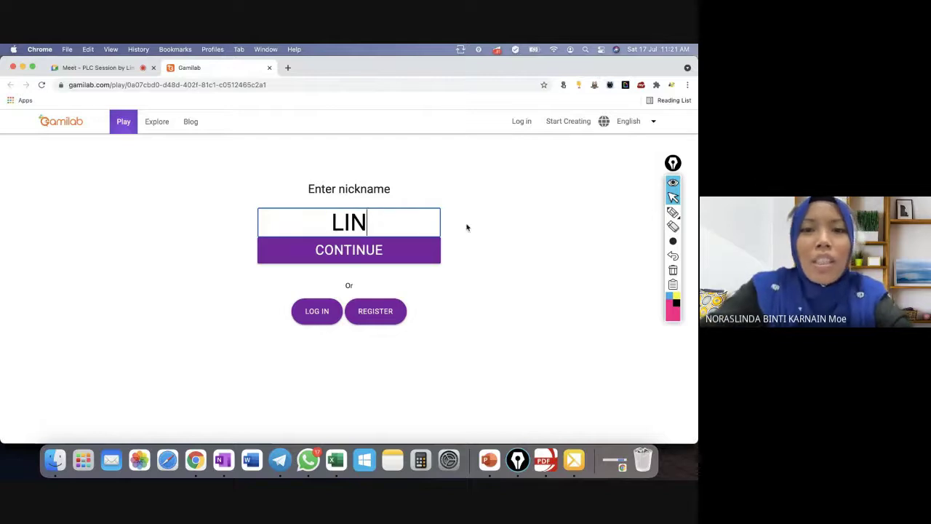
pyautogui.click(398, 250)
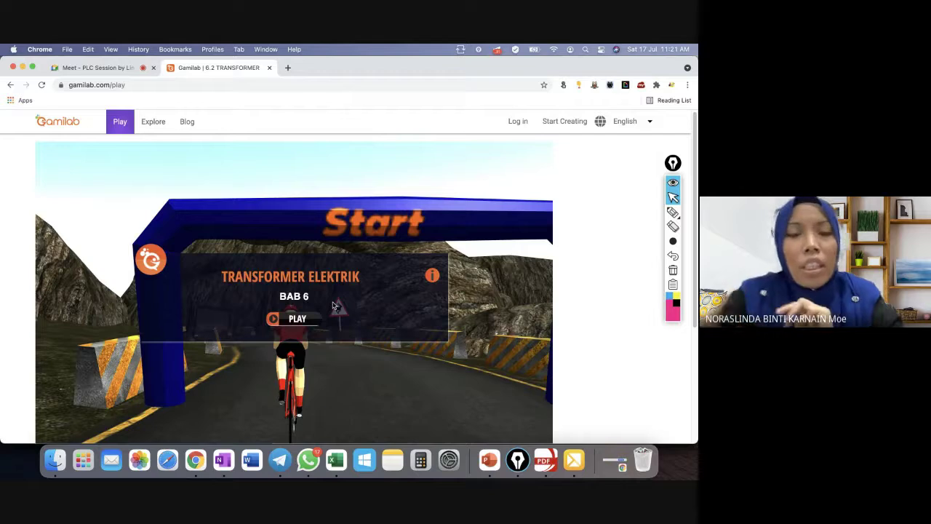
# Play Transformer Elektrik, answering the voltan input, voltan output, arus ulang alik and injak naik questions.
pyautogui.click(297, 321)
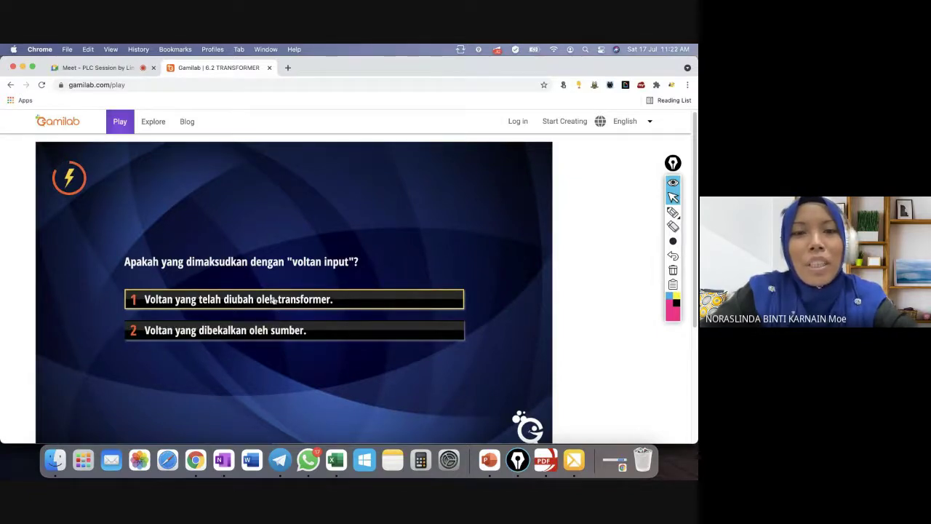
pyautogui.click(276, 337)
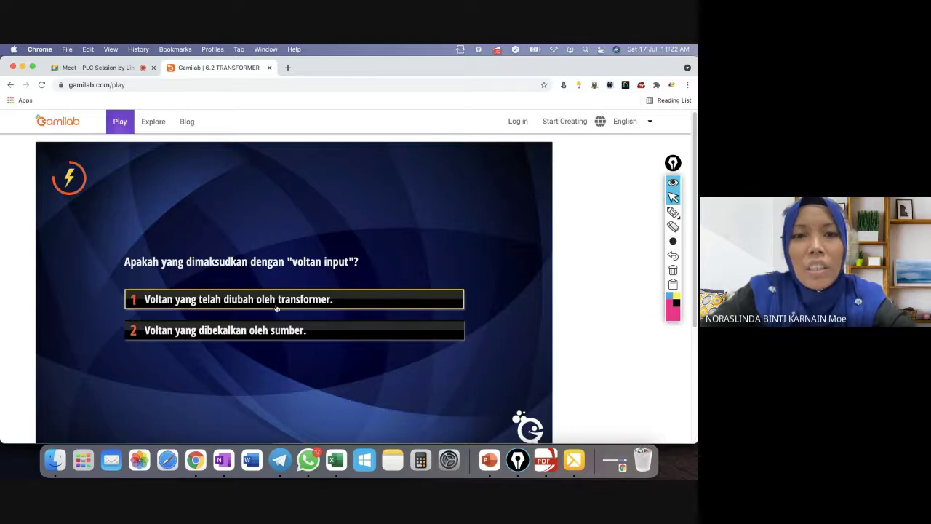
pyautogui.click(287, 331)
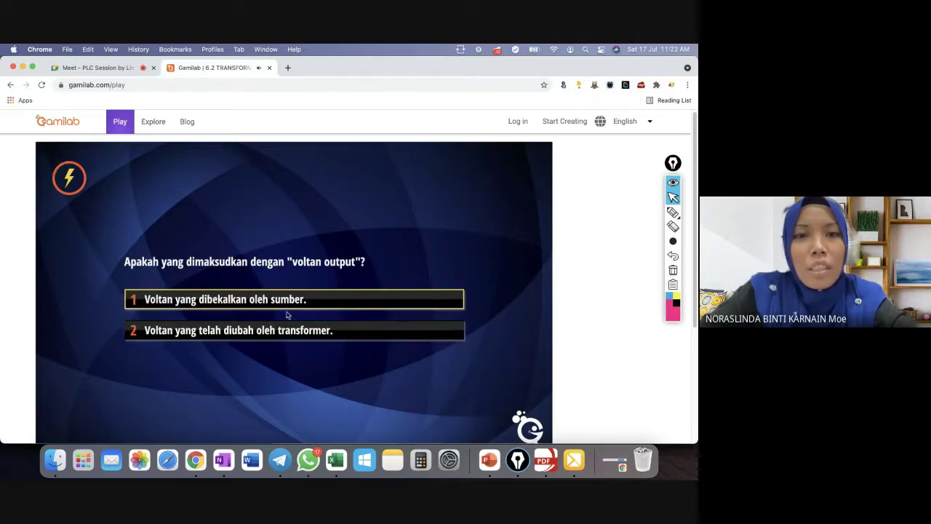
pyautogui.click(288, 305)
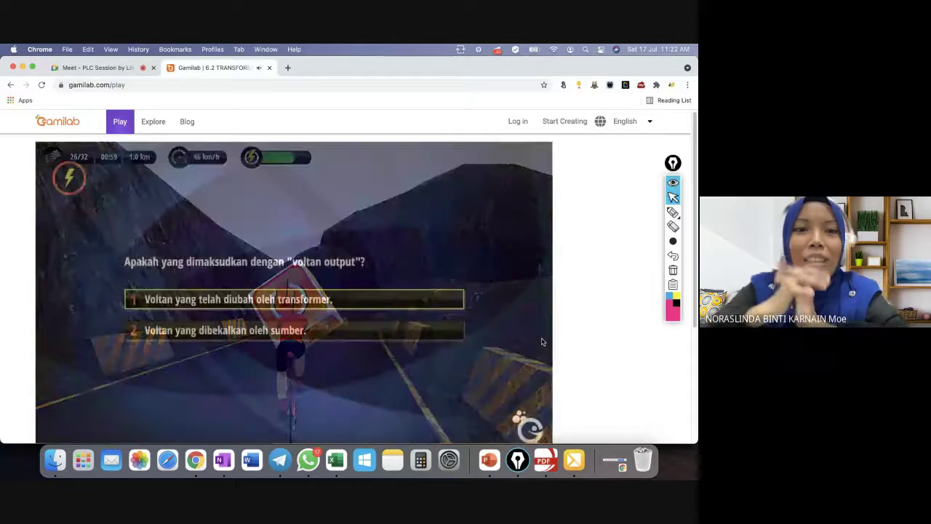
pyautogui.click(278, 300)
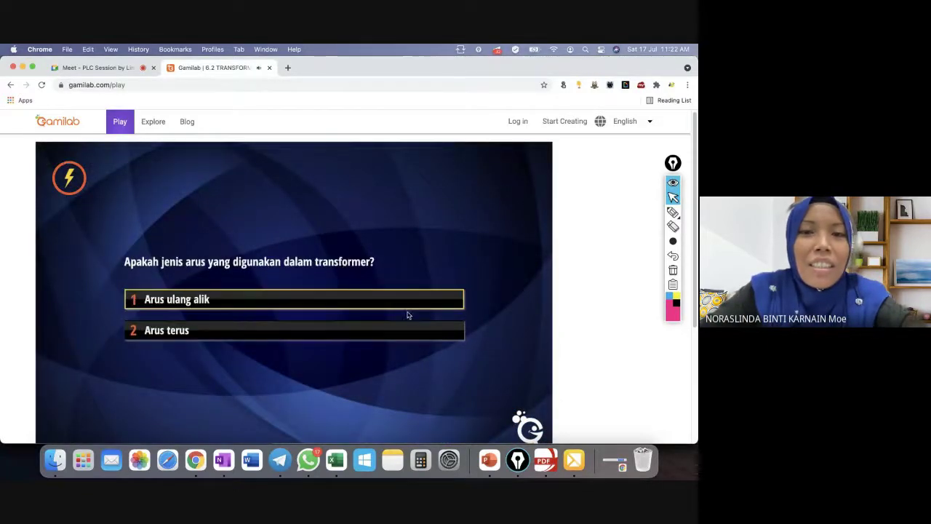
pyautogui.click(197, 302)
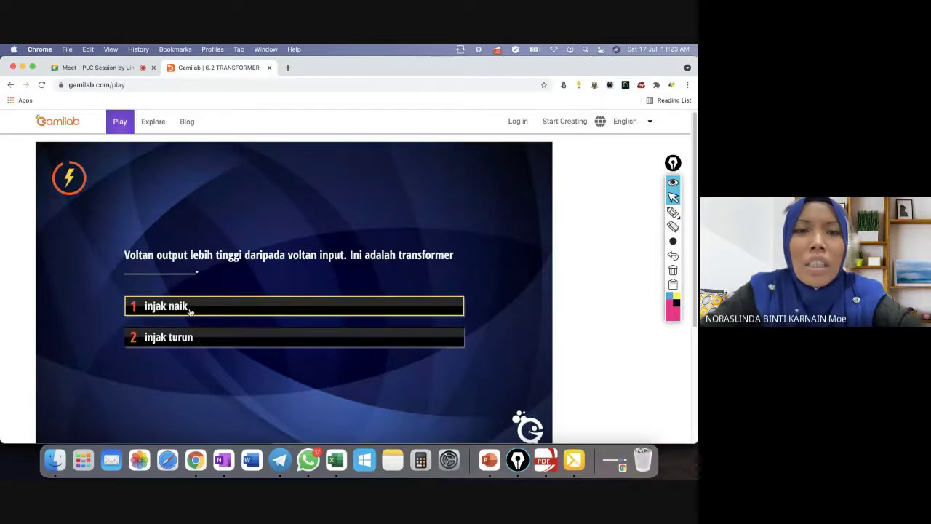
pyautogui.click(203, 313)
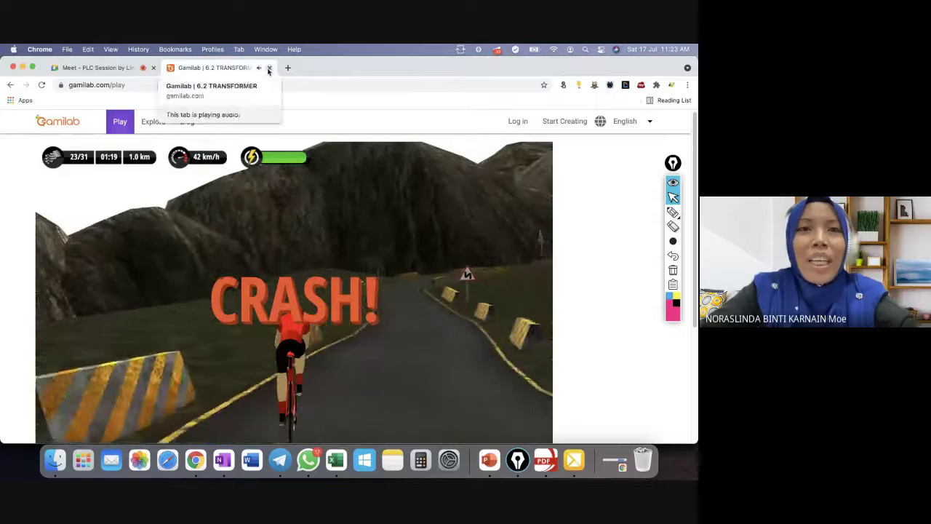
pyautogui.click(302, 85)
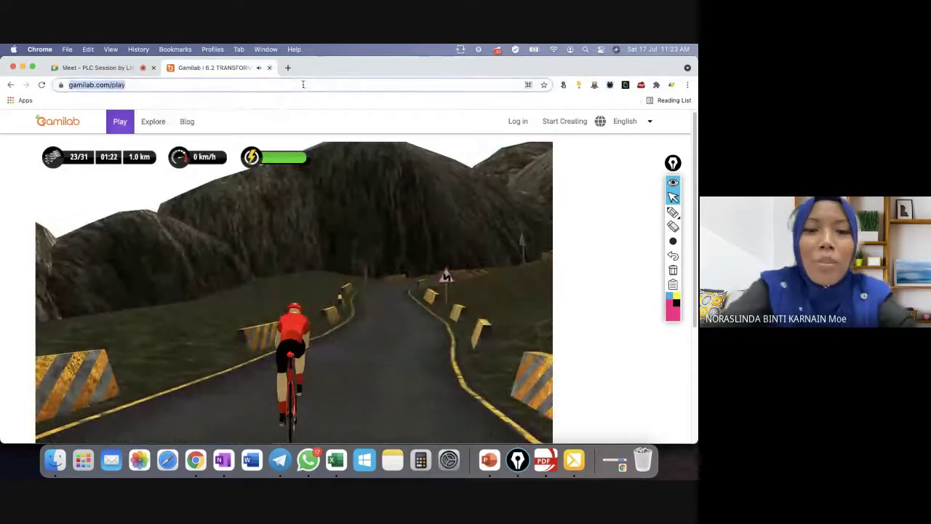
# Search Google for quizwhizzer and open the QuizWhizzer homepage.
pyautogui.write('QUIZ')
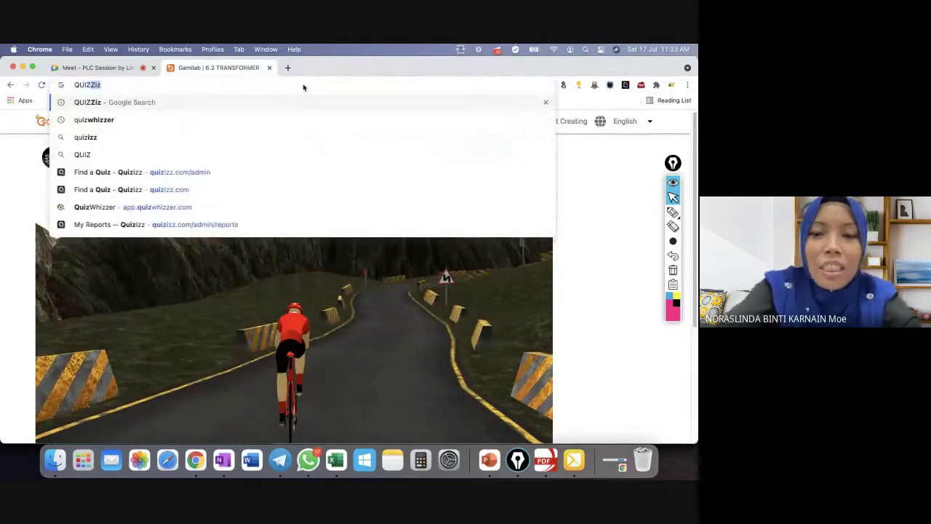
pyautogui.press('Down')
pyautogui.press('Return')
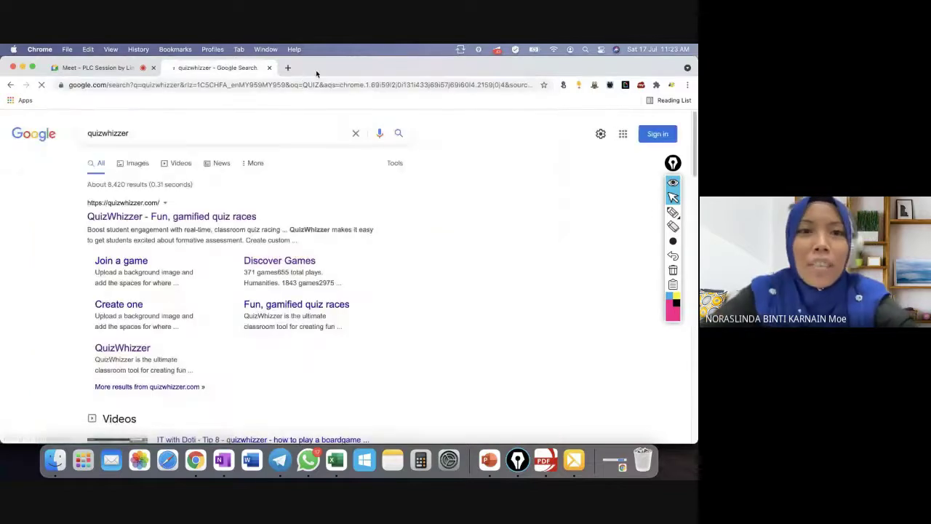
pyautogui.click(184, 216)
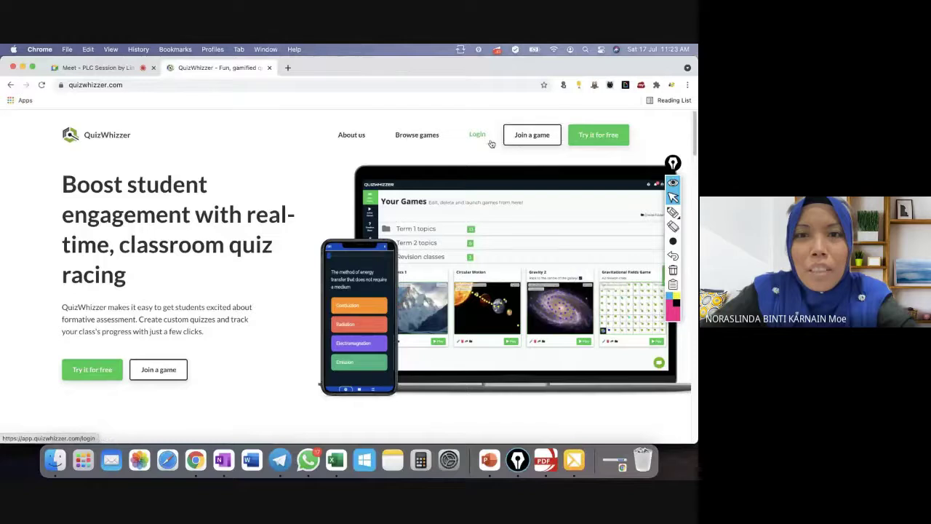
# Copy the QuizWhizzer game link from the WhatsApp 'sHArING STufF' chat and post it in Meet chat.
pyautogui.click(307, 460)
pyautogui.click(87, 125)
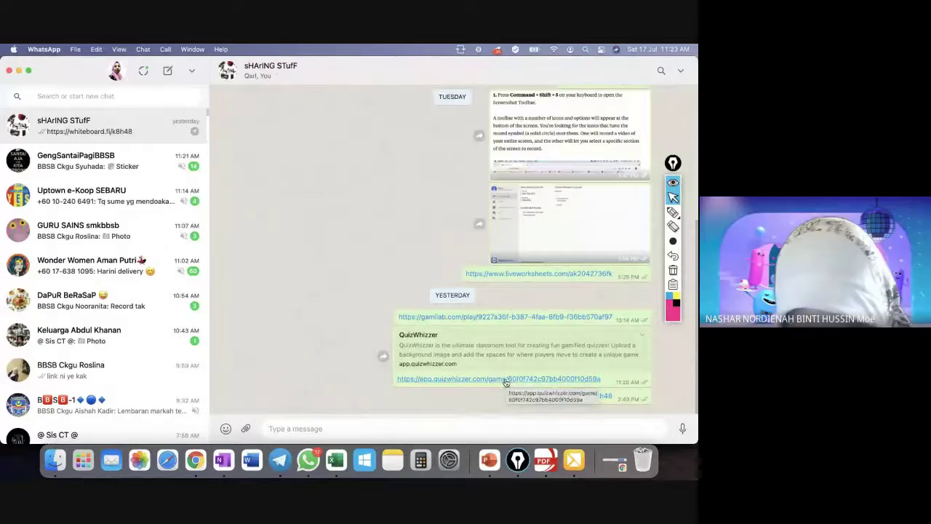
pyautogui.tripleClick(506, 381)
pyautogui.press('super+c')
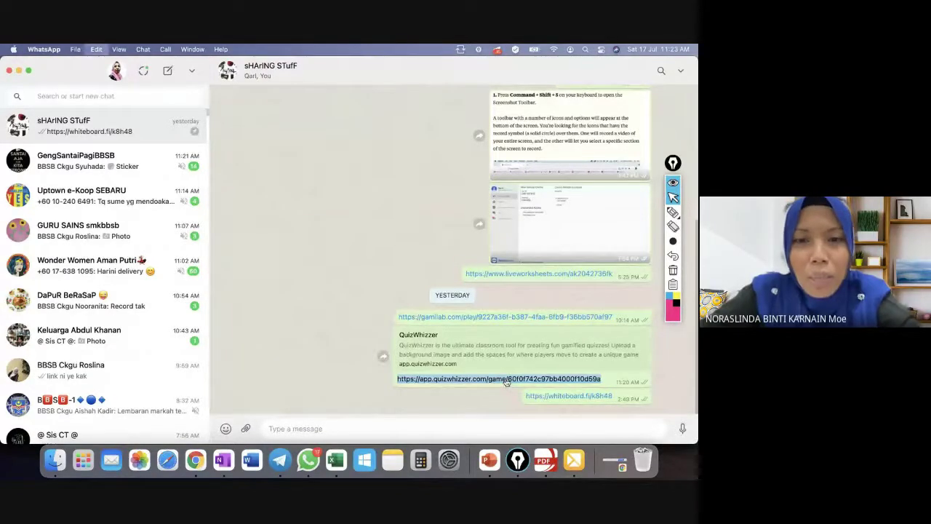
pyautogui.click(190, 457)
pyautogui.click(98, 67)
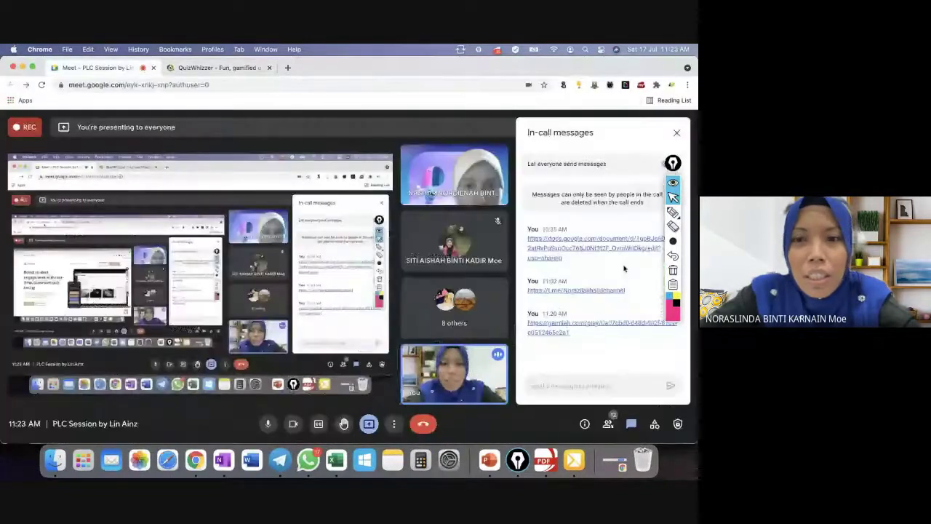
pyautogui.press('super+v')
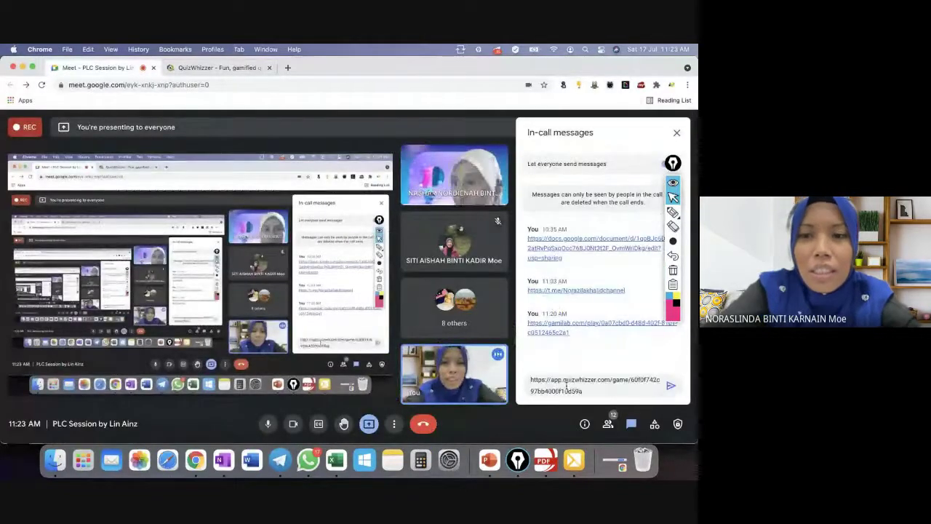
pyautogui.press('Return')
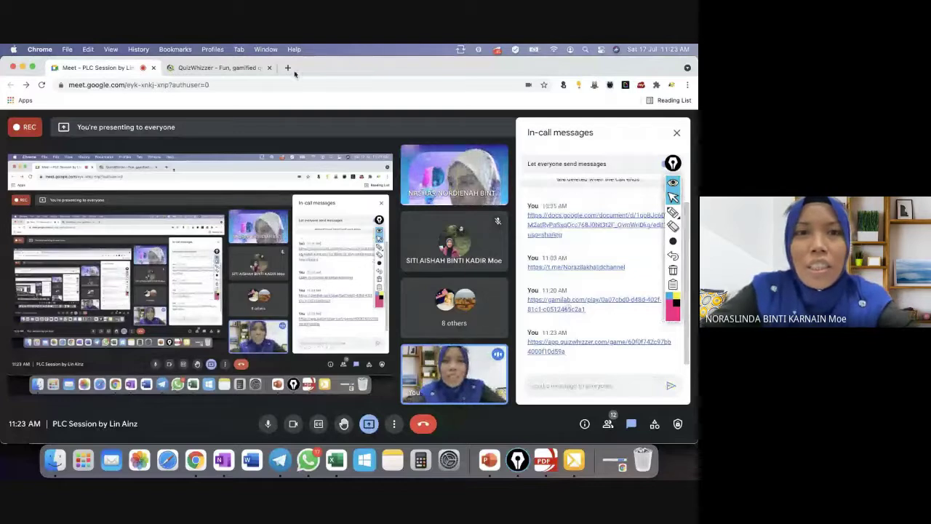
pyautogui.click(270, 67)
# Open the shared Keseimbangan Terma game, try Live Race mode, go back, and dismiss the survey.
pyautogui.click(559, 342)
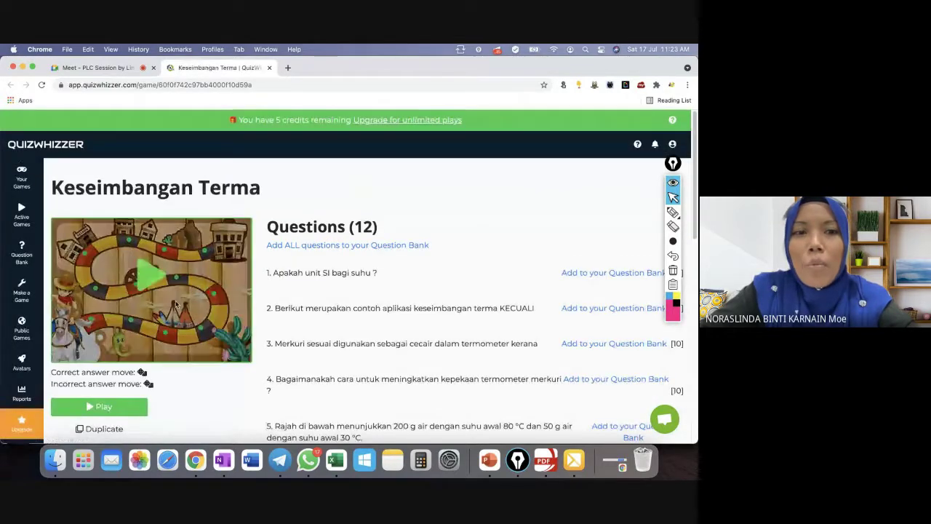
pyautogui.click(150, 281)
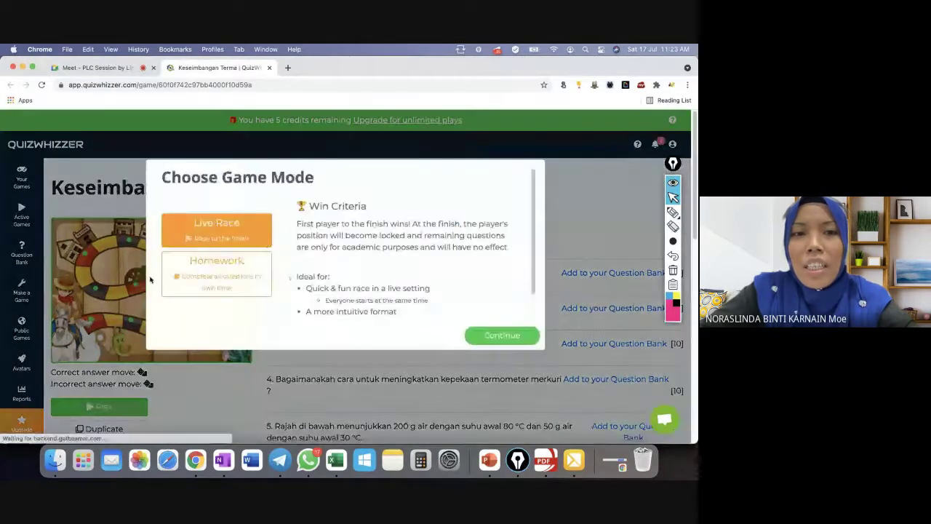
pyautogui.click(486, 336)
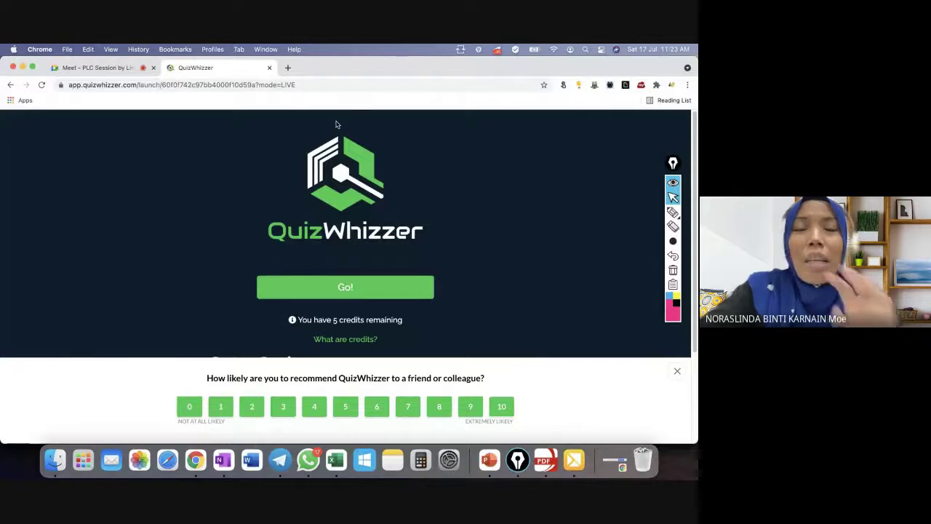
pyautogui.click(13, 86)
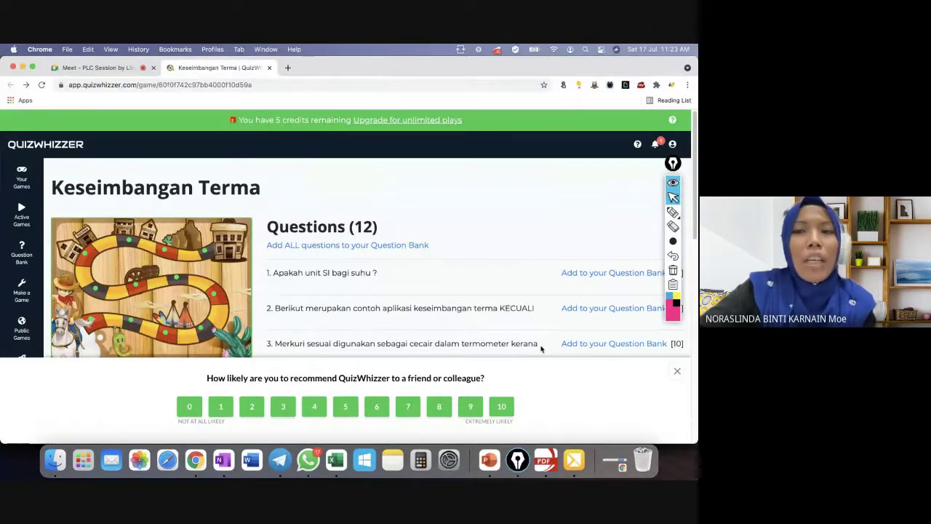
pyautogui.click(676, 373)
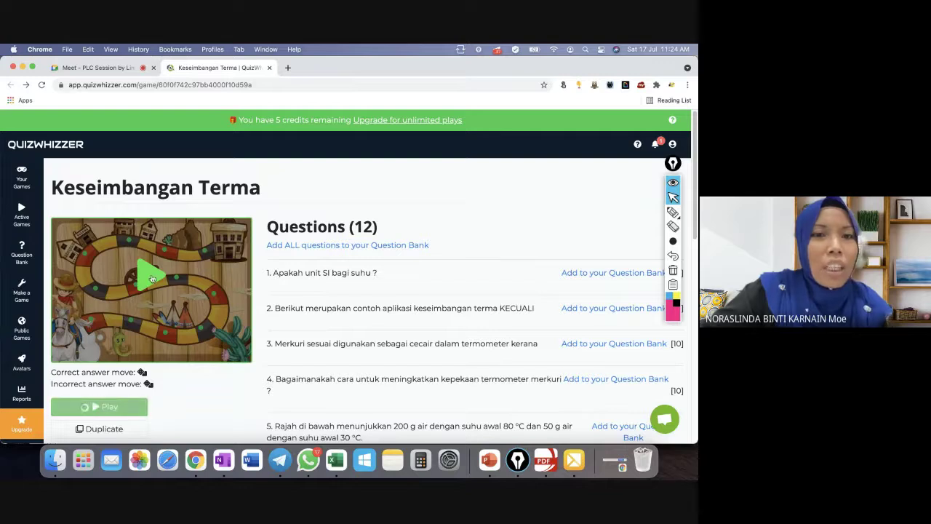
# Launch a Keseimbangan Terma Live Race waiting for players and copy its direct join link.
pyautogui.click(99, 406)
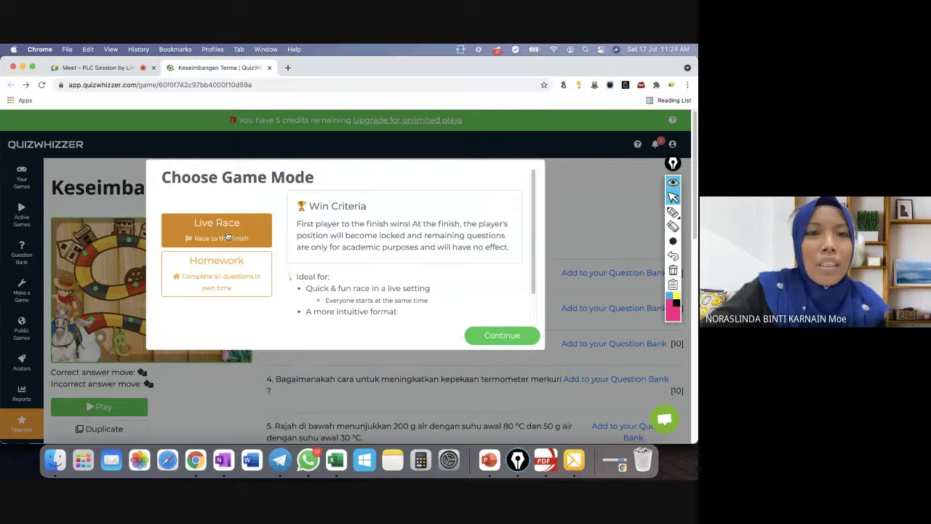
pyautogui.click(229, 237)
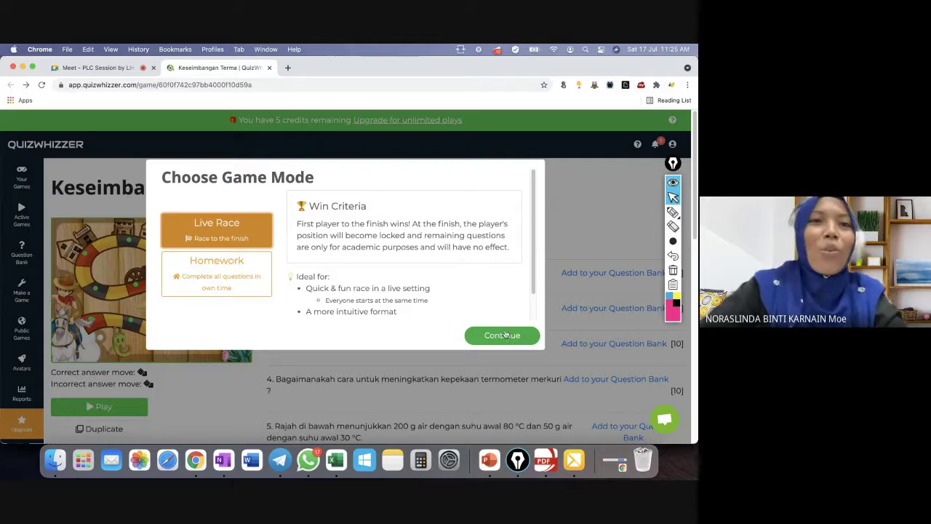
pyautogui.click(509, 336)
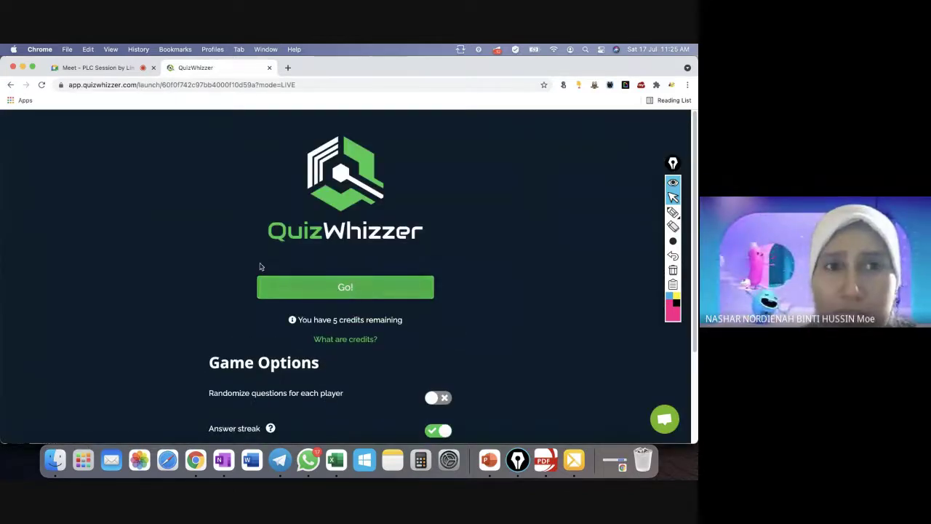
pyautogui.click(12, 87)
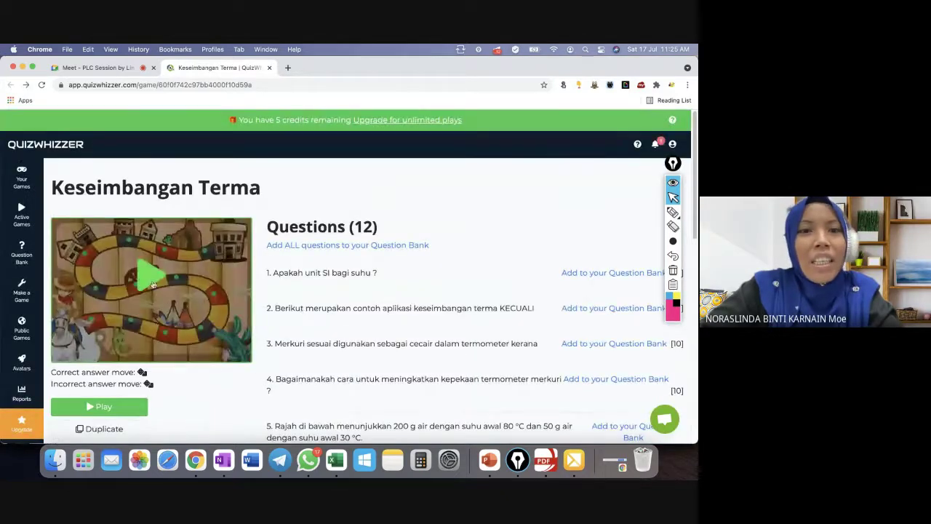
pyautogui.click(153, 284)
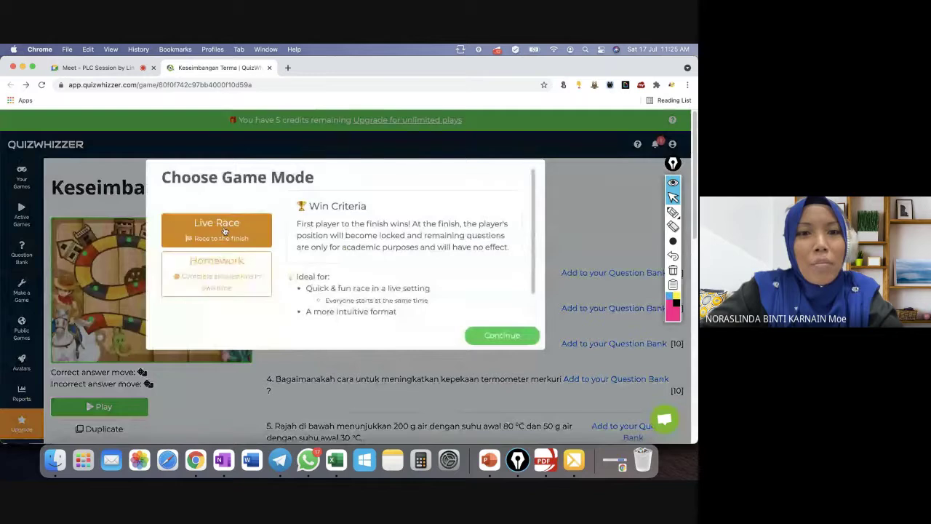
pyautogui.click(501, 335)
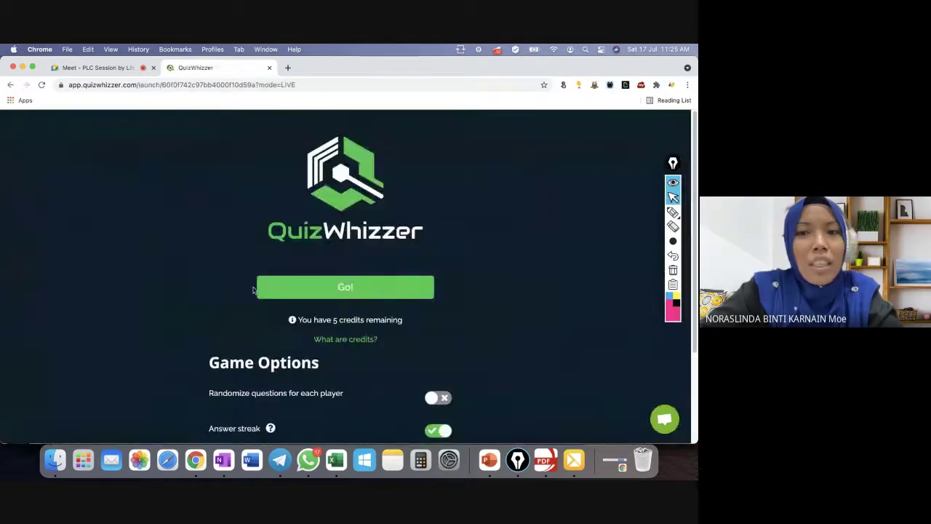
pyautogui.click(337, 291)
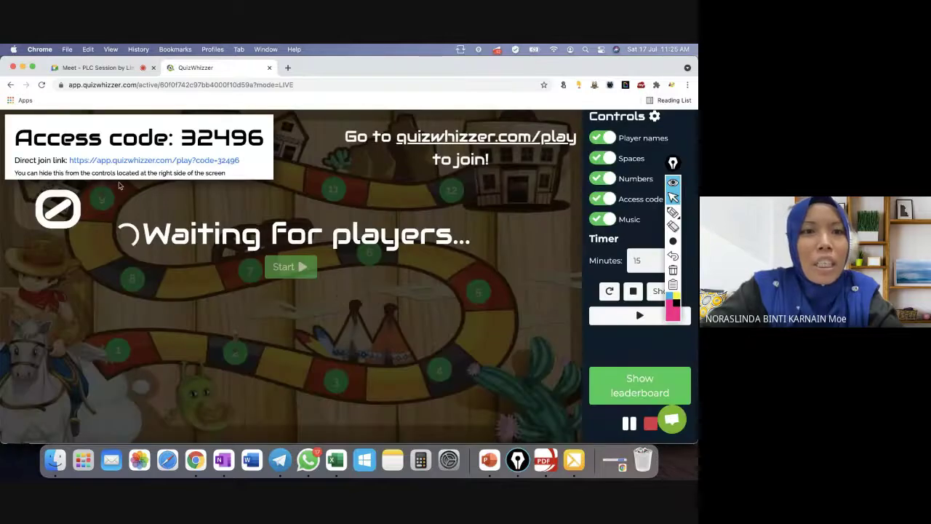
pyautogui.click(148, 161)
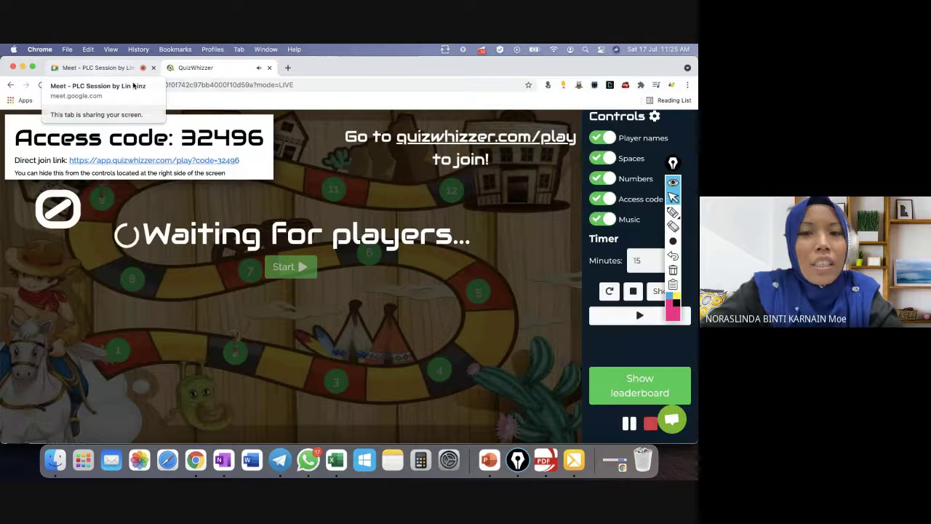
pyautogui.click(451, 458)
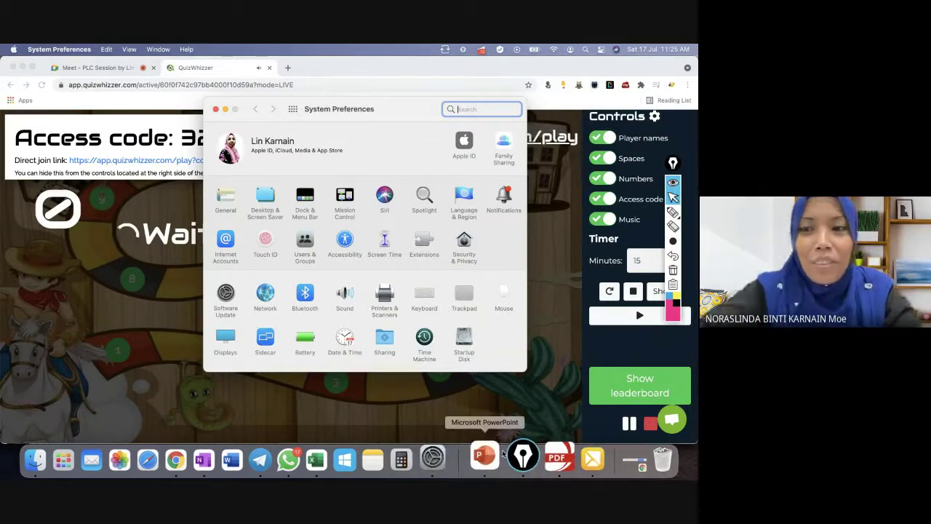
# Raise the system volume, turn Bluetooth off, and close System Preferences.
pyautogui.press('XF86AudioRaiseVolume')
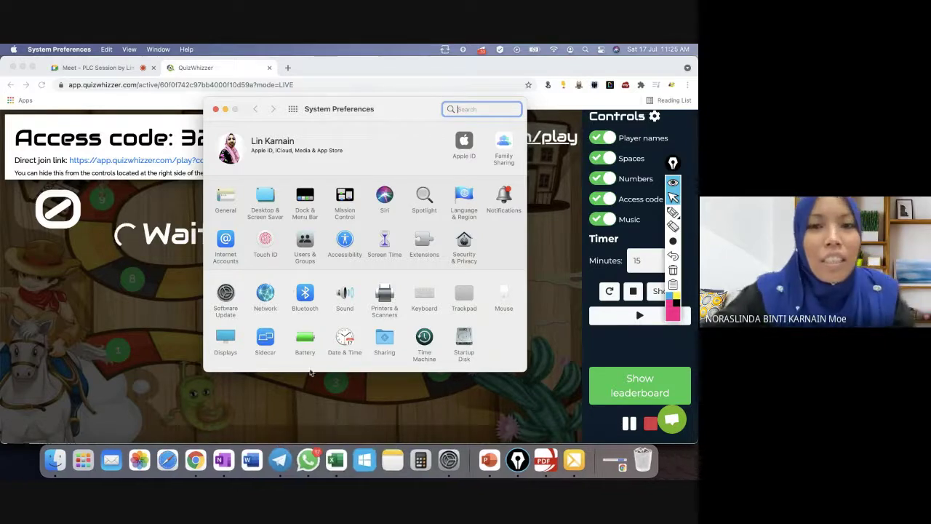
pyautogui.press('XF86AudioRaiseVolume')
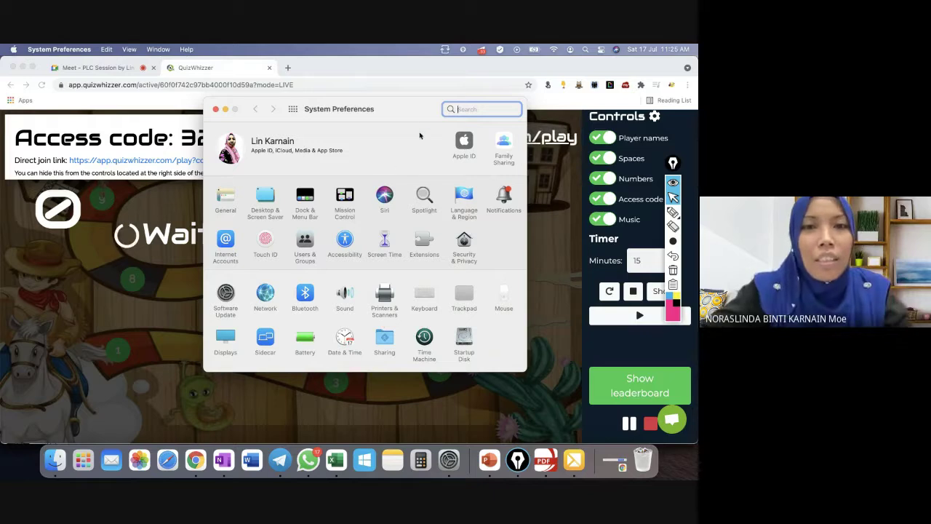
pyautogui.click(306, 295)
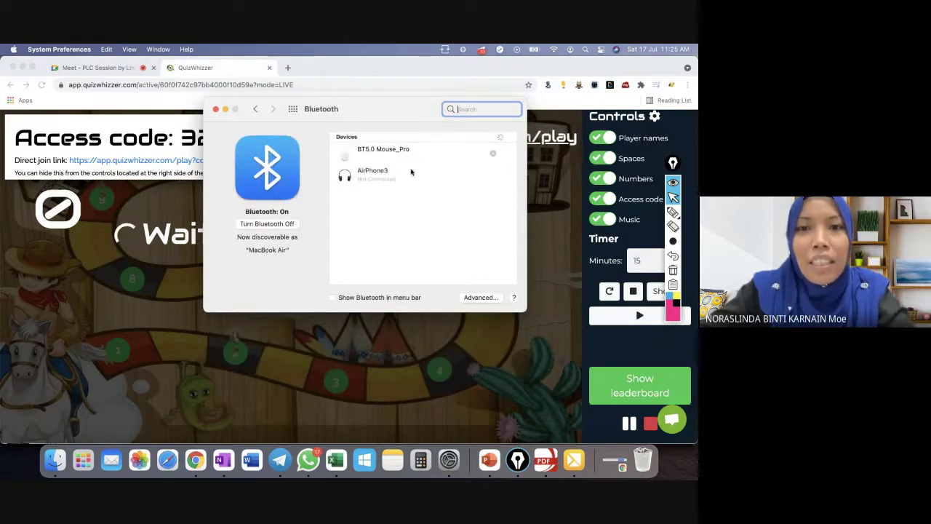
pyautogui.click(275, 224)
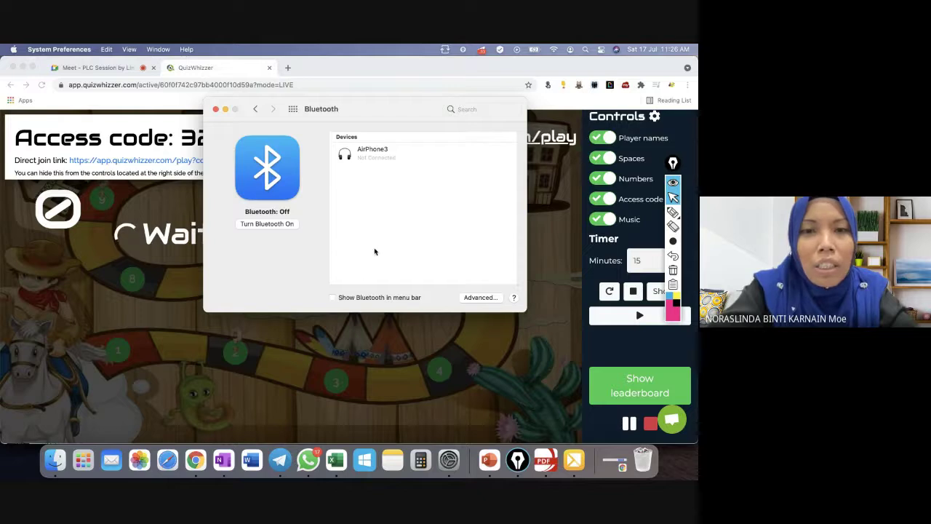
pyautogui.click(217, 110)
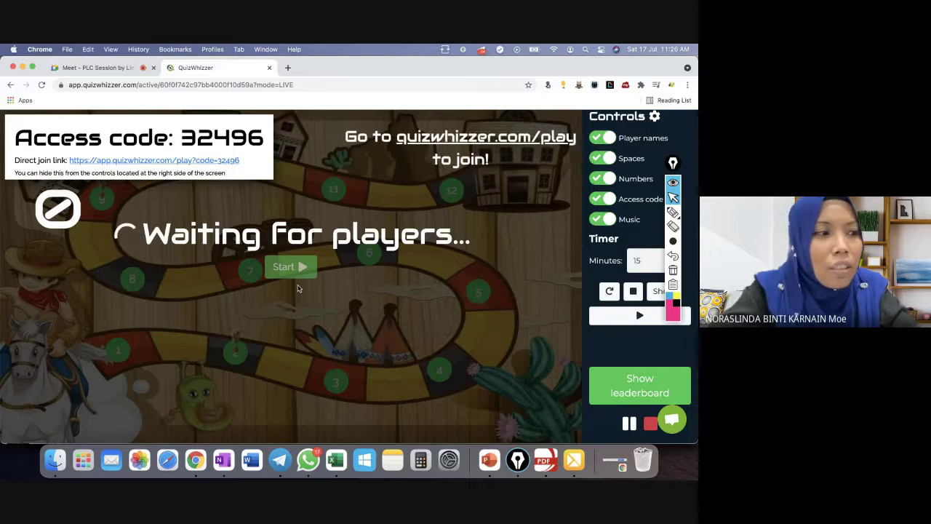
# Unmute in the Meet call and post the QuizWhizzer join link for code 32496 in the chat.
pyautogui.click(103, 69)
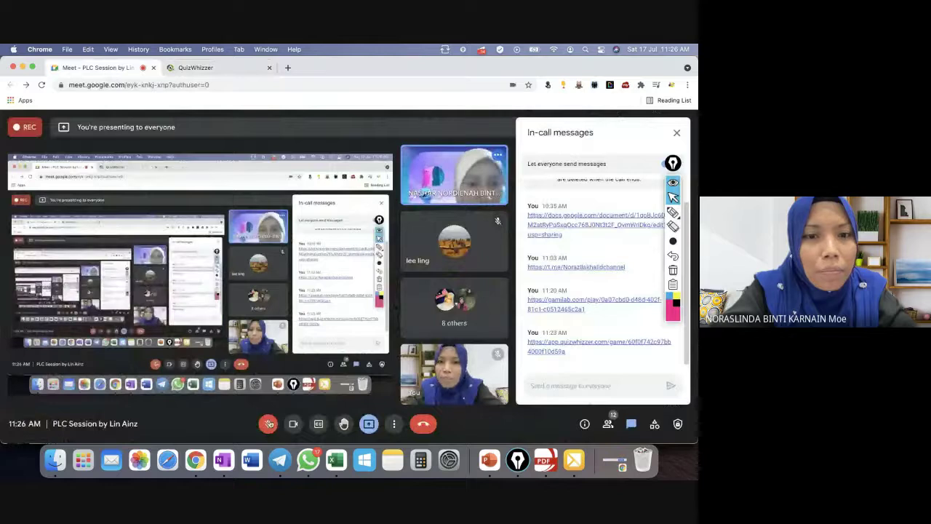
pyautogui.click(268, 424)
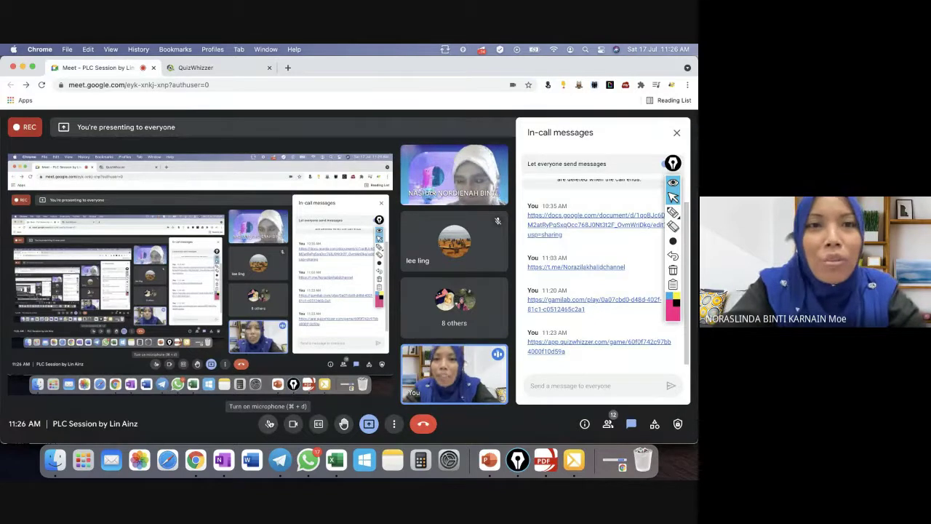
pyautogui.click(225, 69)
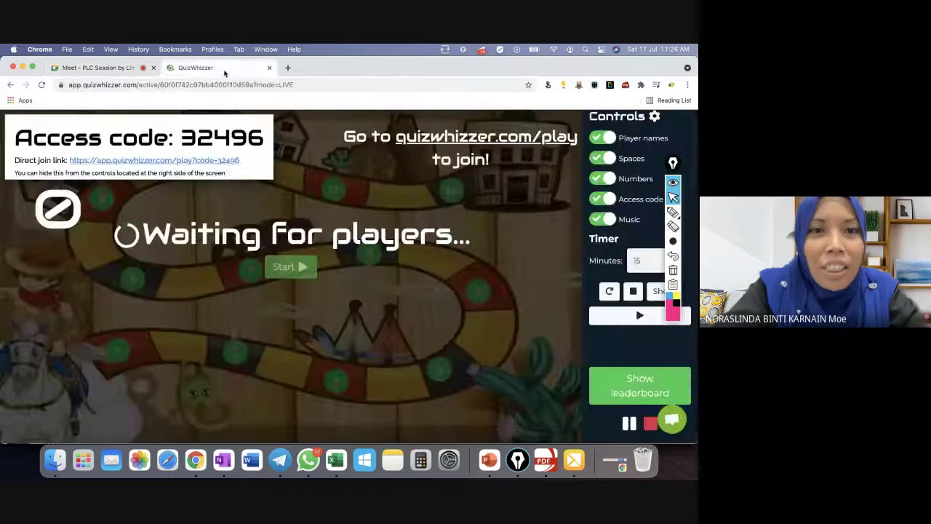
pyautogui.click(210, 162)
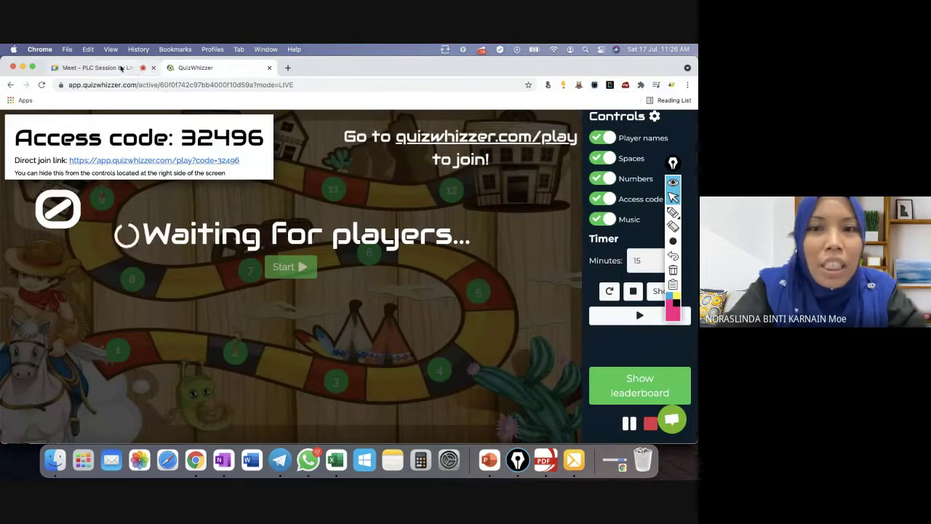
pyautogui.click(120, 67)
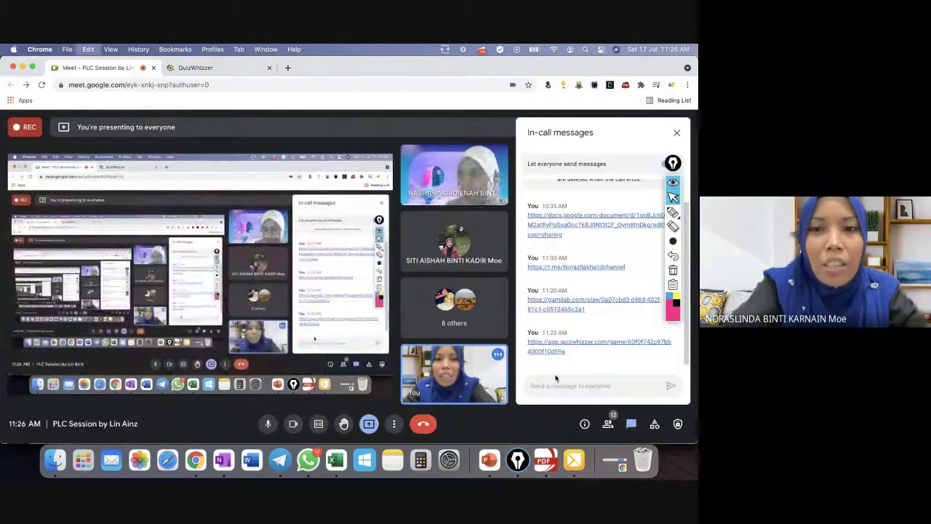
pyautogui.click(555, 383)
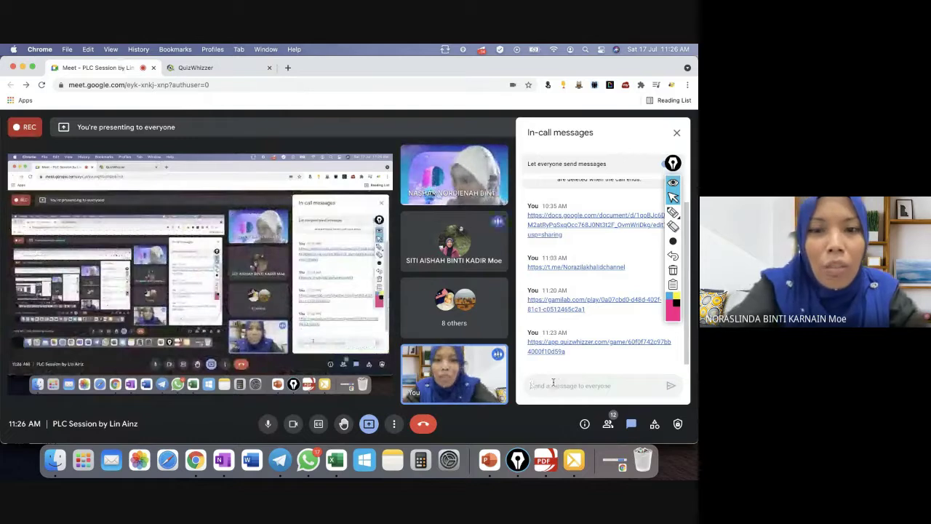
pyautogui.press('super+v')
pyautogui.press('Return')
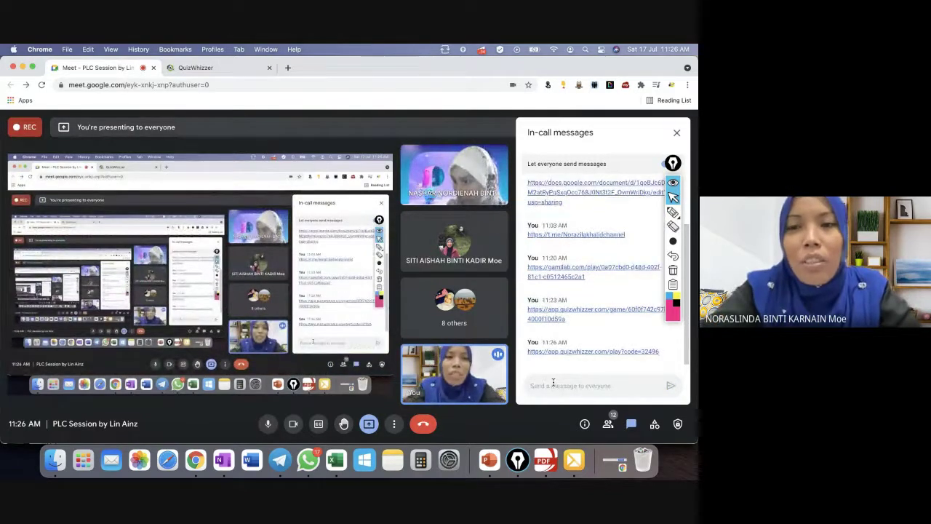
# Quit the Epic Pen annotation app from the Dock.
pyautogui.click(189, 68)
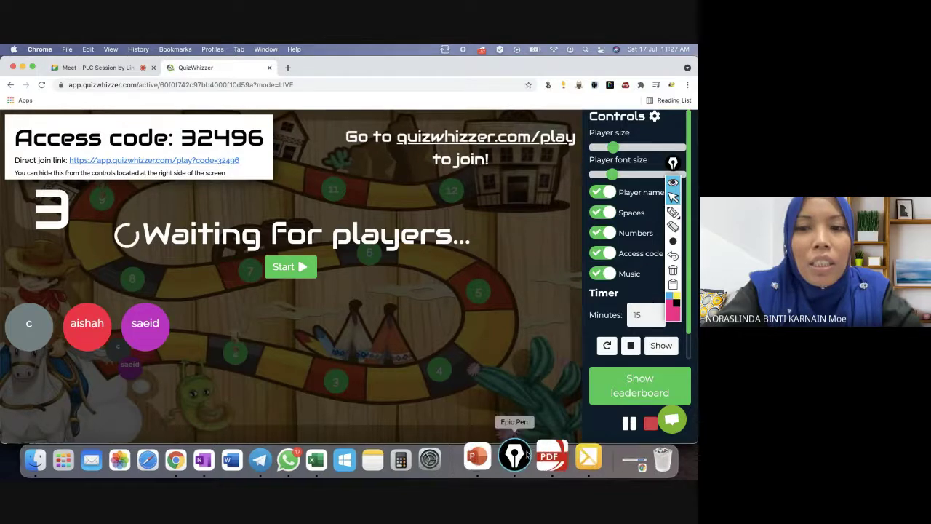
pyautogui.rightClick(512, 472)
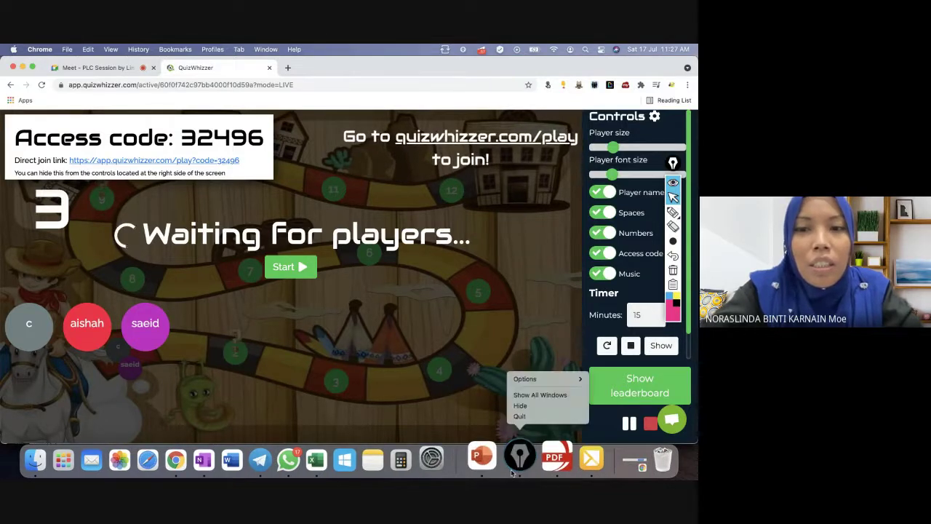
pyautogui.click(524, 419)
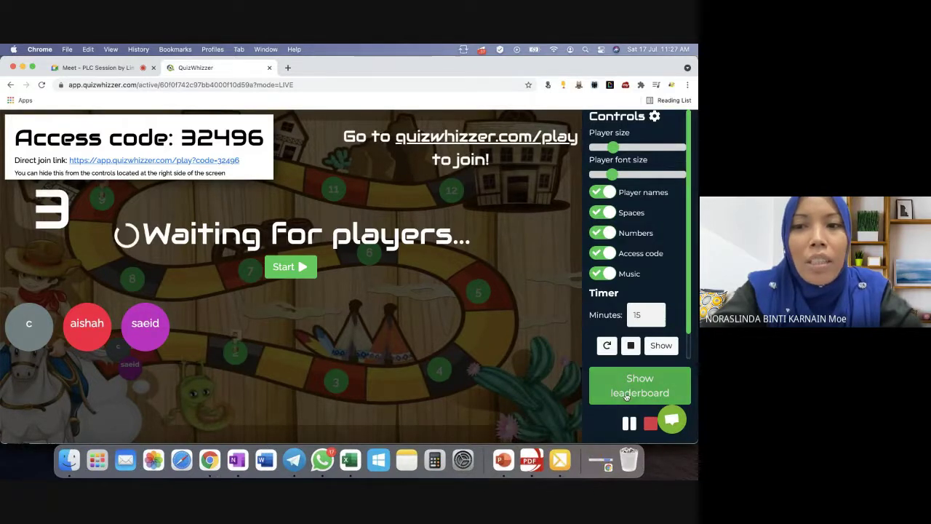
# Start the race for the three joined players and check who is on space 1.
pyautogui.click(294, 269)
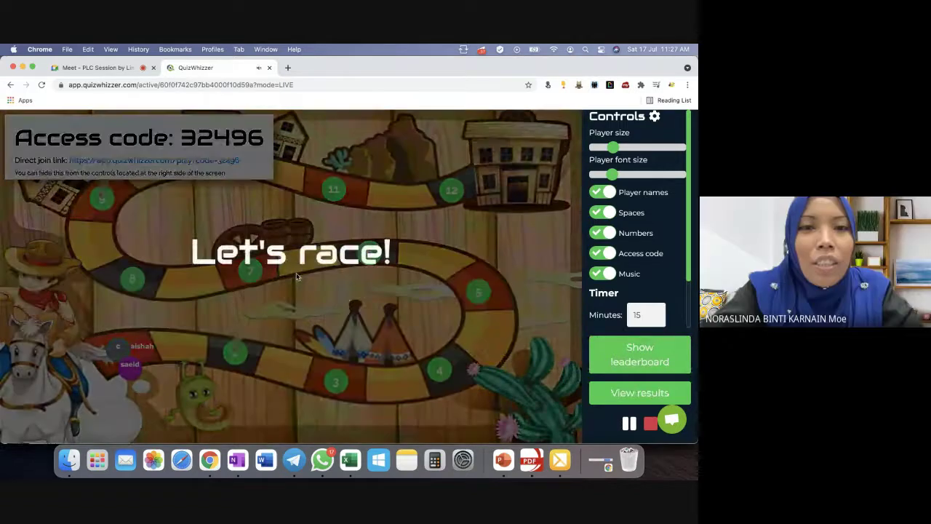
pyautogui.press('XF86AudioLowerVolume')
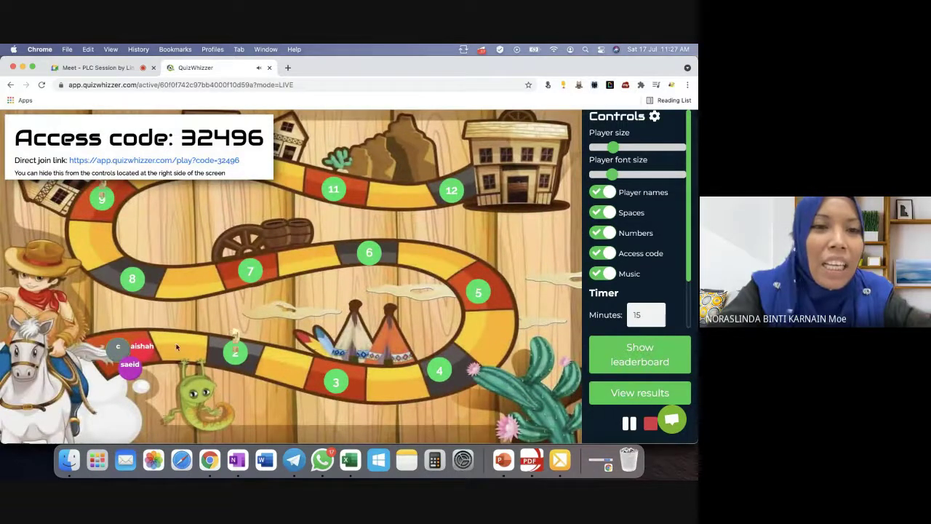
pyautogui.click(144, 361)
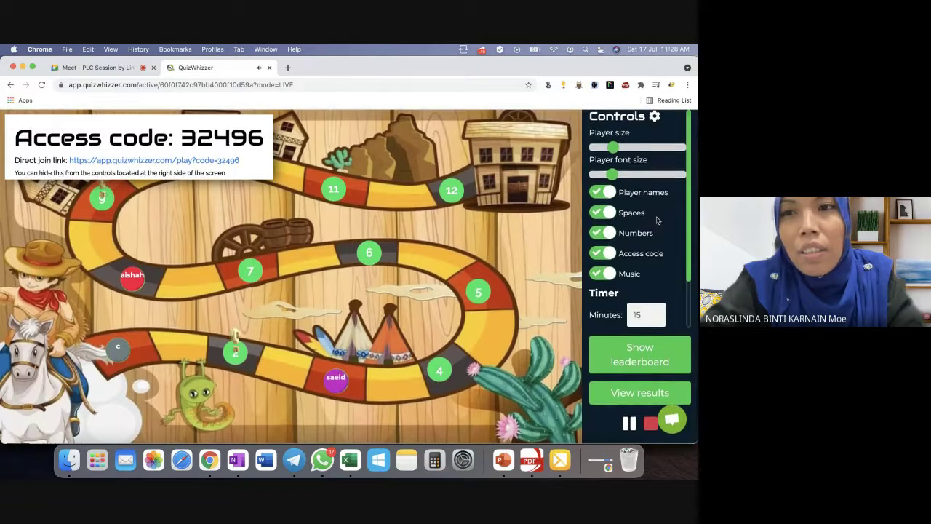
# Look over the player tokens and Controls panel, then close the live game tab.
pyautogui.scroll(-2, 694, 248)
pyautogui.scroll(-1, 692, 253)
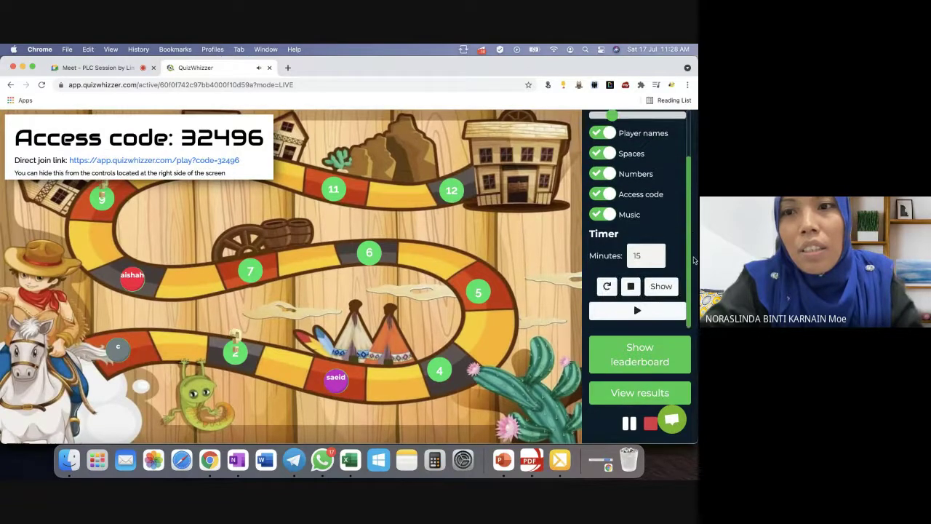
pyautogui.moveTo(691, 277); pyautogui.dragTo(686, 147)
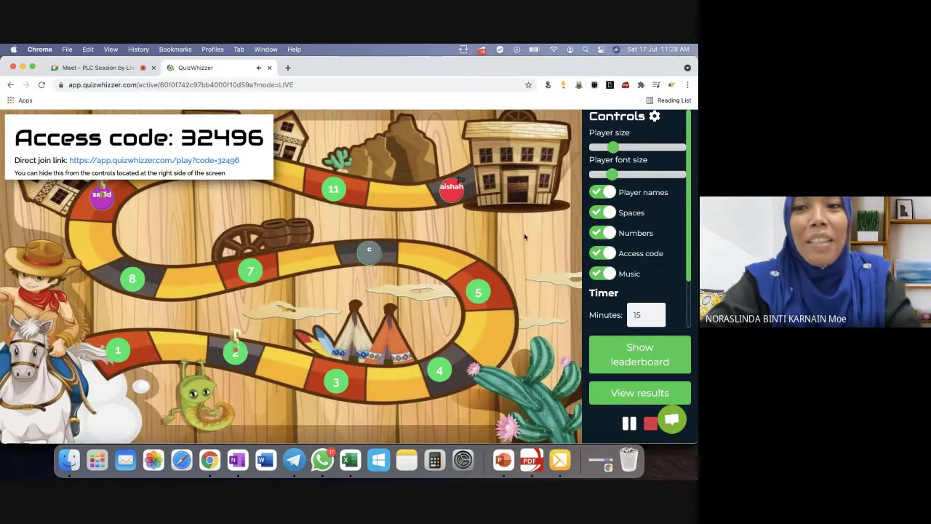
pyautogui.scroll(-2, 670, 247)
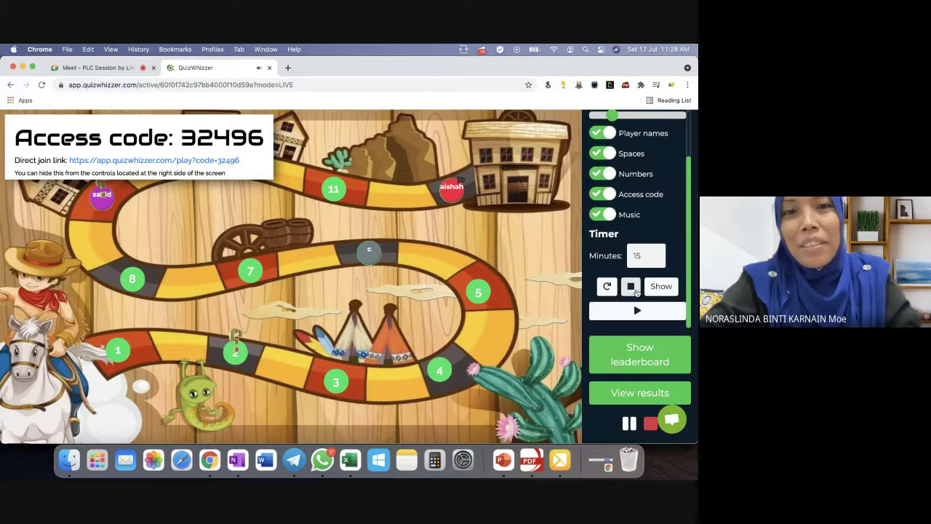
pyautogui.click(270, 68)
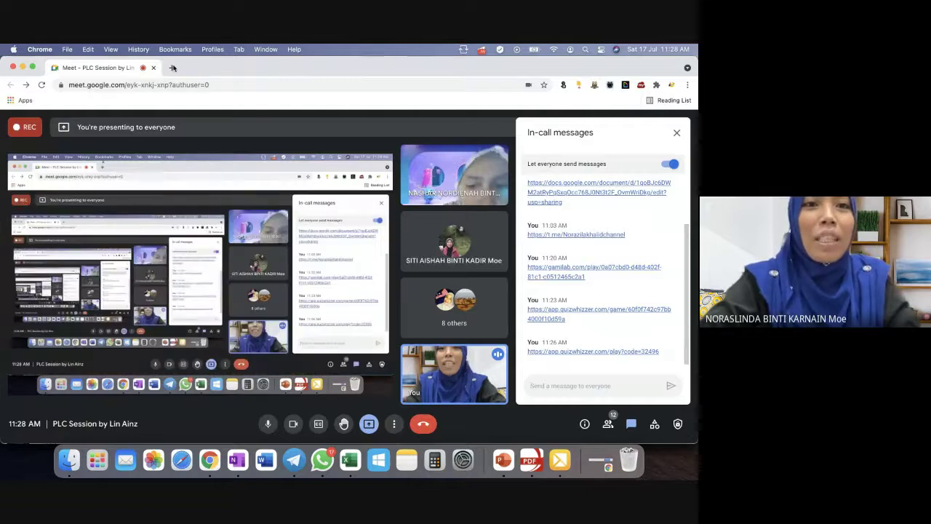
# Search Google for 'quizwhizzer' in a new tab and open the QuizWhizzer homepage result.
pyautogui.click(171, 68)
pyautogui.write('quizwhizzer')
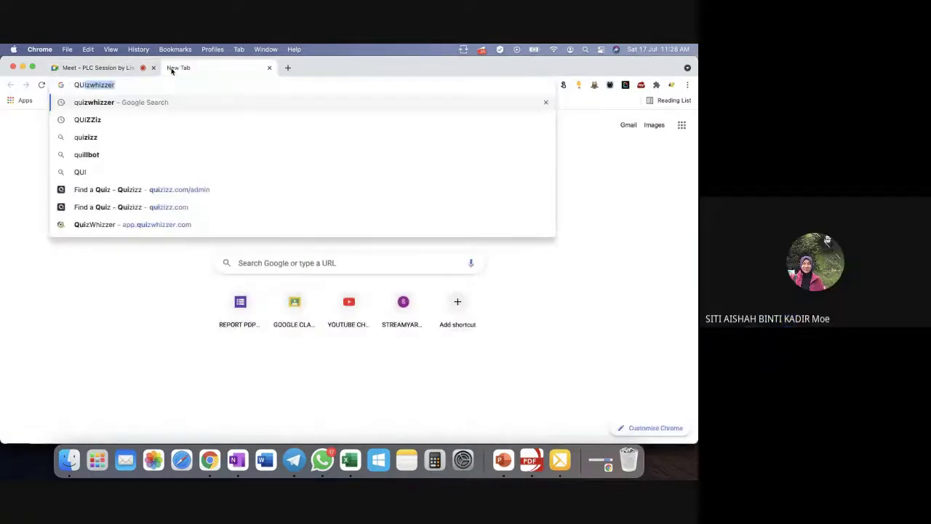
pyautogui.press('Return')
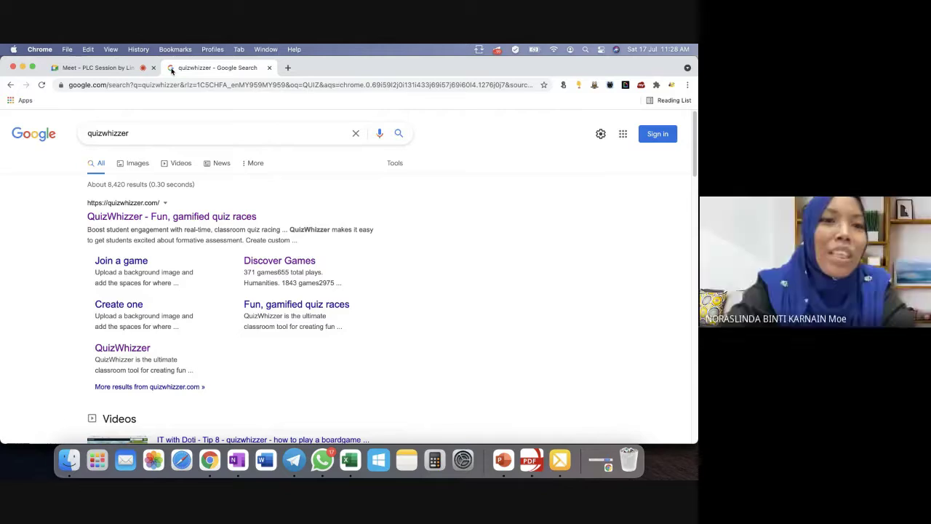
pyautogui.click(169, 215)
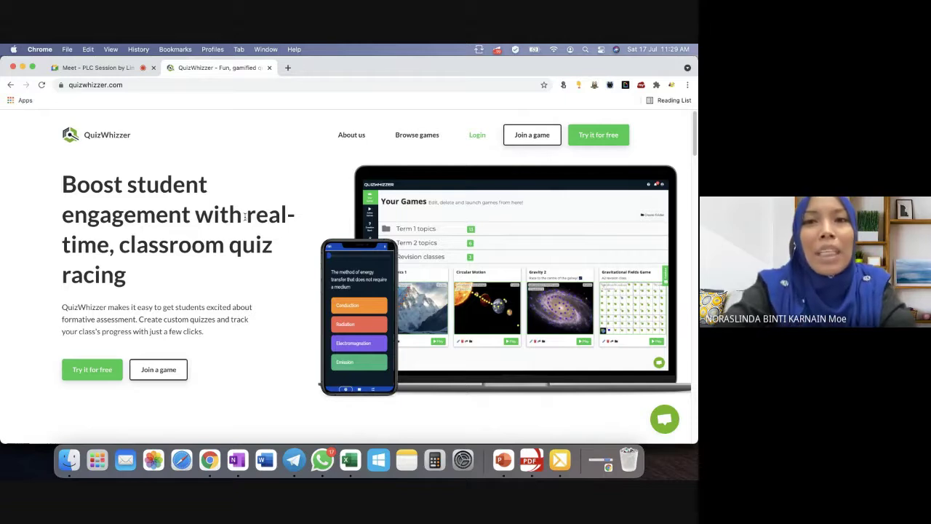
# Log in, close the upgrade pricing offer, and view the Keseimbangan Terma game in Your Games.
pyautogui.click(475, 136)
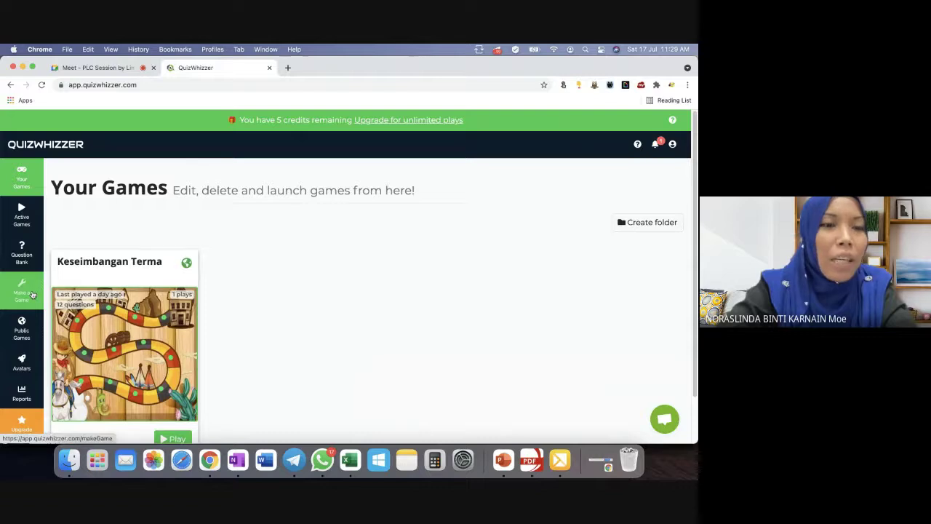
pyautogui.click(387, 120)
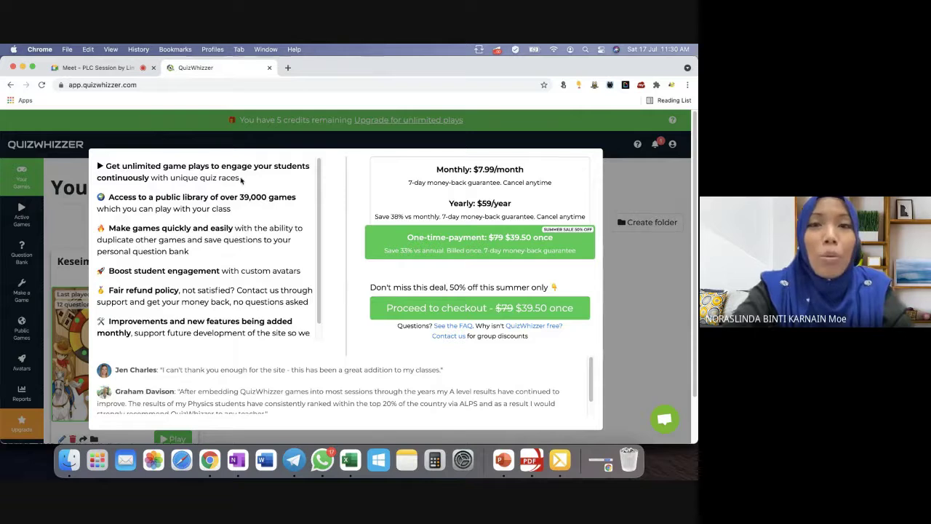
pyautogui.click(74, 179)
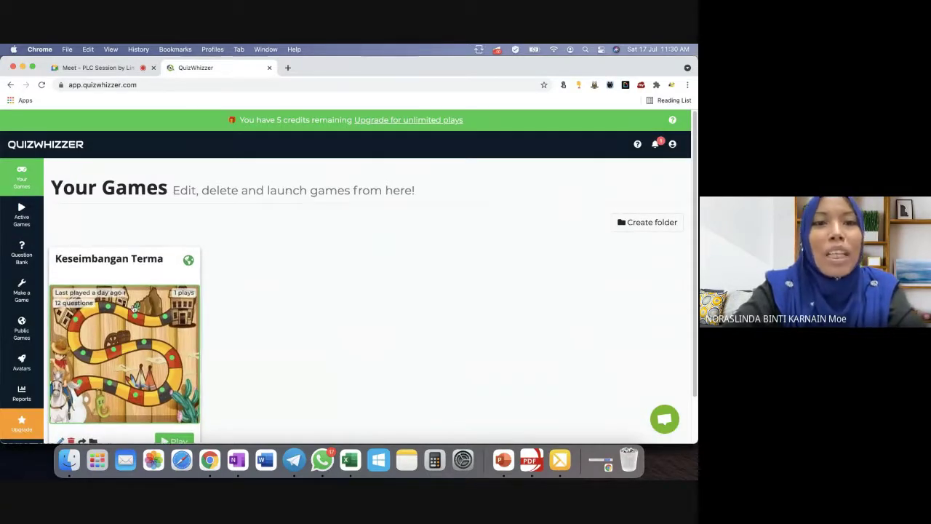
pyautogui.scroll(-2, 135, 307)
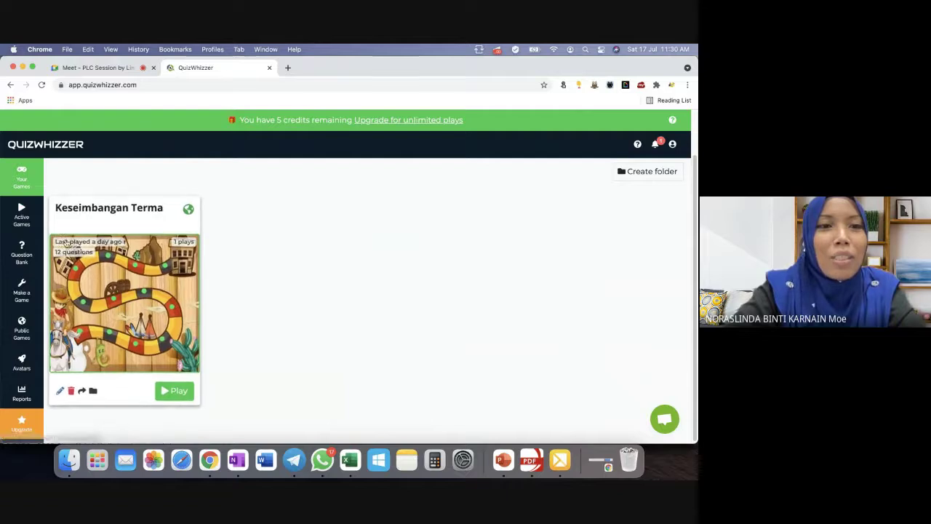
# Return to the QuizWhizzer homepage via the Google results and log out of the current account.
pyautogui.click(31, 185)
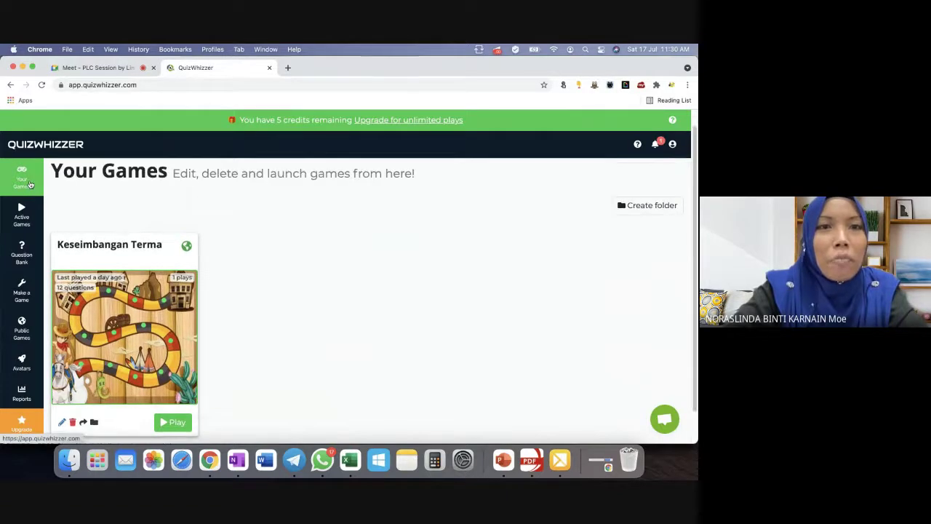
pyautogui.click(11, 85)
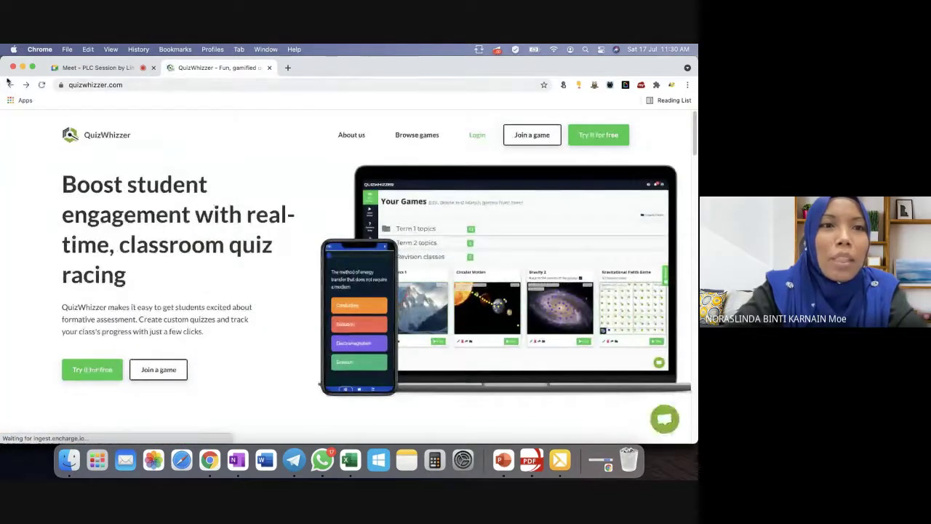
pyautogui.click(11, 86)
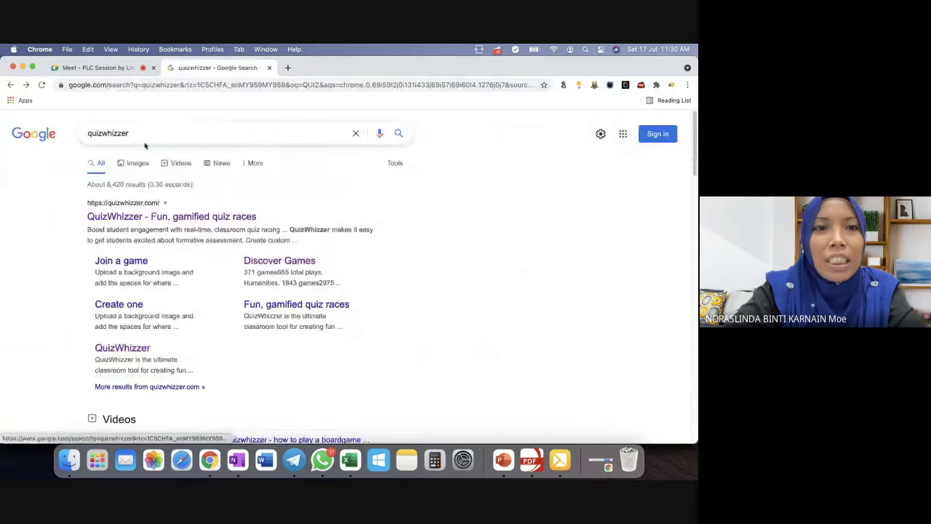
pyautogui.click(138, 136)
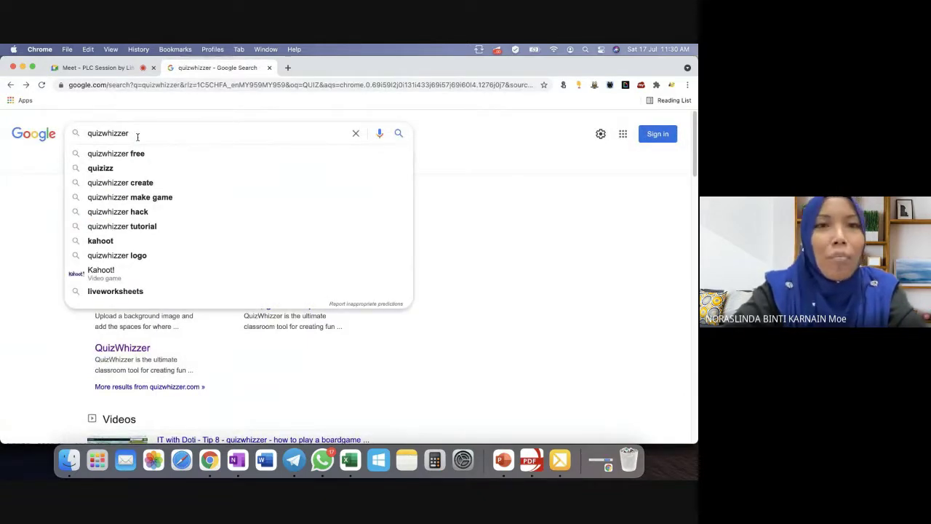
pyautogui.click(470, 211)
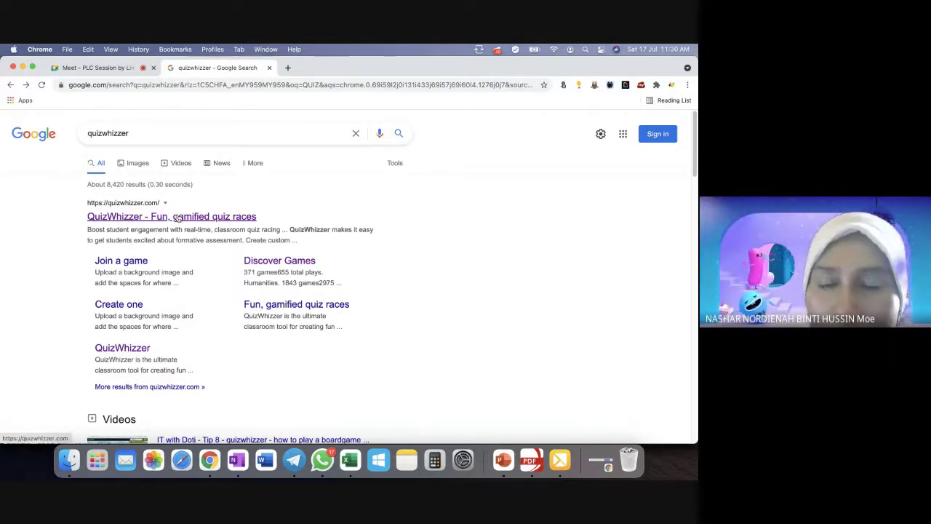
pyautogui.click(190, 214)
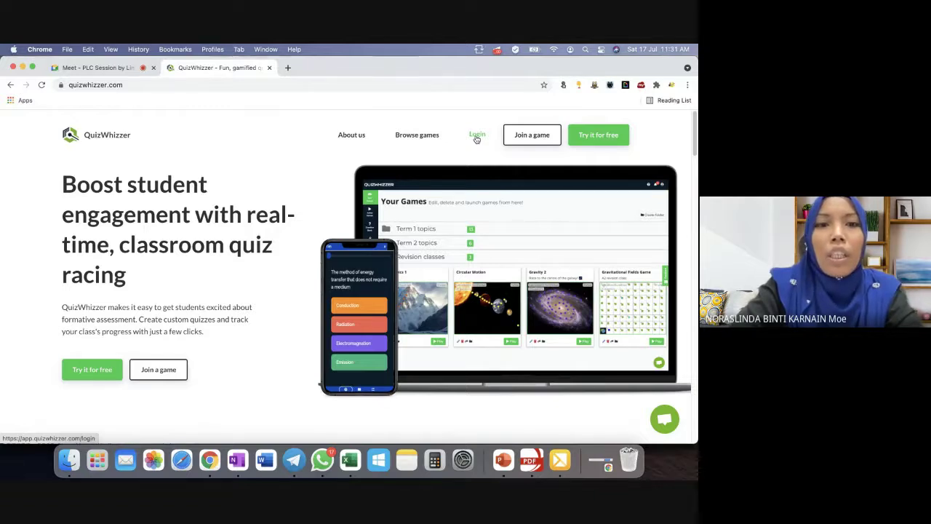
pyautogui.click(476, 137)
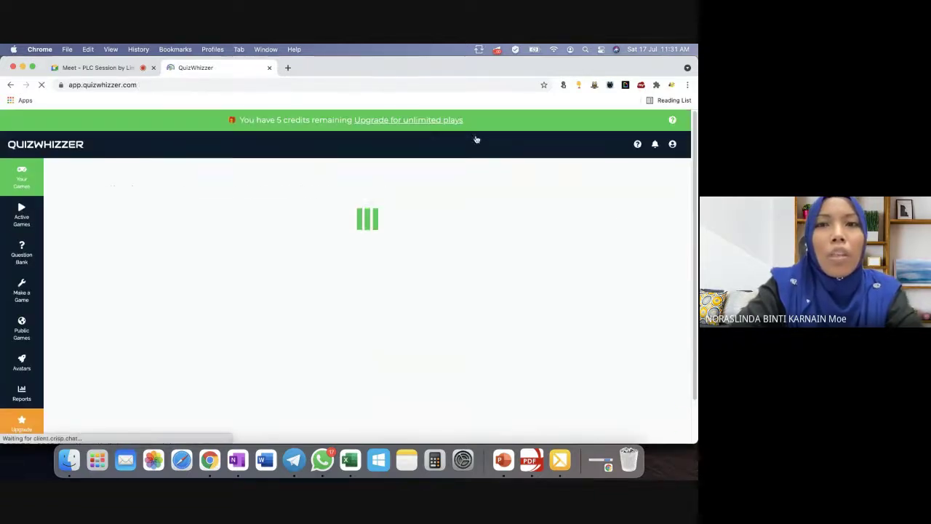
pyautogui.click(671, 145)
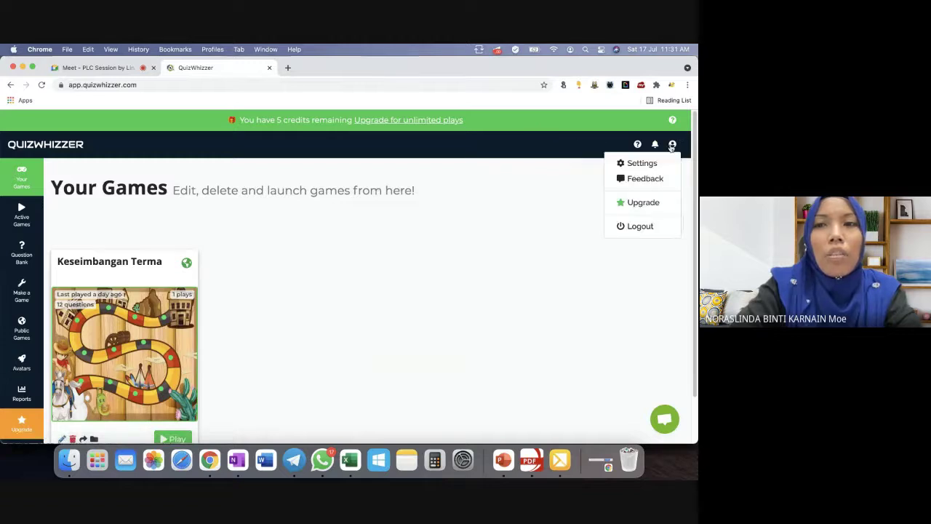
pyautogui.click(639, 229)
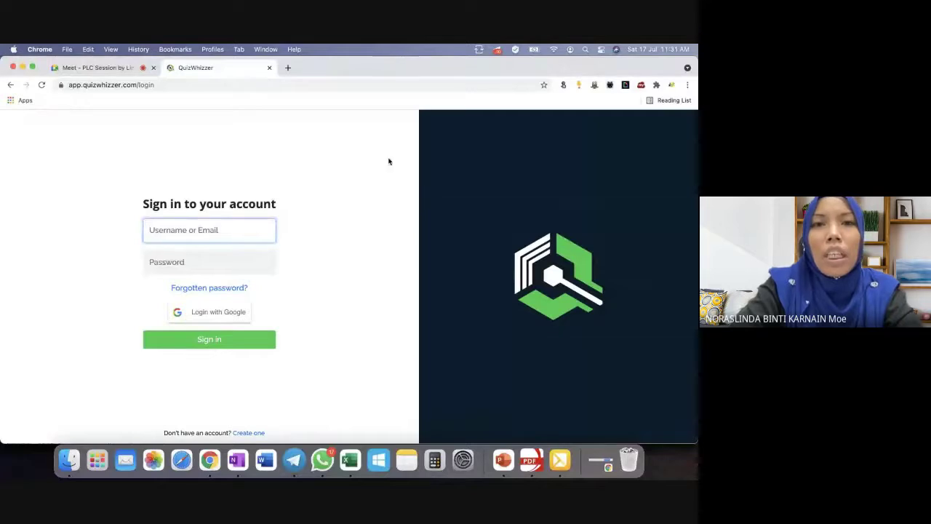
# Search 'quizwhizzer' again and sign in with the first Google account.
pyautogui.click(163, 85)
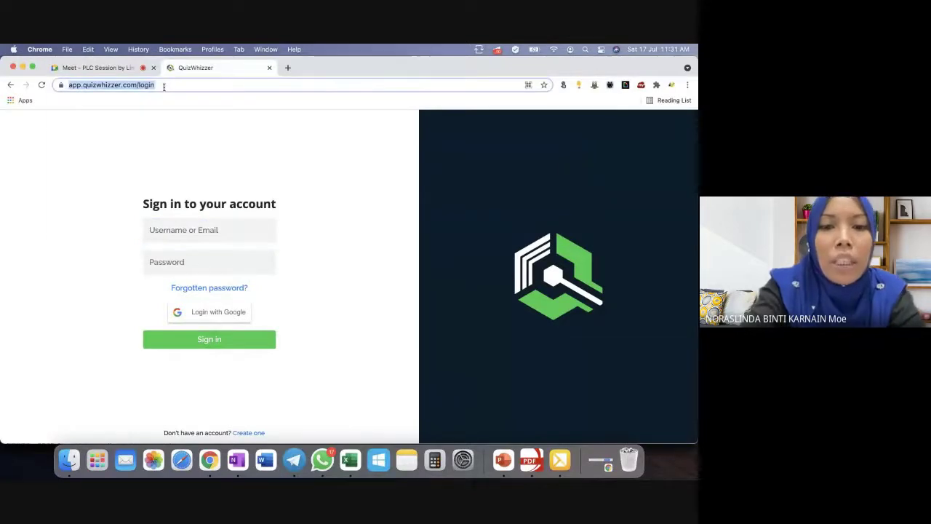
pyautogui.write('quizwhizzer')
pyautogui.press('Return')
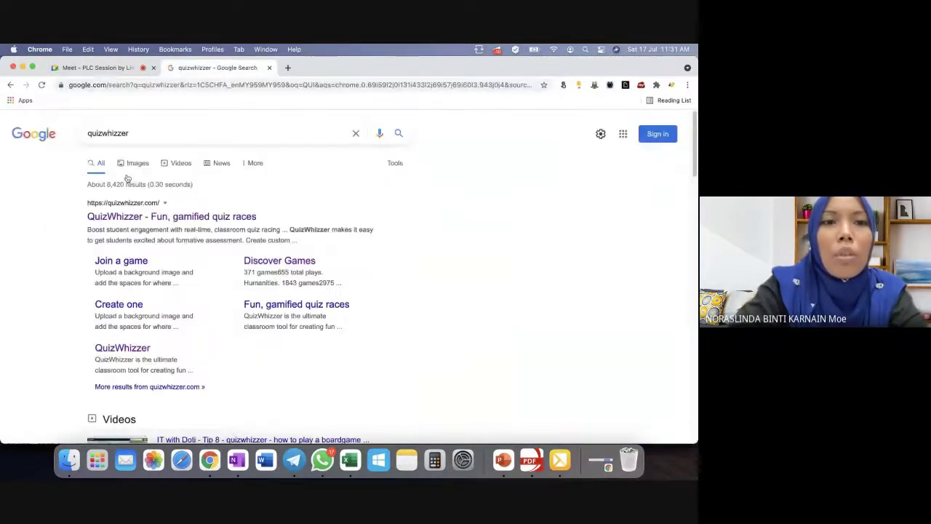
pyautogui.click(124, 217)
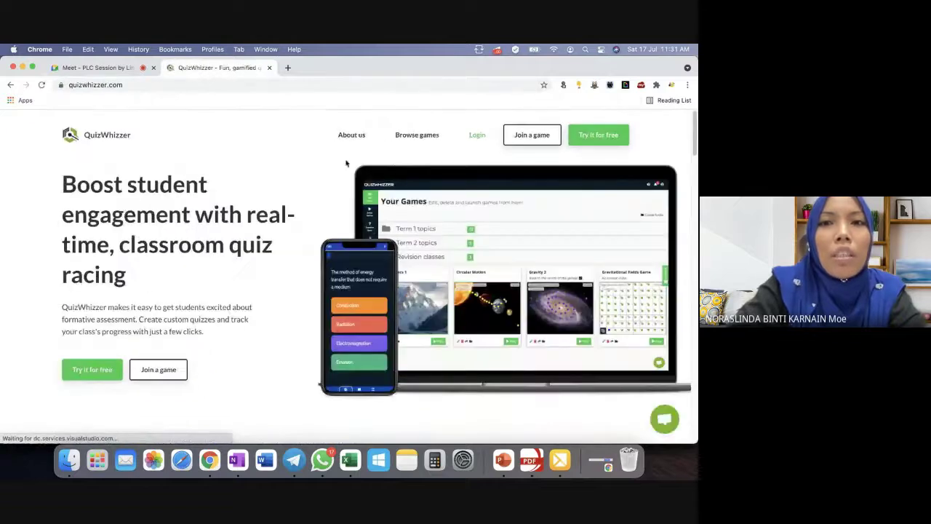
pyautogui.click(474, 135)
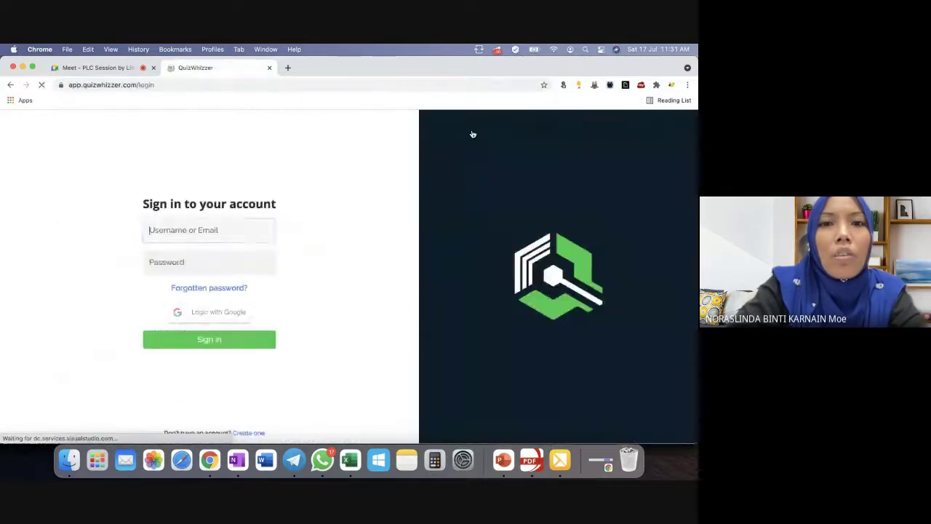
pyautogui.click(202, 317)
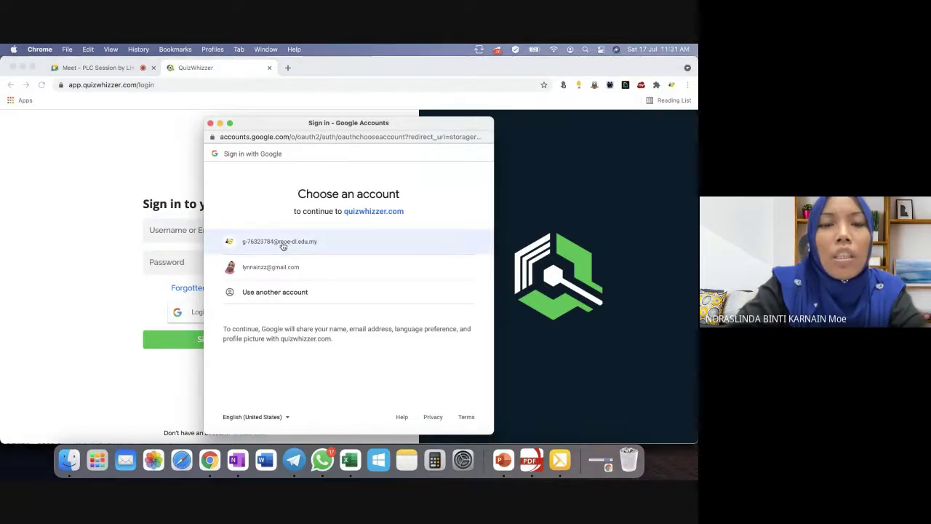
pyautogui.click(283, 246)
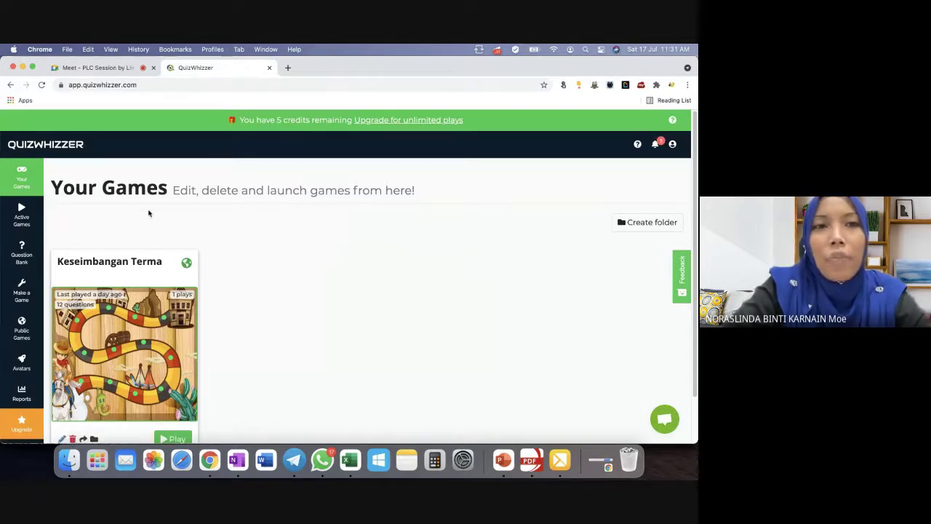
# Stop the running Keseimbangan Terma game under Active Games.
pyautogui.scroll(-1, 148, 207)
pyautogui.scroll(-1, 149, 207)
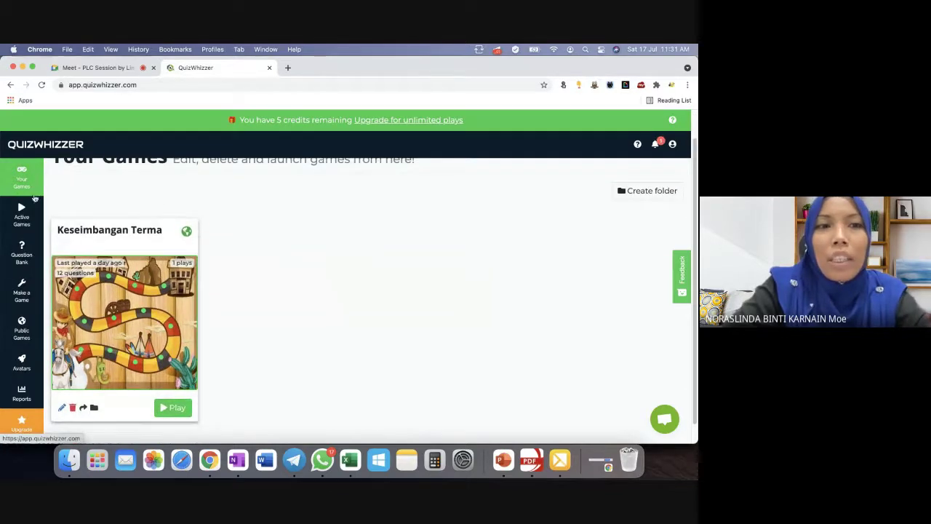
pyautogui.click(26, 218)
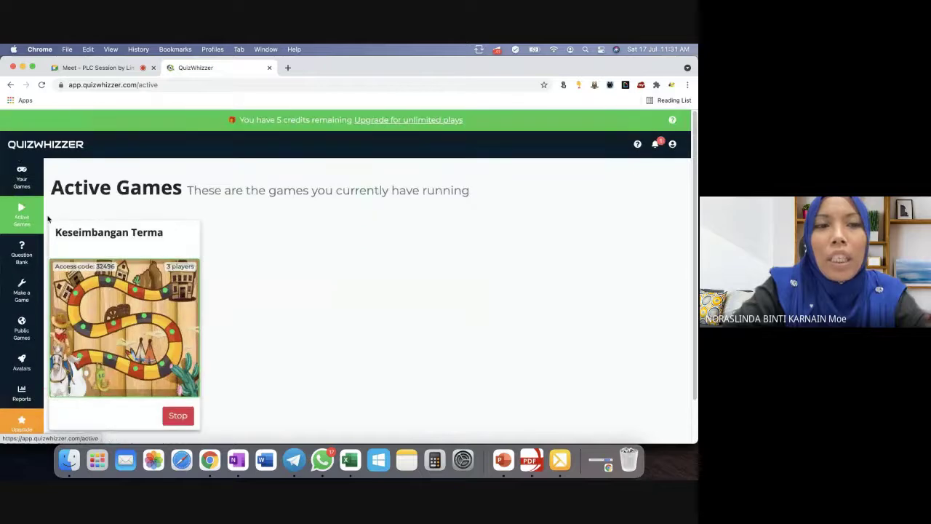
pyautogui.click(178, 416)
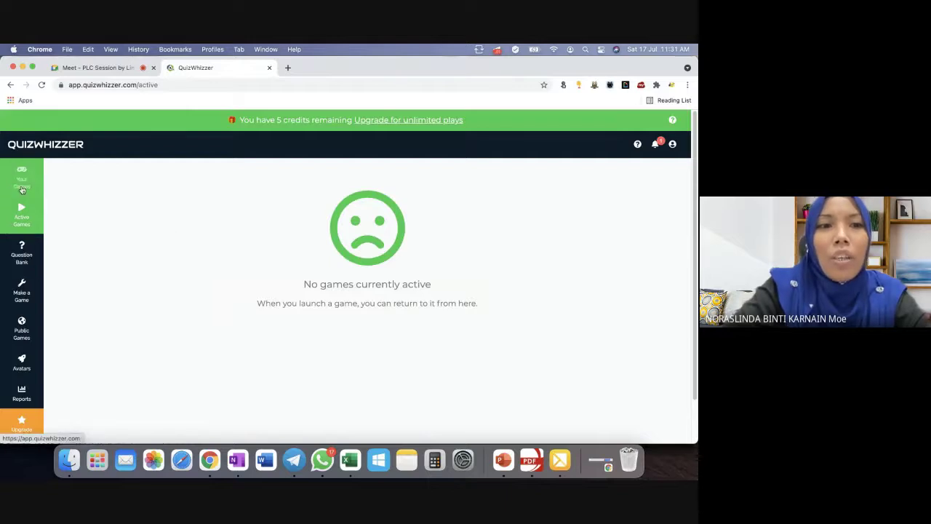
# Browse the Question Bank and Make a Game pages, then open the Avatars page.
pyautogui.click(25, 249)
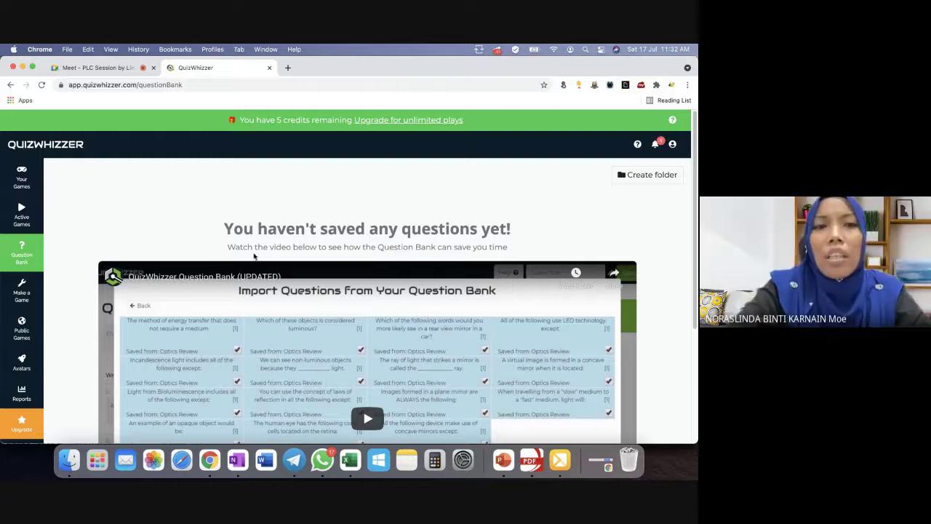
pyautogui.click(20, 295)
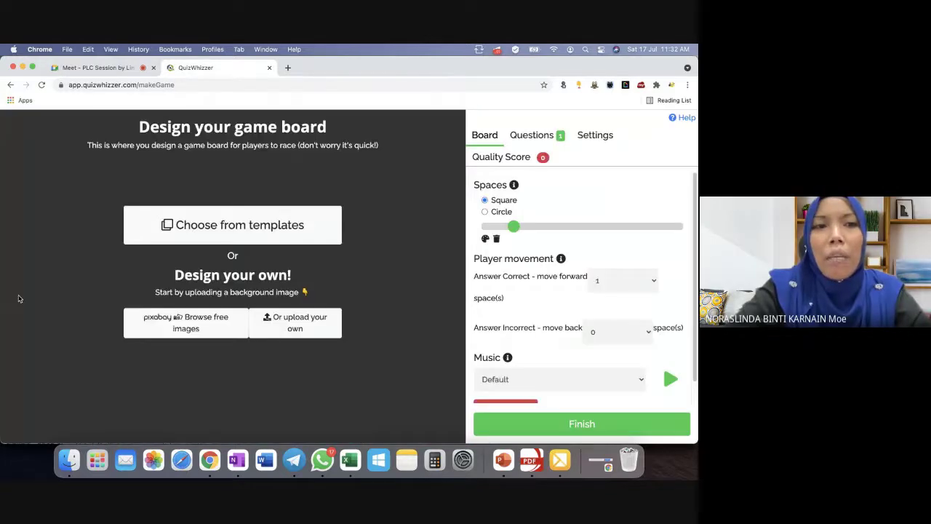
pyautogui.click(11, 85)
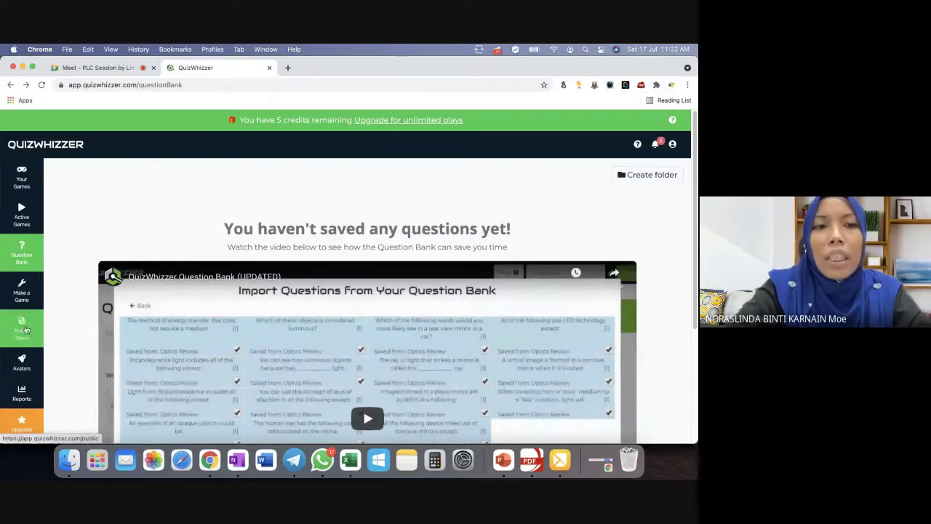
pyautogui.scroll(-2, 27, 324)
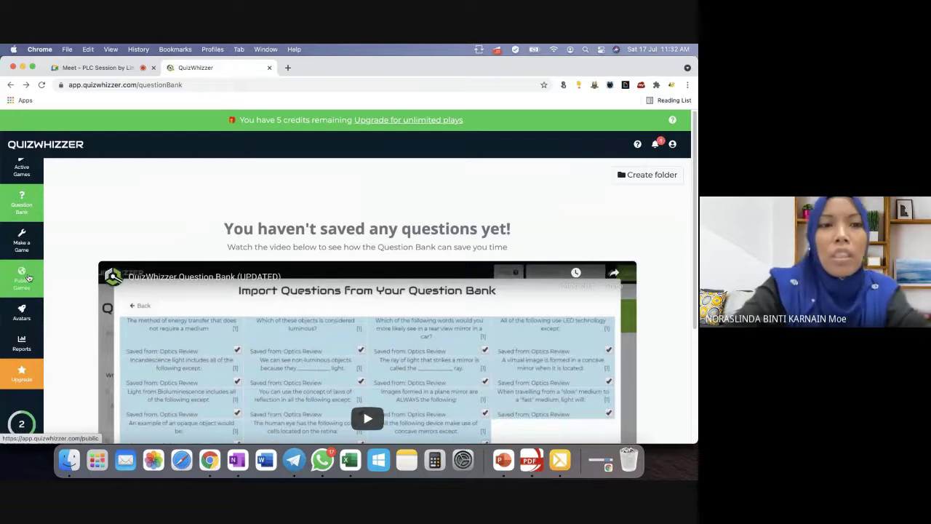
pyautogui.click(22, 313)
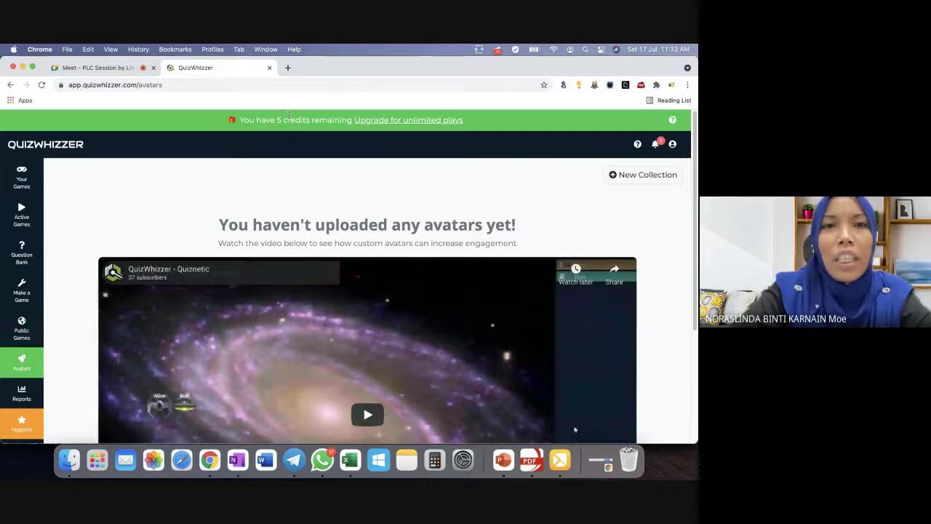
# Search 'CLASSDOJO' in a new tab, open ClassDojo, and choose the teacher login.
pyautogui.click(288, 68)
pyautogui.write('CLAS')
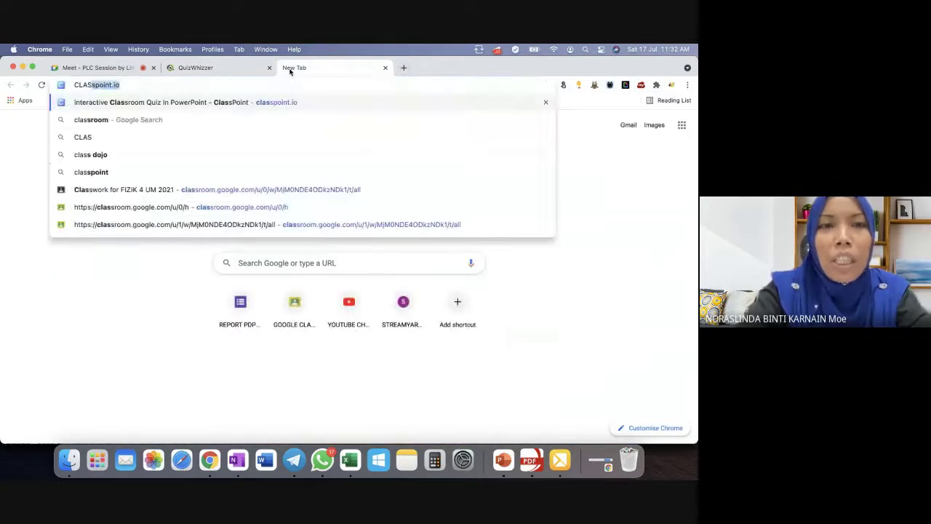
pyautogui.write('SDOJO')
pyautogui.press('Return')
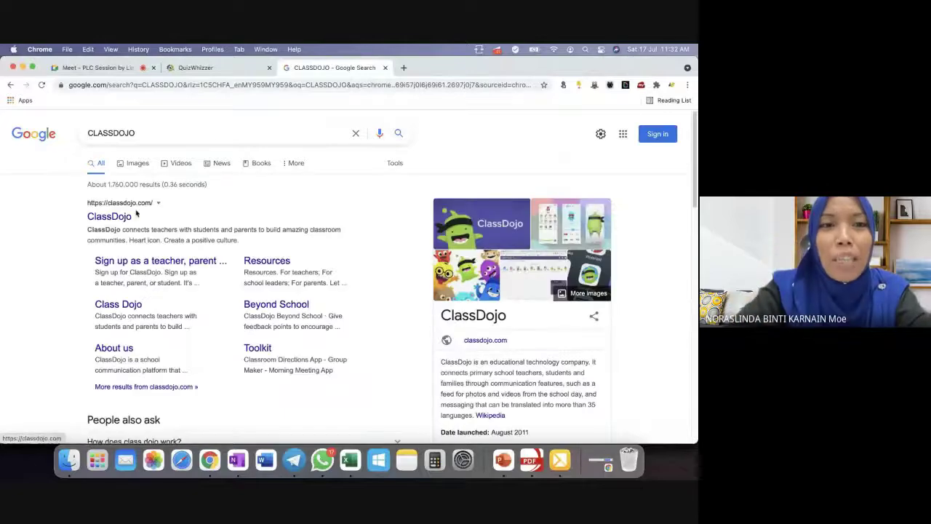
pyautogui.click(109, 216)
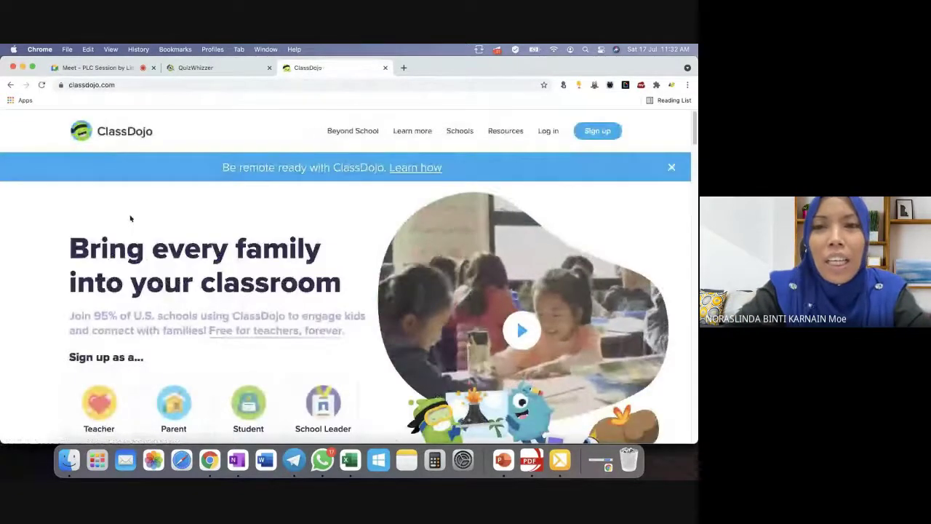
pyautogui.click(547, 131)
pyautogui.click(243, 230)
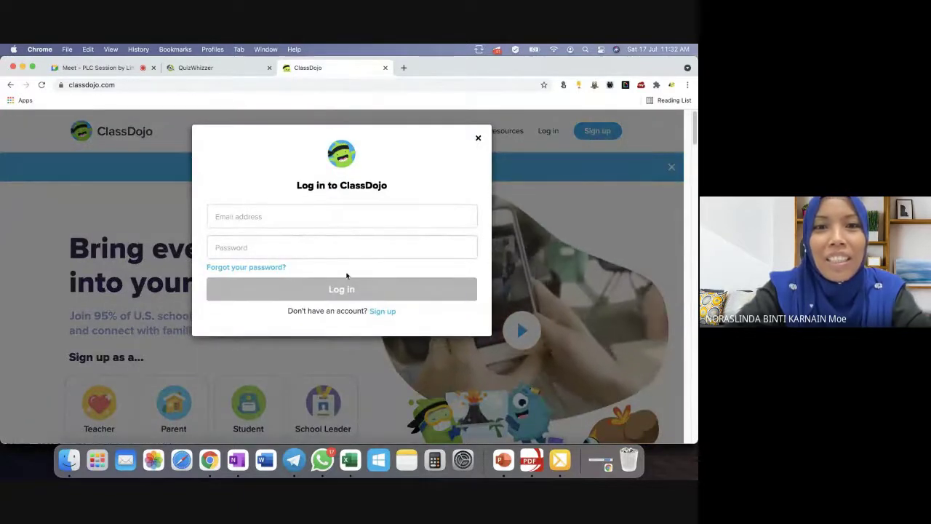
# Enter the teacher account's email and password, log in, and handle Chrome's save-password prompts.
pyautogui.click(266, 218)
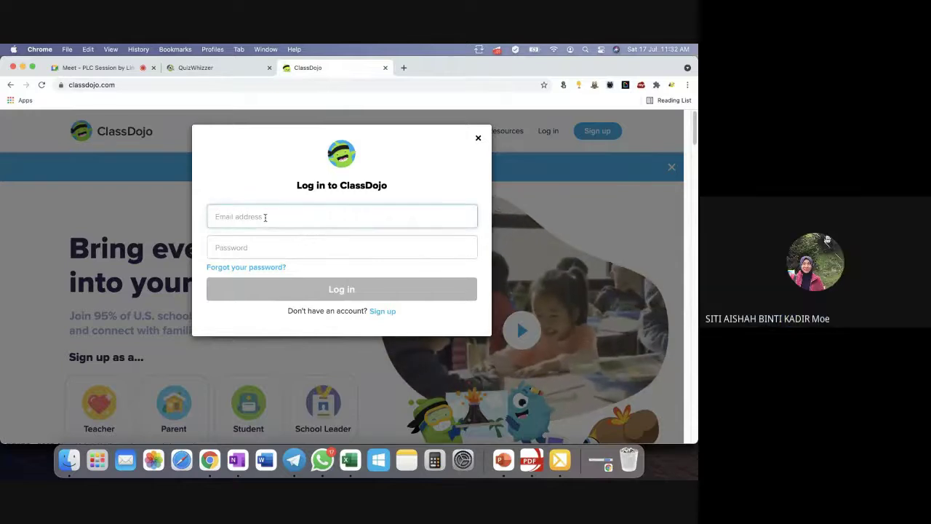
pyautogui.write('G')
pyautogui.press('BackSpace')
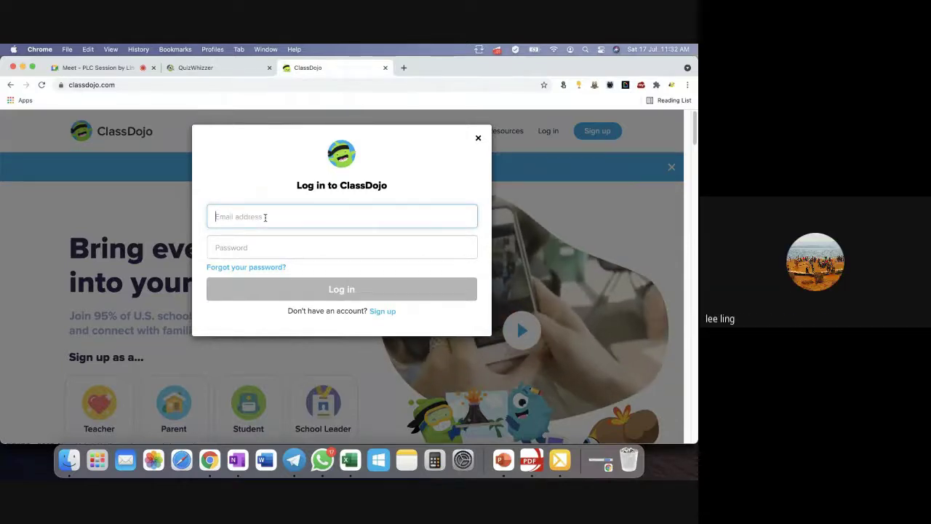
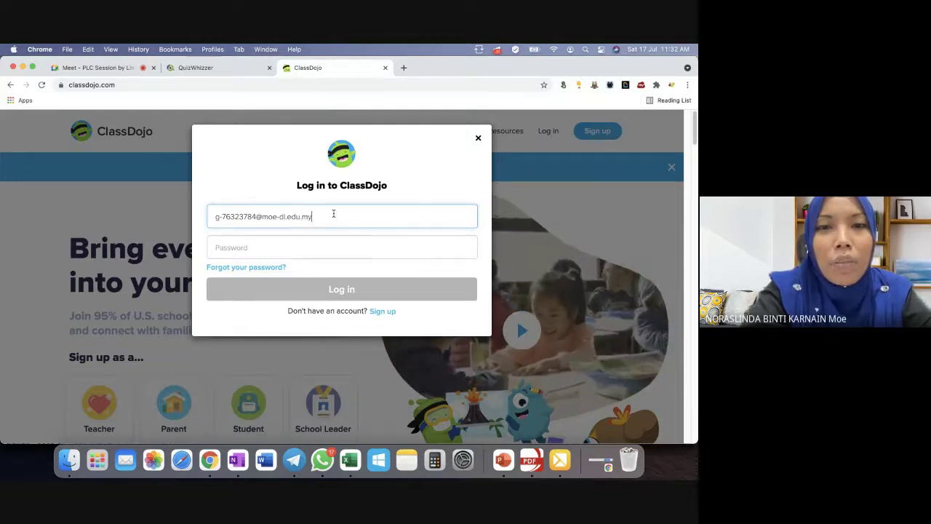
pyautogui.press('Tab')
pyautogui.write('***')
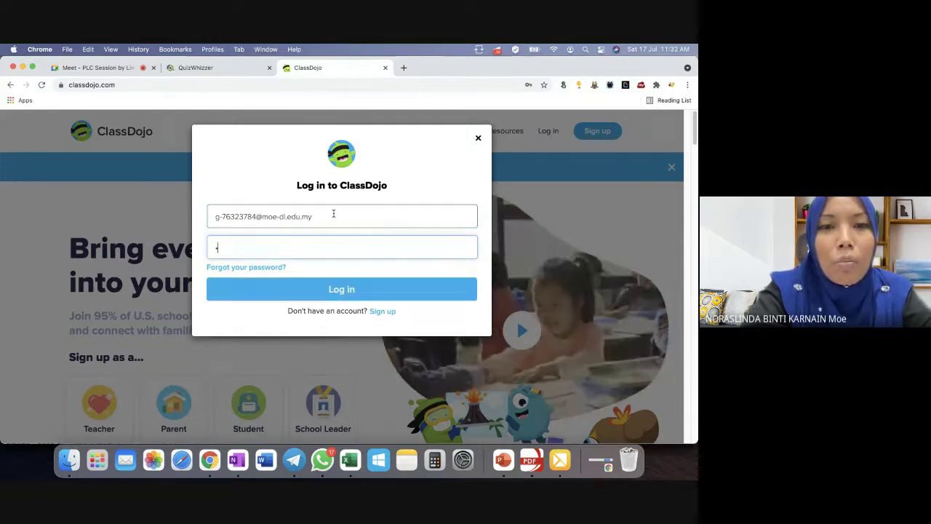
pyautogui.write('*****')
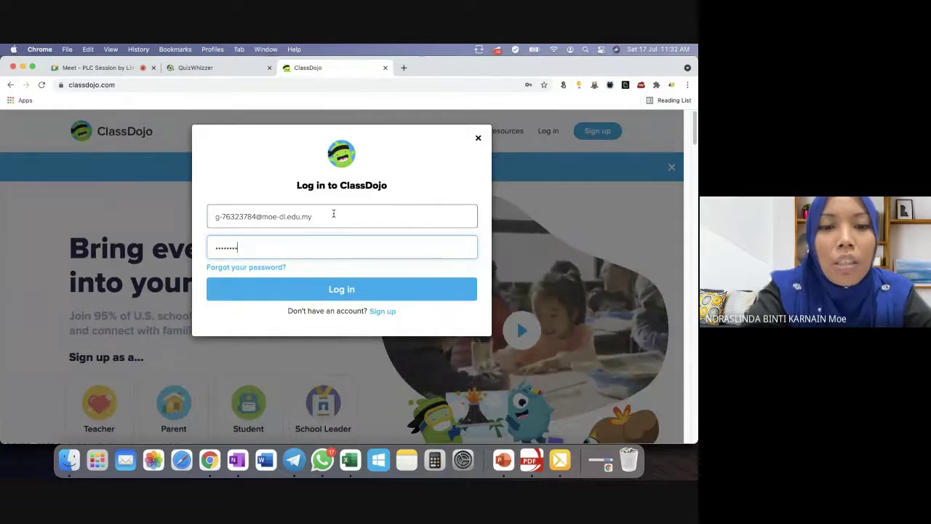
pyautogui.write('**')
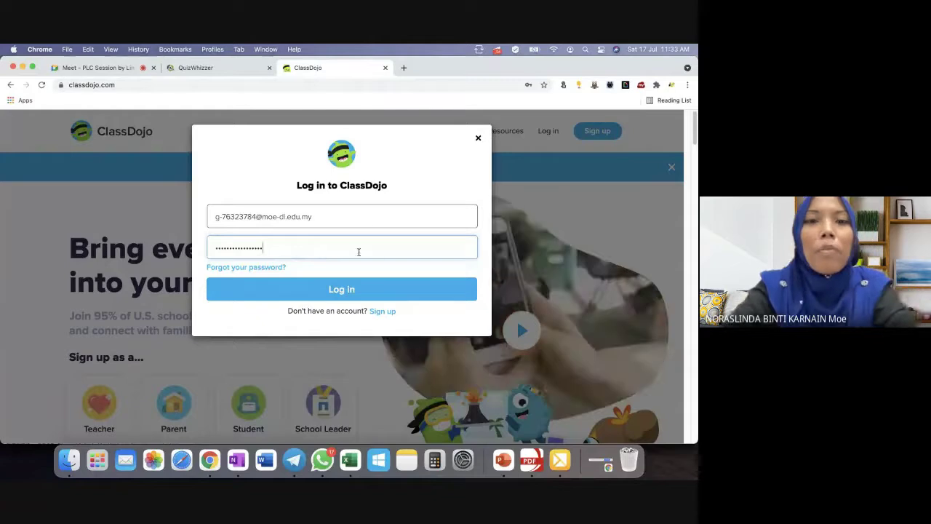
pyautogui.click(339, 289)
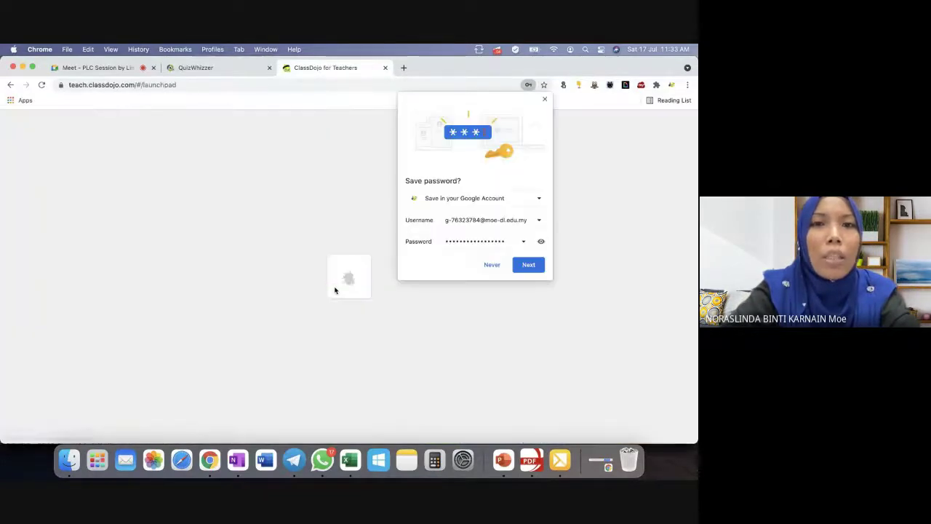
pyautogui.click(525, 266)
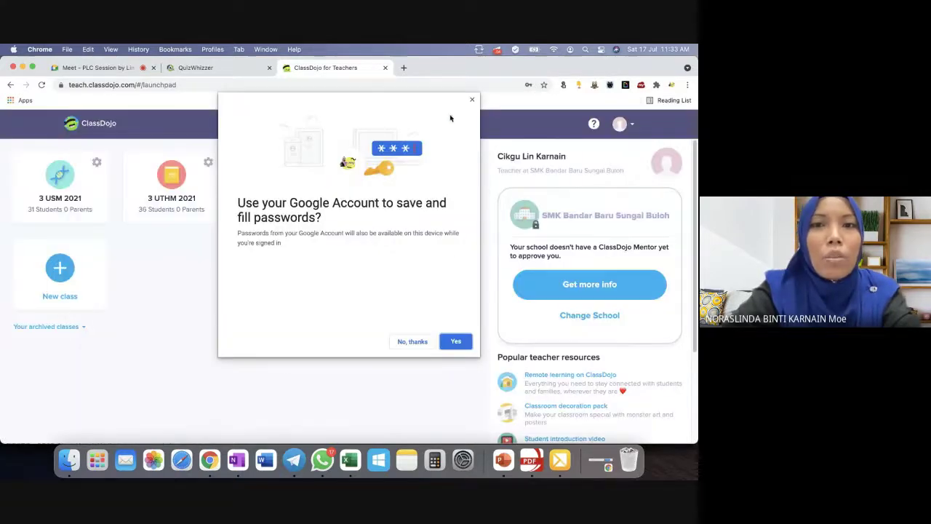
pyautogui.click(472, 100)
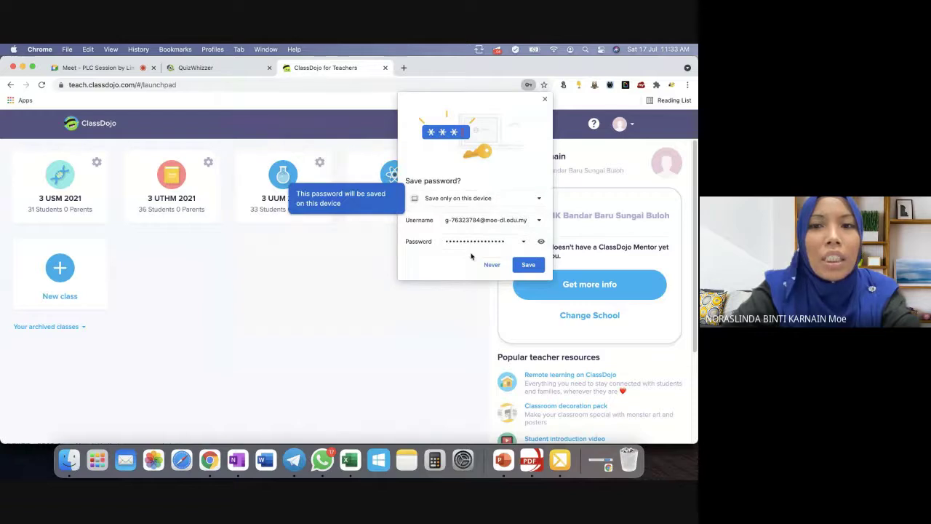
# Save the password, open the 3 USM 2021 class, and dismiss the Conundrums popup.
pyautogui.click(517, 266)
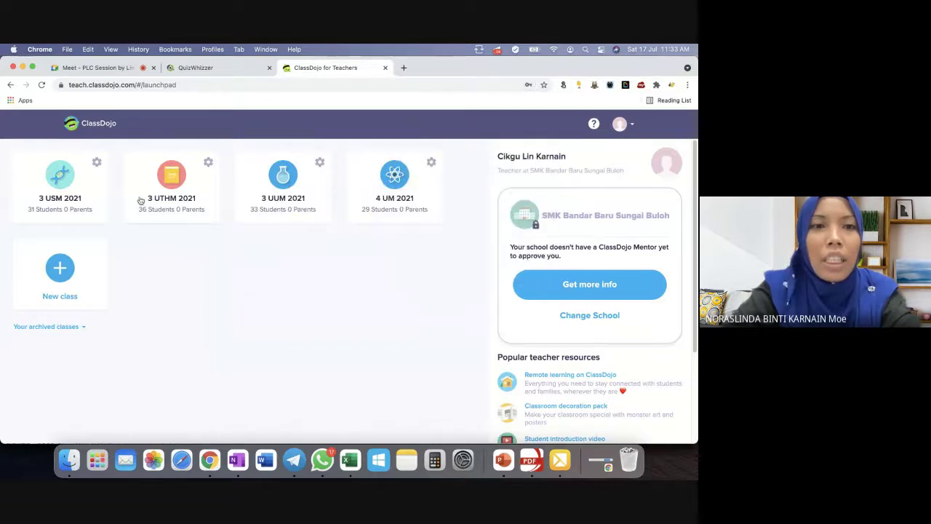
pyautogui.click(63, 183)
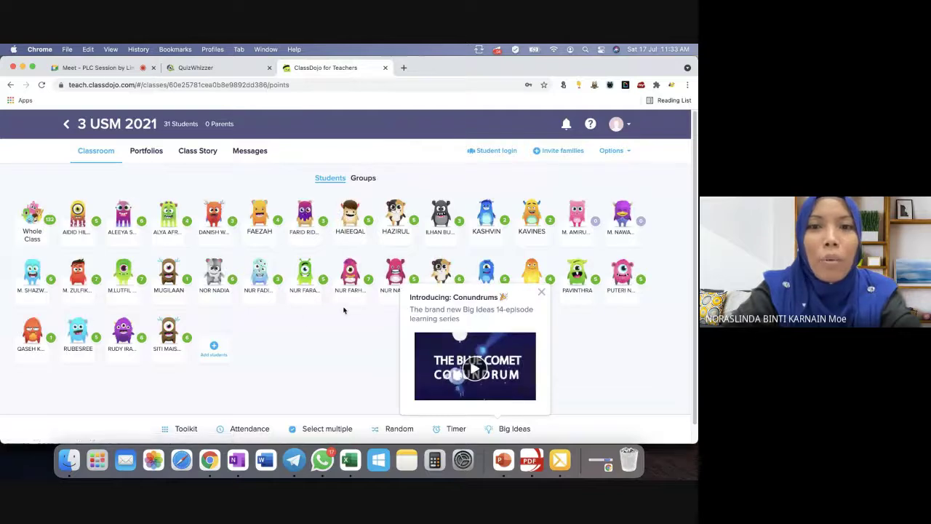
pyautogui.click(541, 291)
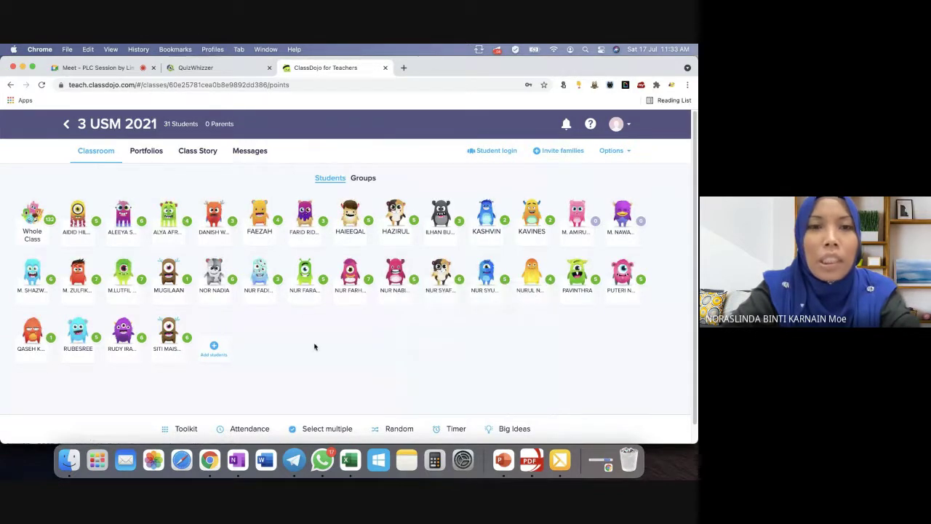
# Open and close a student's feedback dialog, then return to QuizWhizzer's Avatars page.
pyautogui.click(168, 215)
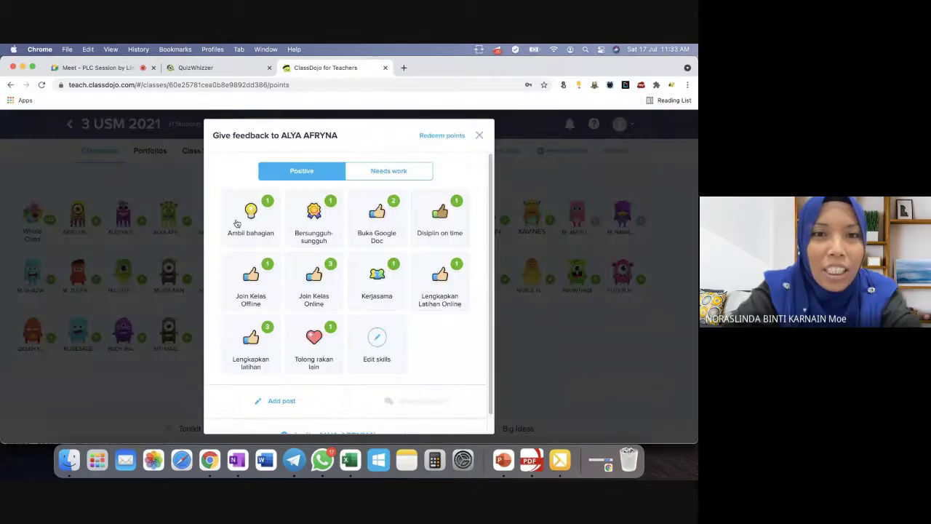
pyautogui.click(479, 136)
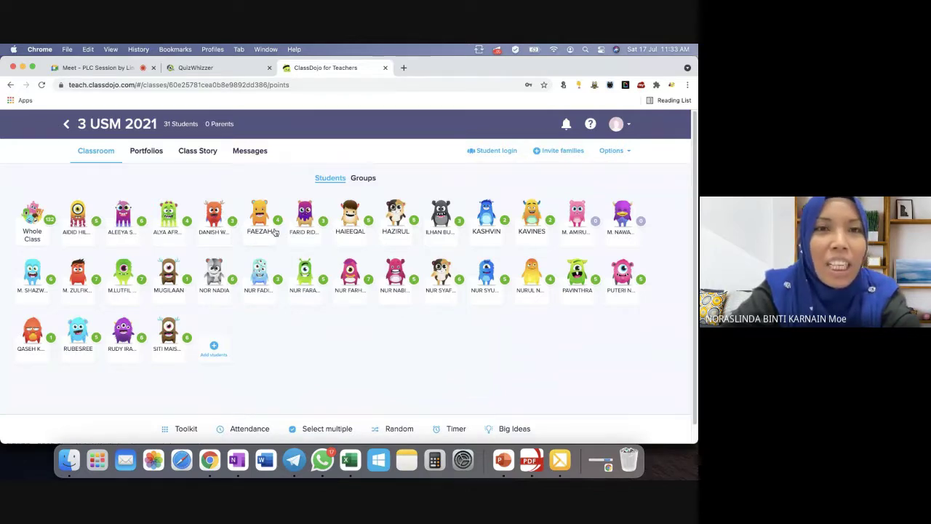
pyautogui.click(218, 67)
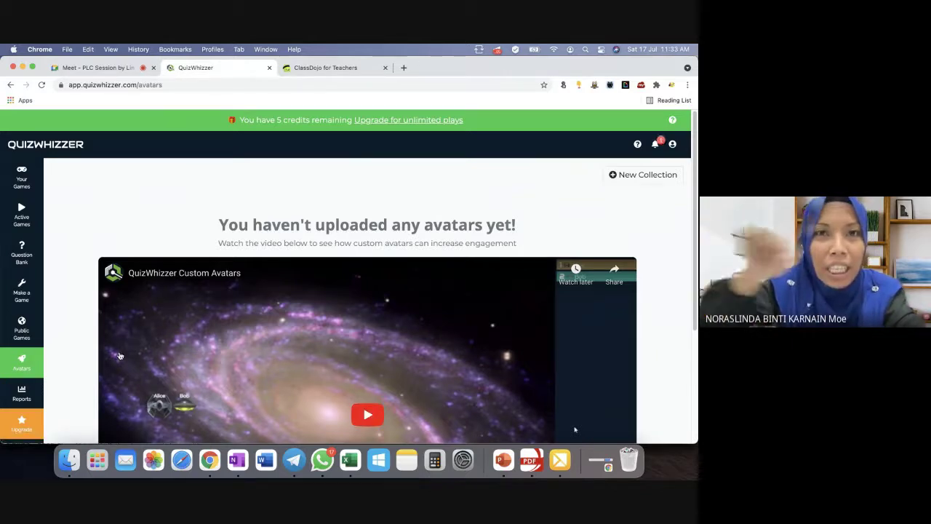
# Switch back to the ClassDojo tab showing the 3 USM 2021 roster of 31 students.
pyautogui.click(325, 67)
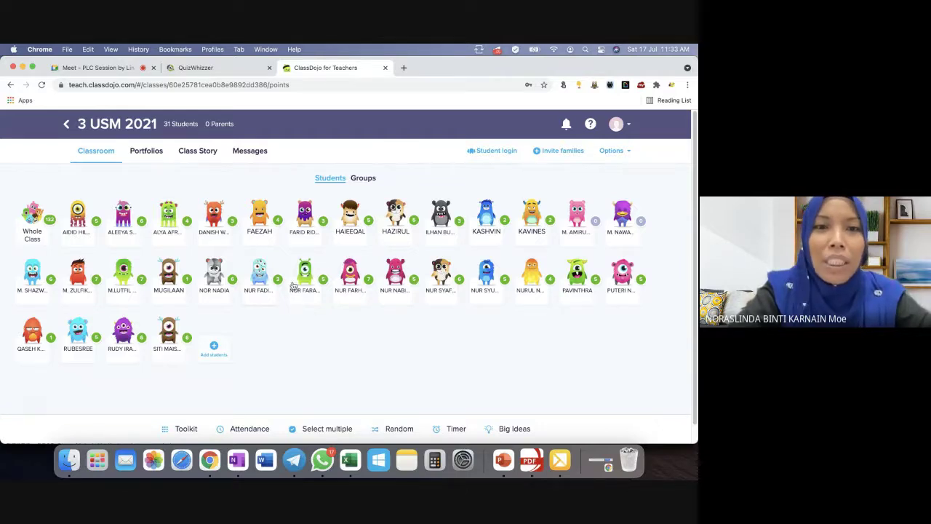
pyautogui.click(305, 272)
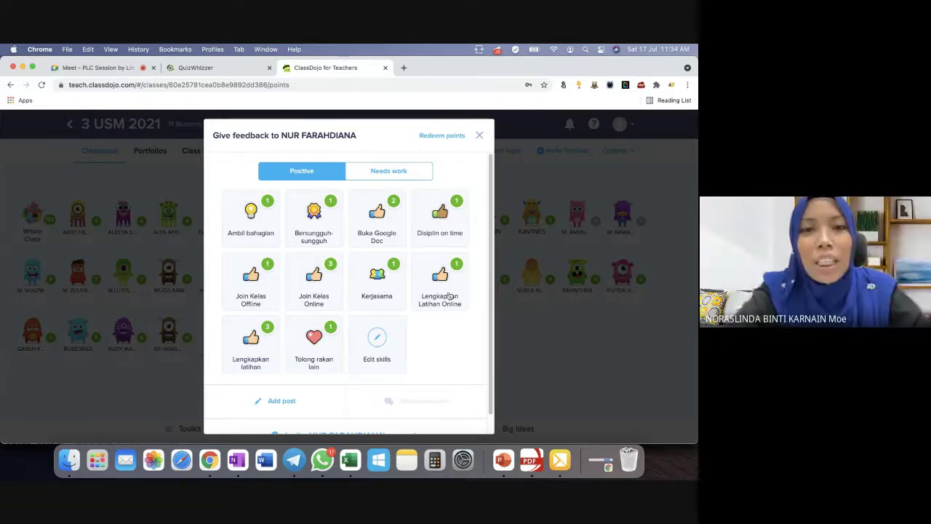
pyautogui.click(483, 135)
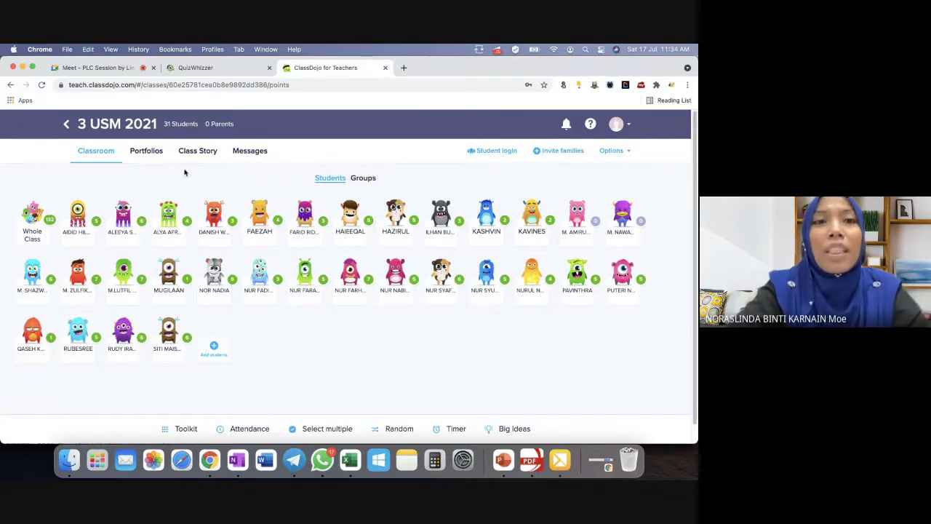
# Open the 4 UM 2021 class from the class list, go back, then return to QuizWhizzer's Avatars page.
pyautogui.click(67, 124)
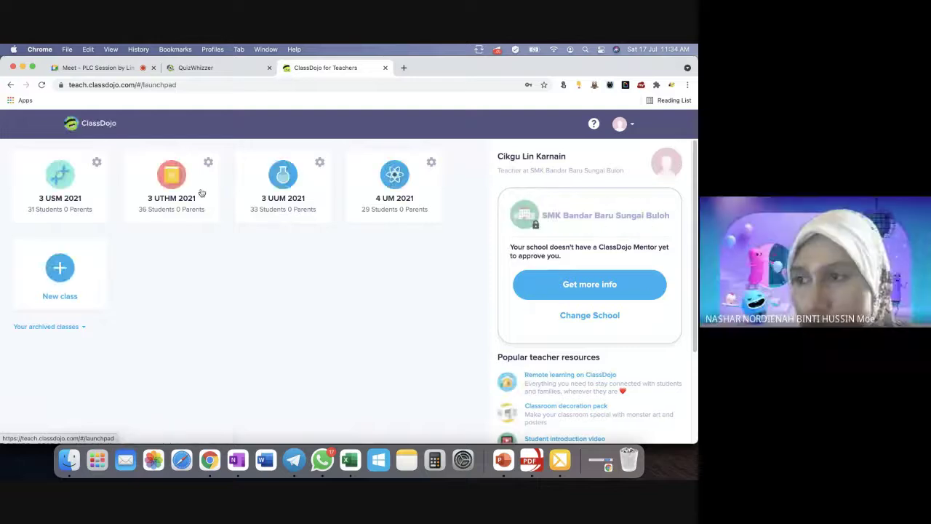
pyautogui.click(395, 180)
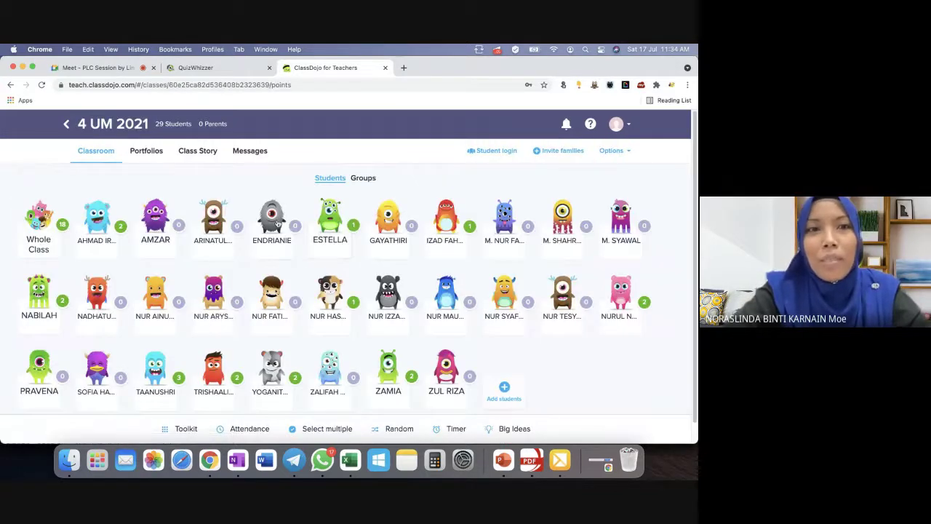
pyautogui.click(66, 124)
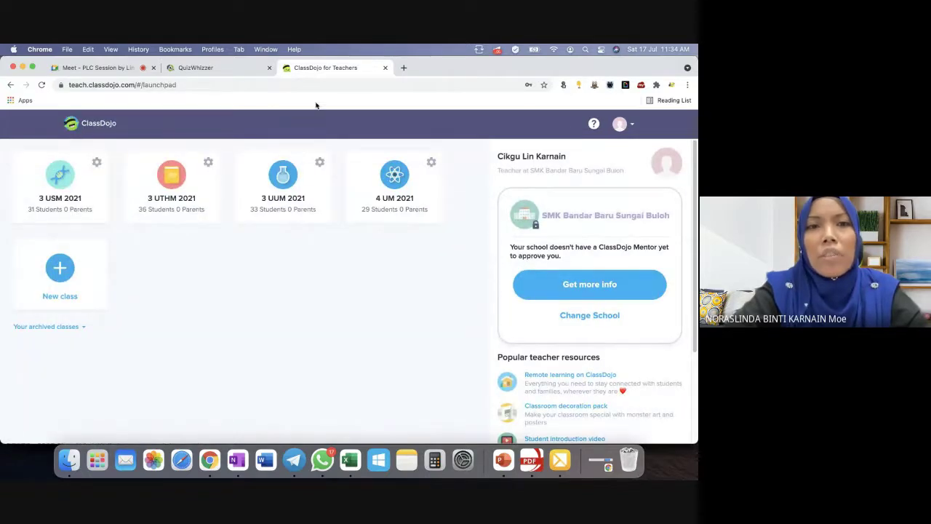
pyautogui.click(210, 70)
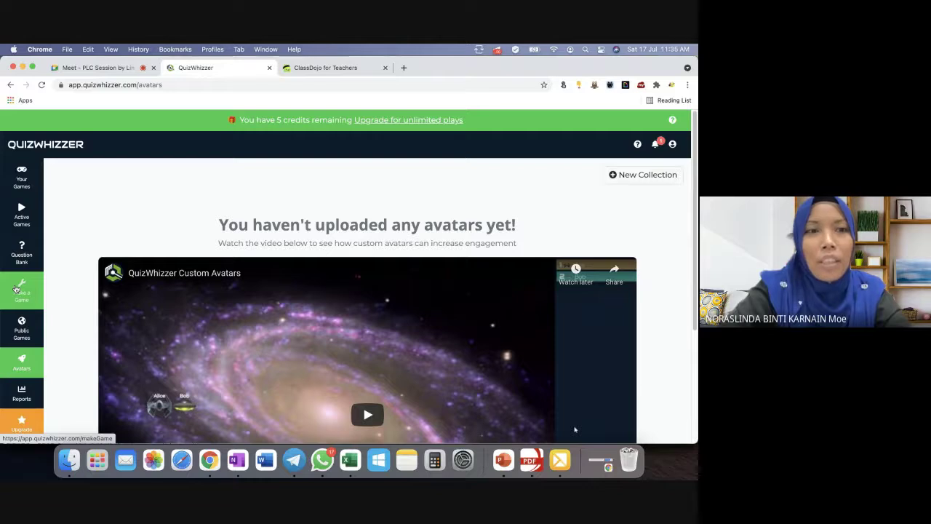
# Start a new QuizWhizzer game to reach the 'Design your game board' page.
pyautogui.click(22, 292)
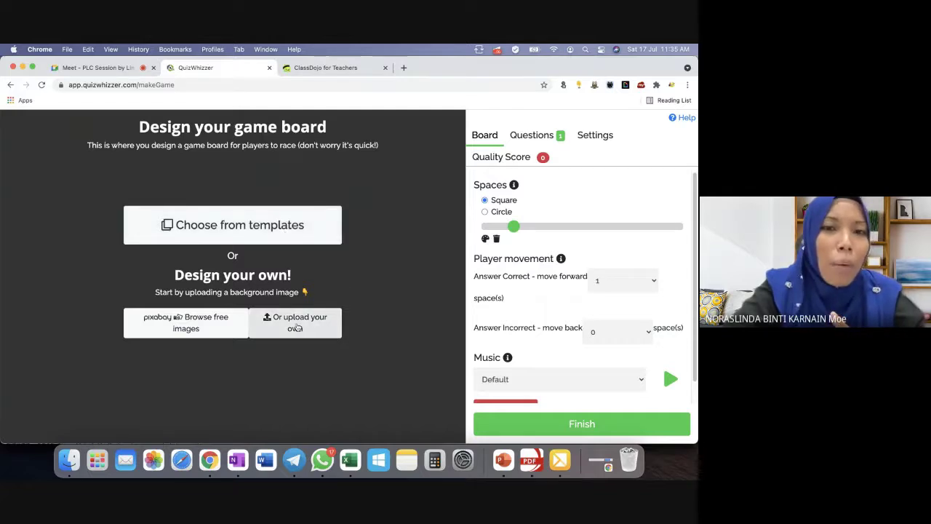
# Open the ready-made board backgrounds gallery and browse the Community made thumbnails to the bottom.
pyautogui.click(240, 225)
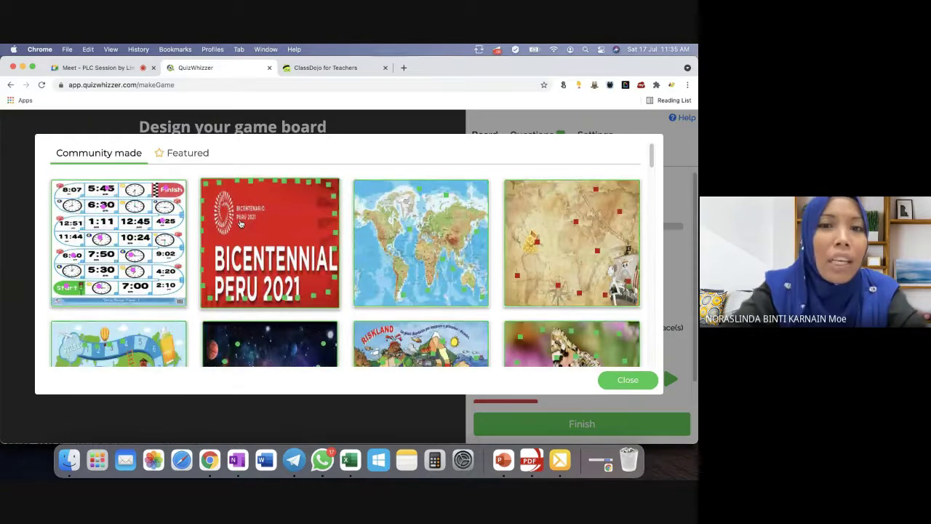
pyautogui.scroll(-2, 451, 262)
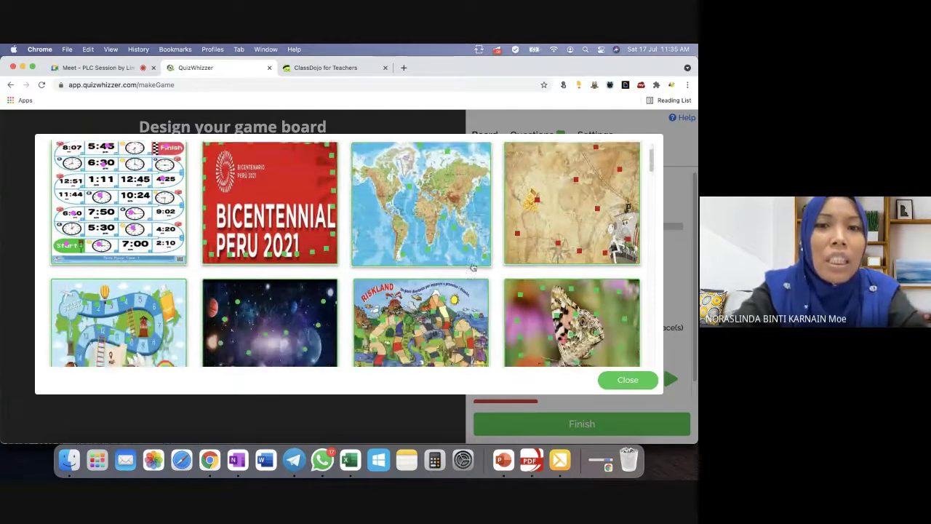
pyautogui.scroll(-2, 473, 267)
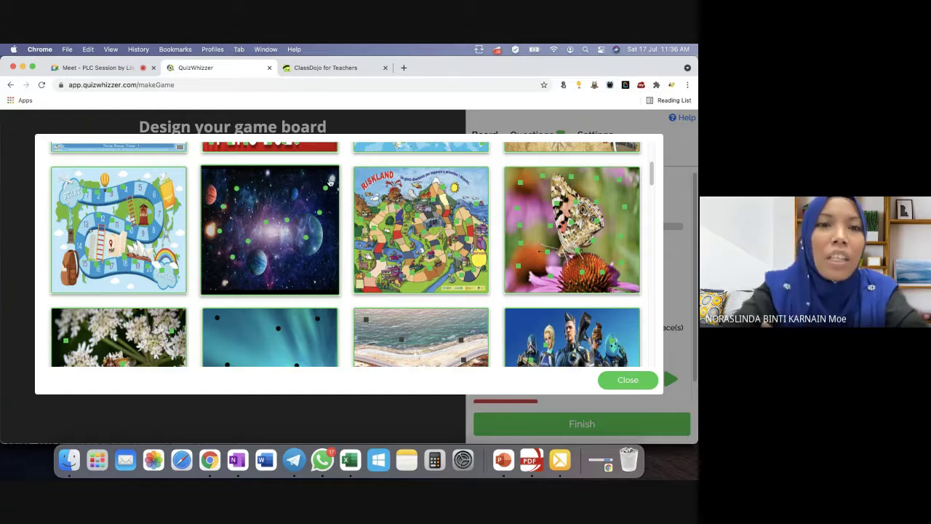
pyautogui.scroll(-2, 302, 232)
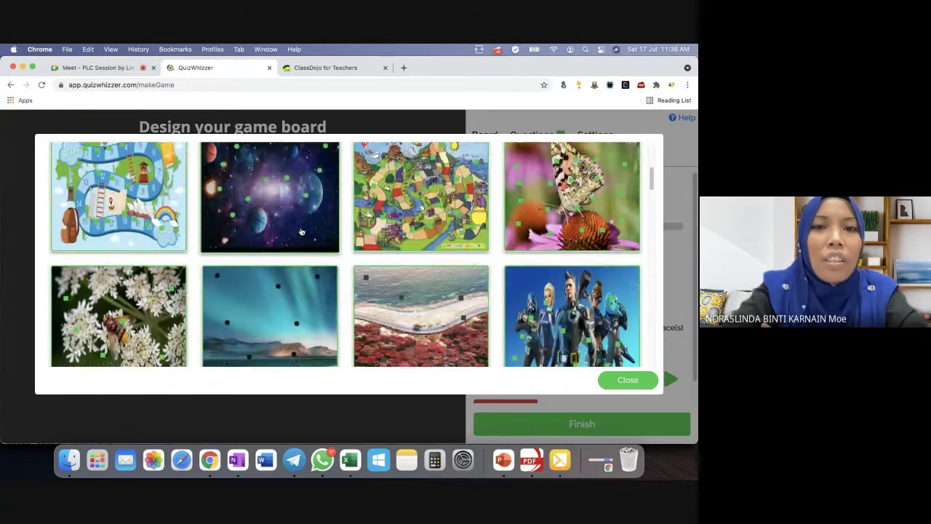
pyautogui.scroll(-2, 301, 231)
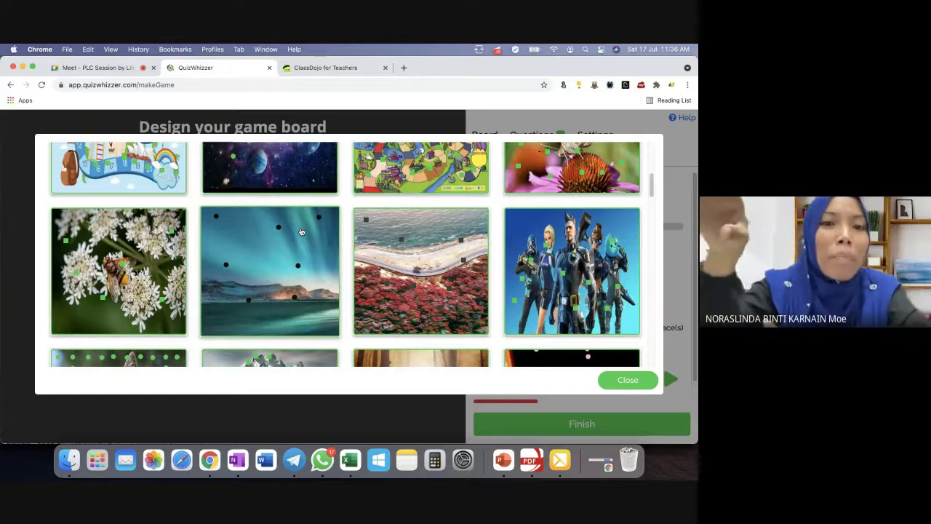
pyautogui.scroll(-5, 301, 231)
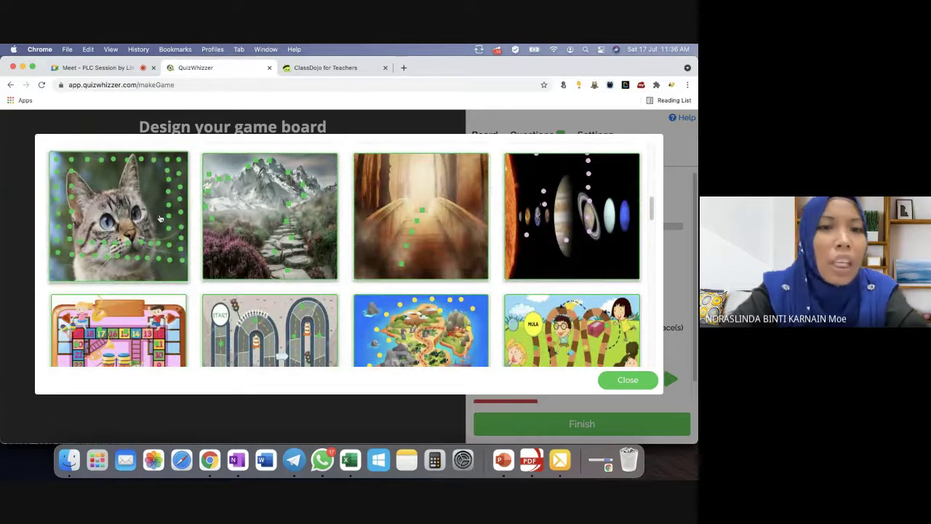
pyautogui.scroll(-2, 160, 218)
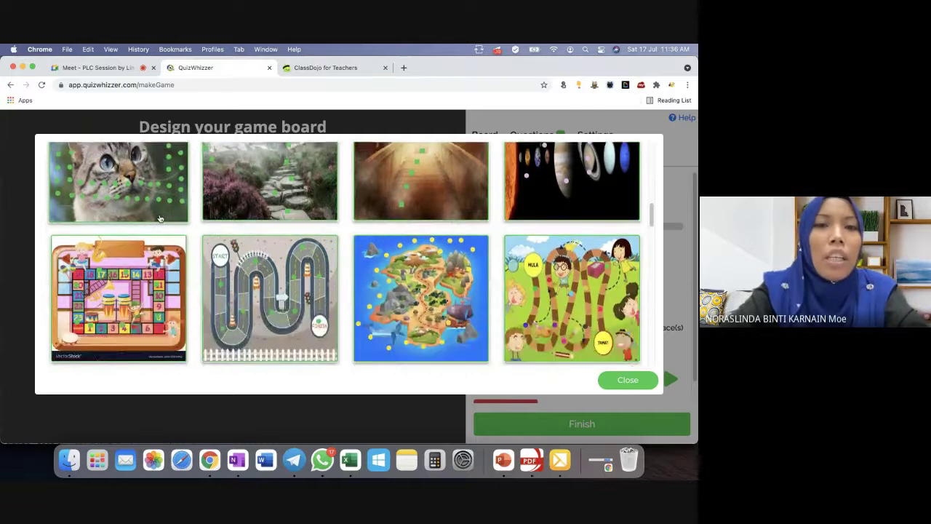
pyautogui.scroll(-1, 160, 219)
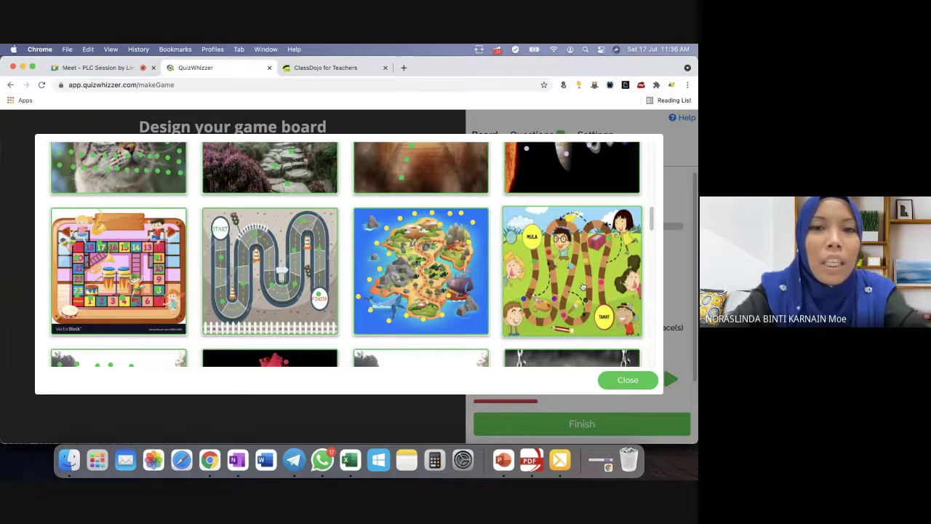
pyautogui.scroll(-5, 583, 287)
pyautogui.scroll(-5, 582, 287)
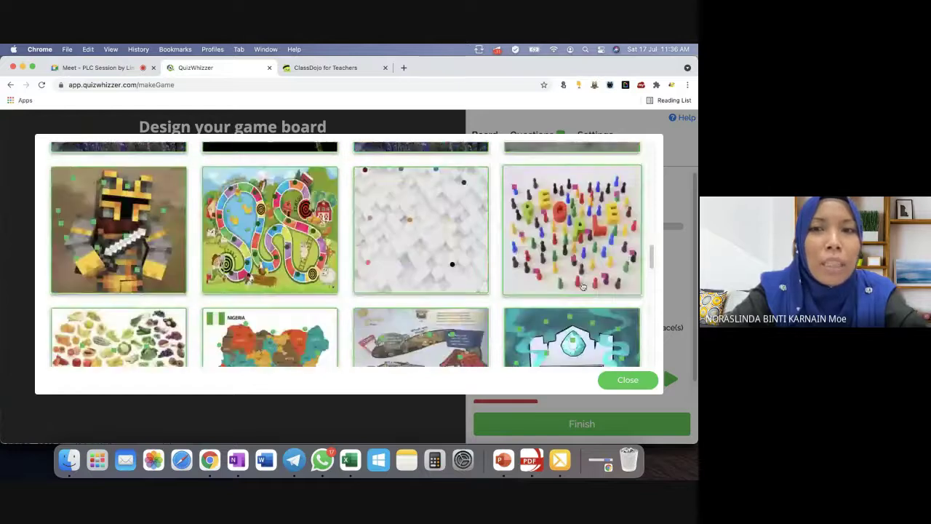
pyautogui.scroll(-8, 583, 287)
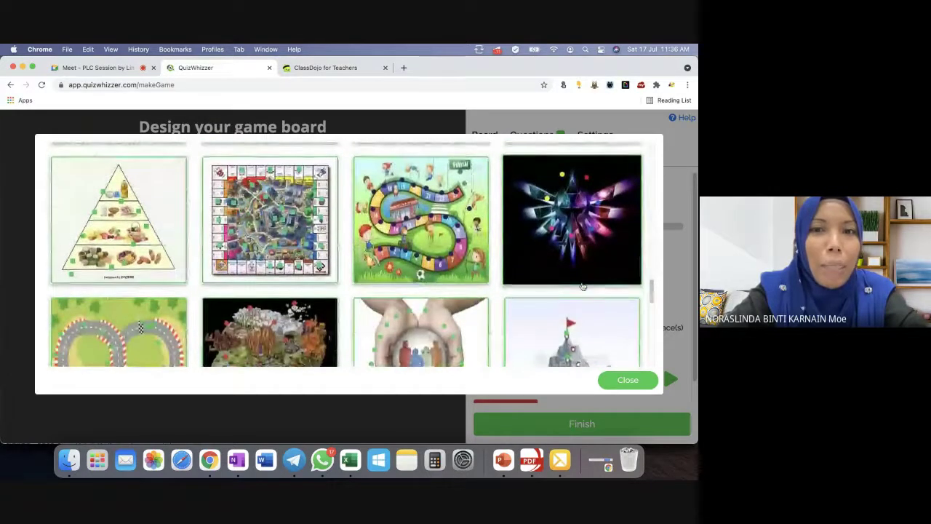
pyautogui.scroll(-1, 582, 288)
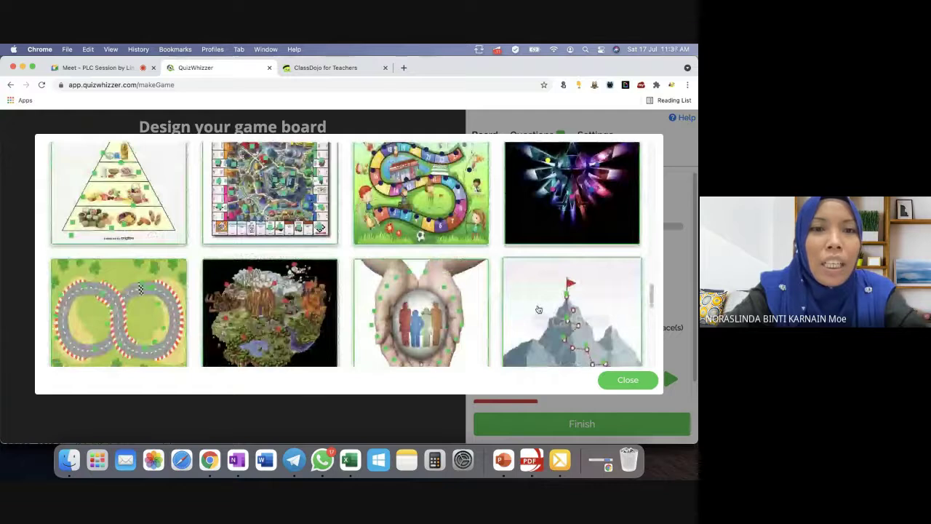
pyautogui.scroll(-7, 539, 309)
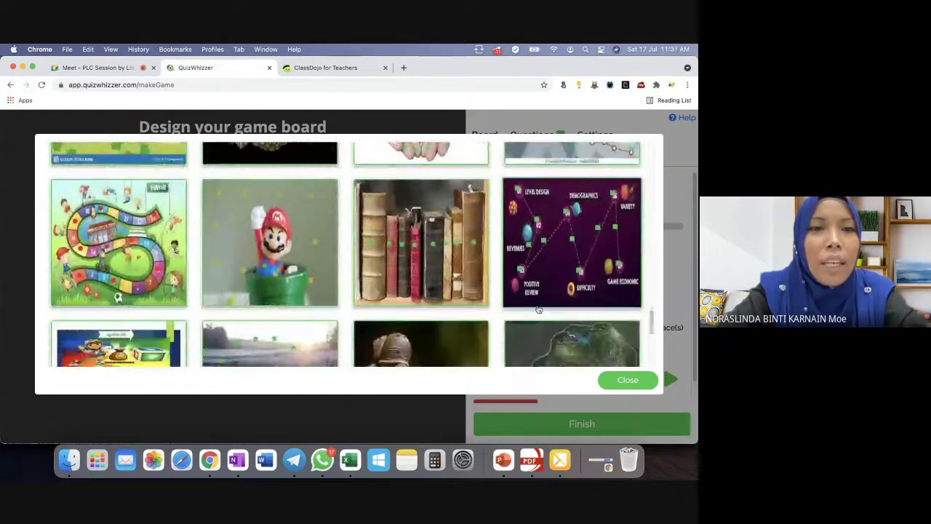
pyautogui.scroll(-7, 539, 310)
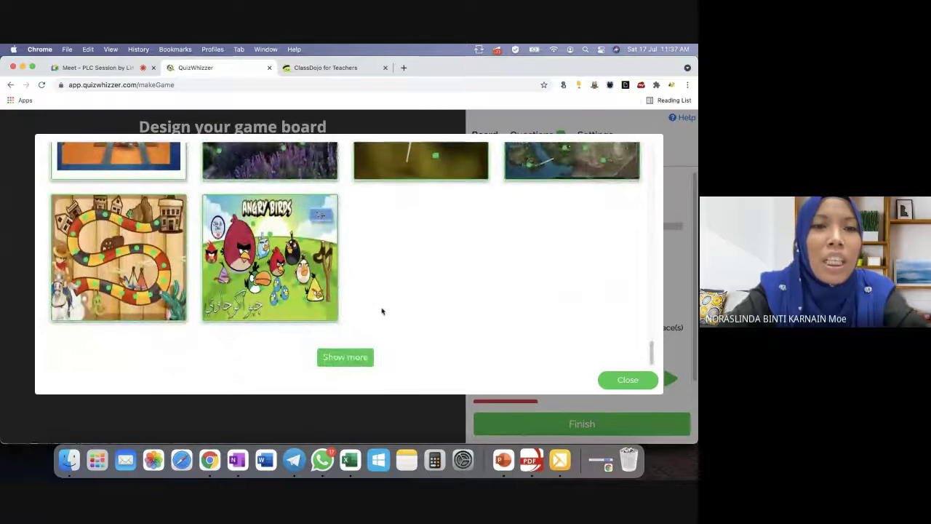
# Load more community board backgrounds and browse through the new batch.
pyautogui.click(350, 356)
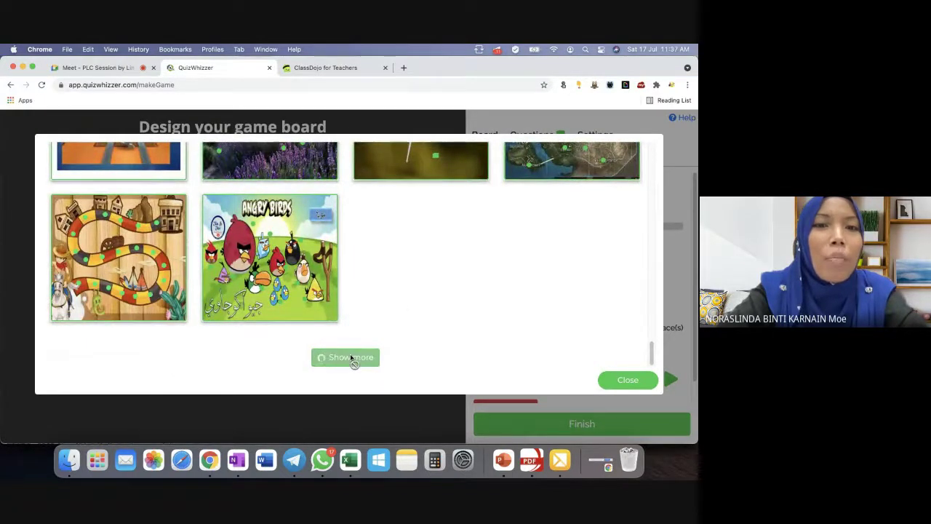
pyautogui.scroll(-1, 350, 357)
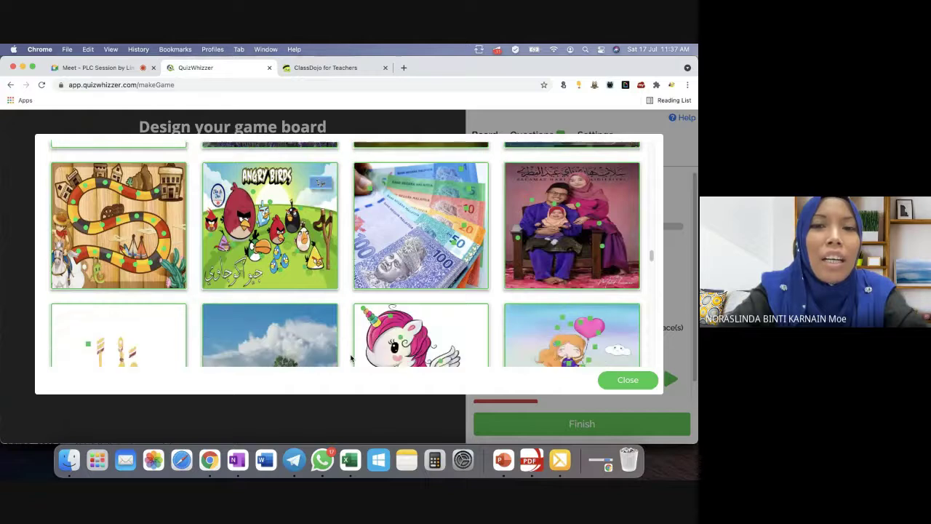
pyautogui.scroll(-1, 350, 356)
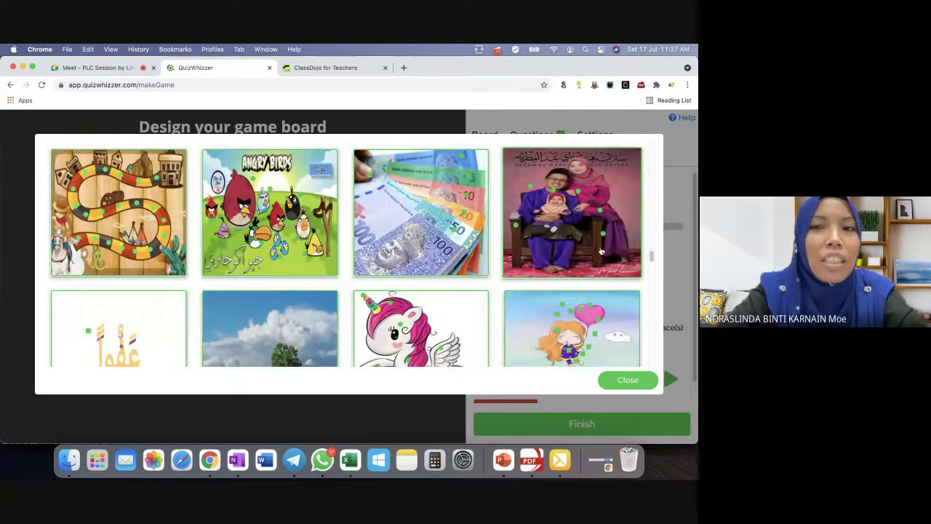
pyautogui.scroll(-1, 601, 248)
pyautogui.scroll(-5, 601, 251)
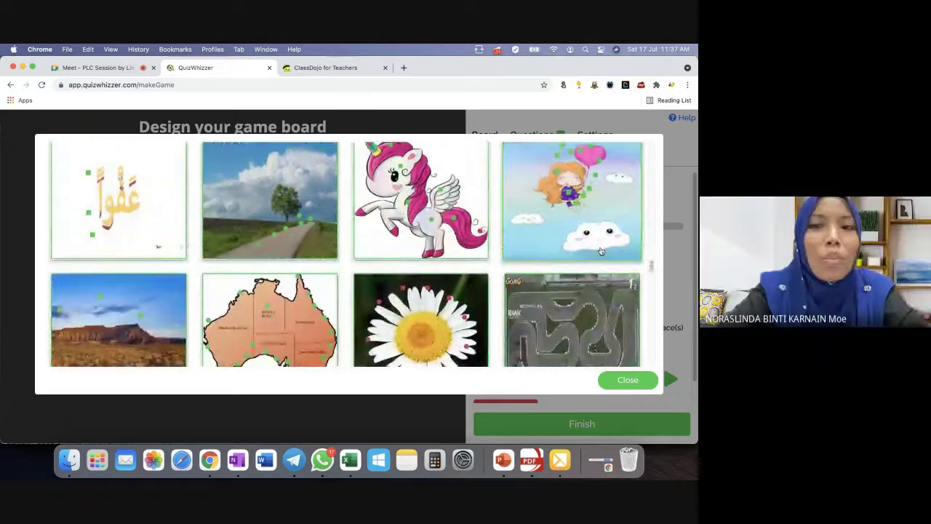
pyautogui.scroll(-12, 601, 251)
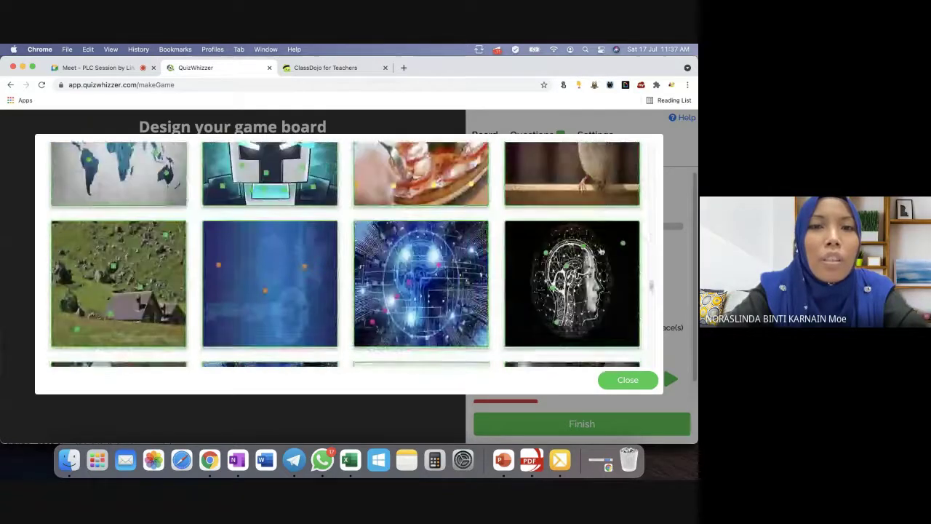
pyautogui.scroll(-4, 601, 251)
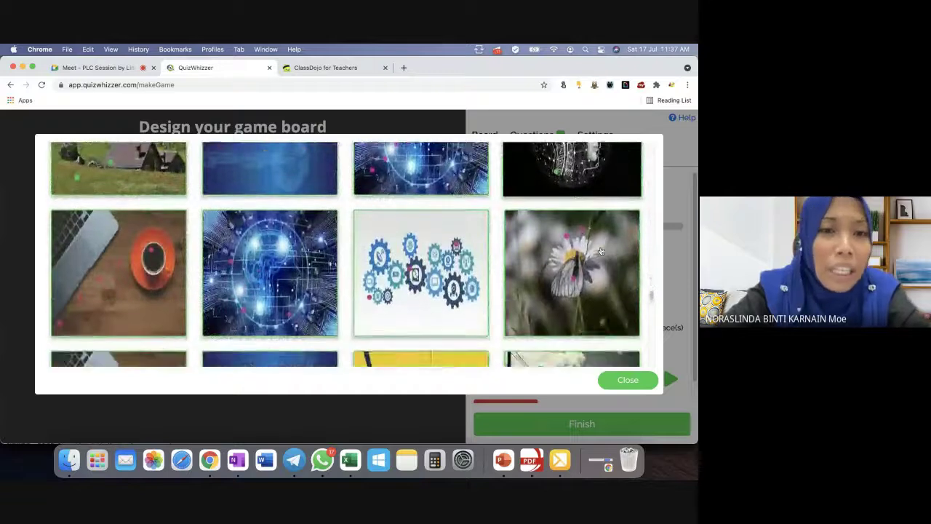
pyautogui.scroll(-6, 602, 251)
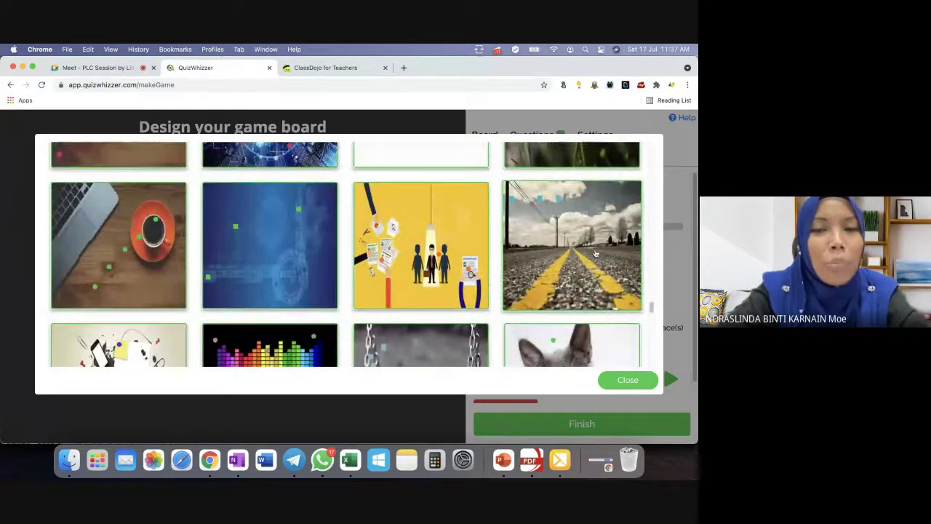
pyautogui.scroll(-5, 595, 253)
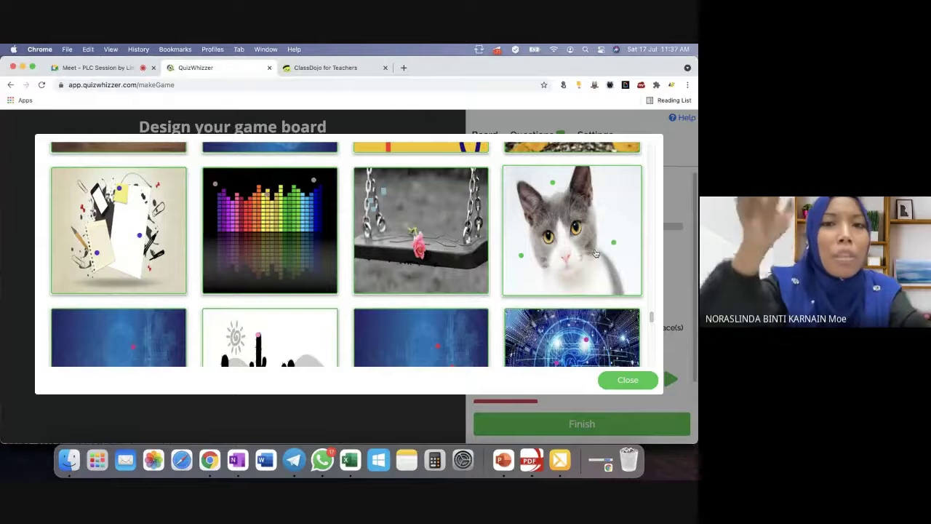
pyautogui.scroll(-4, 595, 253)
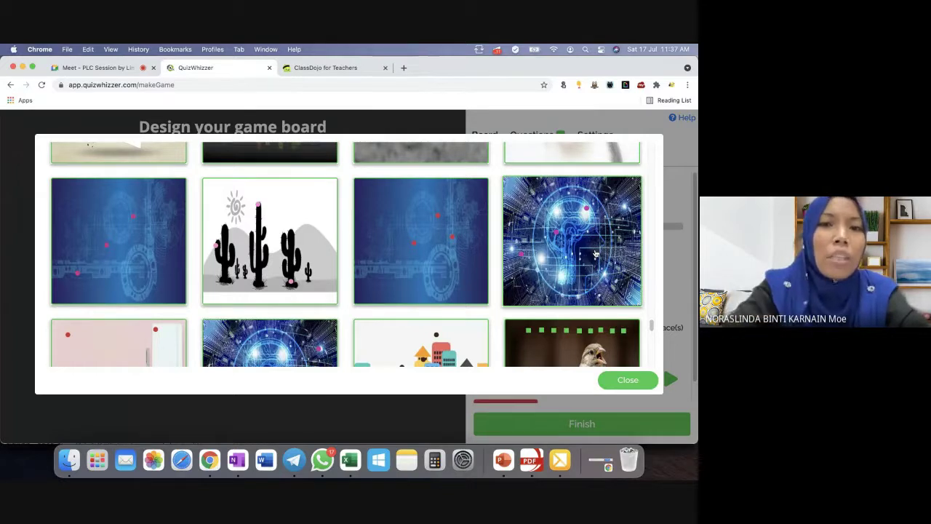
pyautogui.scroll(-2, 595, 254)
pyautogui.scroll(-10, 595, 254)
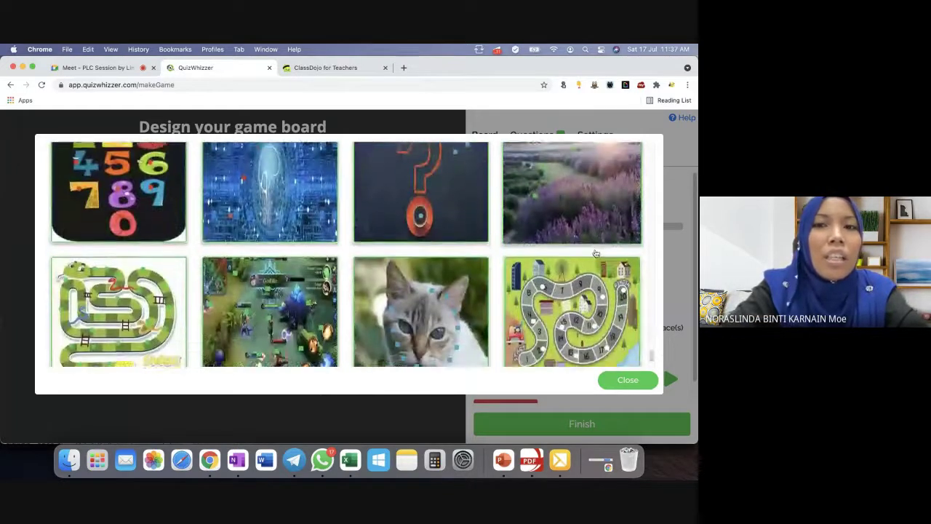
pyautogui.scroll(-1, 596, 253)
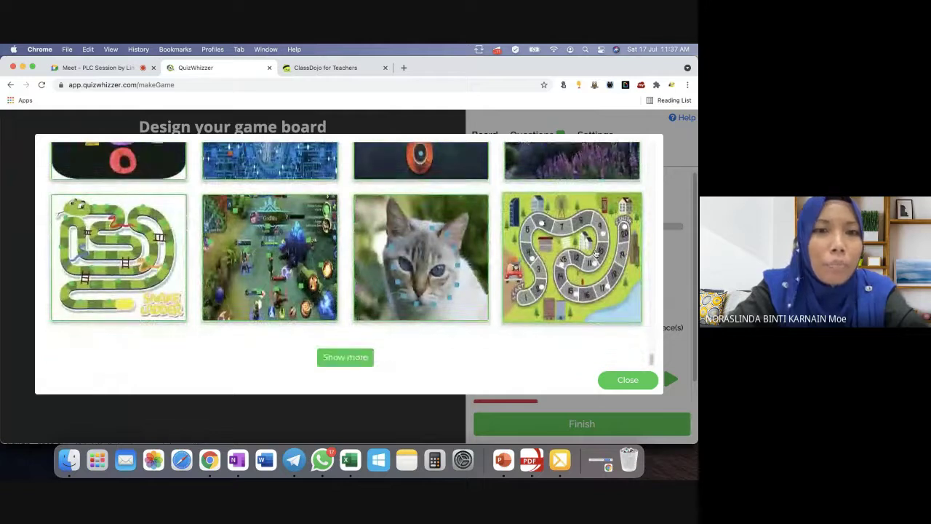
# Load another batch and apply the MULA-to-TAMAT children's path picture as the board.
pyautogui.click(352, 357)
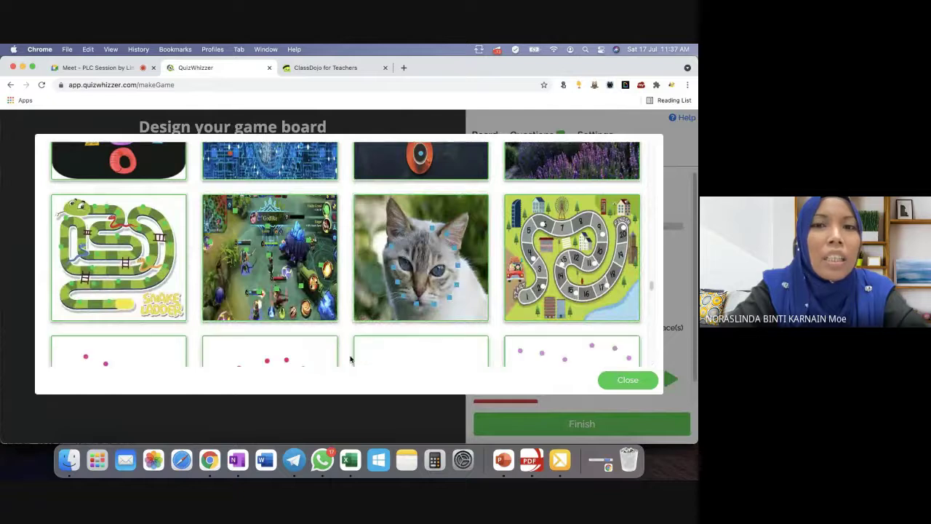
pyautogui.scroll(-8, 350, 359)
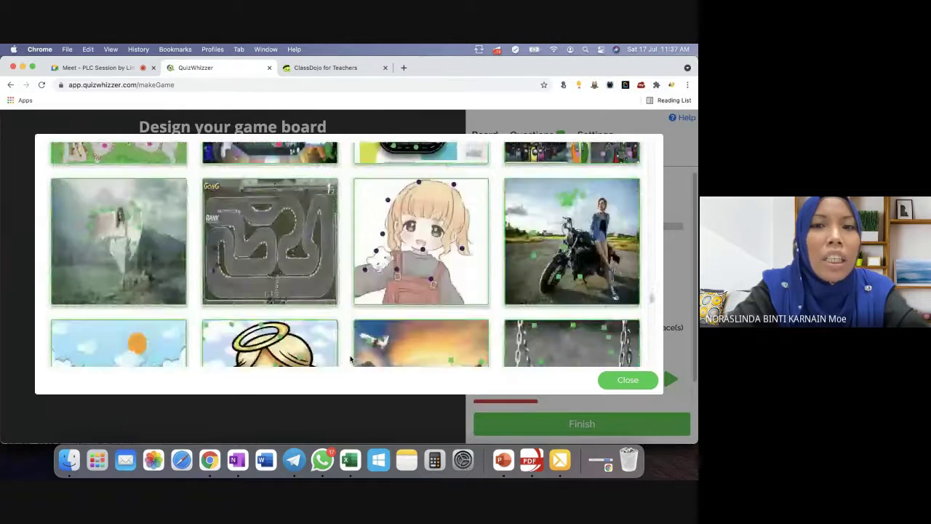
pyautogui.scroll(-10, 350, 359)
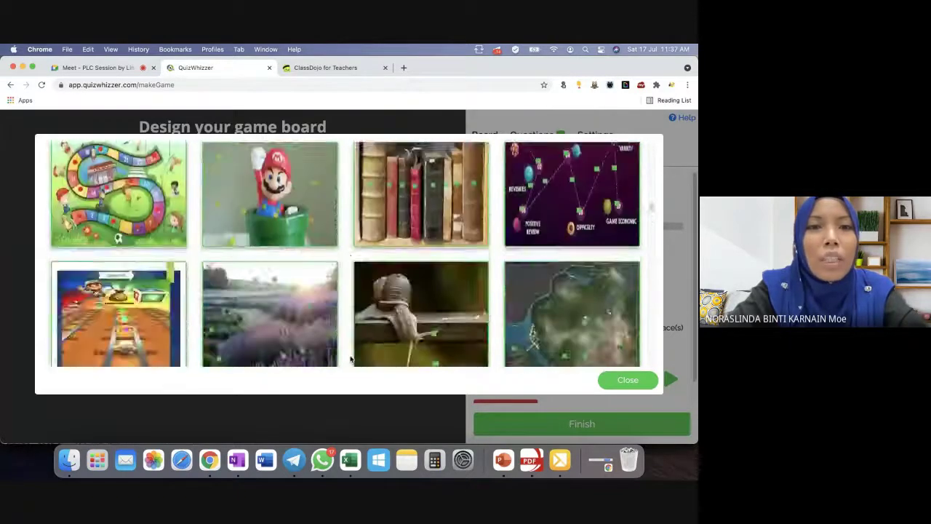
pyautogui.scroll(15, 350, 359)
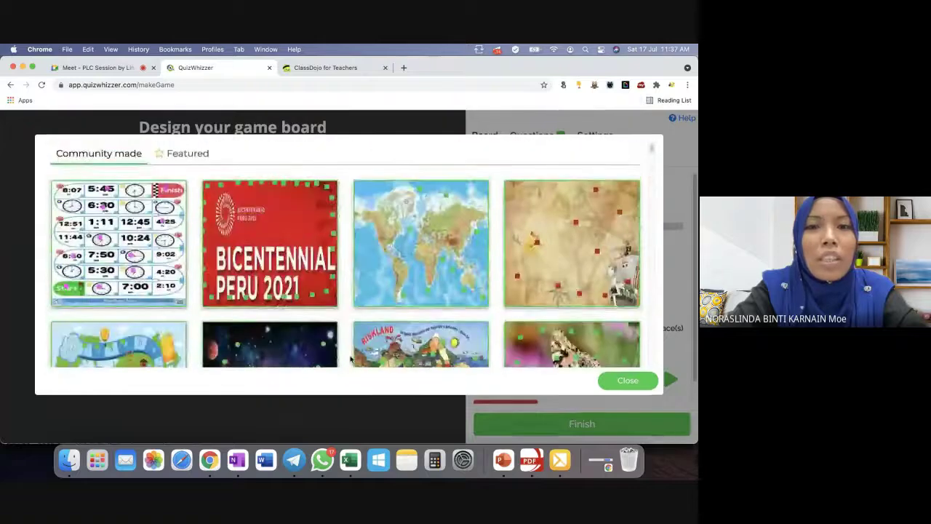
pyautogui.scroll(-5, 350, 359)
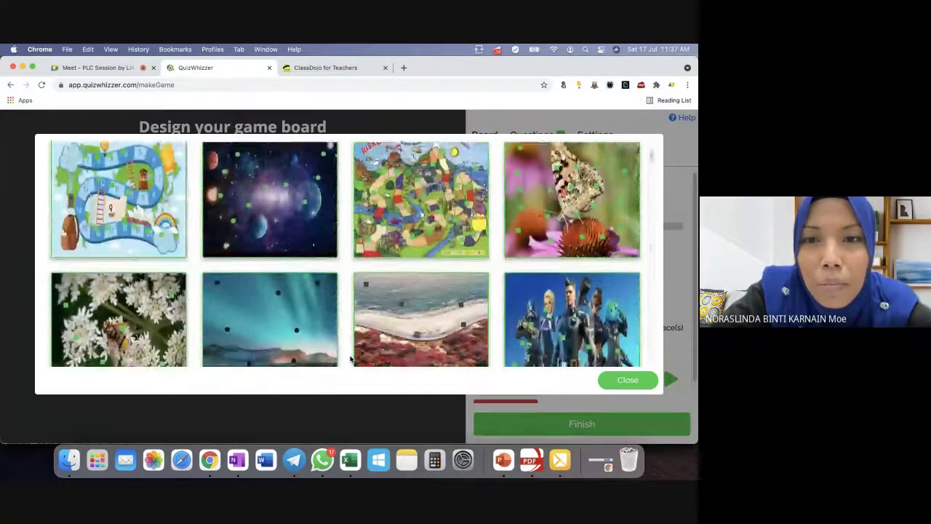
pyautogui.scroll(-8, 350, 358)
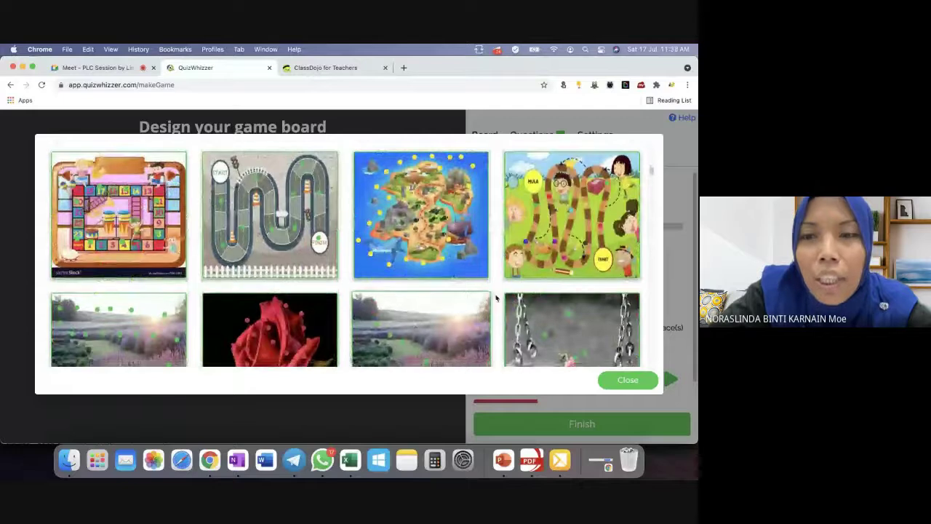
pyautogui.click(606, 242)
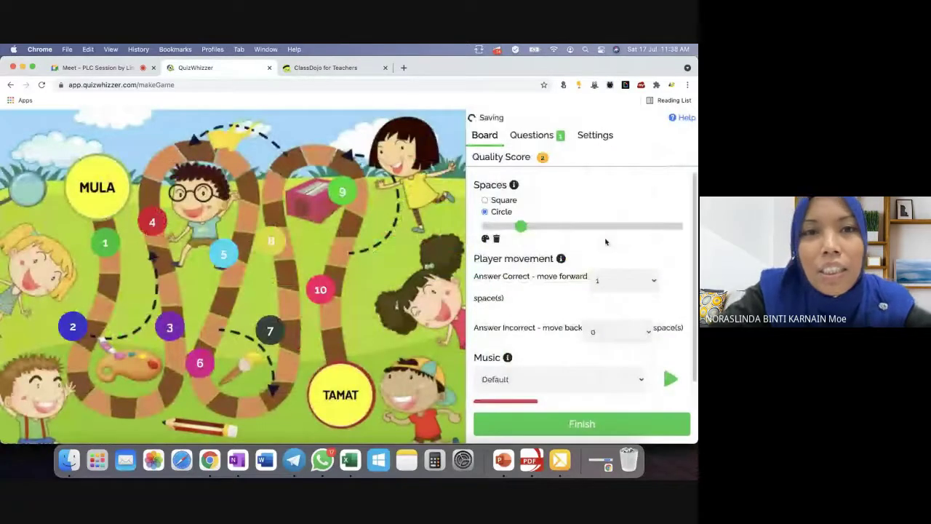
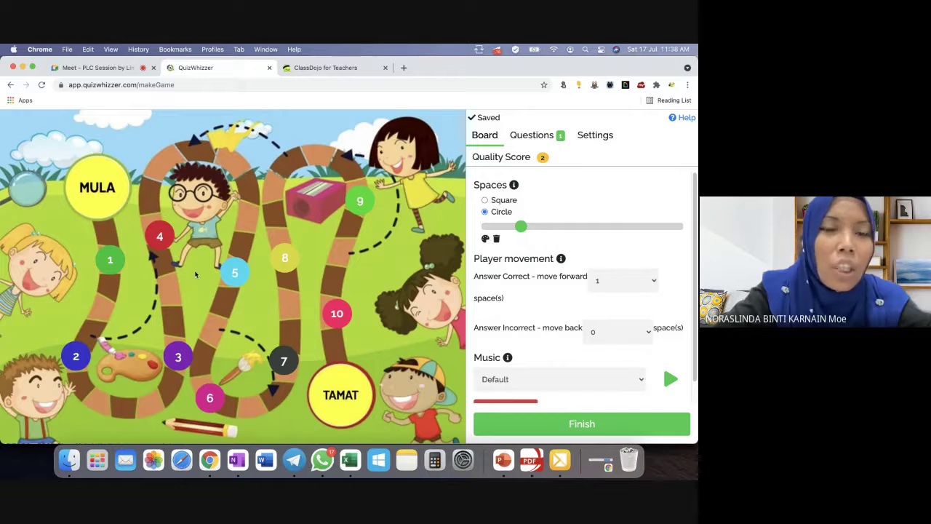
# Switch between the Avatars page and the game board editor.
pyautogui.click(11, 85)
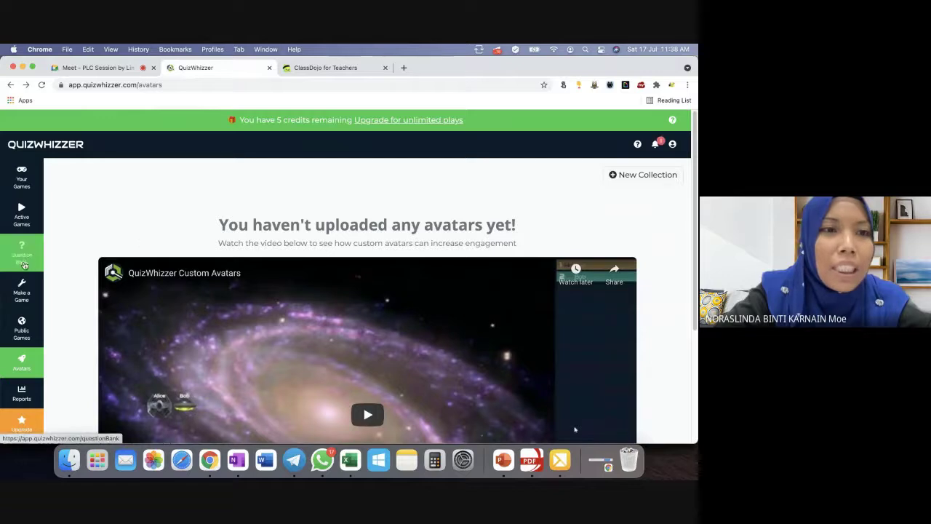
pyautogui.click(27, 286)
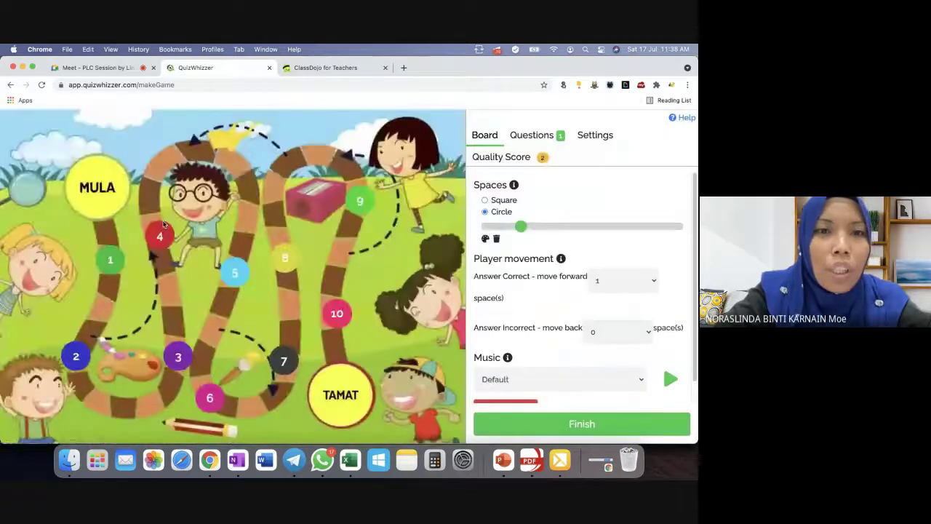
pyautogui.click(10, 84)
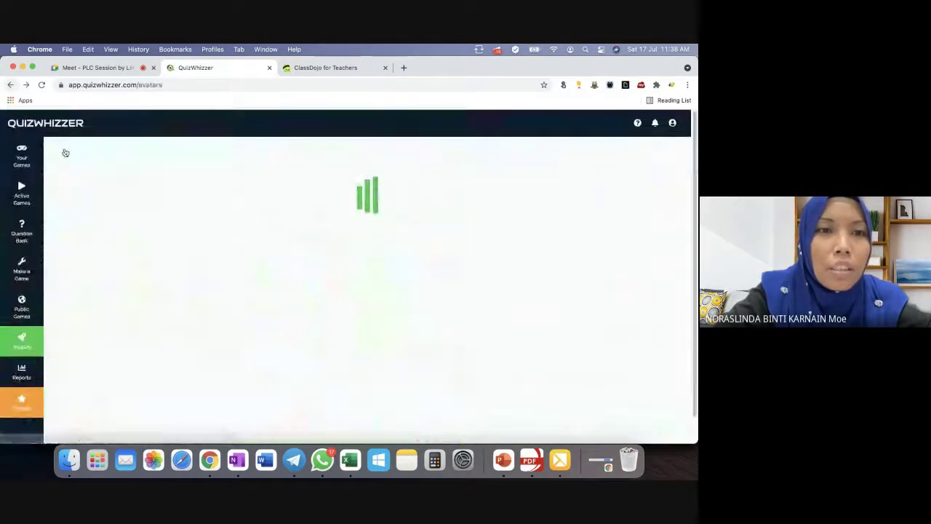
# Delete the Untitled game draft from Your Drafts and close the drafts list.
pyautogui.click(32, 292)
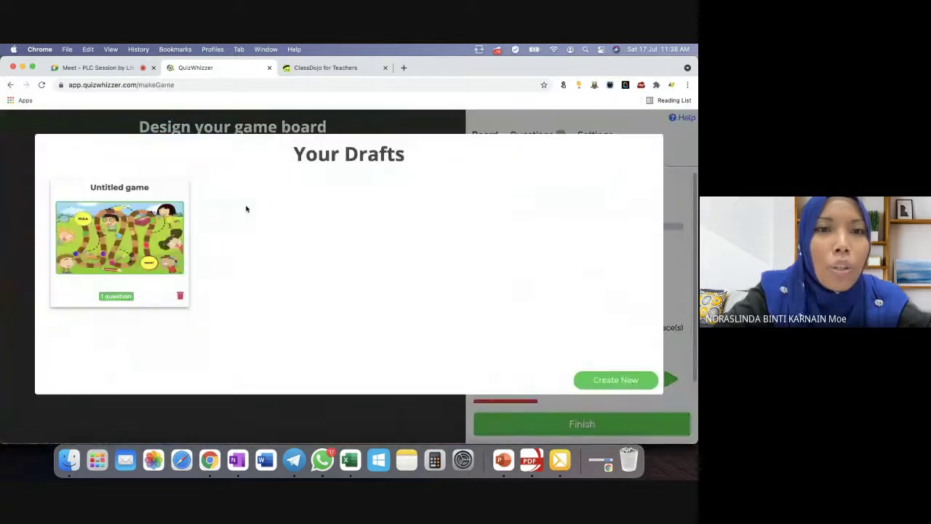
pyautogui.click(180, 296)
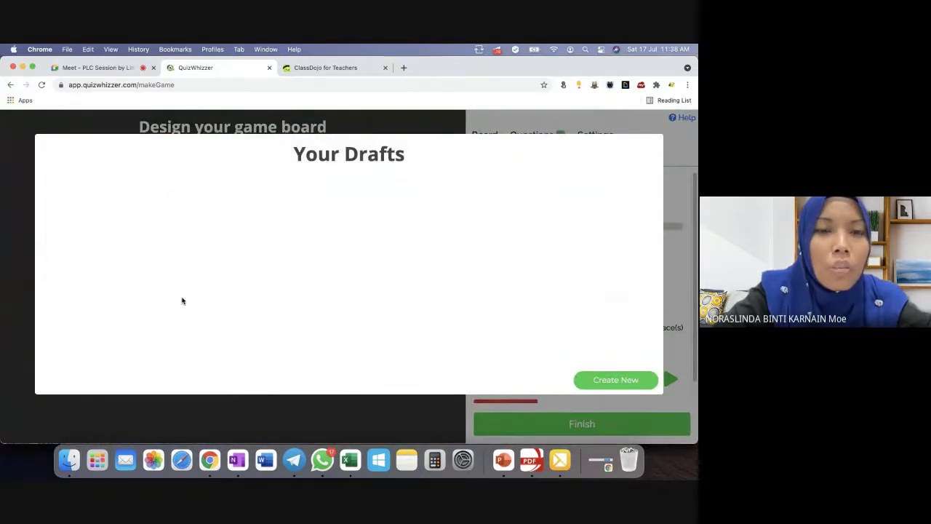
pyautogui.click(7, 254)
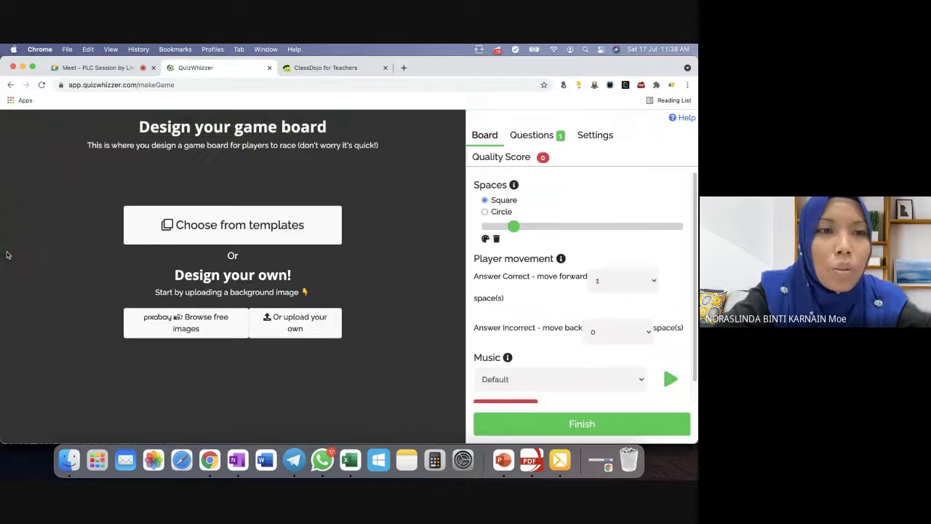
# Use the Community made MULA-to-TAMAT children's path template as the board.
pyautogui.click(179, 230)
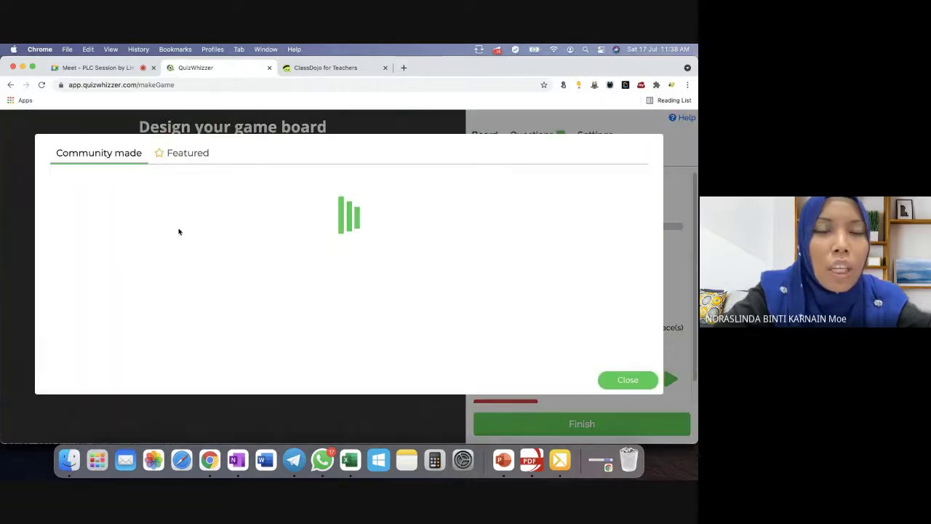
pyautogui.scroll(-2, 307, 248)
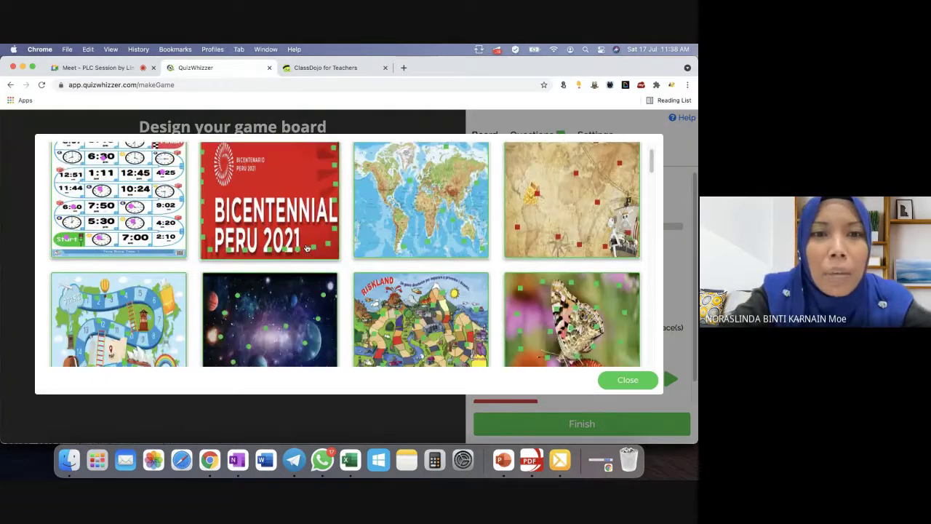
pyautogui.scroll(-2, 307, 248)
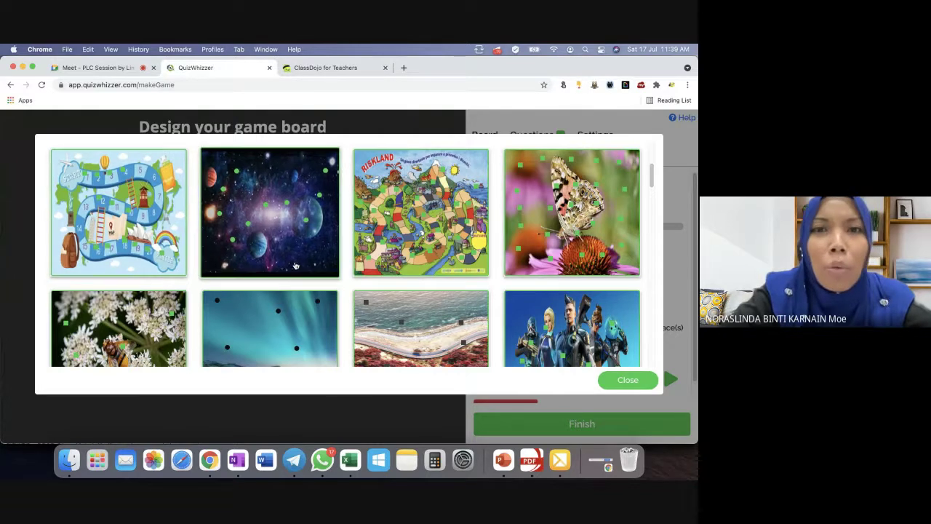
pyautogui.scroll(-5, 291, 262)
pyautogui.scroll(-5, 296, 267)
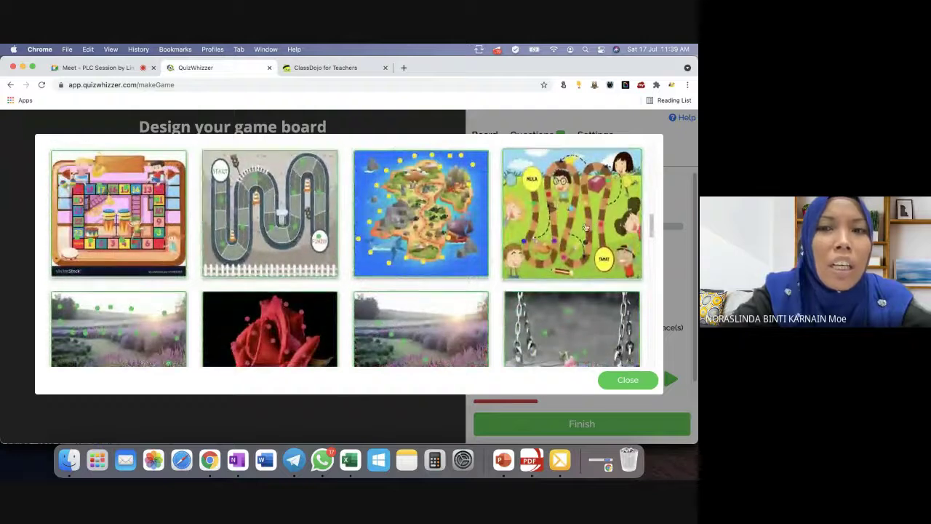
pyautogui.click(590, 226)
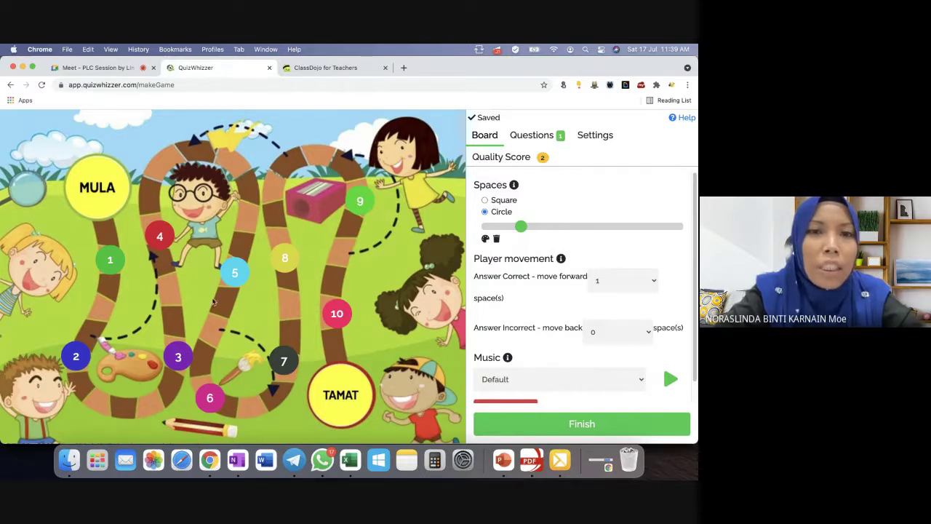
# Review the Questions and Settings tabs, then return to the Board options.
pyautogui.click(547, 140)
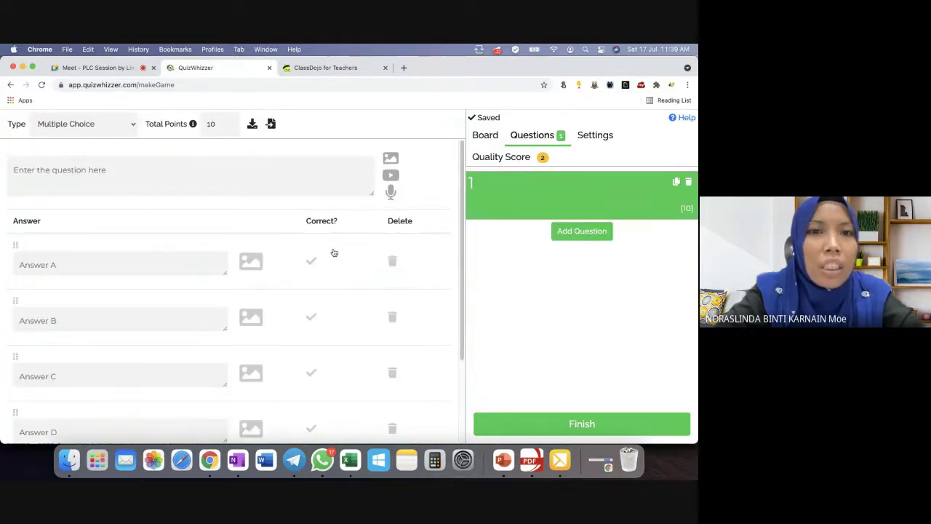
pyautogui.click(595, 137)
pyautogui.click(551, 189)
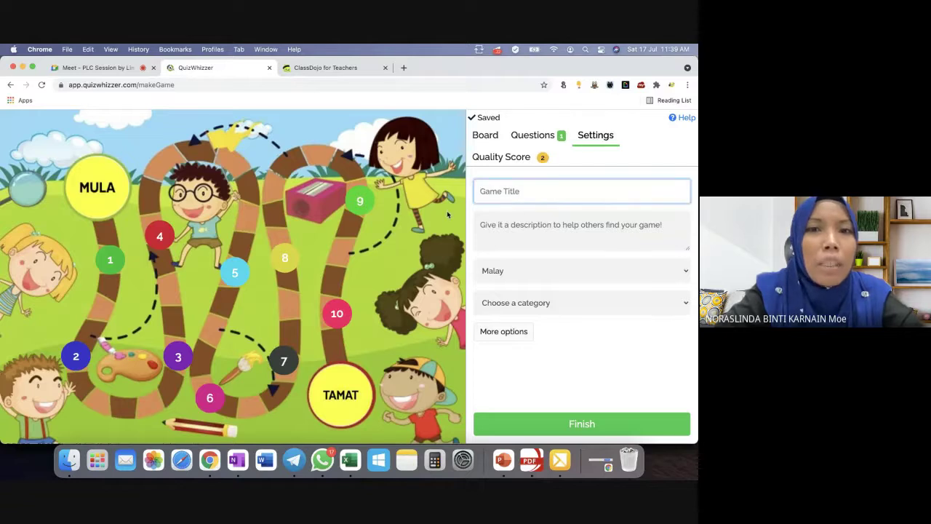
pyautogui.click(485, 137)
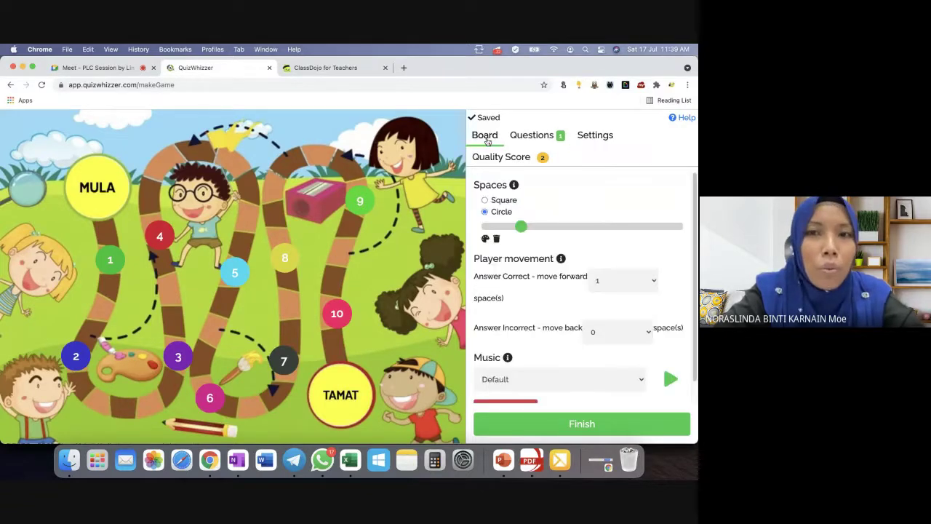
# Keep the board spaces as circles and shrink them with the size slider.
pyautogui.click(486, 201)
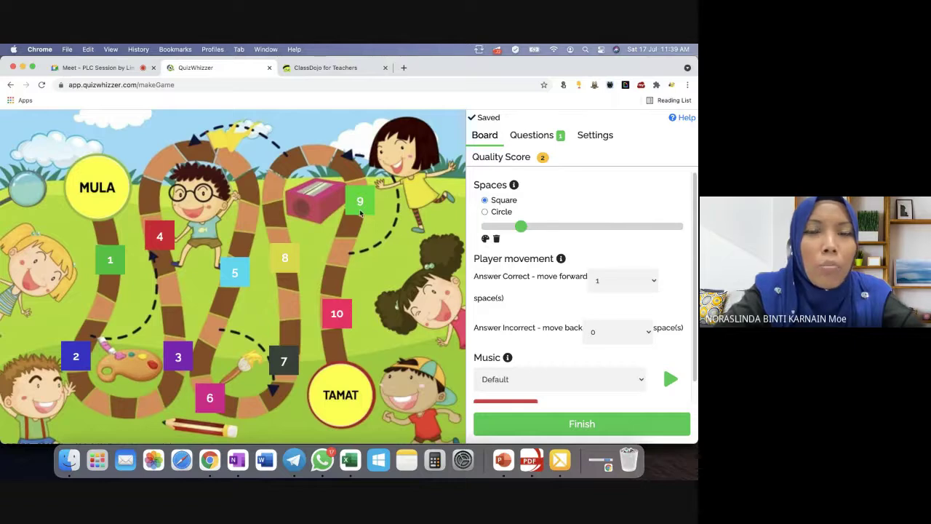
pyautogui.click(485, 212)
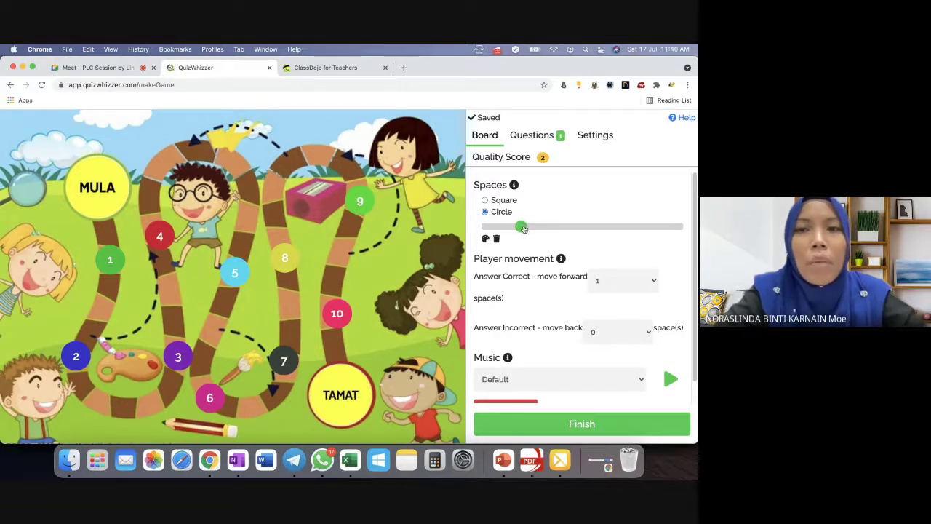
pyautogui.moveTo(521, 227); pyautogui.dragTo(507, 230)
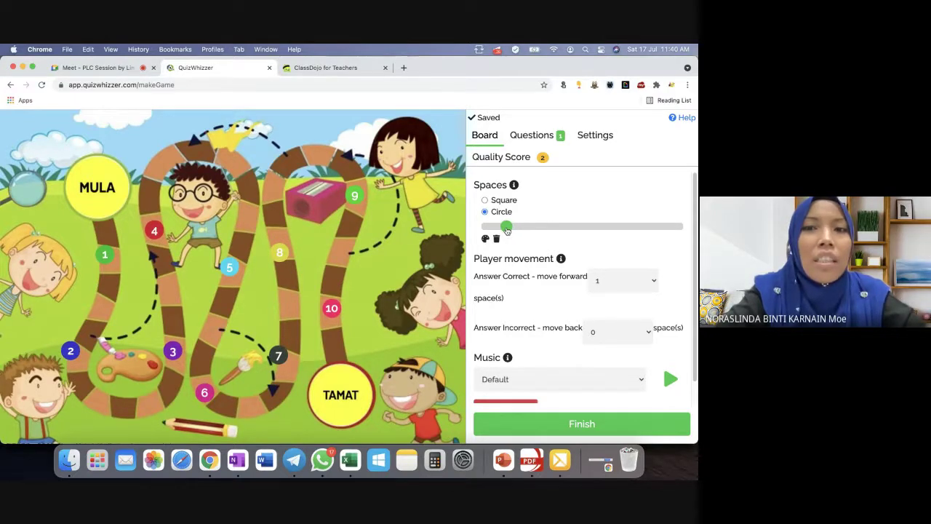
pyautogui.scroll(-1, 507, 230)
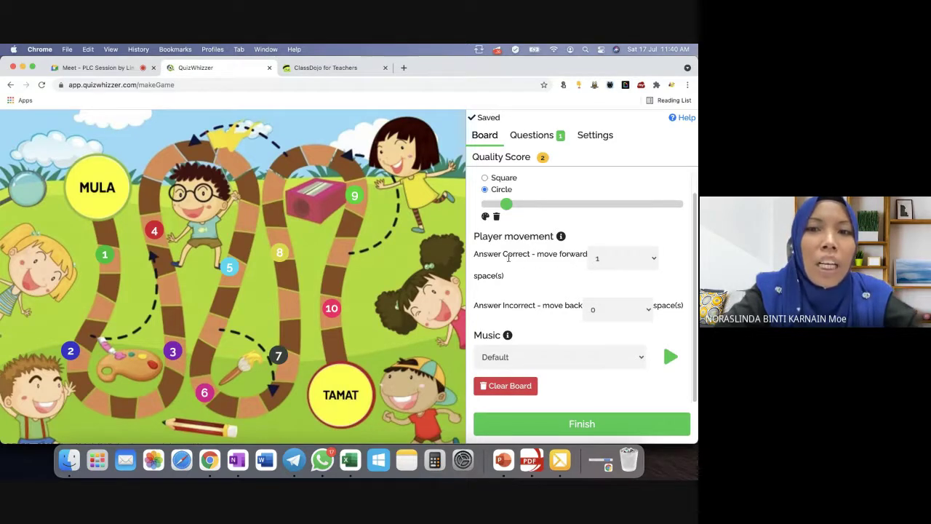
pyautogui.click(609, 262)
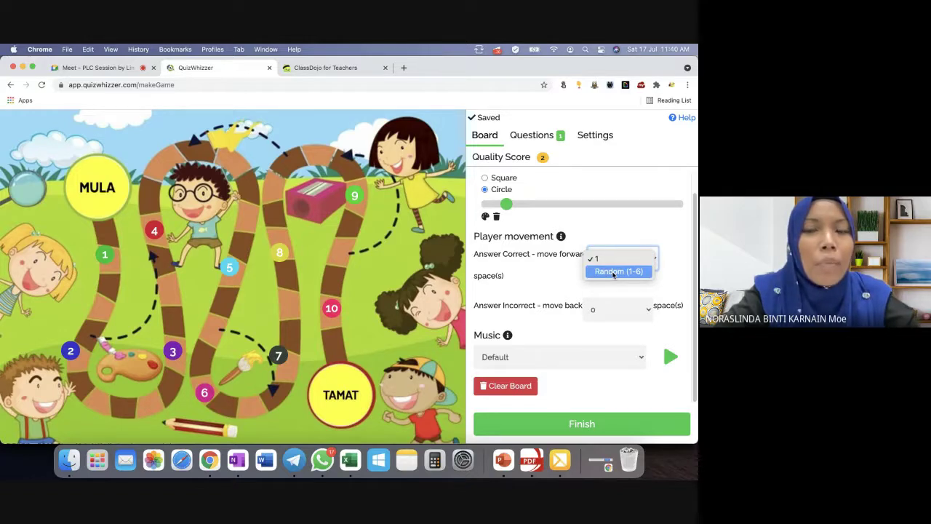
pyautogui.click(613, 272)
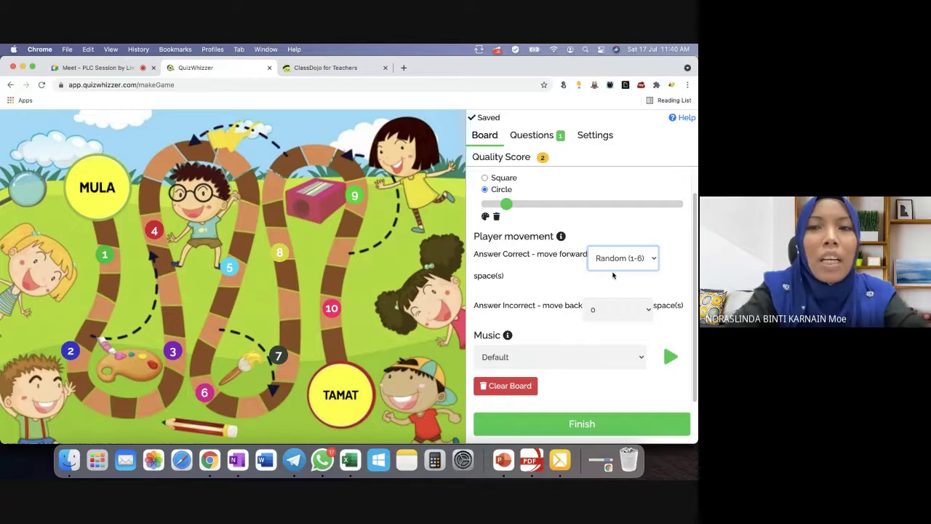
pyautogui.click(616, 261)
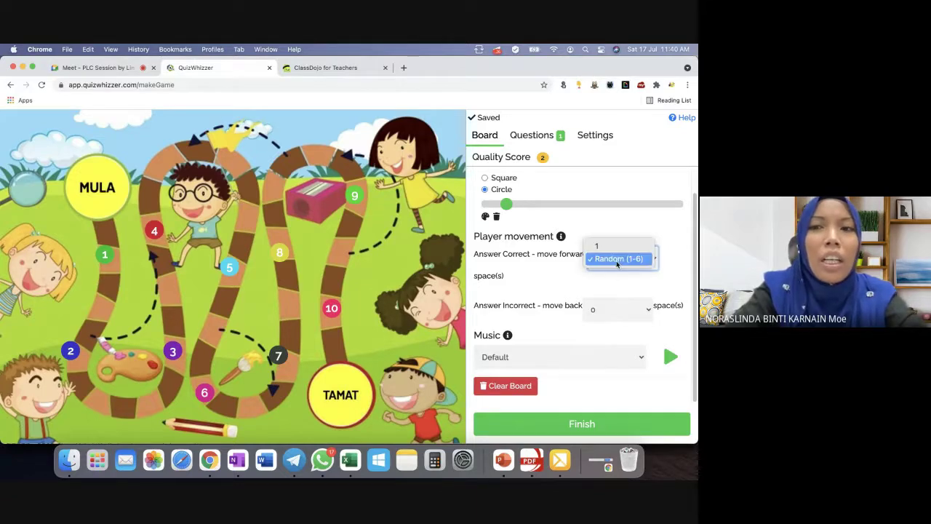
pyautogui.click(612, 248)
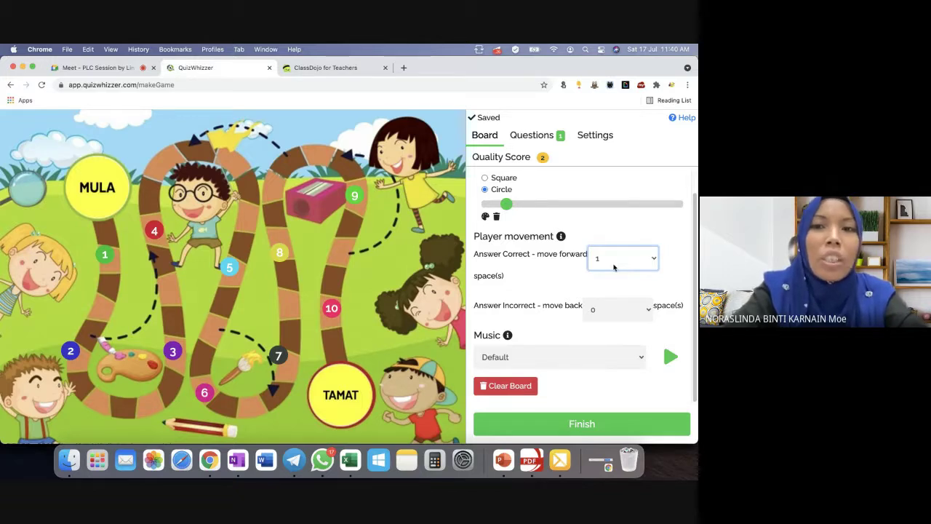
pyautogui.click(605, 312)
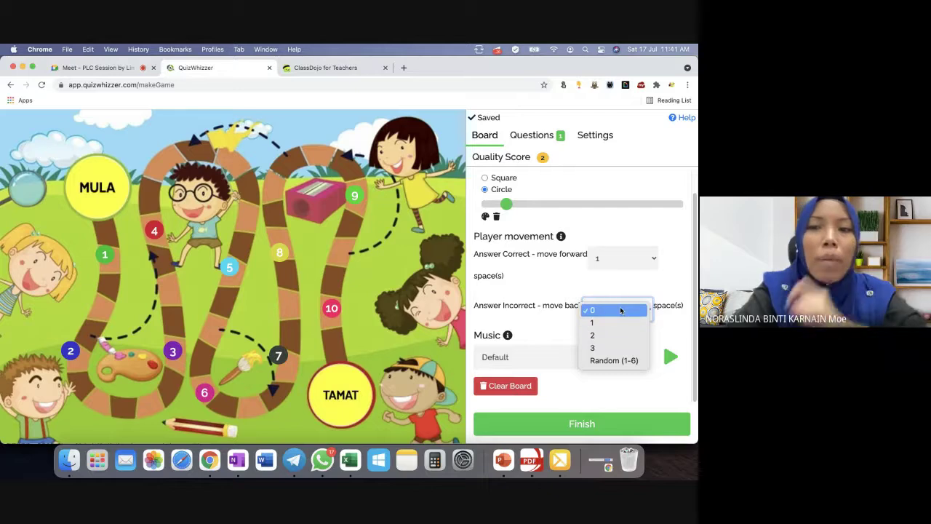
# Keep move-back at 0 spaces and set the background music to Runs.
pyautogui.click(643, 281)
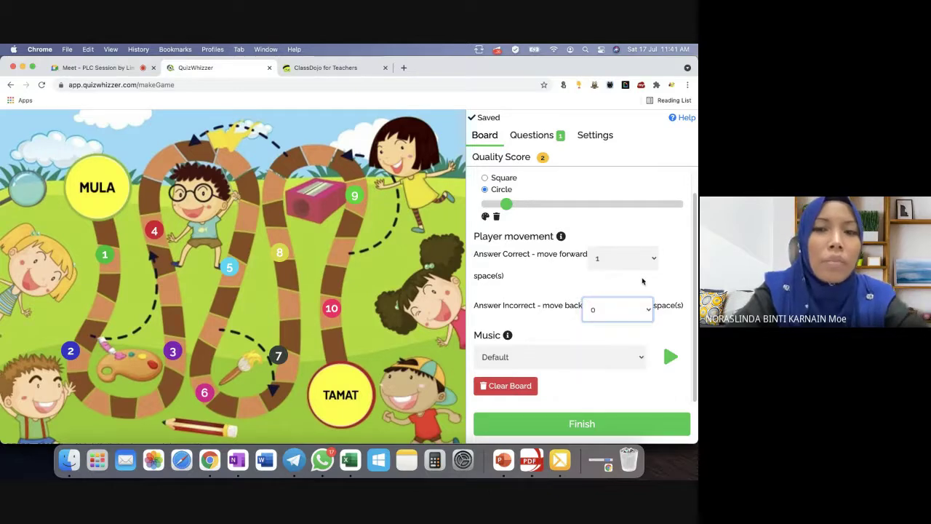
pyautogui.click(620, 360)
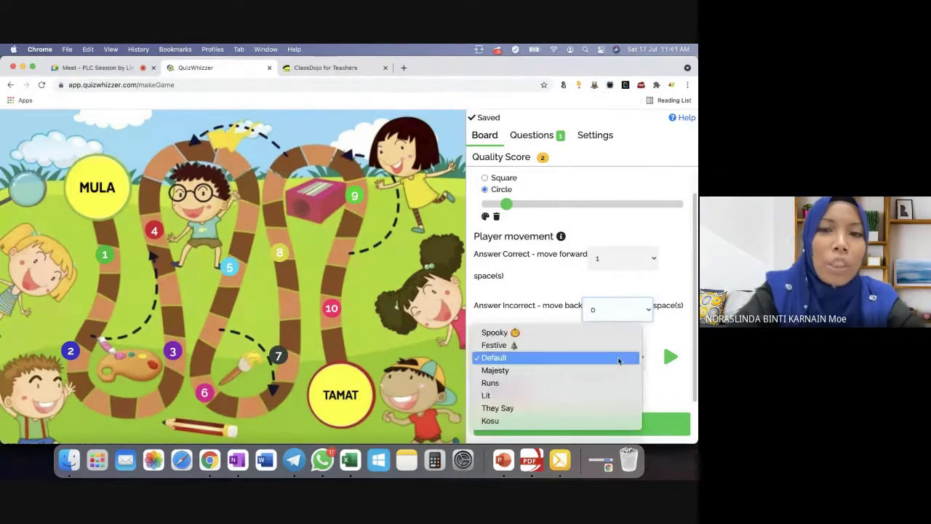
pyautogui.click(590, 384)
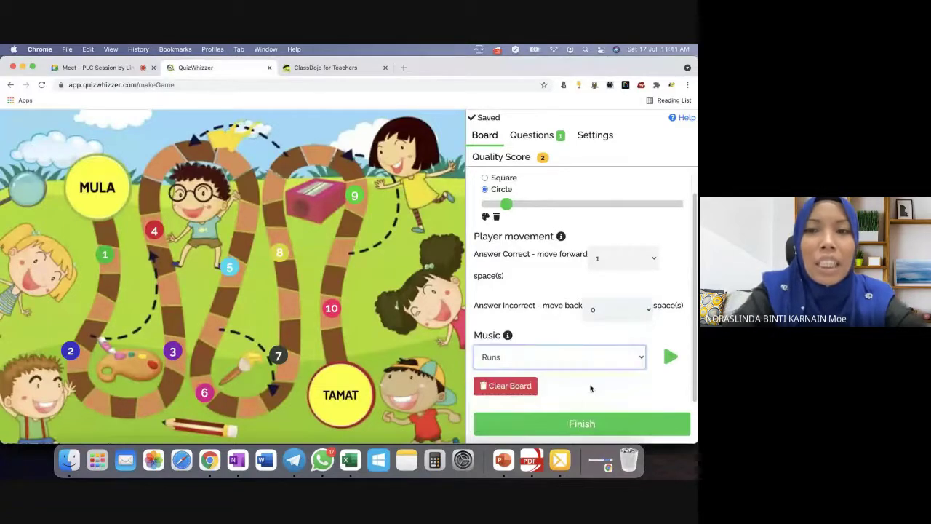
pyautogui.click(670, 357)
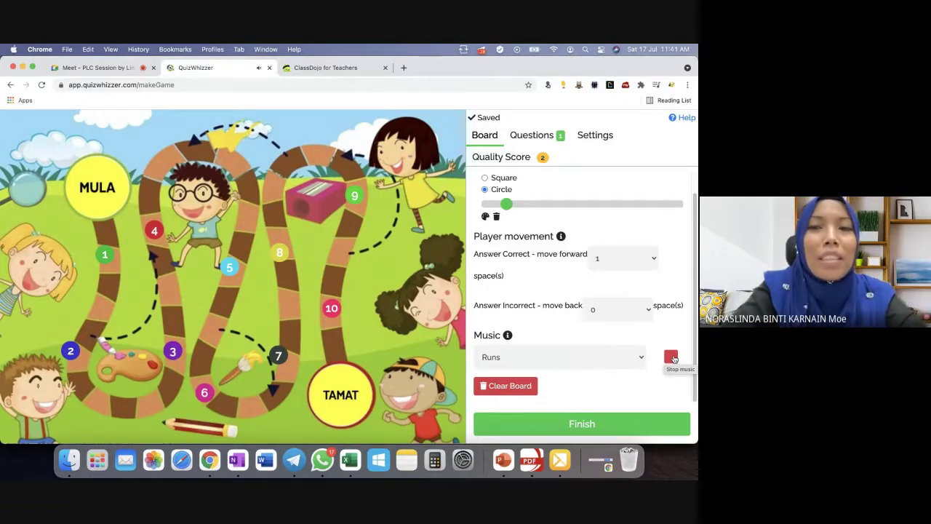
pyautogui.click(640, 356)
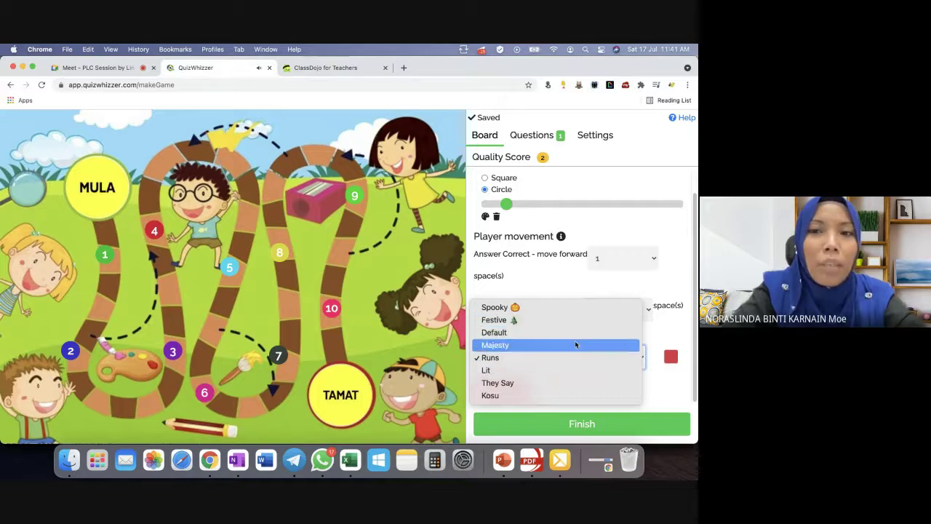
pyautogui.press('Escape')
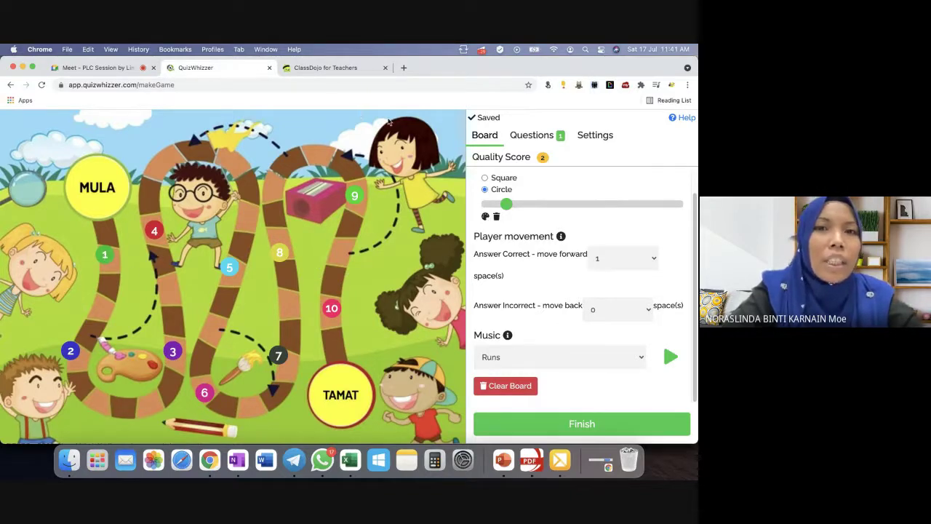
pyautogui.click(540, 138)
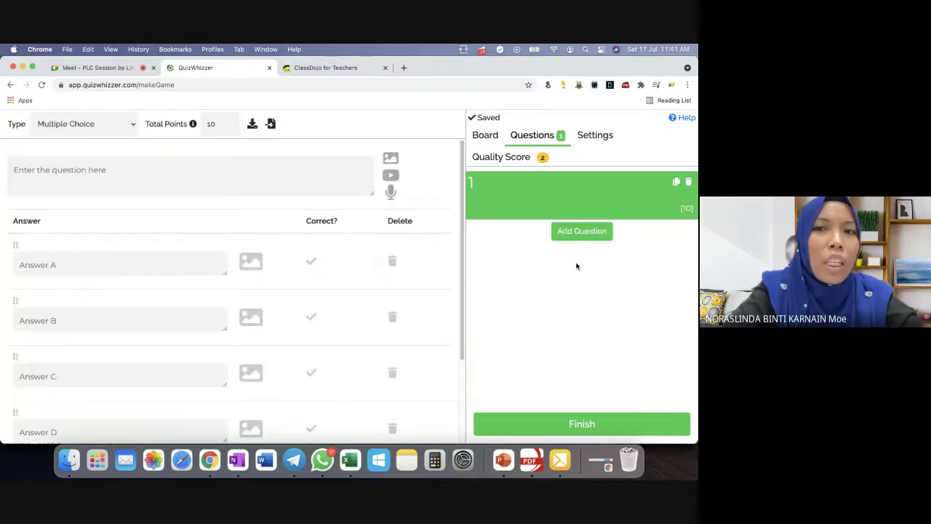
pyautogui.click(488, 138)
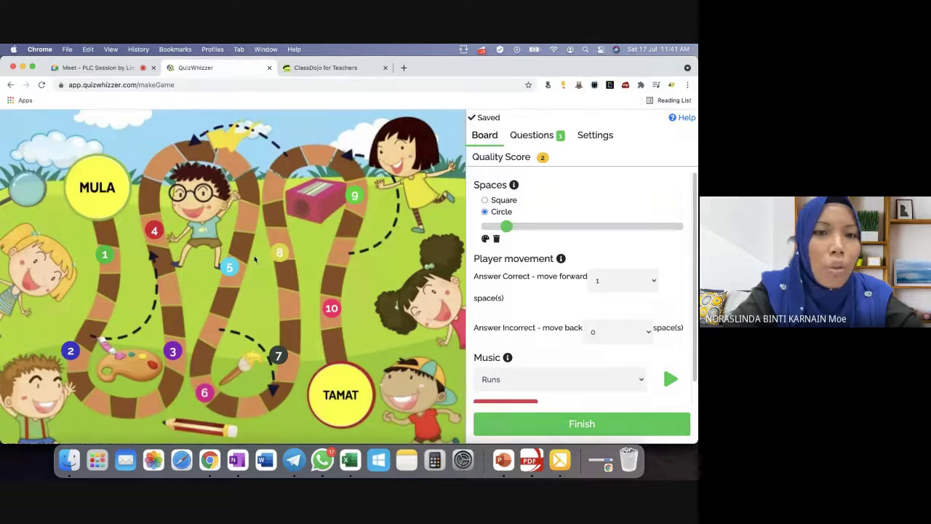
pyautogui.click(547, 137)
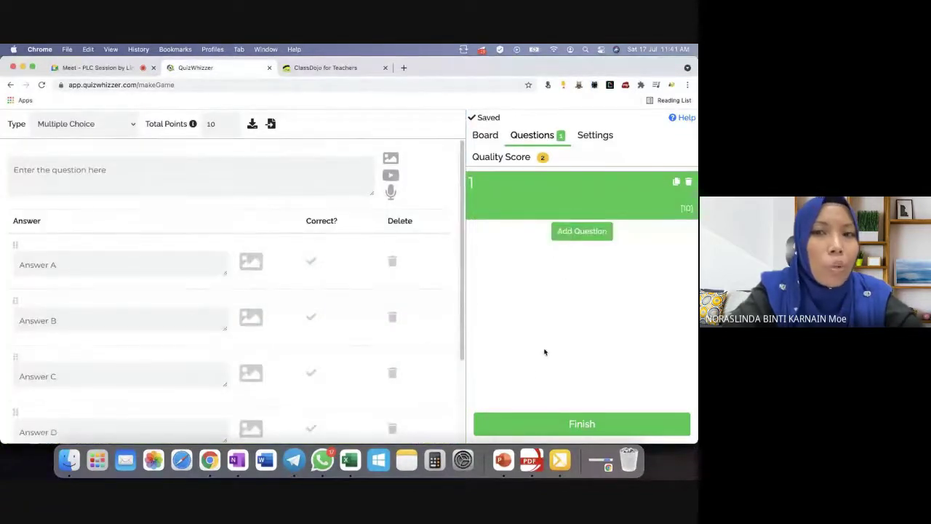
pyautogui.click(486, 136)
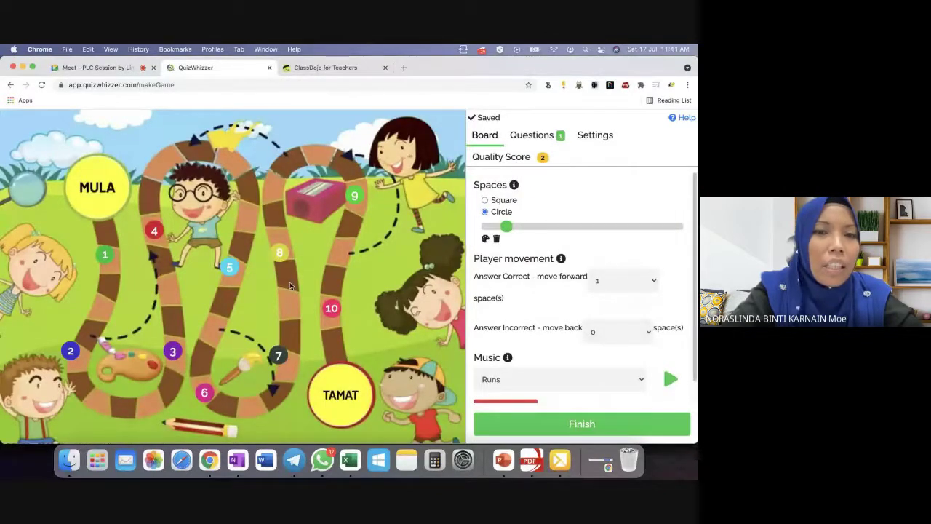
# Add space 11 to the board and place it beside space 10.
pyautogui.click(339, 311)
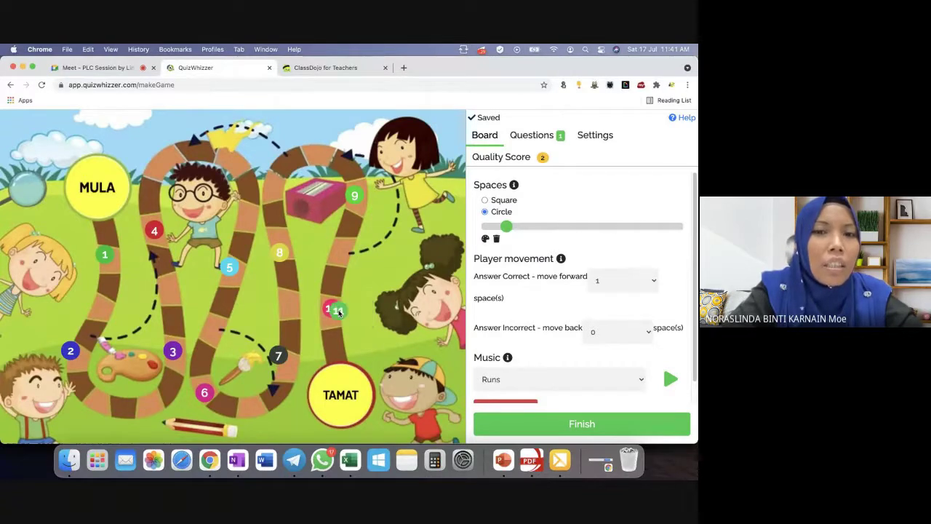
pyautogui.moveTo(338, 312); pyautogui.dragTo(335, 342)
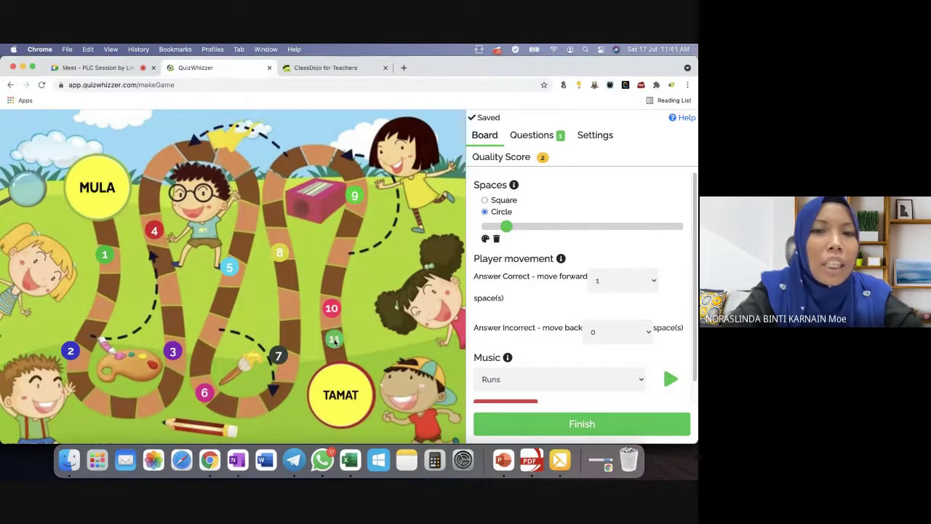
pyautogui.moveTo(349, 342)
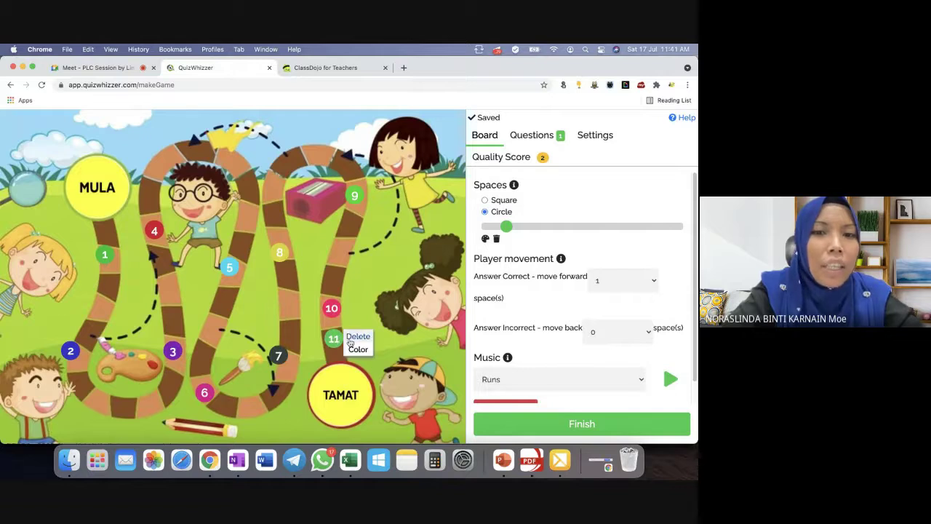
pyautogui.moveTo(334, 339); pyautogui.dragTo(345, 406)
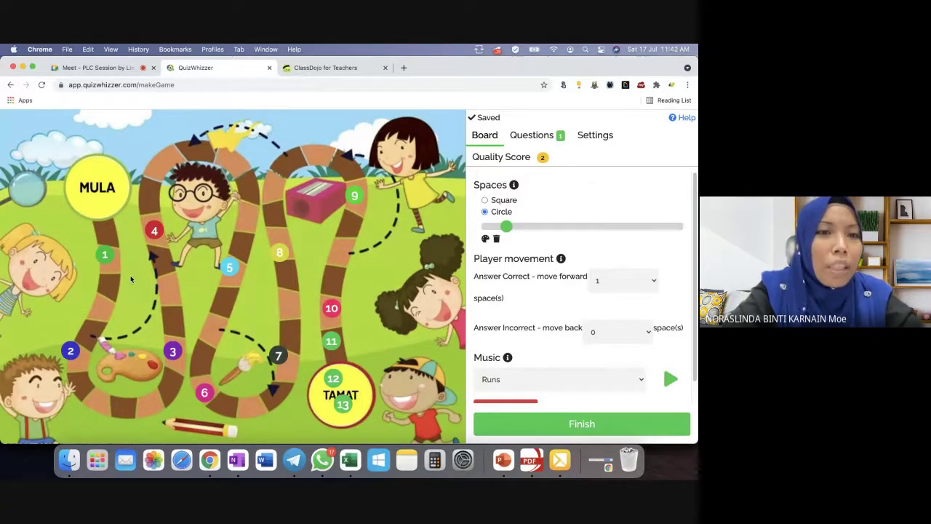
# Rearrange spaces 1–4 along the path, deleting the old space 2.
pyautogui.moveTo(104, 254); pyautogui.dragTo(104, 238)
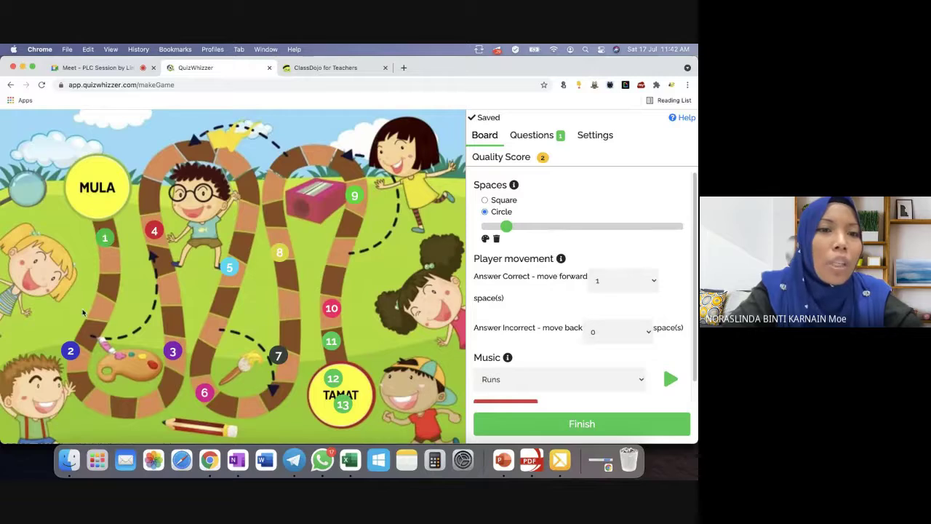
pyautogui.moveTo(70, 354); pyautogui.dragTo(86, 337)
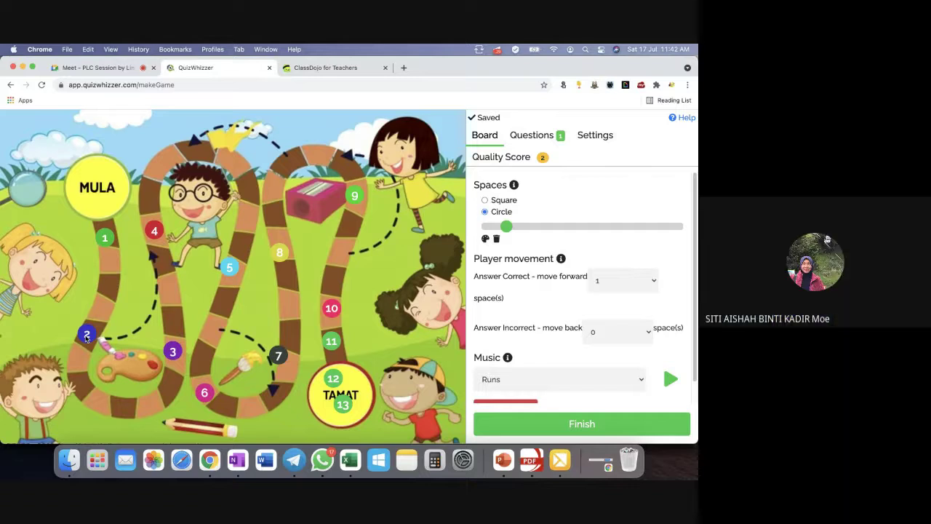
pyautogui.click(87, 337)
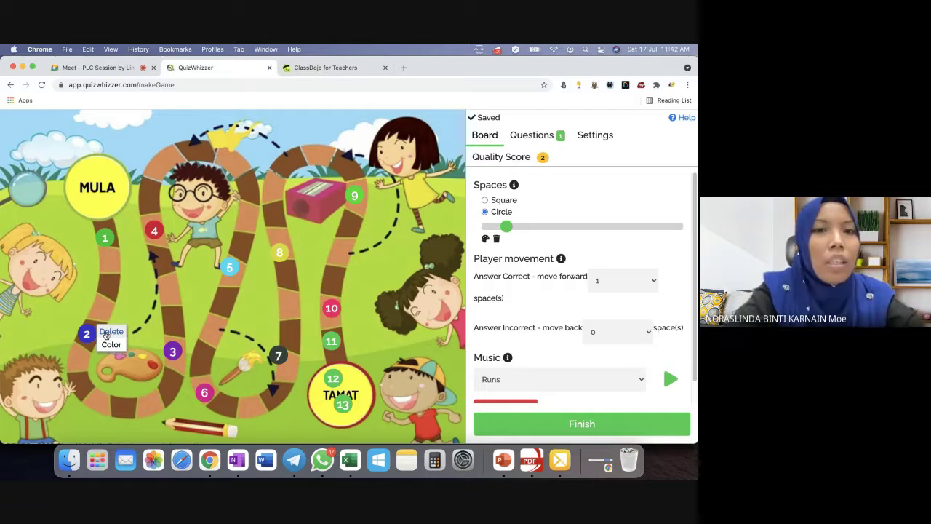
pyautogui.click(110, 331)
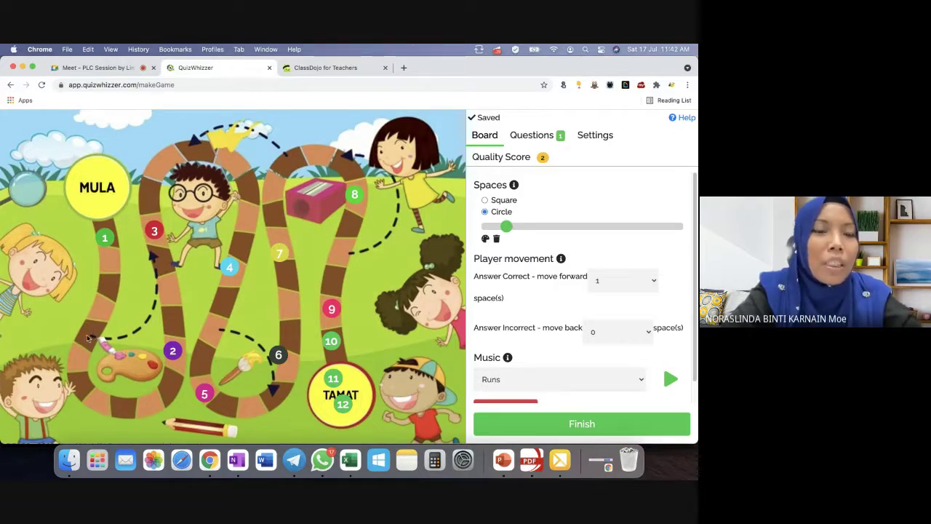
pyautogui.moveTo(172, 351); pyautogui.dragTo(91, 336)
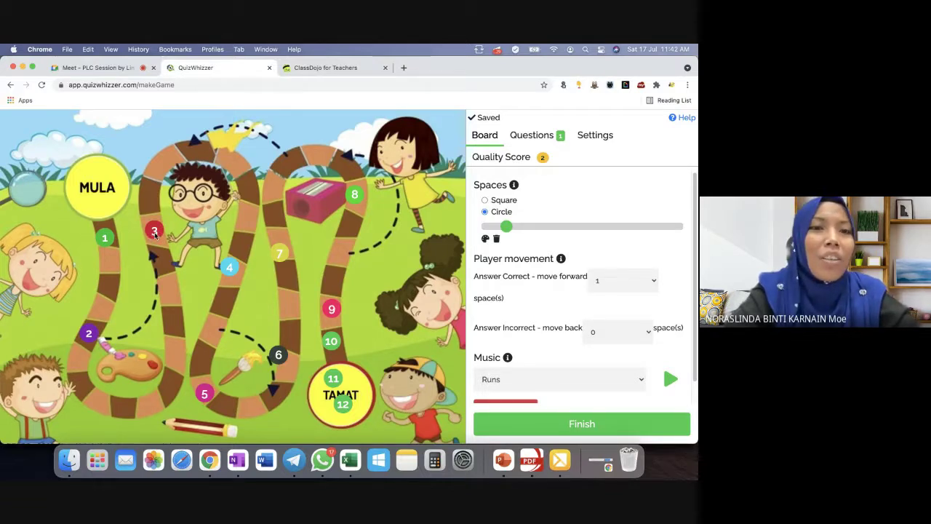
pyautogui.moveTo(156, 232); pyautogui.dragTo(163, 264)
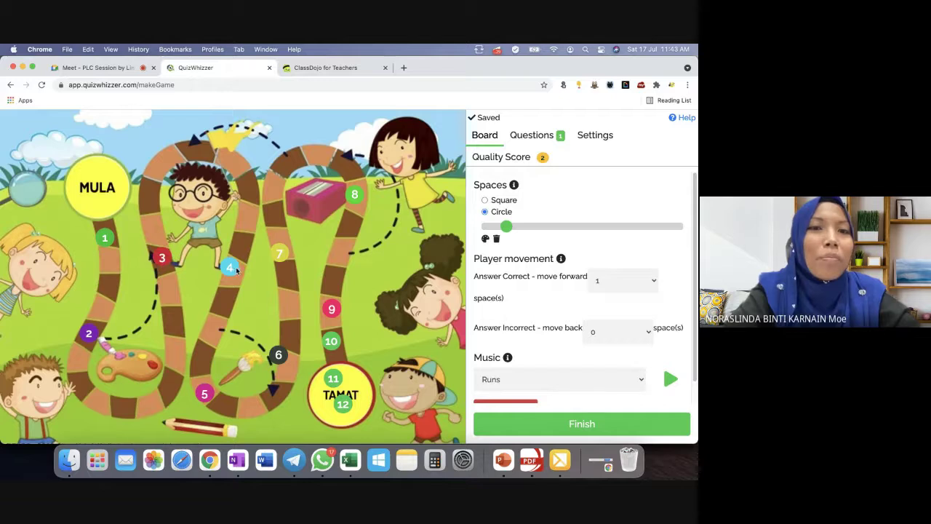
pyautogui.moveTo(231, 269); pyautogui.dragTo(248, 192)
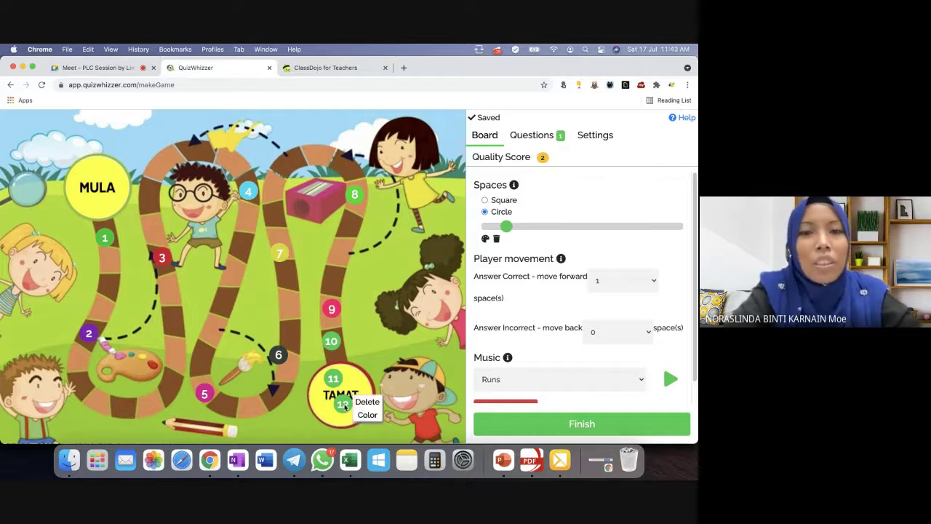
# Delete spaces 12, 11 and 10 from the TAMAT end.
pyautogui.click(366, 403)
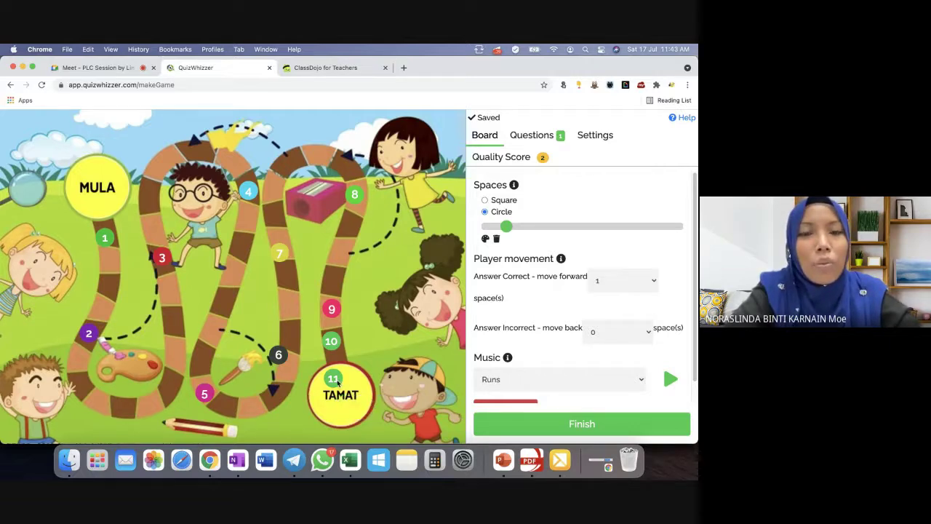
pyautogui.click(356, 379)
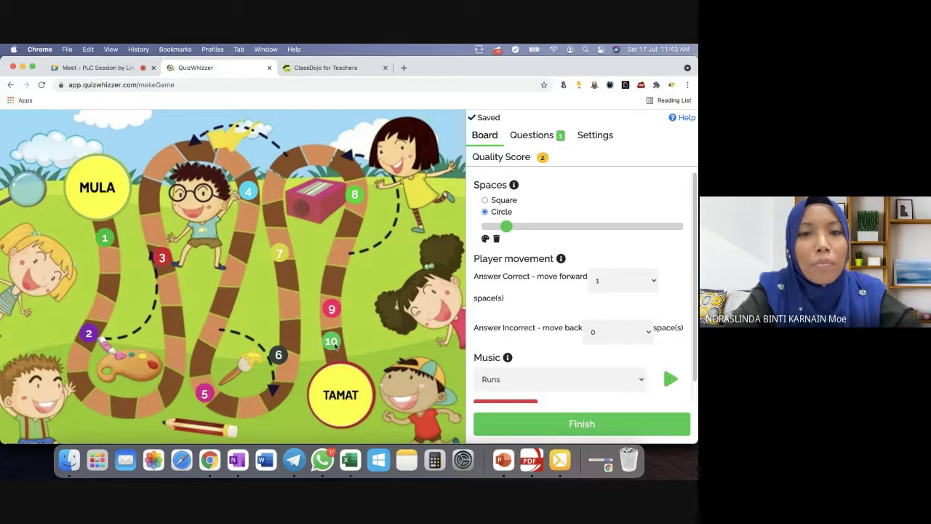
pyautogui.click(354, 338)
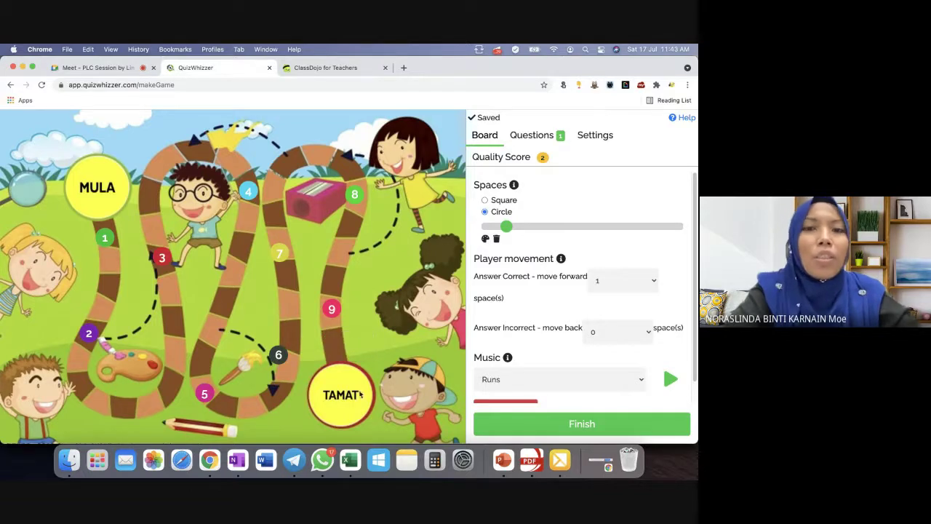
# Write '1+1' as the text of question 1.
pyautogui.click(546, 139)
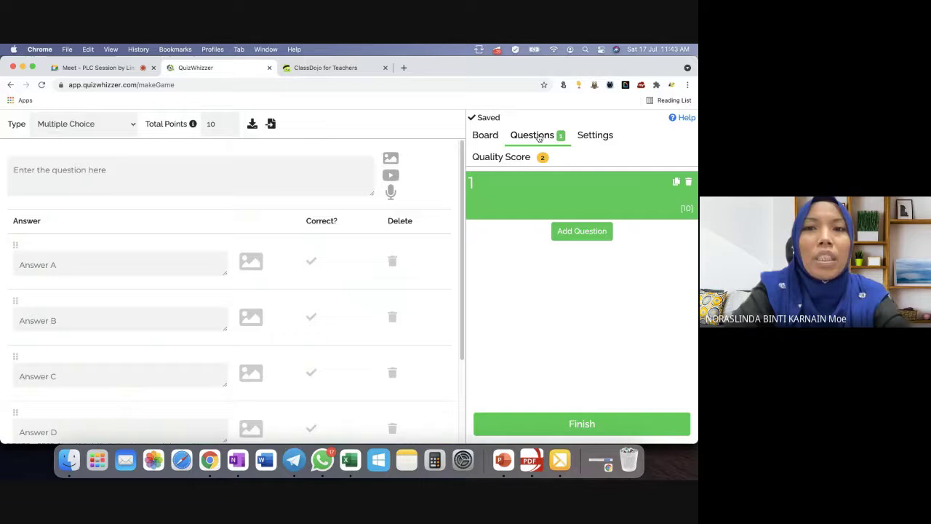
pyautogui.click(238, 179)
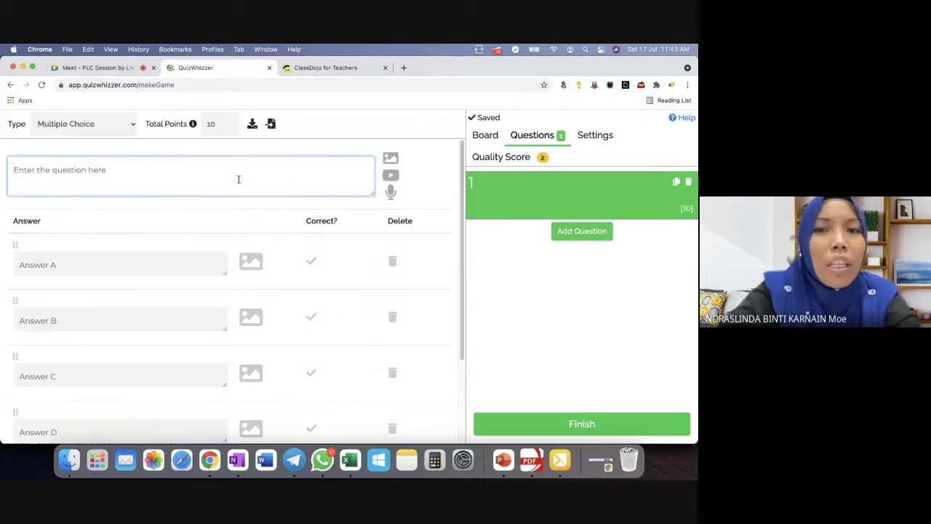
pyautogui.write('1+')
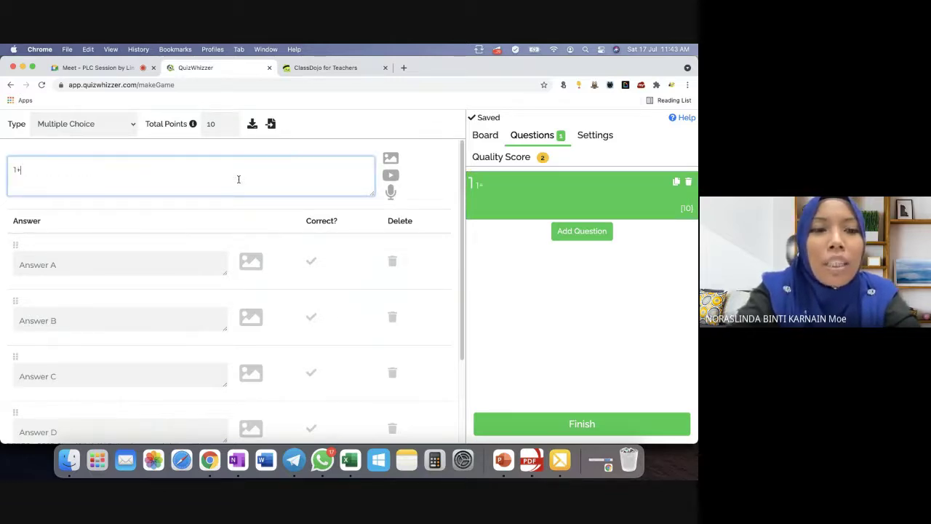
pyautogui.write('1')
# Fill answers A–D with 2, 4, 6 and 8, marking 2 as correct.
pyautogui.click(147, 272)
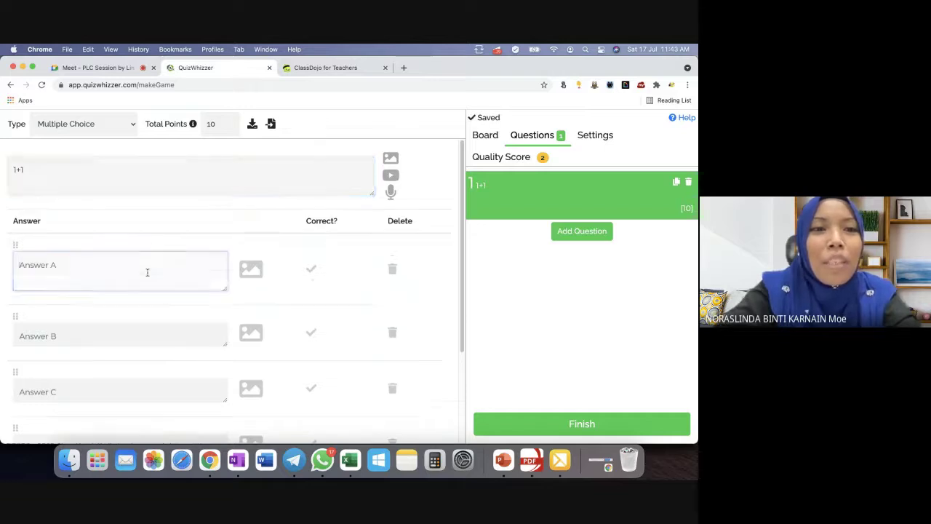
pyautogui.write('2')
pyautogui.click(91, 328)
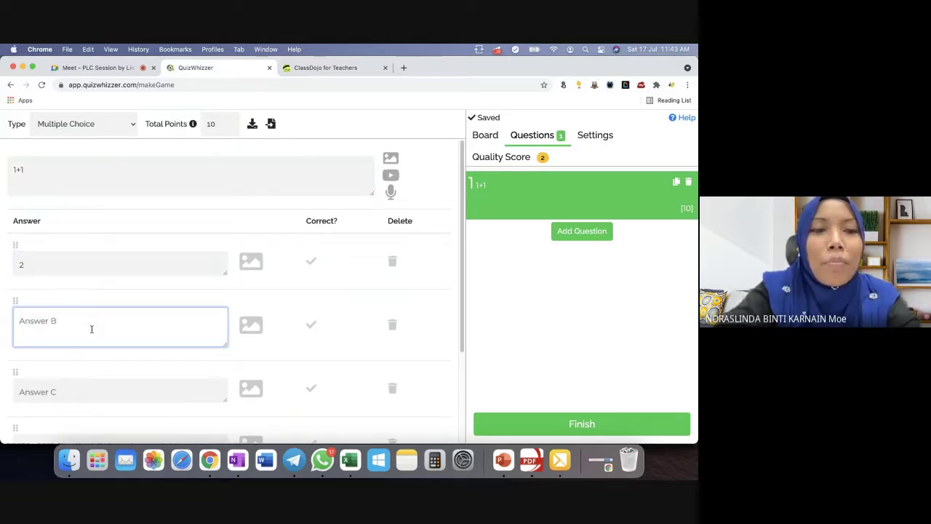
pyautogui.write('4')
pyautogui.click(88, 383)
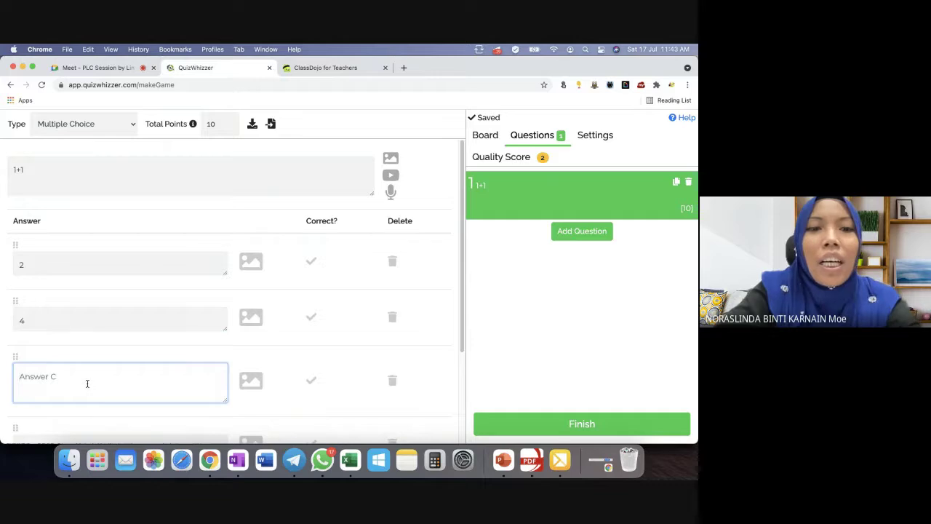
pyautogui.write('6')
pyautogui.scroll(-1, 109, 417)
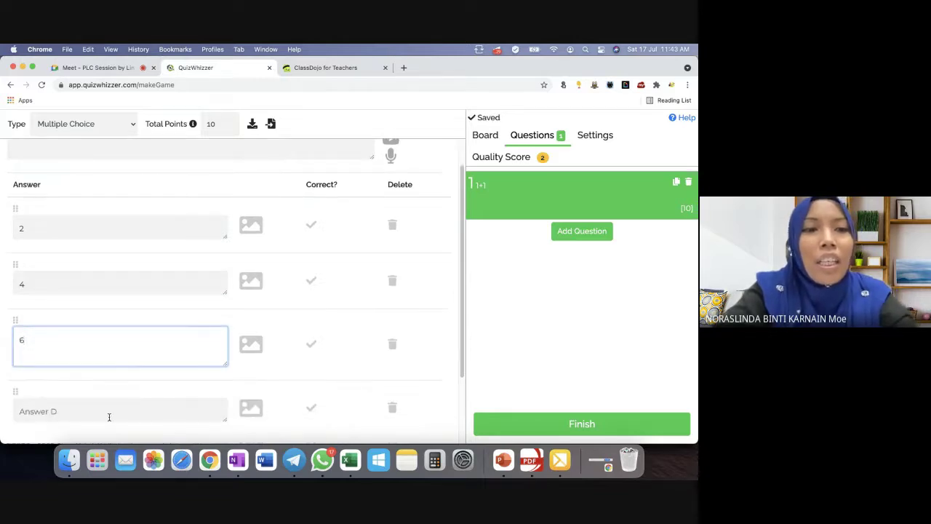
pyautogui.click(102, 409)
pyautogui.write('8')
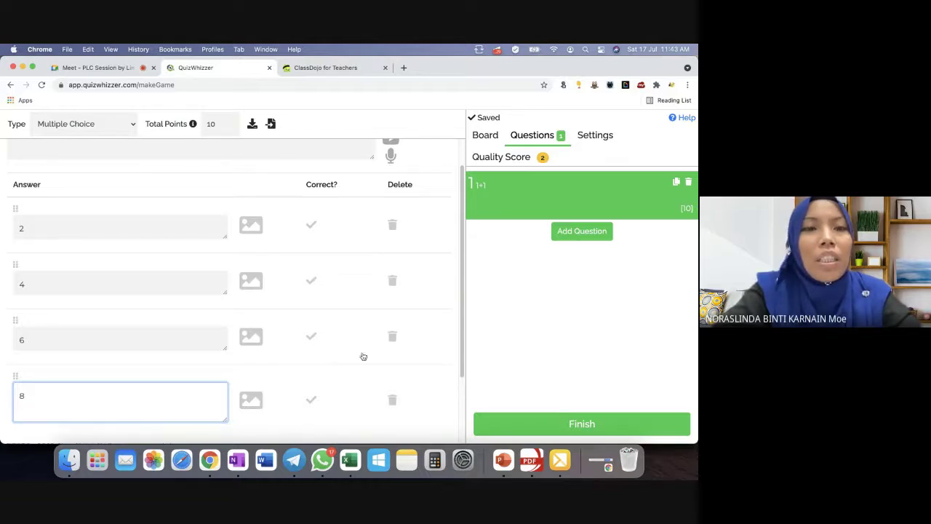
pyautogui.click(312, 228)
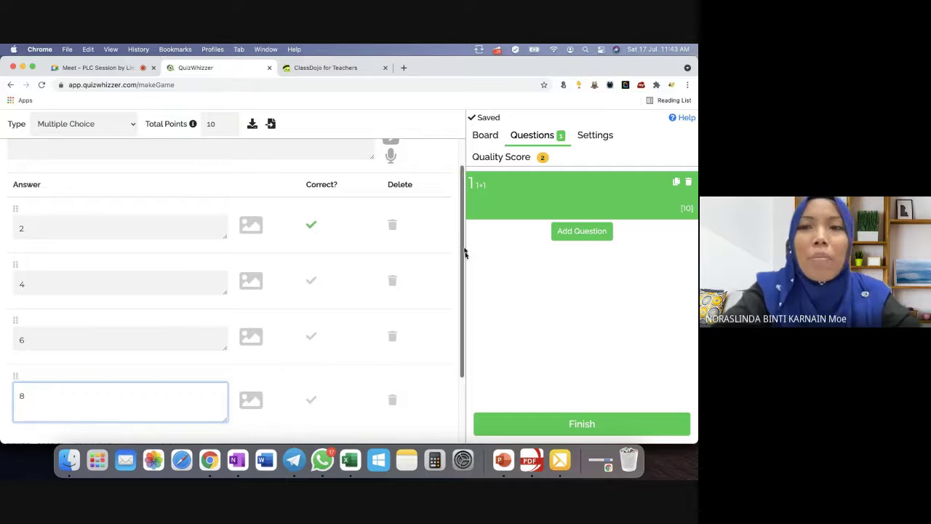
pyautogui.click(582, 232)
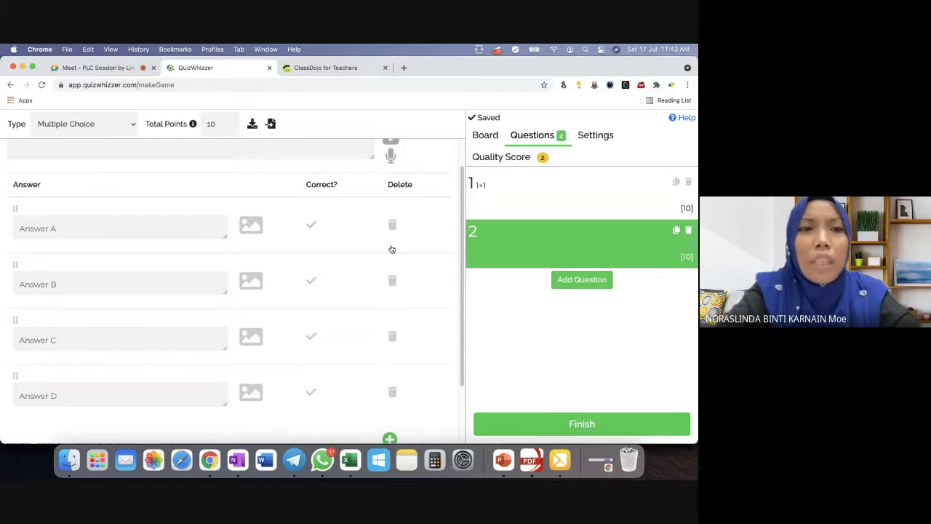
pyautogui.scroll(2, 408, 141)
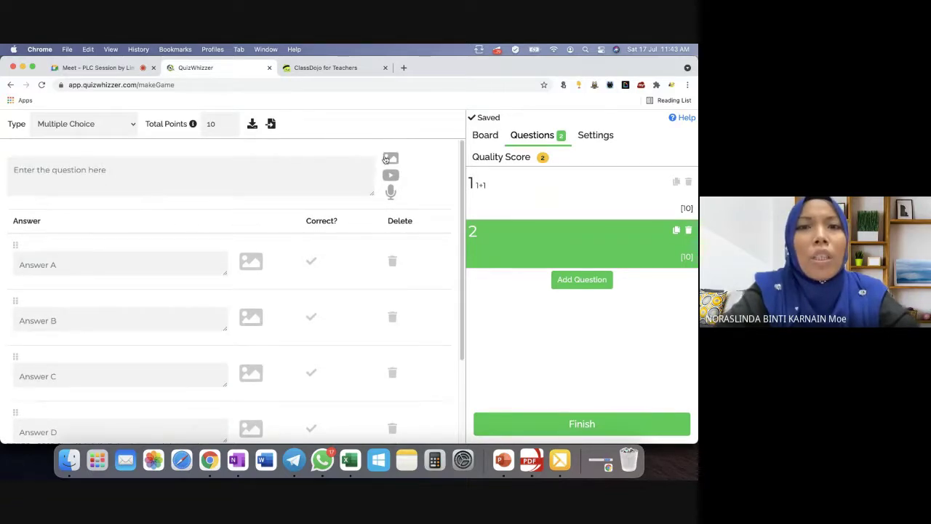
pyautogui.click(390, 158)
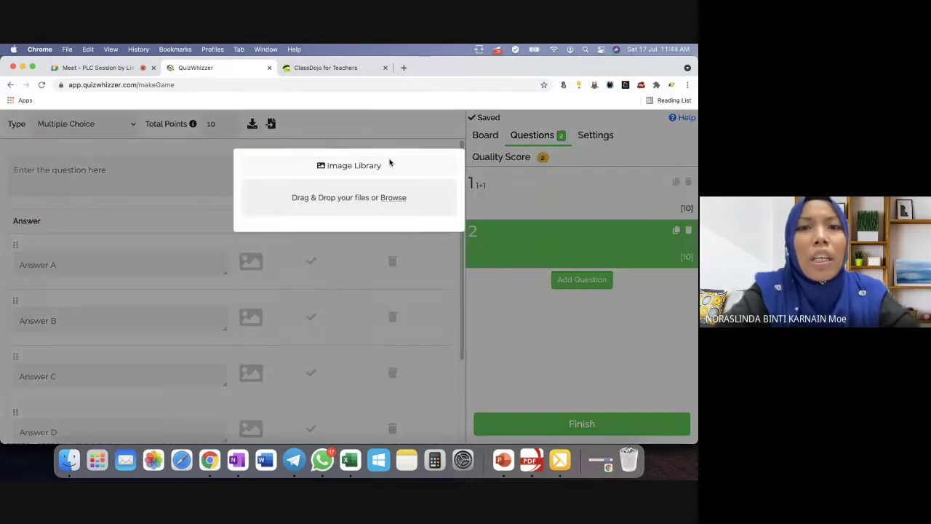
pyautogui.click(367, 200)
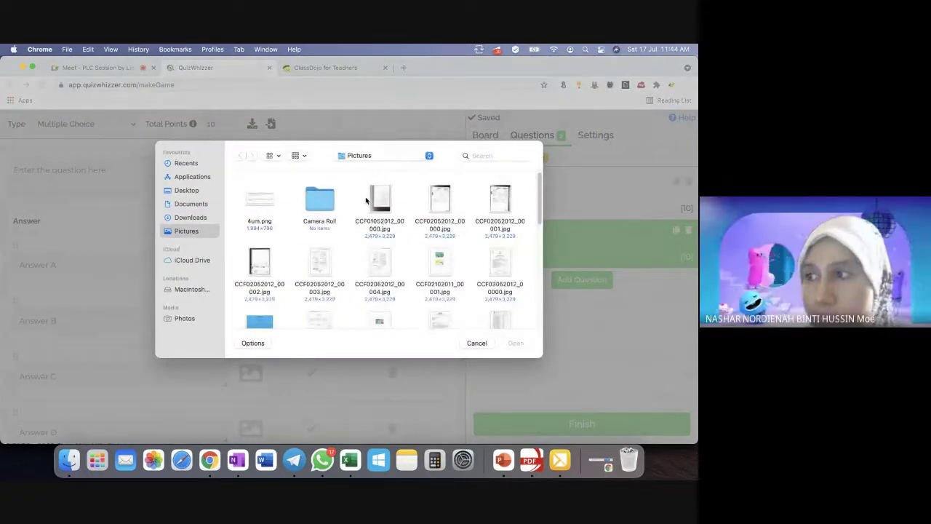
pyautogui.click(482, 345)
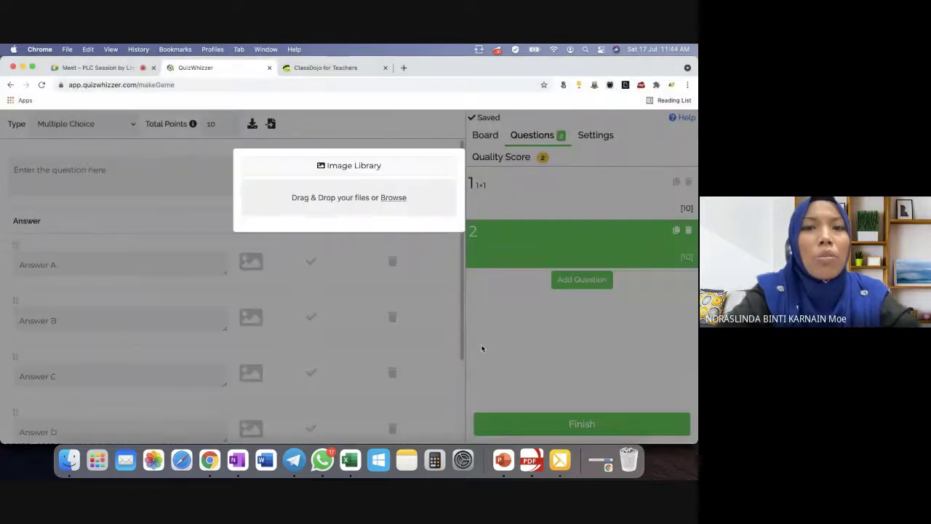
pyautogui.click(329, 243)
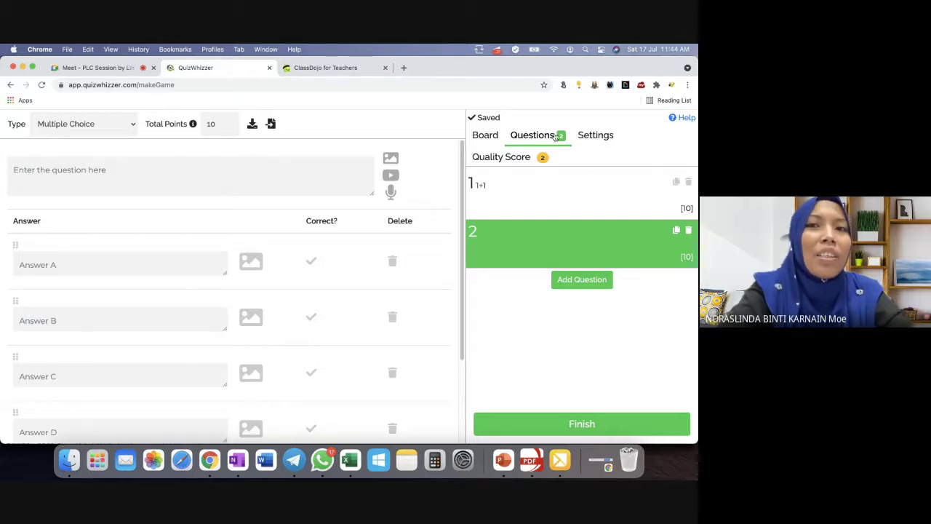
# Open Settings and view the Quality Score To do checklist.
pyautogui.click(554, 136)
pyautogui.click(586, 137)
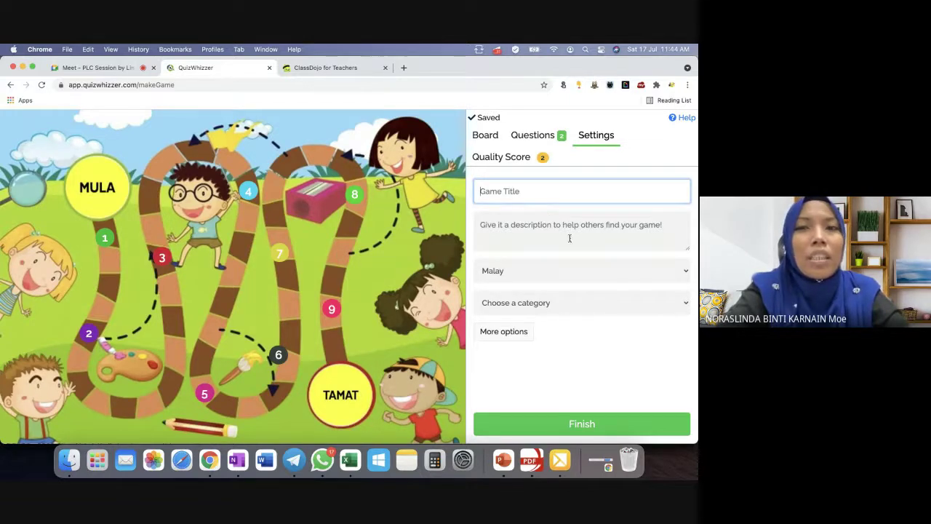
pyautogui.click(516, 159)
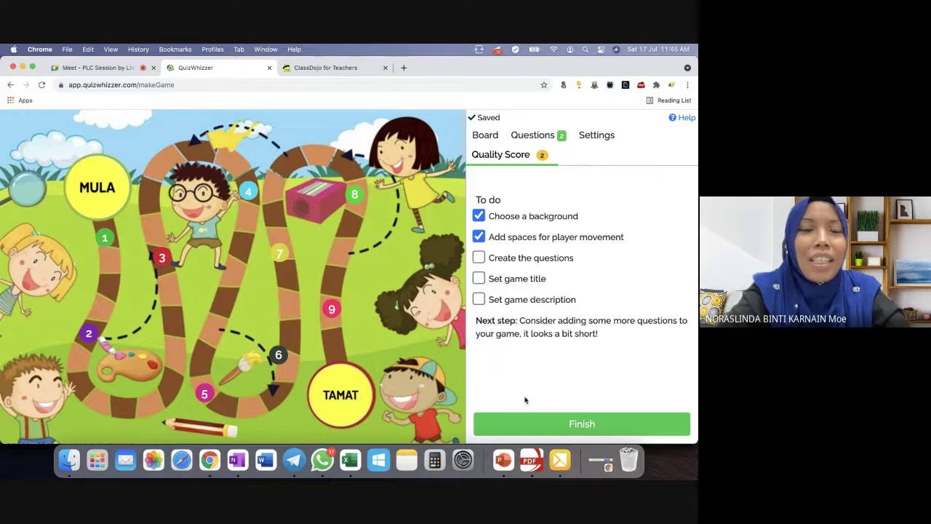
# Leave the game, dismiss the Upgrade pricing offer, and open the Make a Game drafts list.
pyautogui.click(10, 85)
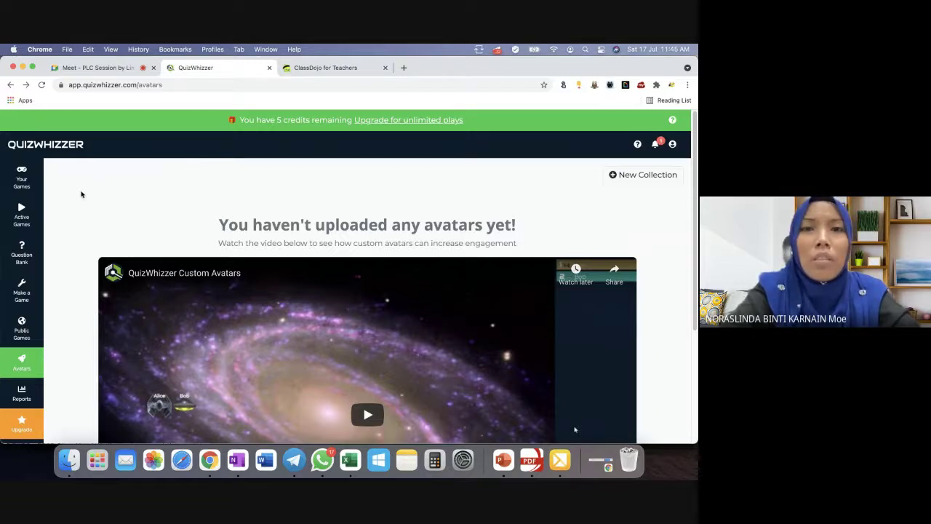
pyautogui.click(372, 120)
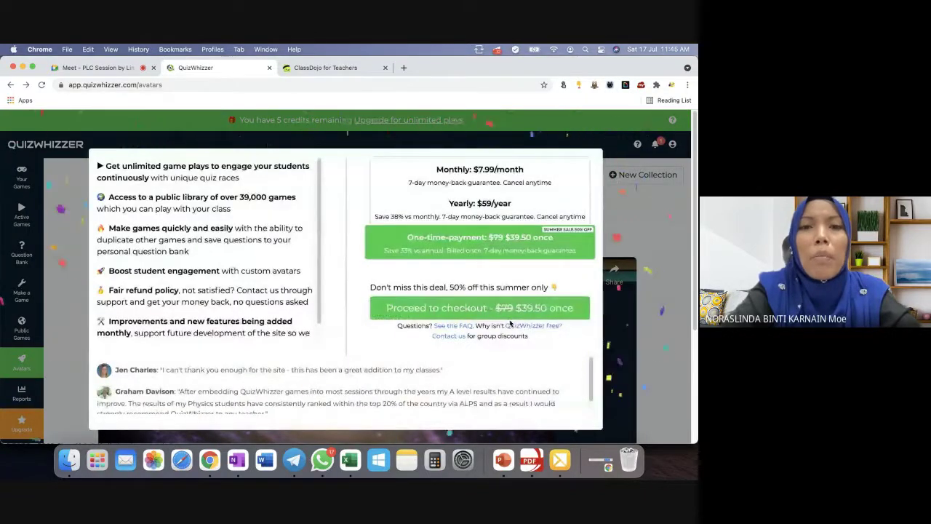
pyautogui.click(502, 144)
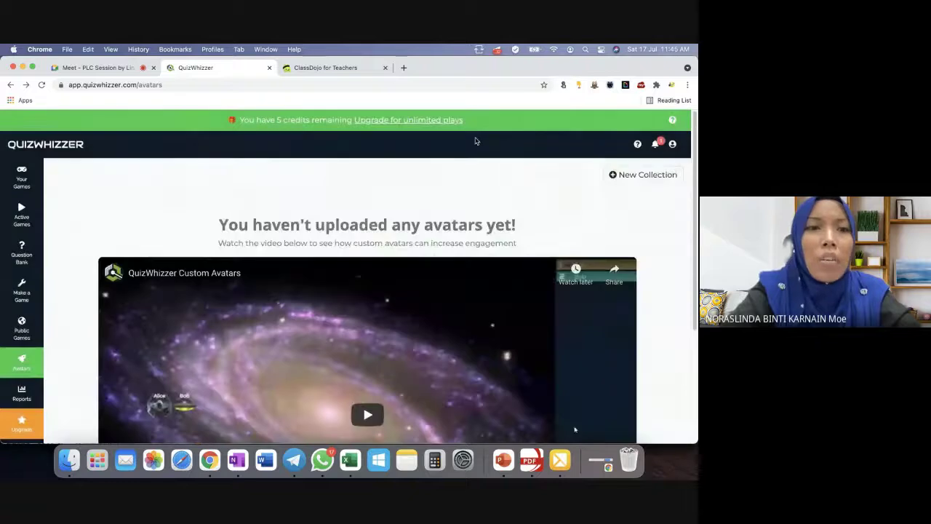
pyautogui.click(30, 300)
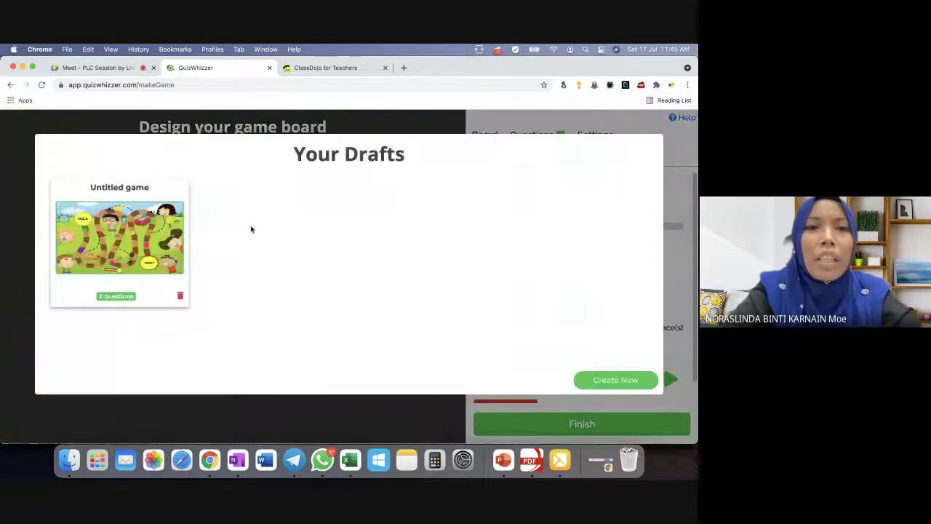
# Delete the Untitled draft, create a new game, and browse the board templates.
pyautogui.click(182, 299)
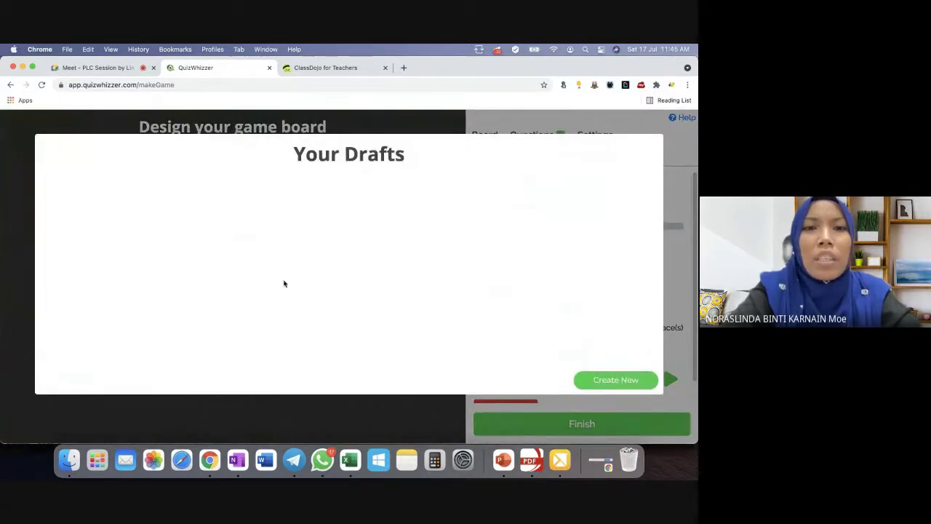
pyautogui.click(628, 384)
pyautogui.click(285, 238)
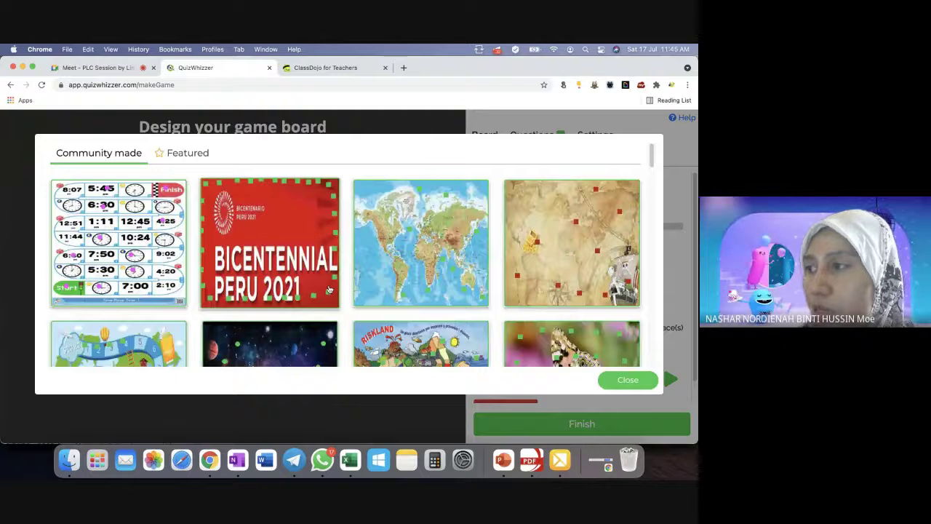
pyautogui.scroll(-3, 329, 289)
pyautogui.scroll(-2, 329, 288)
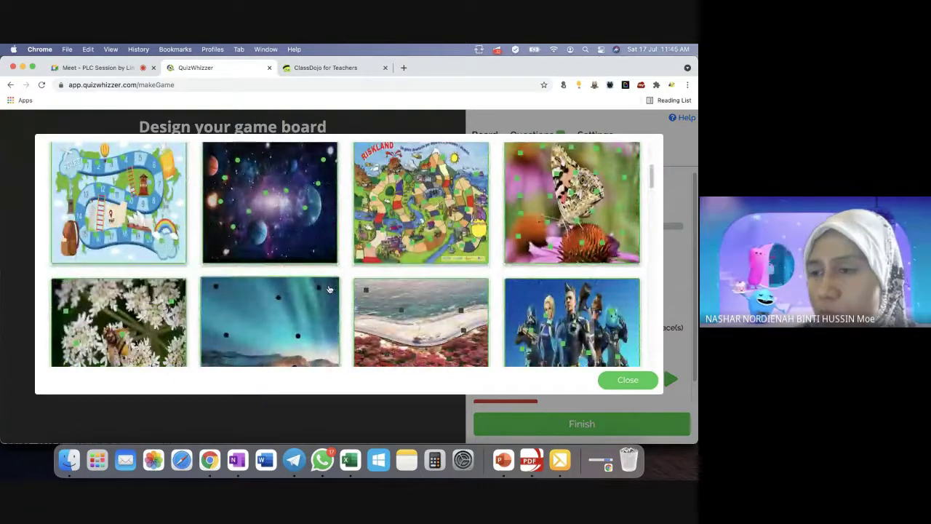
pyautogui.scroll(-3, 329, 289)
pyautogui.scroll(-5, 328, 289)
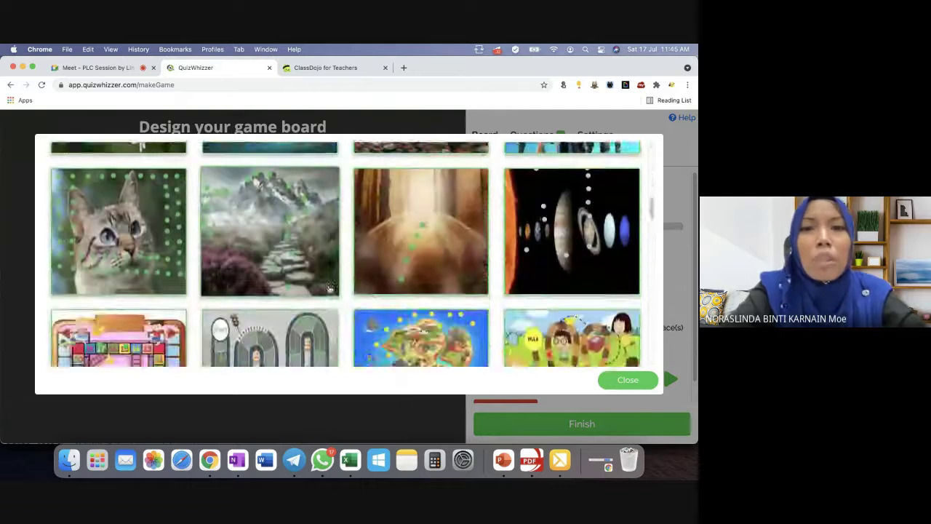
pyautogui.scroll(-6, 329, 289)
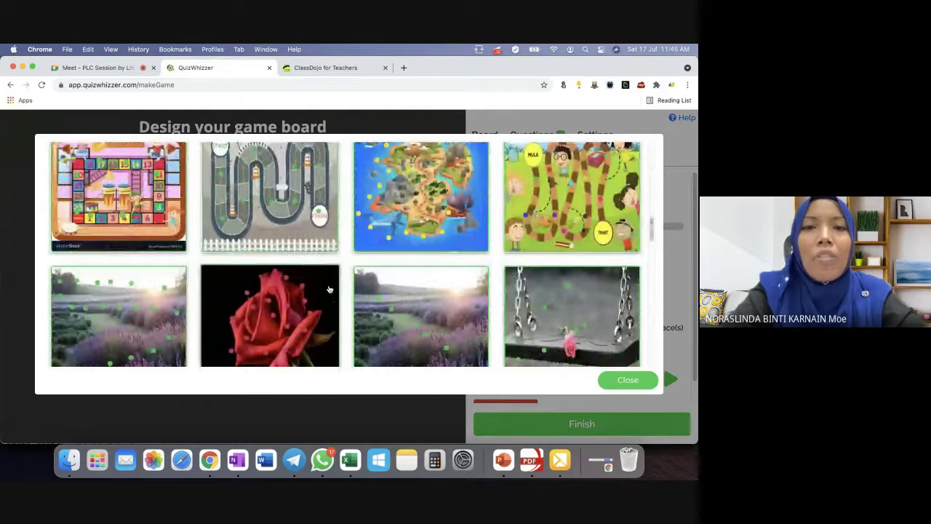
pyautogui.scroll(-10, 329, 289)
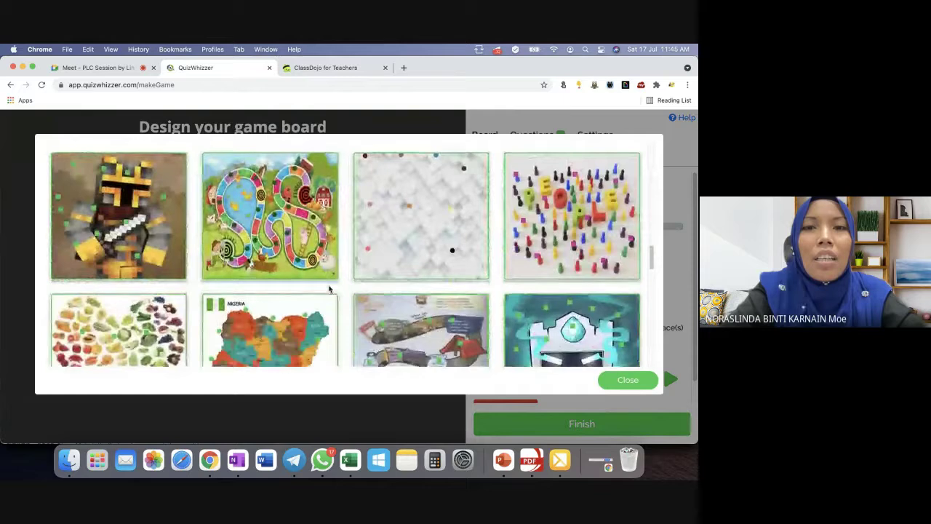
pyautogui.scroll(-8, 329, 289)
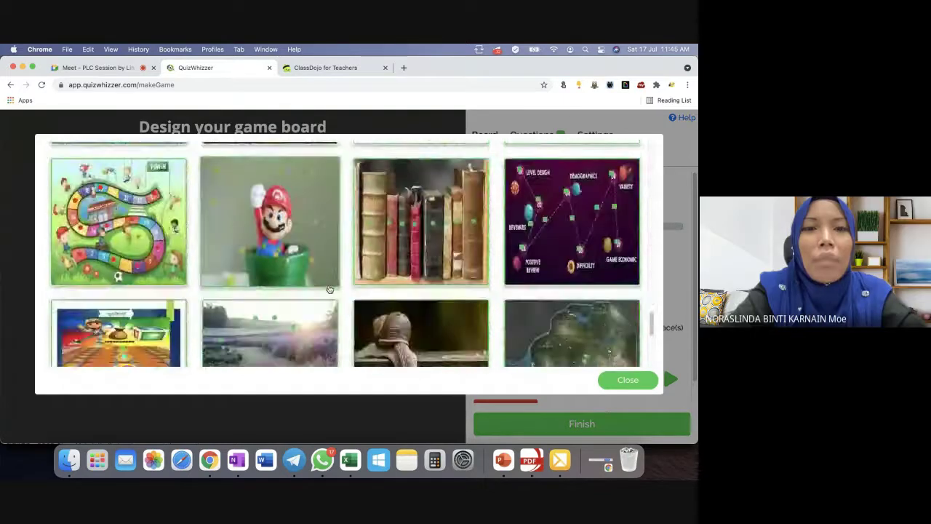
pyautogui.scroll(-3, 329, 289)
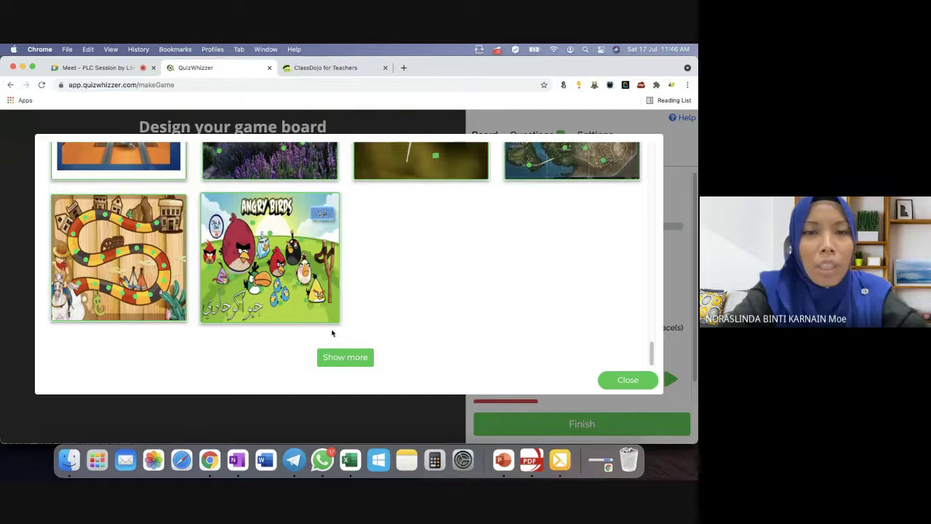
# Load more templates, look through them, and close the picker without choosing one.
pyautogui.click(339, 359)
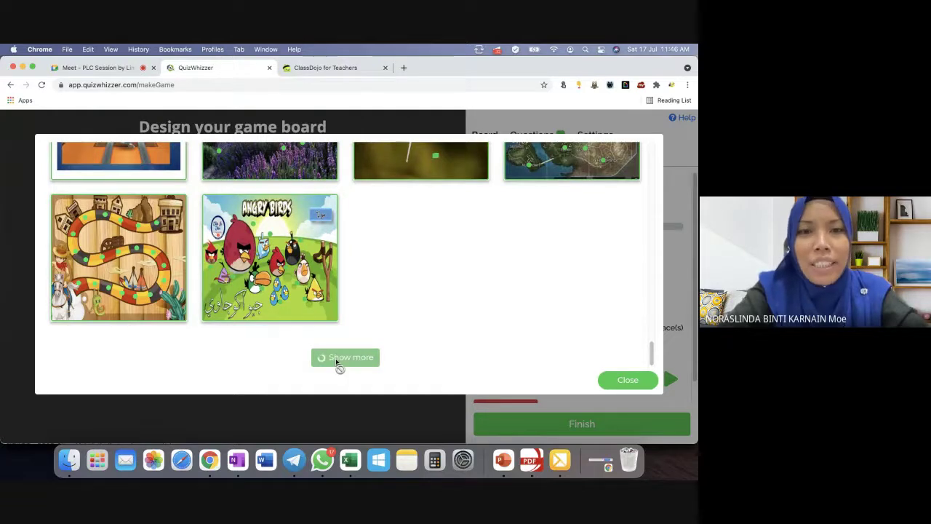
pyautogui.scroll(-2, 337, 362)
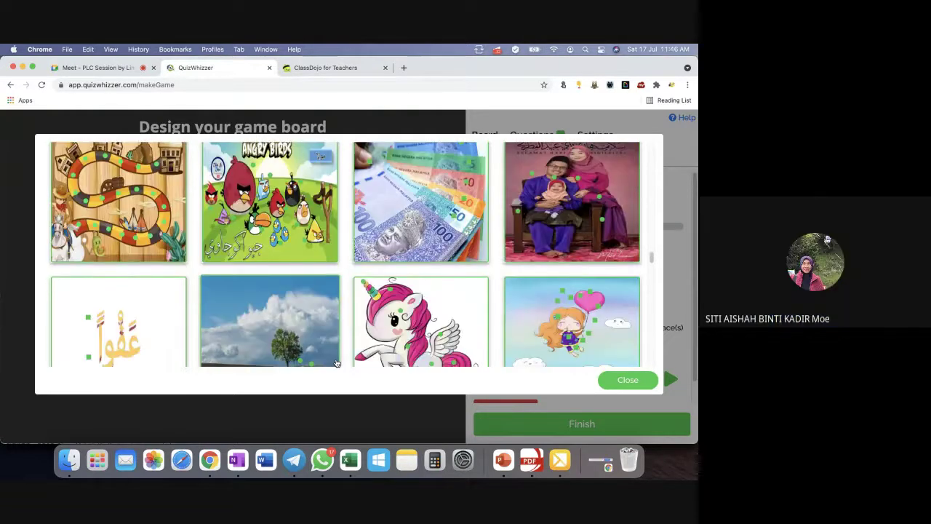
pyautogui.scroll(-10, 336, 363)
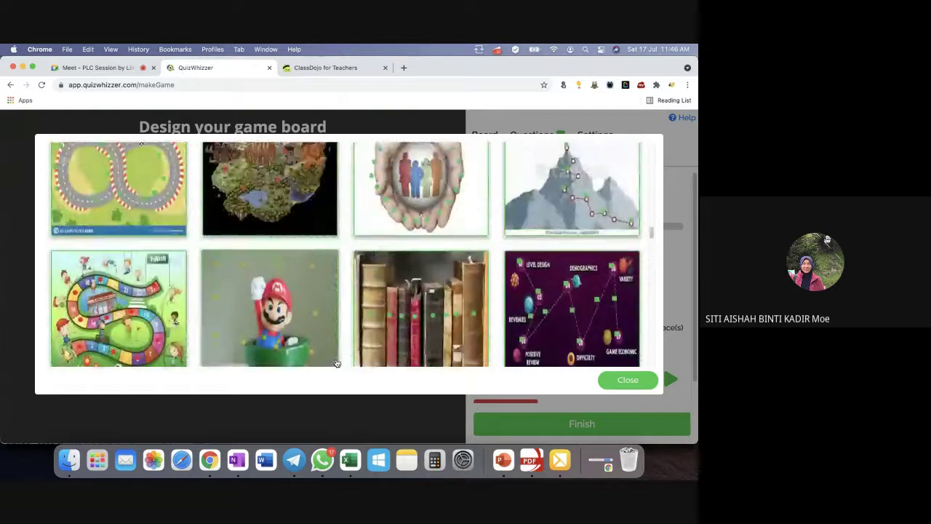
pyautogui.scroll(-10, 337, 363)
pyautogui.scroll(-5, 337, 362)
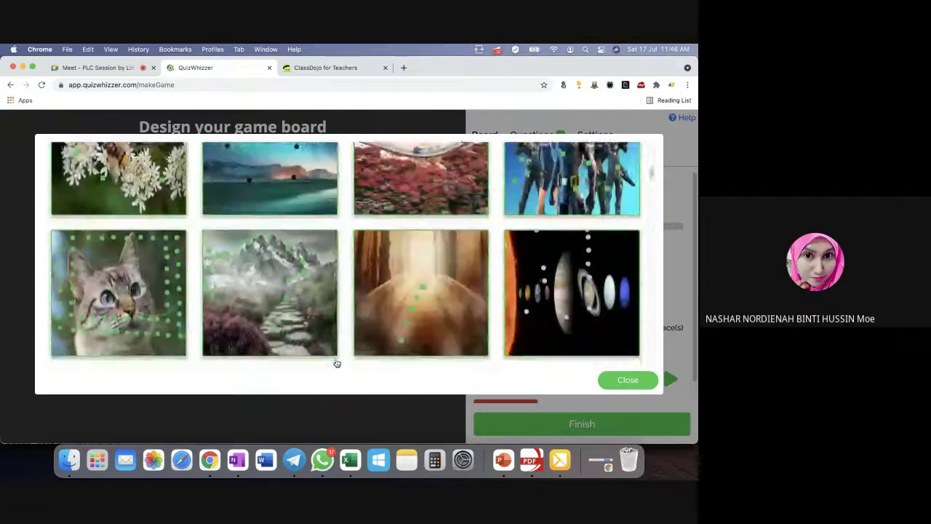
pyautogui.scroll(3, 337, 362)
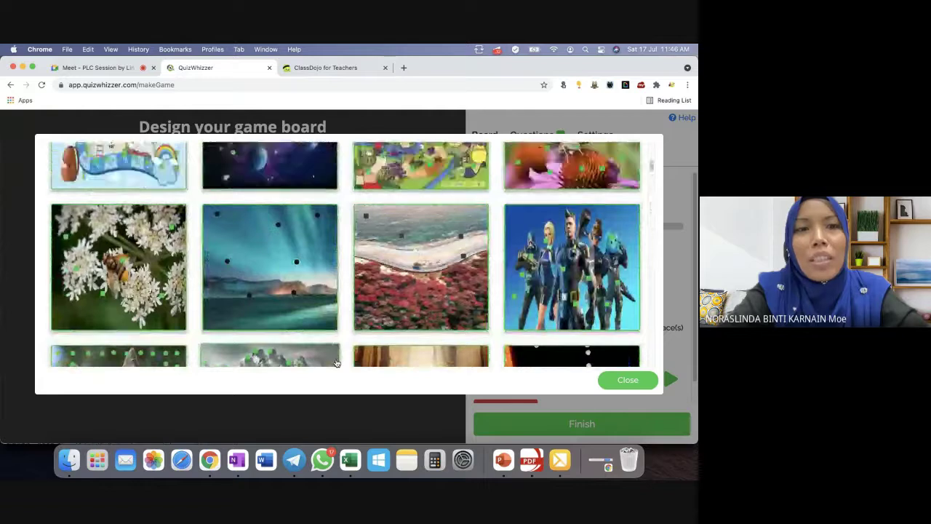
pyautogui.scroll(15, 337, 362)
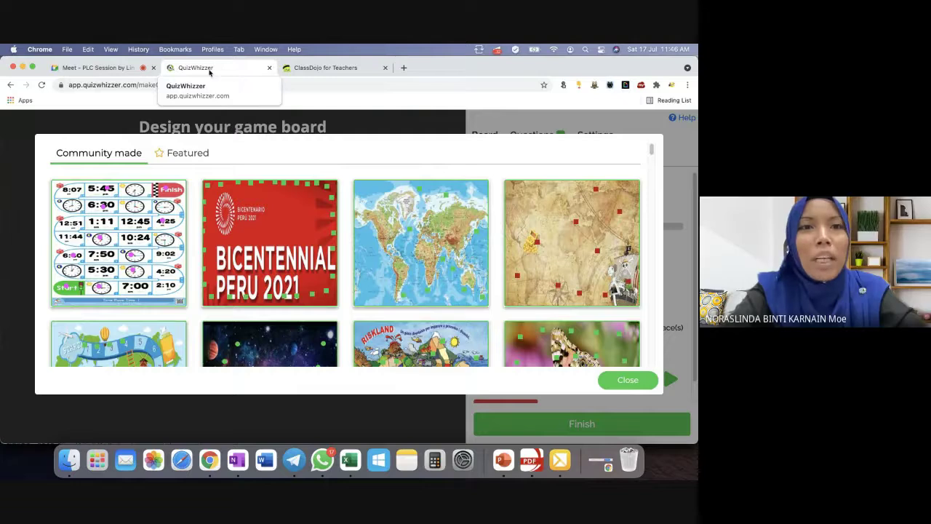
pyautogui.click(540, 129)
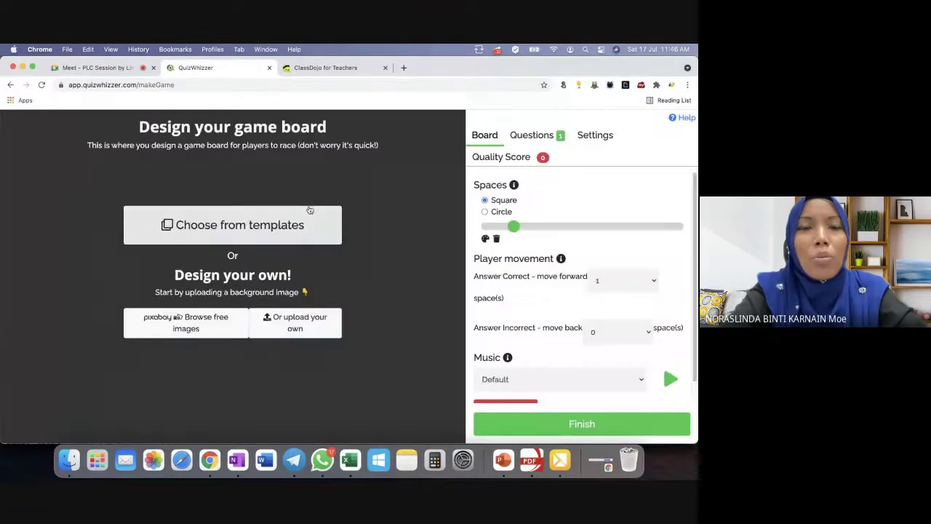
# Dismiss the Upgrade pricing offer on the Avatars page, then log out via the account menu.
pyautogui.click(10, 85)
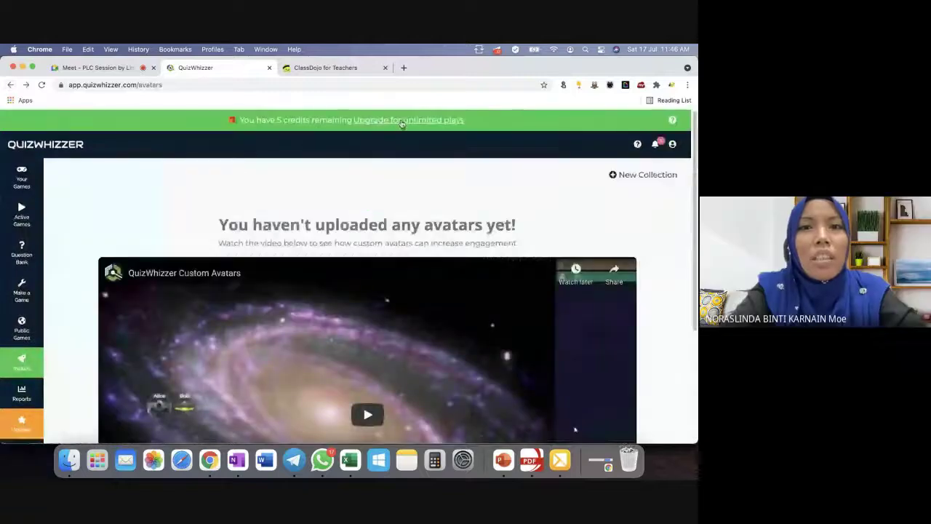
pyautogui.click(400, 122)
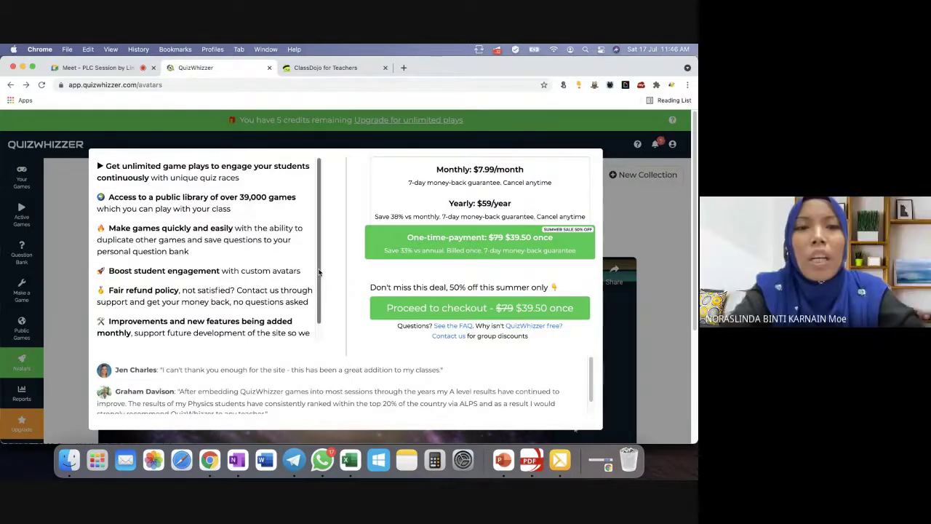
pyautogui.scroll(-2, 319, 272)
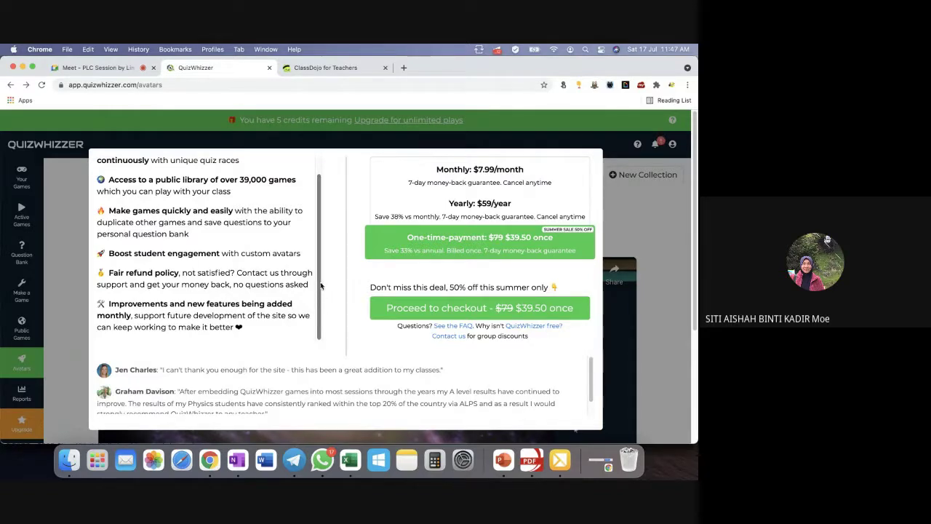
pyautogui.scroll(2, 313, 247)
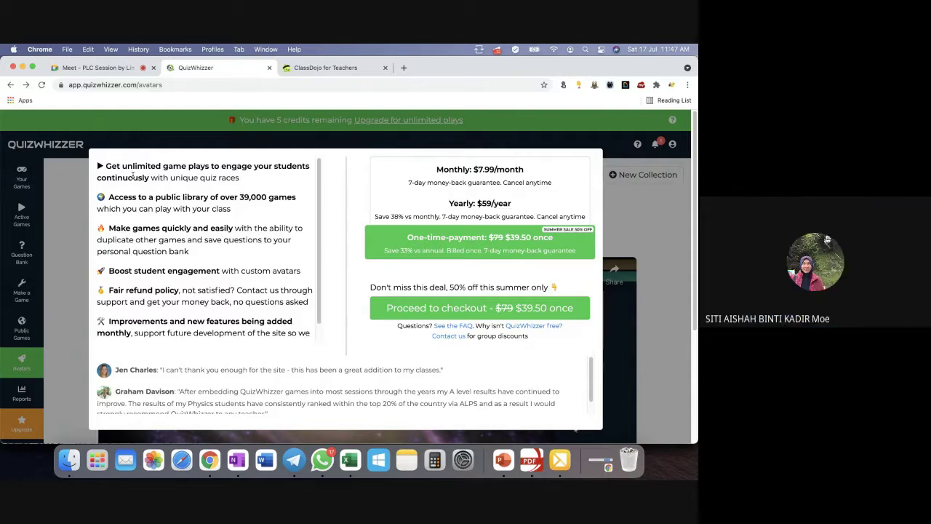
pyautogui.click(73, 189)
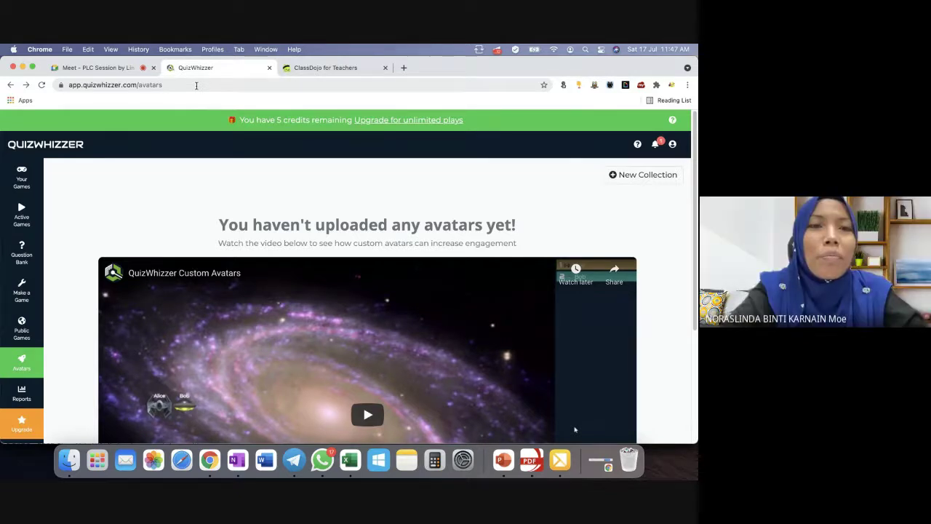
pyautogui.click(673, 144)
pyautogui.click(644, 226)
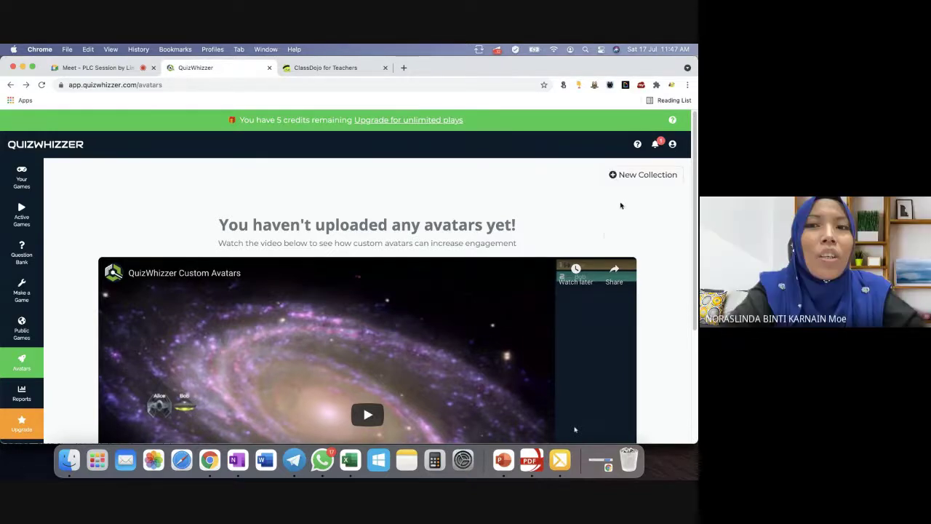
# Search 'gami' to reach the Gamilab homepage and log in with a Google account.
pyautogui.click(219, 84)
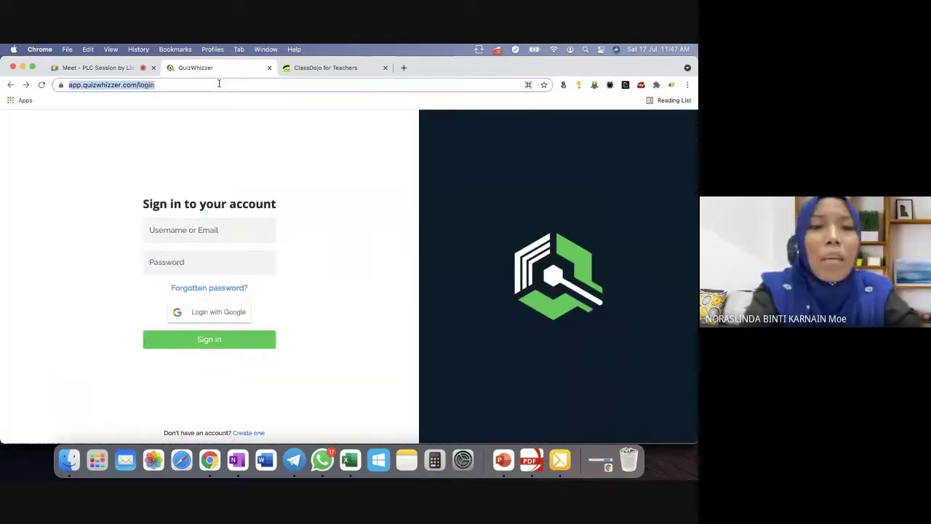
pyautogui.write('gami')
pyautogui.press('Return')
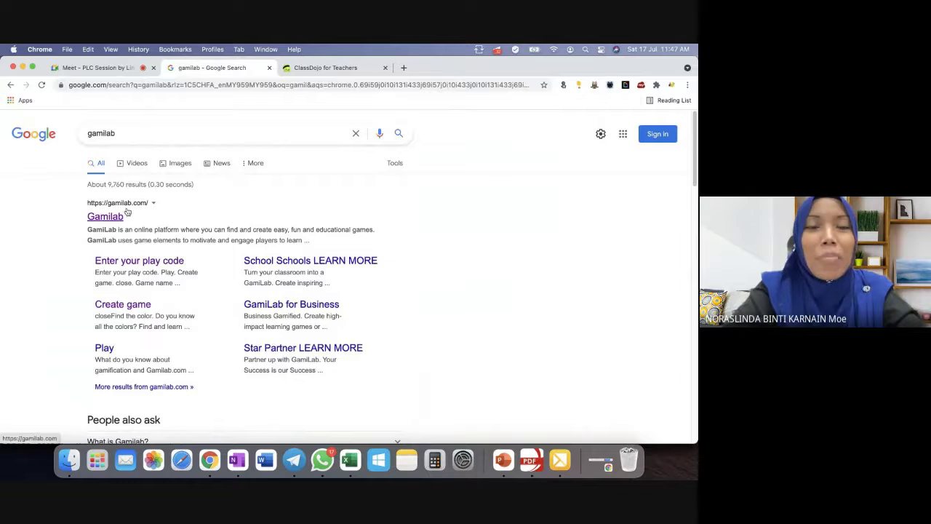
pyautogui.click(119, 220)
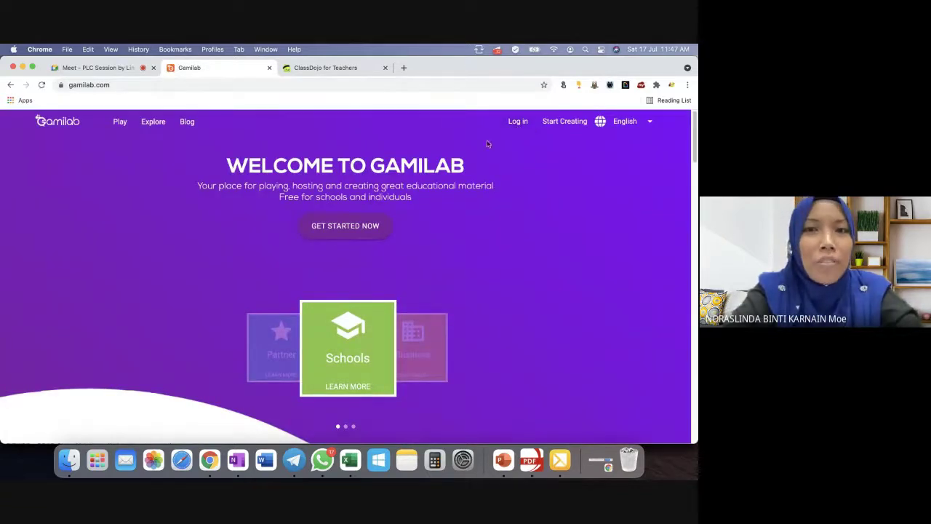
pyautogui.click(518, 122)
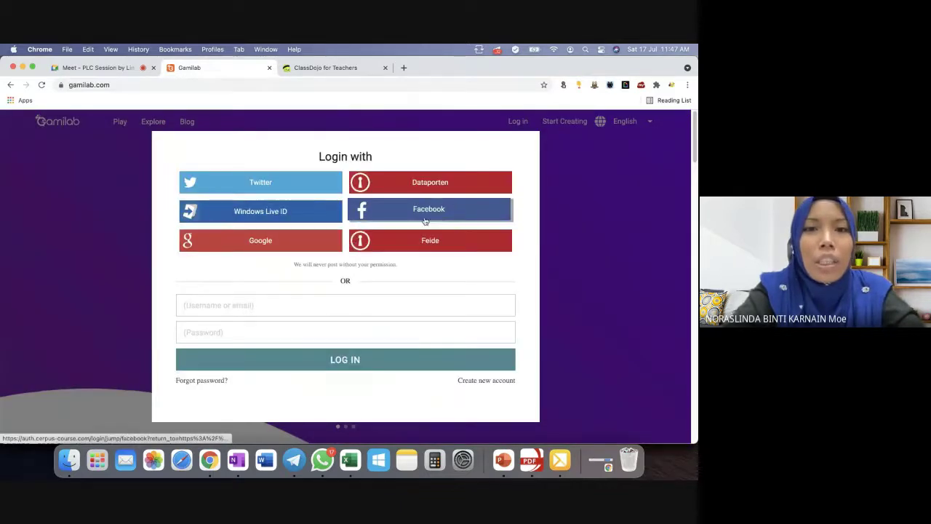
pyautogui.click(289, 246)
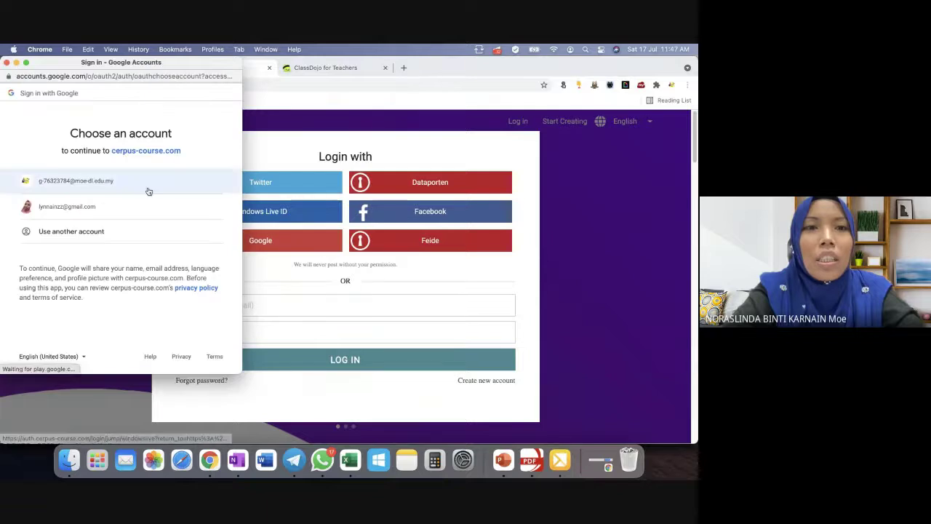
pyautogui.click(117, 187)
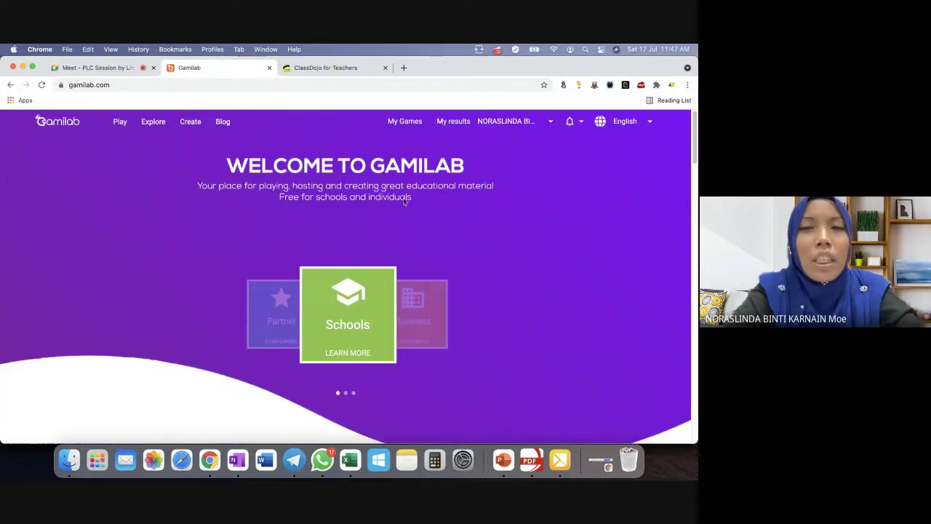
# Go to Gamilab for schools, explore public games and search for 'sejarah'.
pyautogui.click(350, 311)
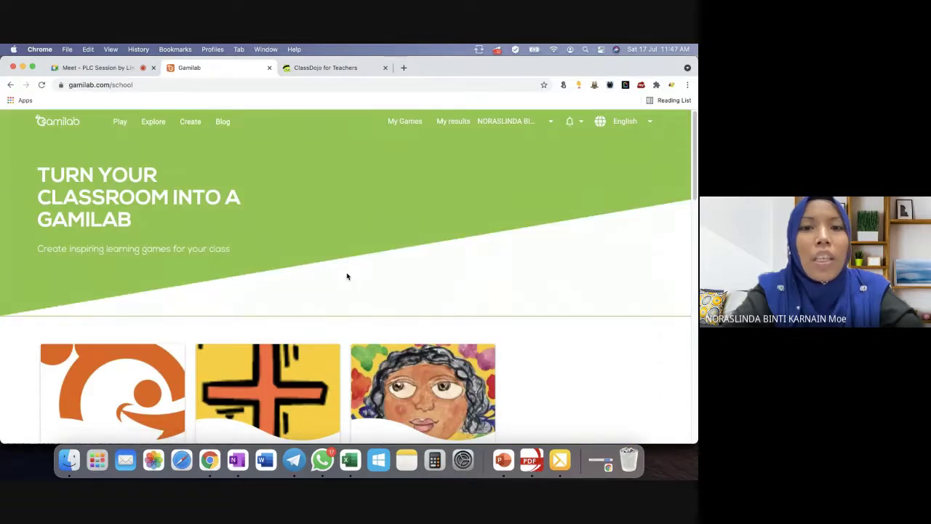
pyautogui.scroll(-5, 347, 279)
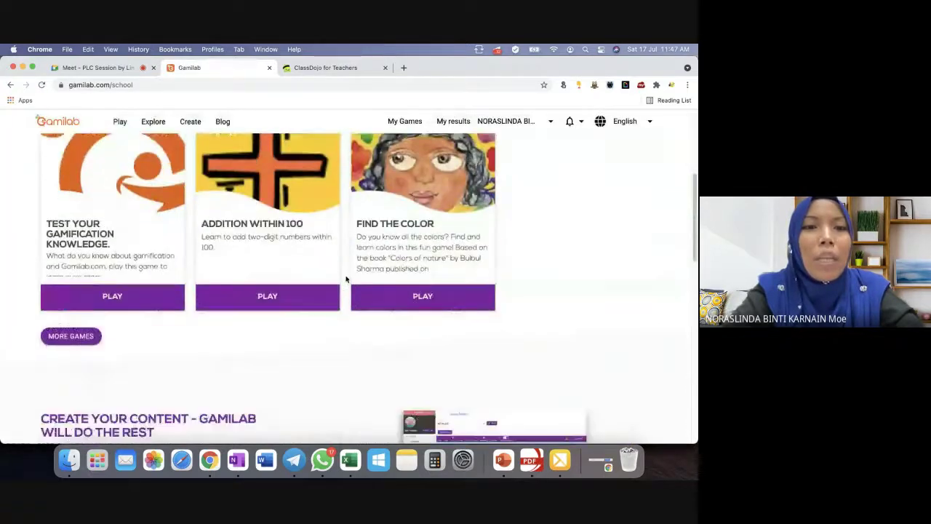
pyautogui.scroll(5, 346, 280)
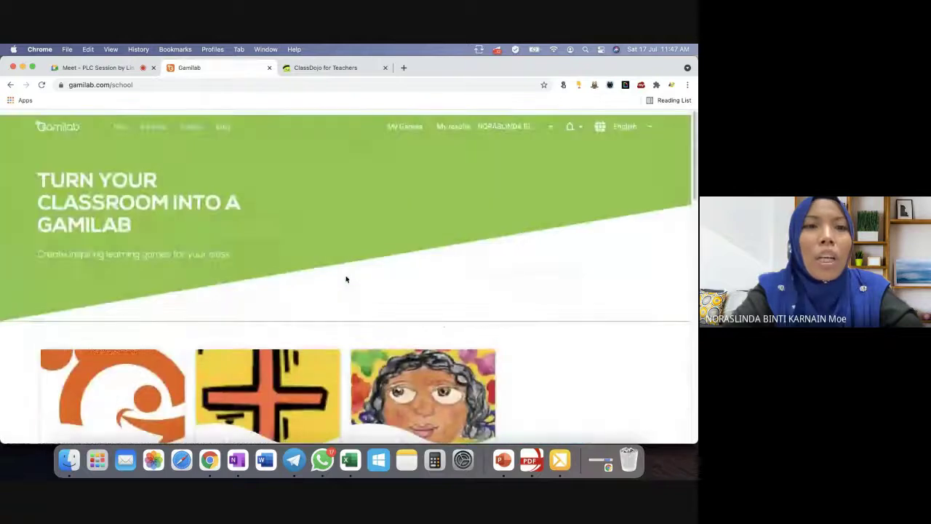
pyautogui.click(153, 121)
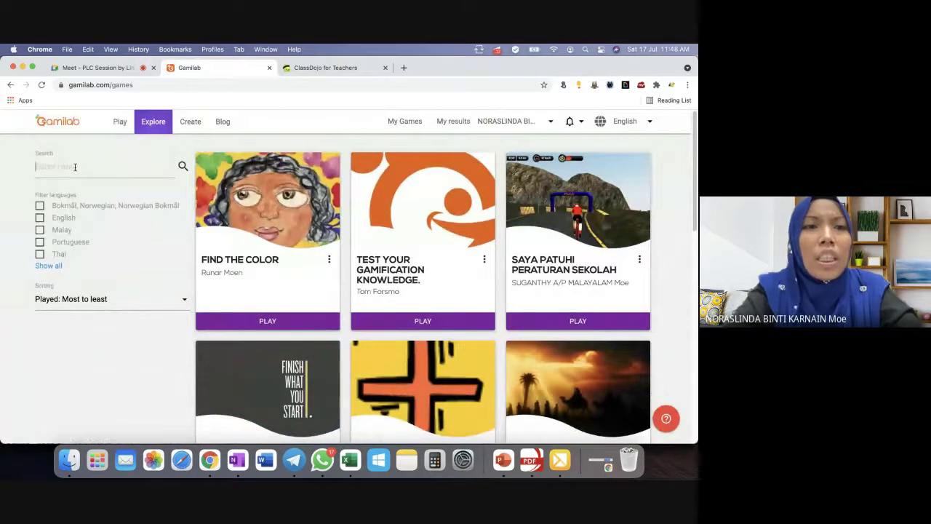
pyautogui.write('s')
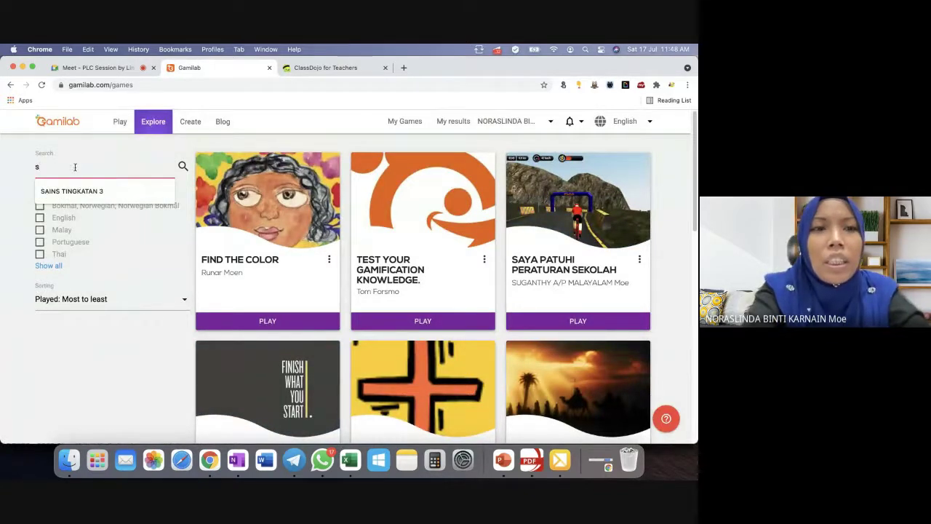
pyautogui.write('ej')
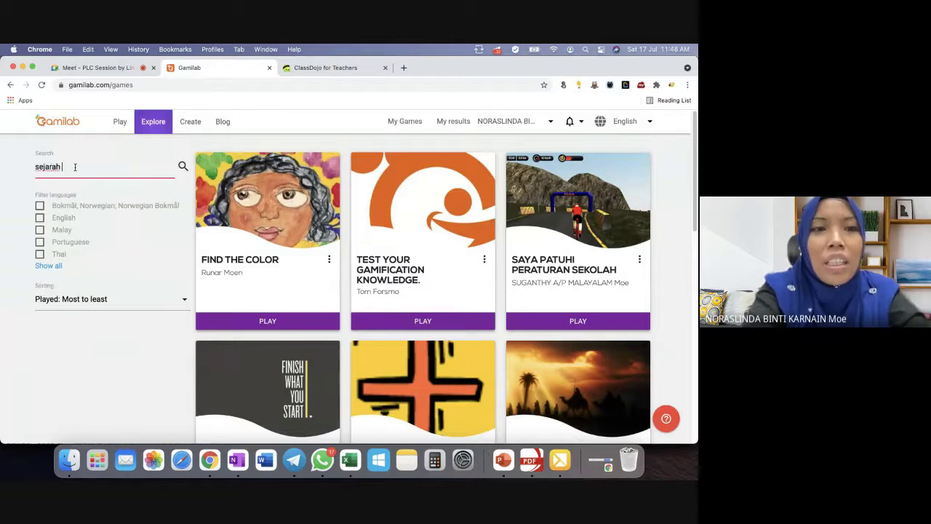
pyautogui.write('arah')
pyautogui.press('Return')
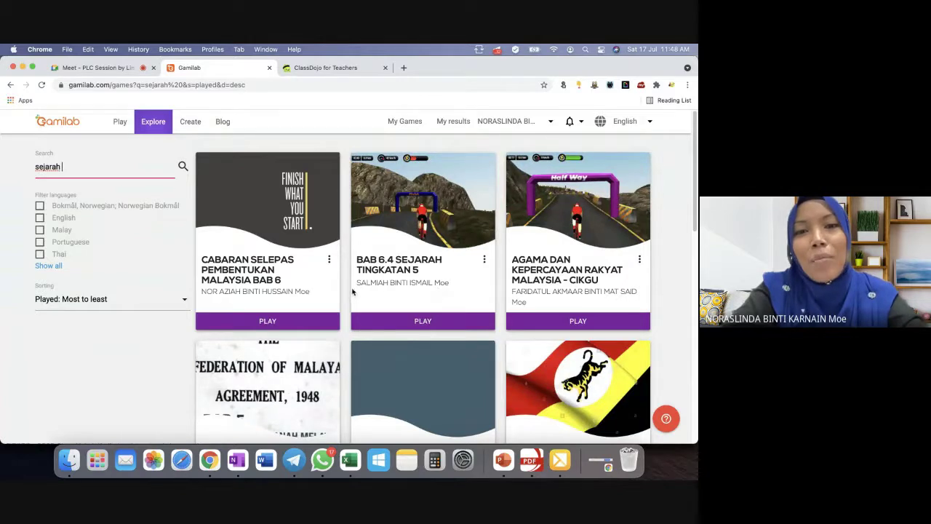
# Open the CABARAN SELEPAS PEMBENTUKAN MALAYSIA BAB 6 game from the top search result.
pyautogui.scroll(-1, 469, 282)
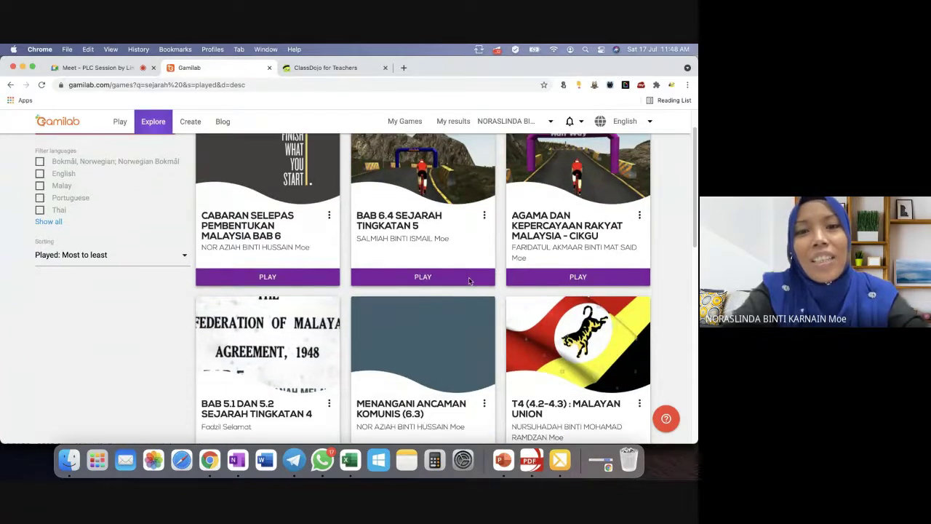
pyautogui.scroll(-3, 469, 282)
pyautogui.scroll(4, 470, 282)
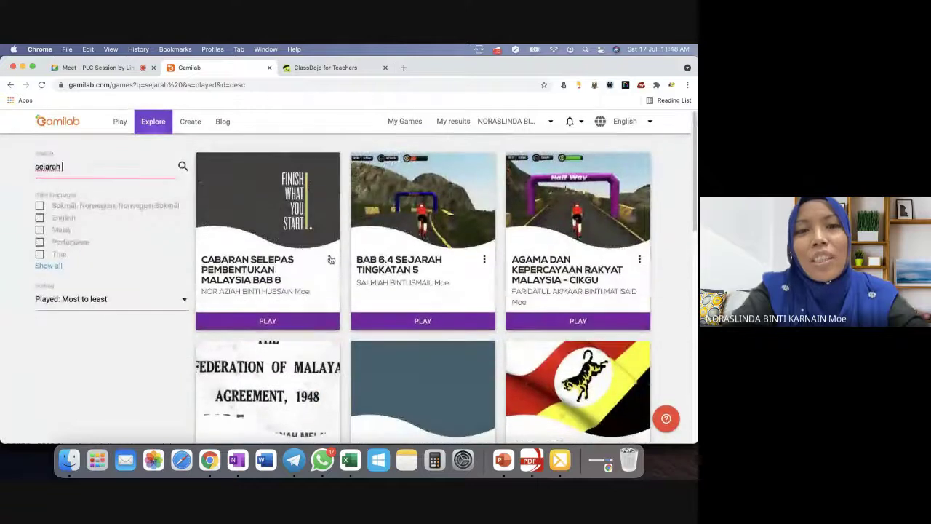
pyautogui.click(330, 260)
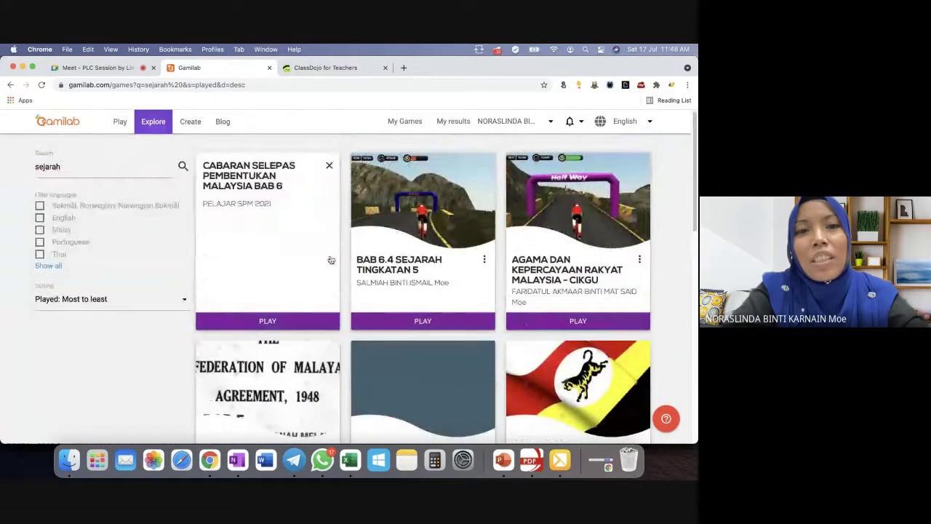
pyautogui.click(329, 165)
pyautogui.click(279, 267)
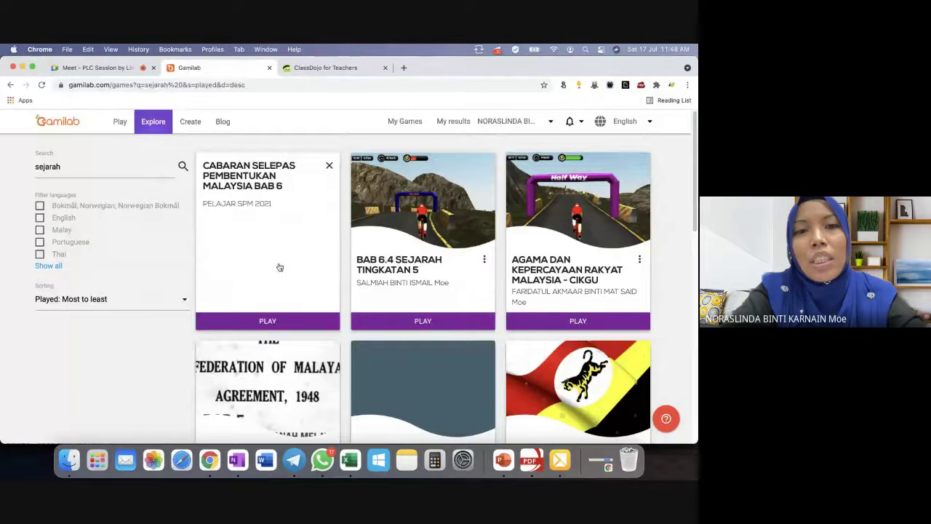
pyautogui.click(279, 323)
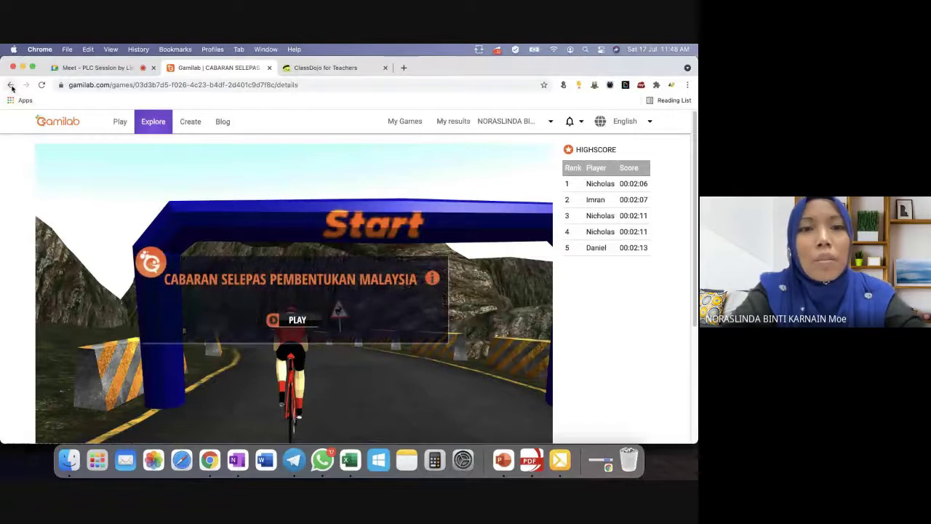
# Try the game's share and report options, then go back to the sejarah search results.
pyautogui.scroll(-2, 224, 209)
pyautogui.scroll(-4, 225, 208)
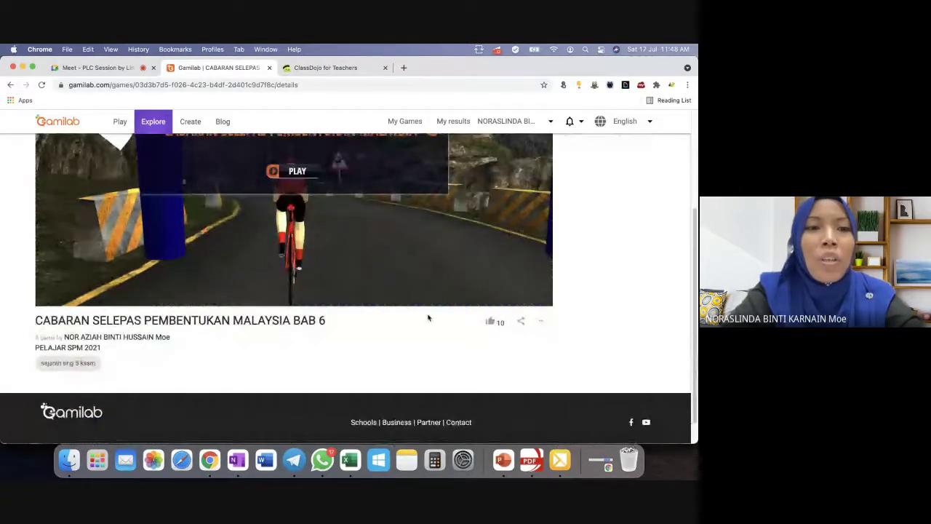
pyautogui.click(521, 321)
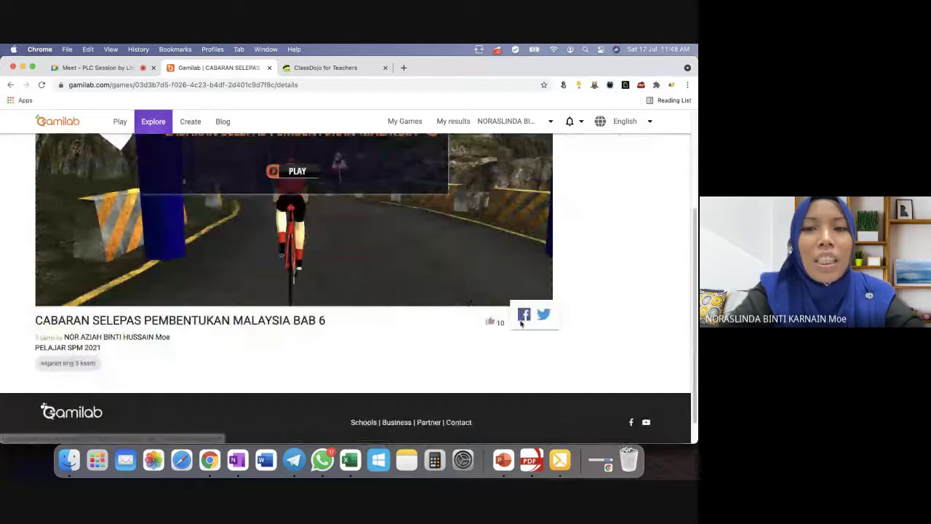
pyautogui.click(547, 319)
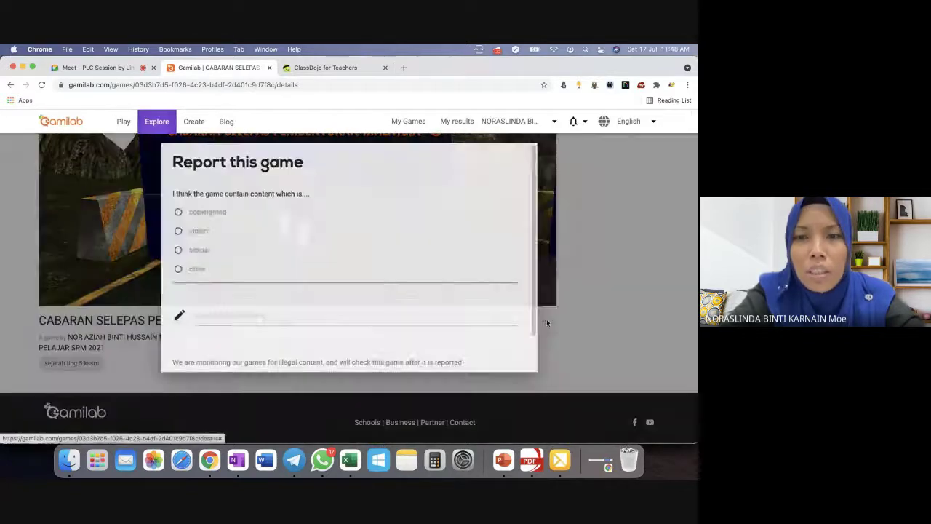
pyautogui.click(597, 214)
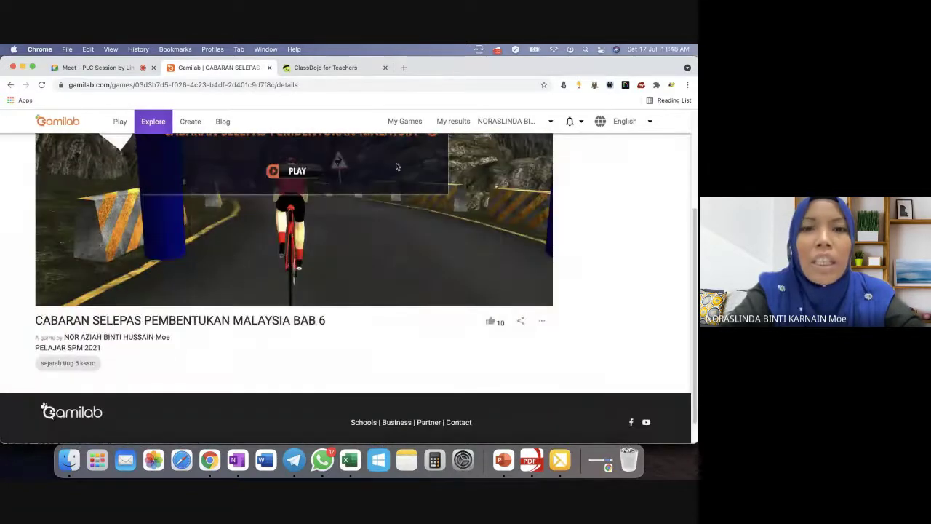
pyautogui.click(540, 321)
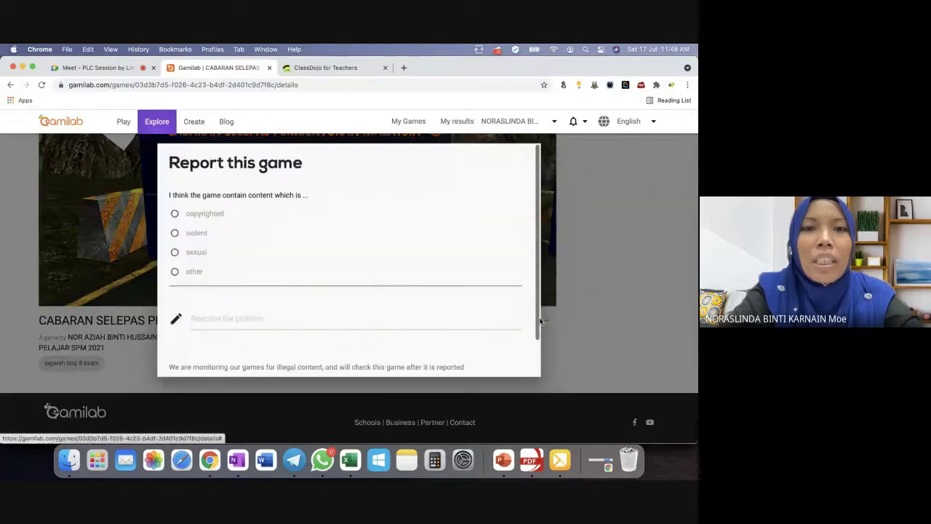
pyautogui.click(597, 339)
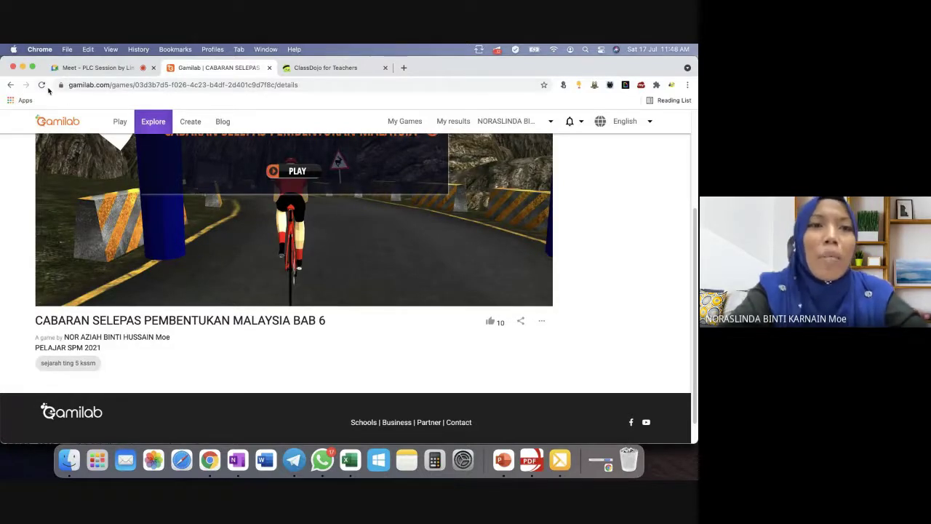
pyautogui.click(11, 85)
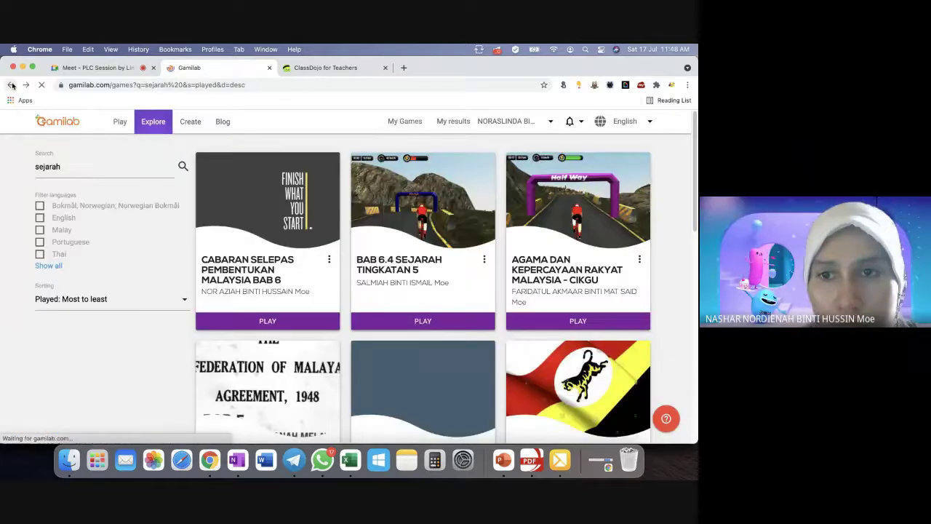
# Open BAB 6.4 SEJARAH TINGKATAN 5 and choose USE THIS GAME to bring up the copy prompt.
pyautogui.click(437, 320)
pyautogui.scroll(-3, 437, 321)
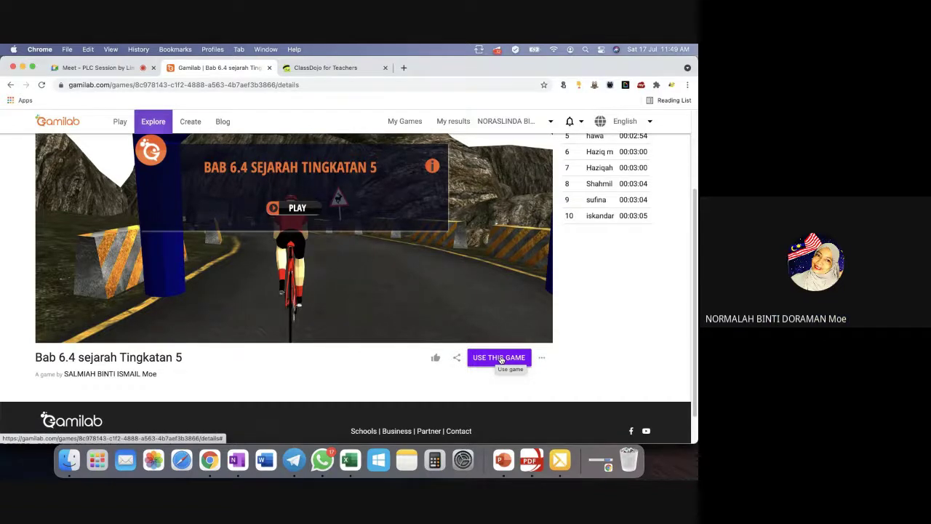
pyautogui.scroll(3, 500, 360)
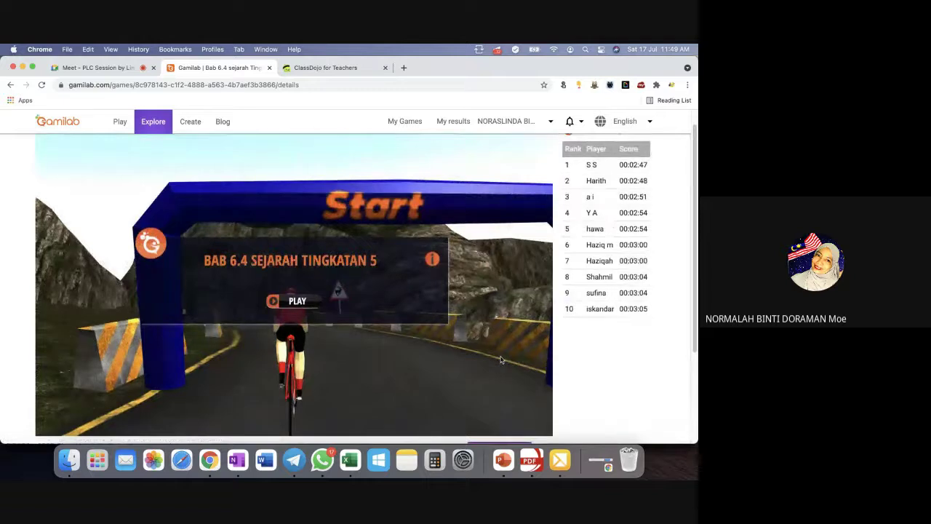
pyautogui.scroll(-2, 501, 359)
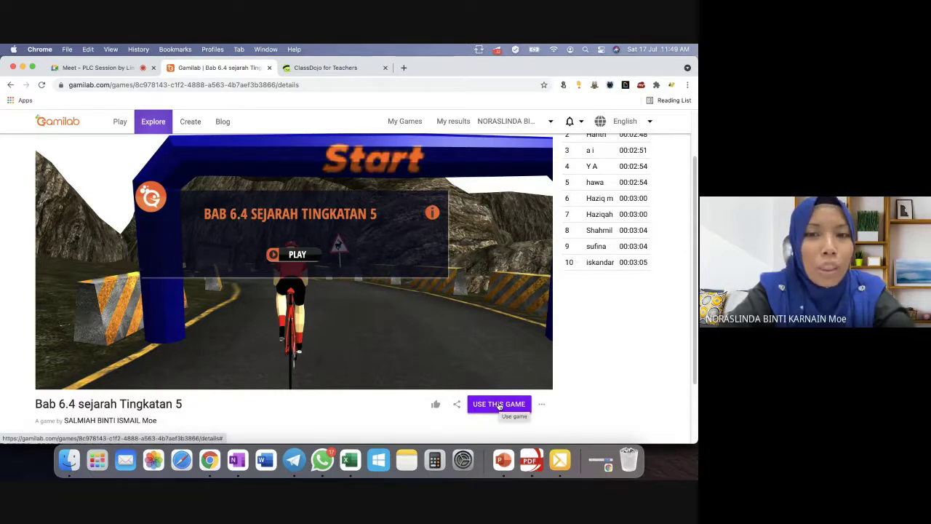
pyautogui.click(499, 406)
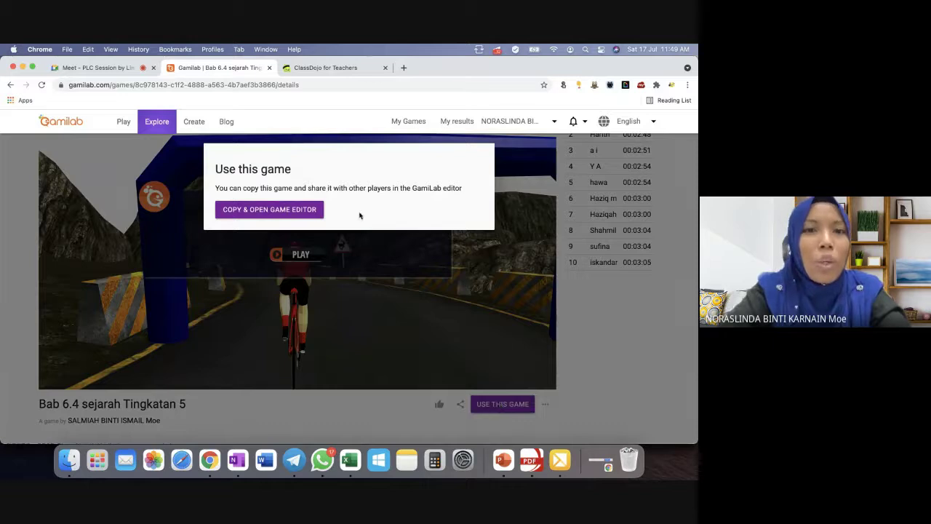
# Copy the Bab 6.4 game into the editor, then view its Collaborators and Game Board questions.
pyautogui.click(296, 211)
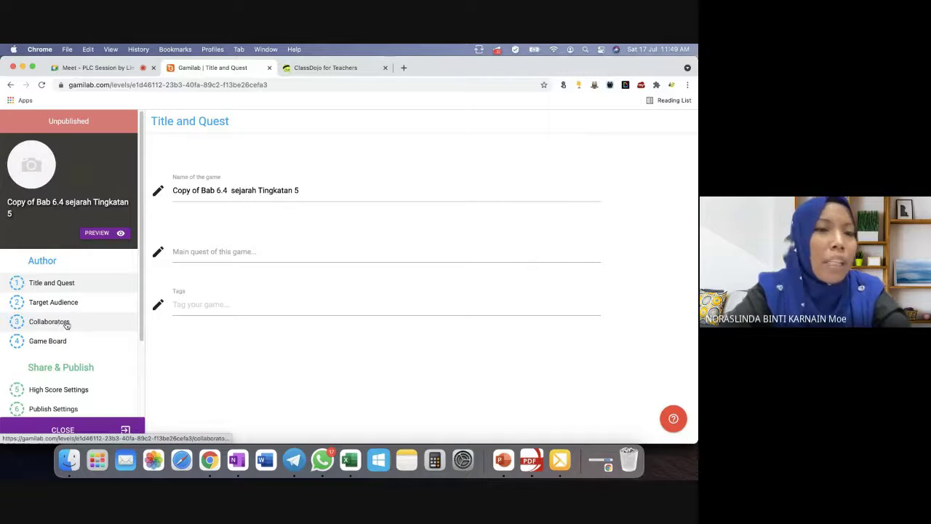
pyautogui.click(66, 325)
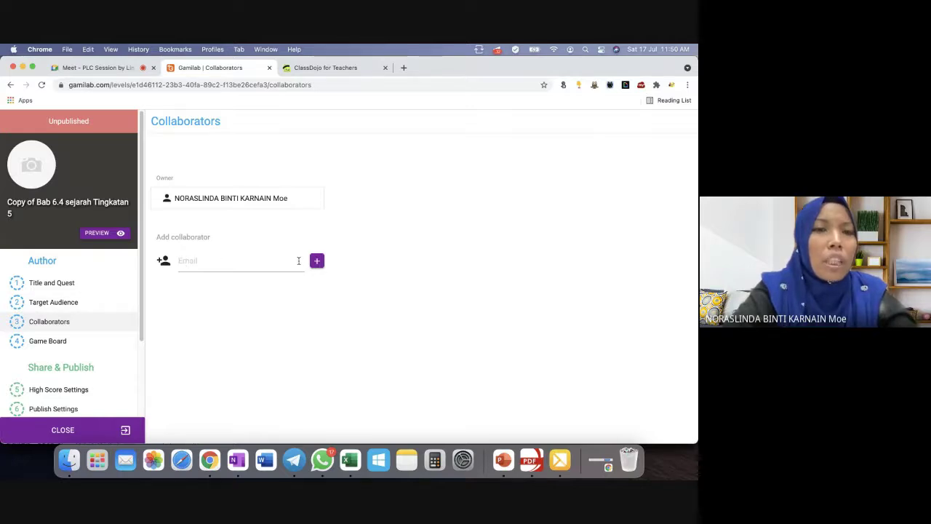
pyautogui.click(60, 348)
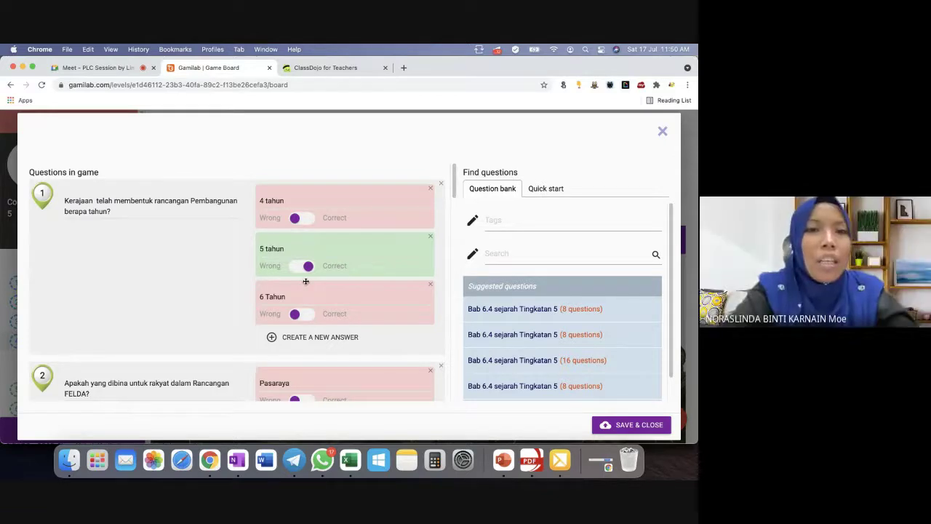
# Scroll through the copied game's question list, then close it to show the Bab 6.4 map.
pyautogui.scroll(-3, 306, 283)
pyautogui.scroll(-2, 306, 284)
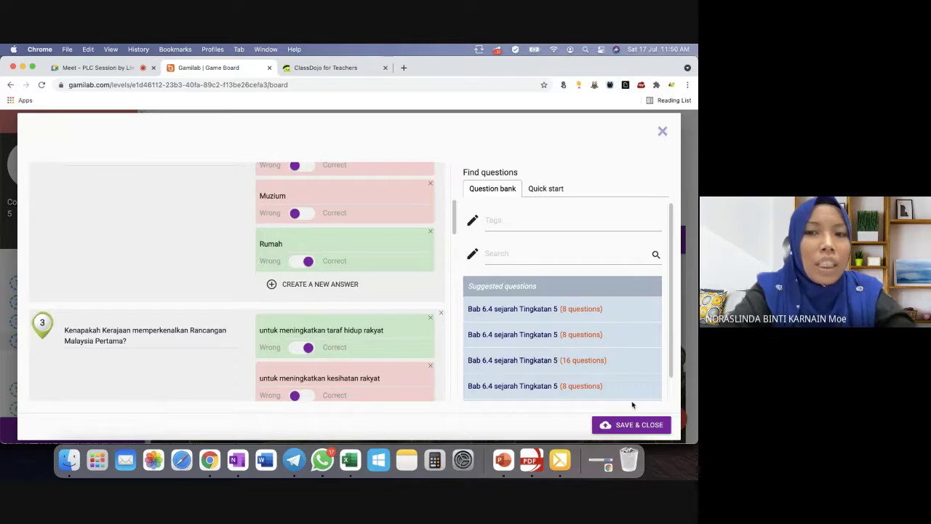
pyautogui.click(662, 133)
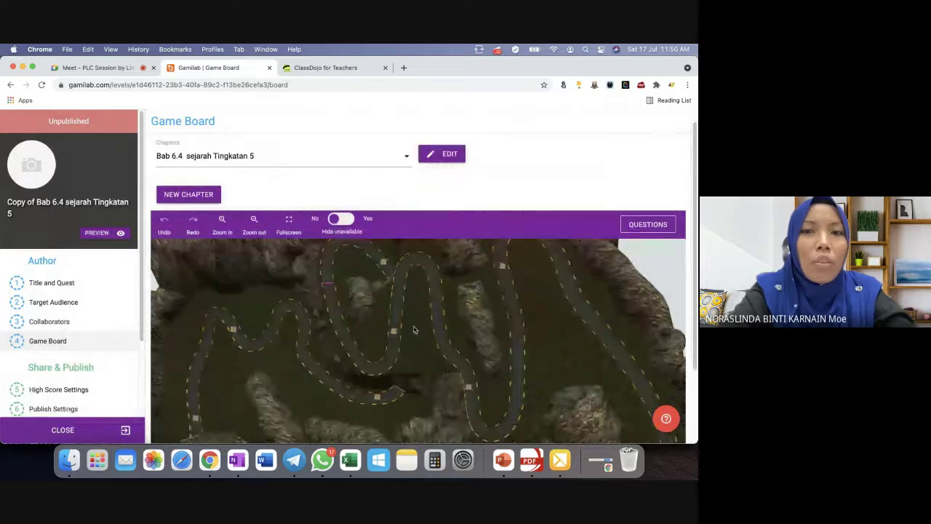
# Dismiss the incoming message notification.
pyautogui.scroll(-3, 414, 329)
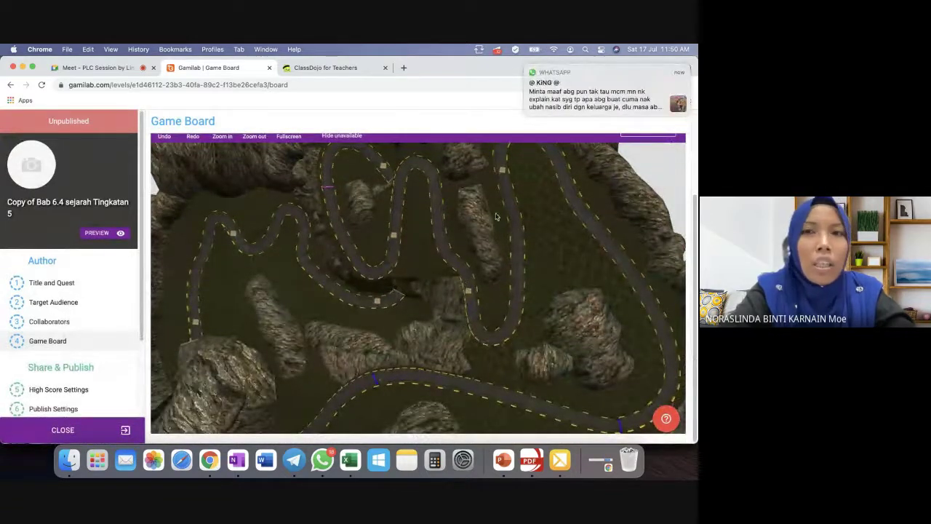
pyautogui.moveTo(654, 72)
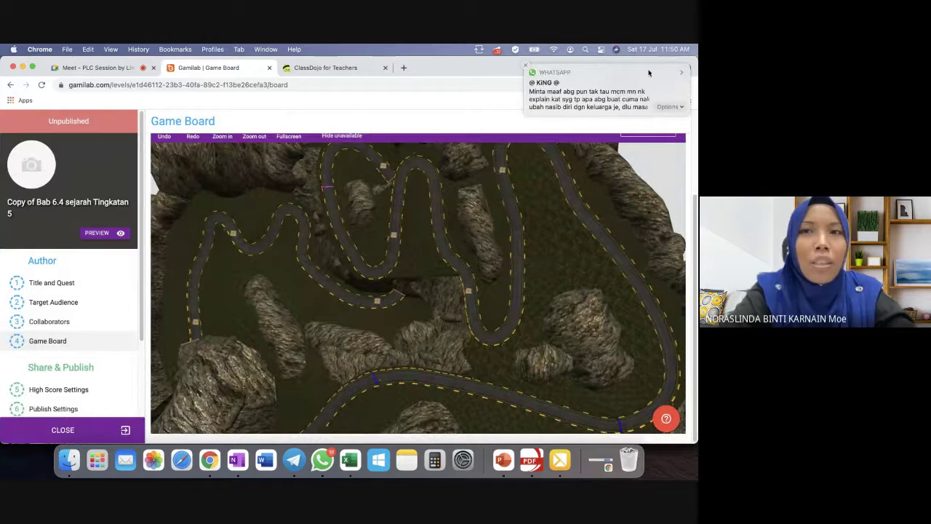
pyautogui.click(683, 75)
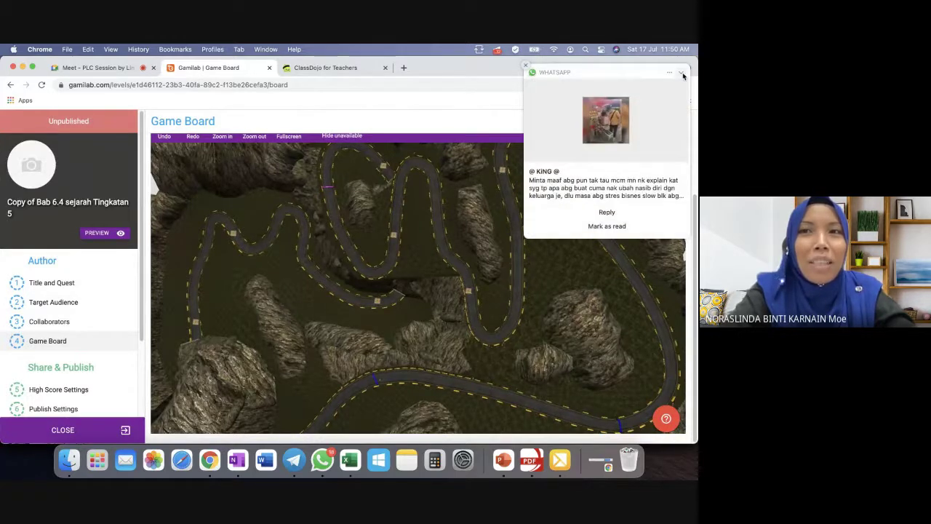
pyautogui.click(683, 75)
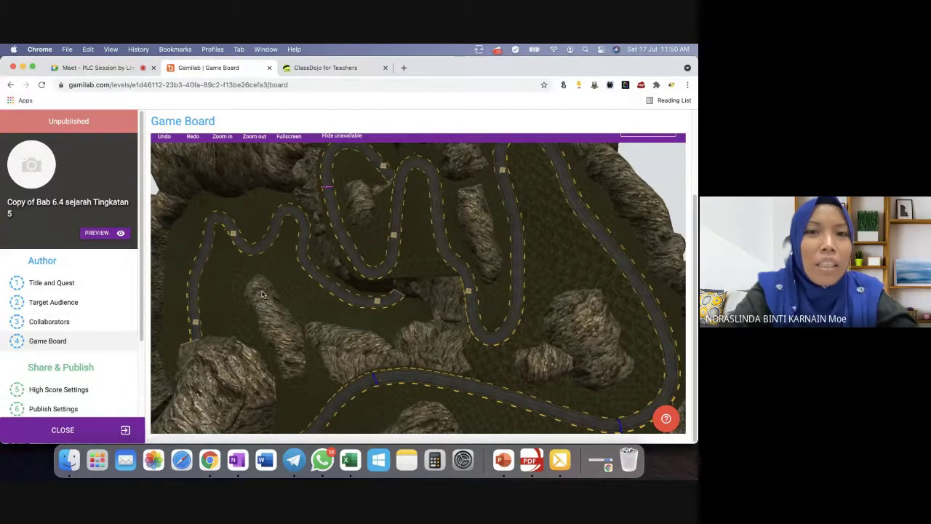
# Reload the Game Board, close its questions list, and open High Score Settings.
pyautogui.click(86, 341)
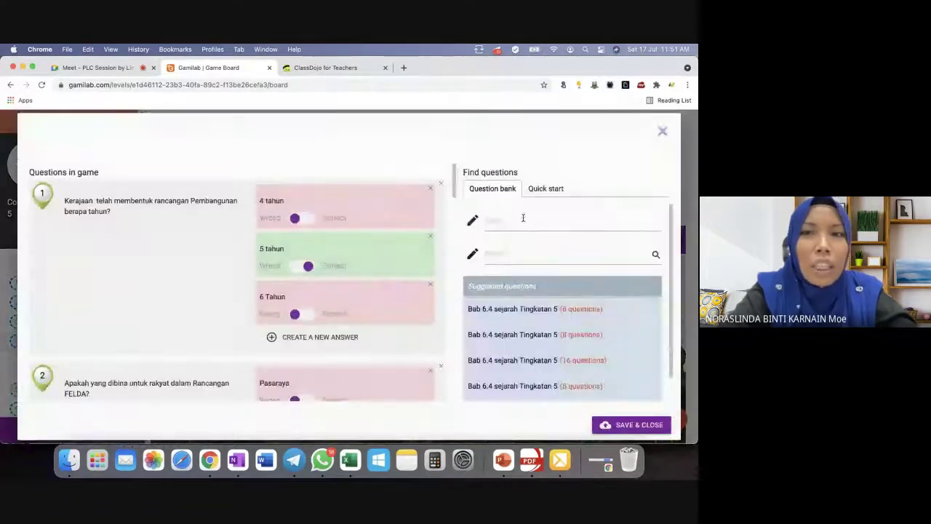
pyautogui.click(663, 133)
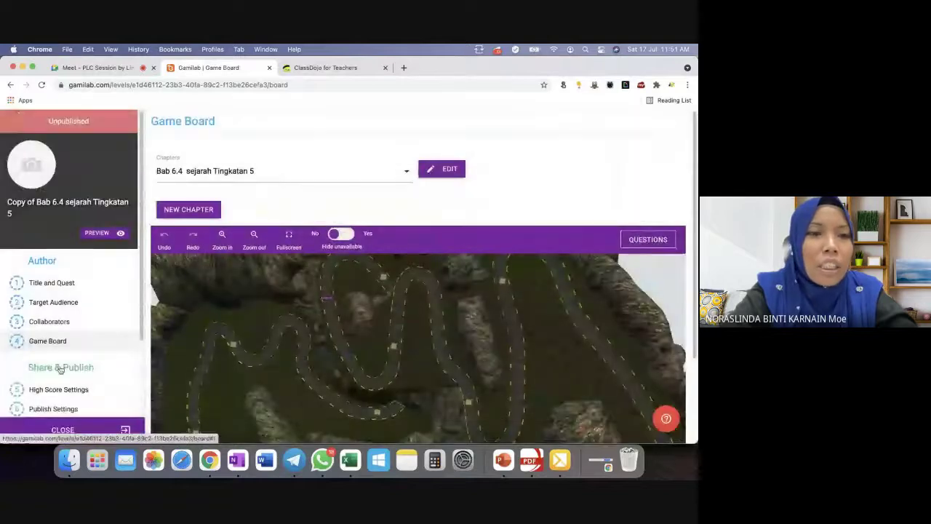
pyautogui.click(48, 389)
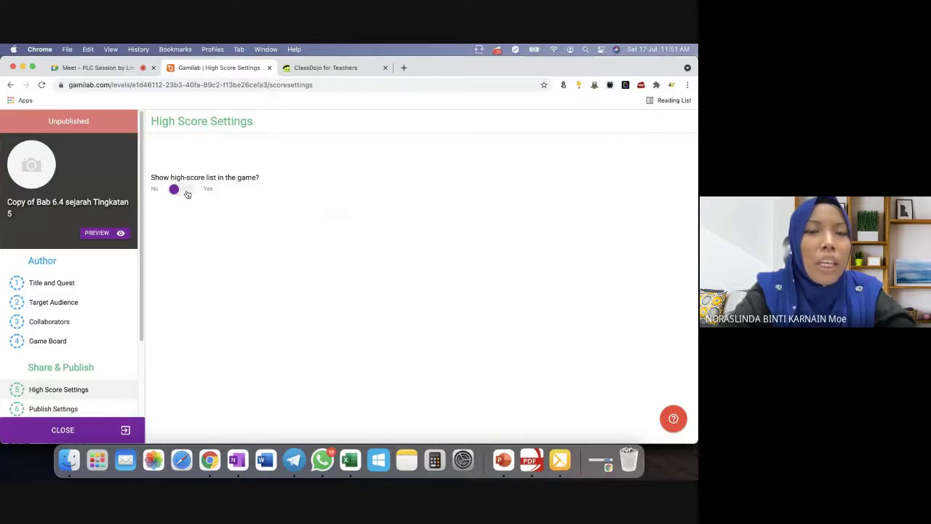
# Set 'Show high-score list in the game?' to Yes, then go to Publish Settings.
pyautogui.click(186, 192)
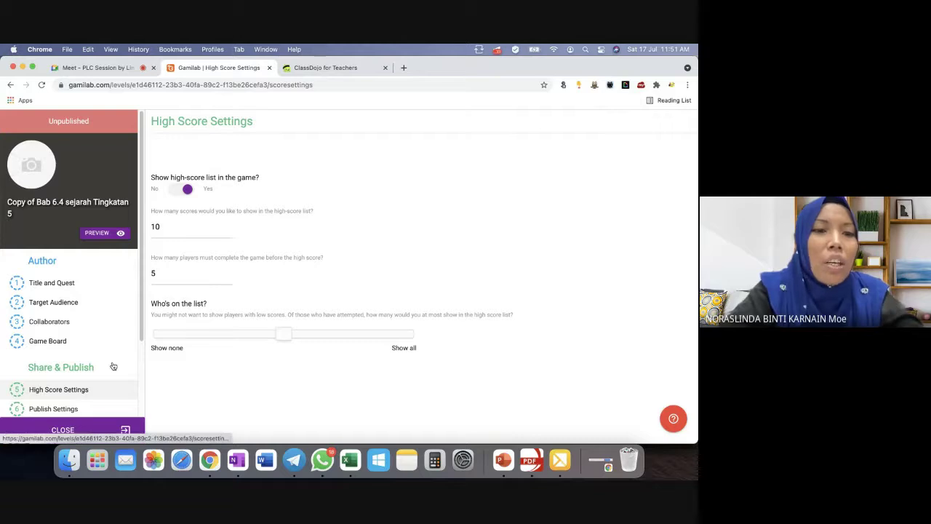
pyautogui.scroll(-1, 114, 366)
pyautogui.click(73, 380)
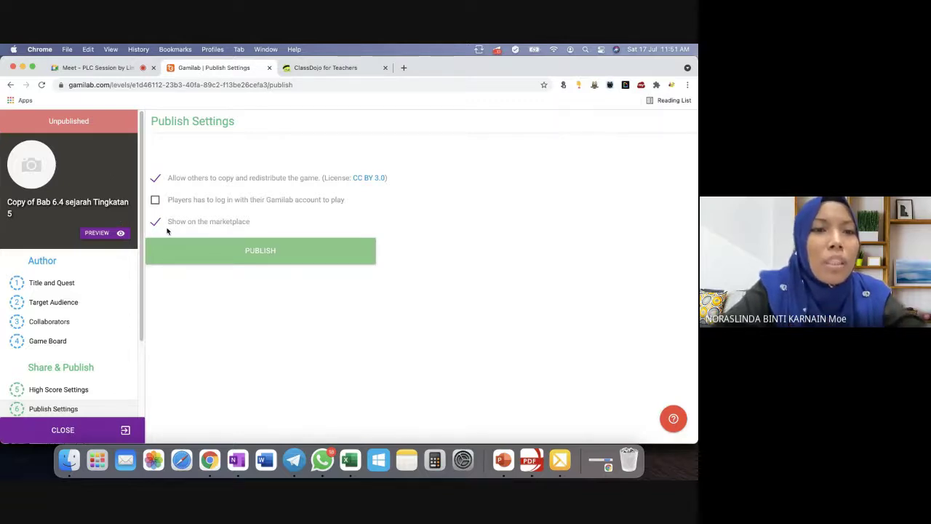
# Publish the copied game, after toggling it off and on, and open its Play Codes.
pyautogui.click(221, 252)
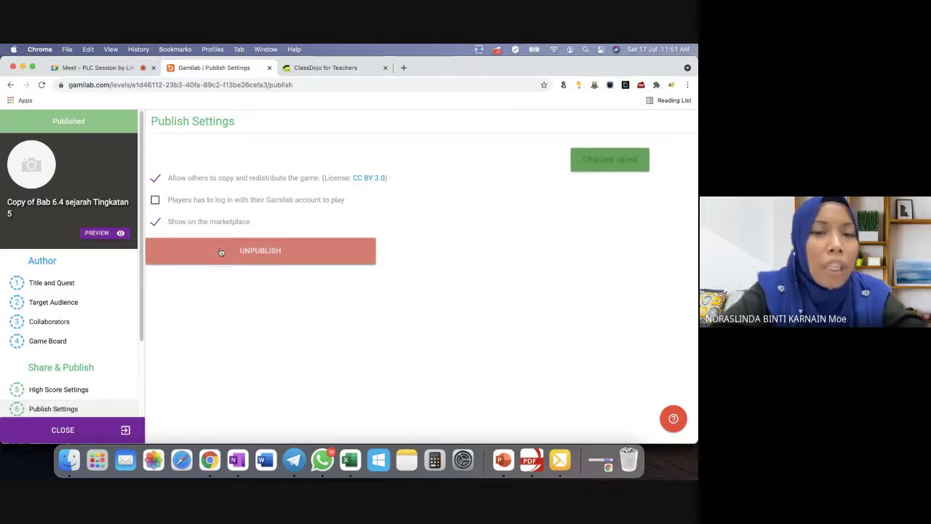
pyautogui.click(222, 252)
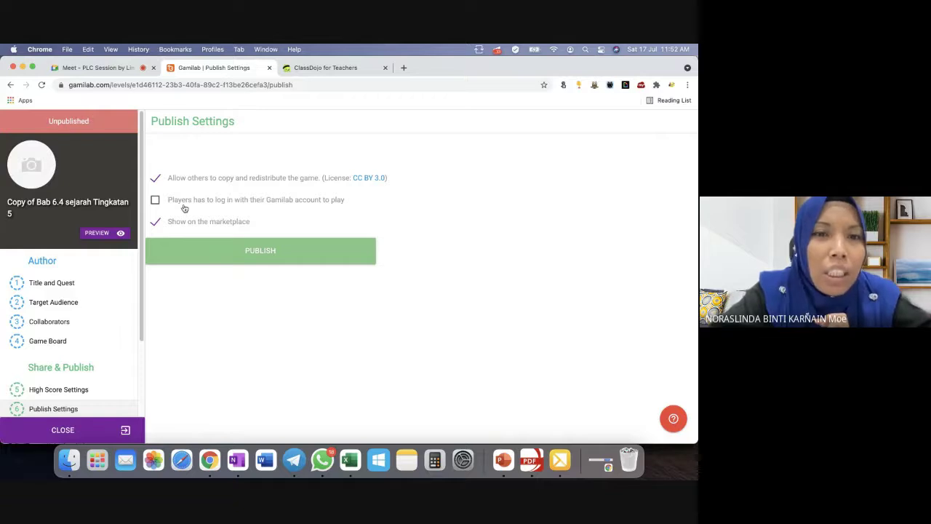
pyautogui.click(251, 253)
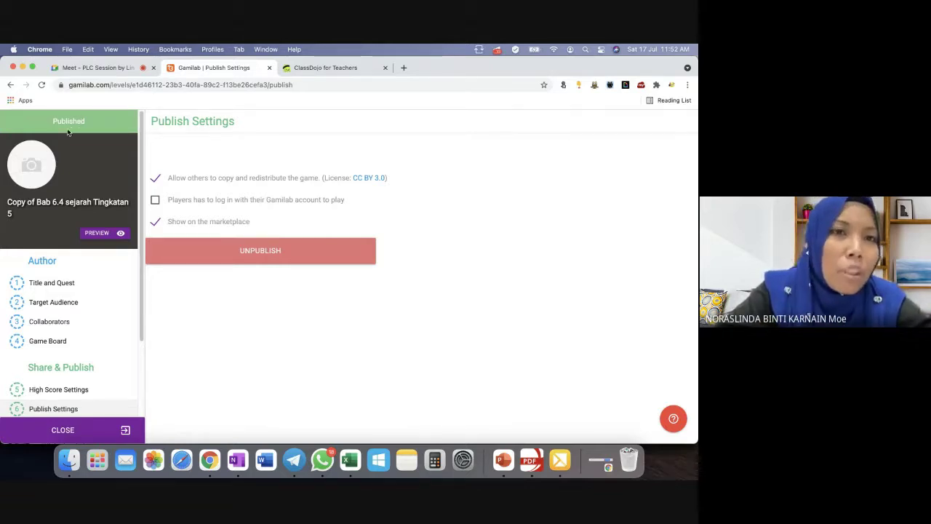
pyautogui.scroll(-2, 102, 161)
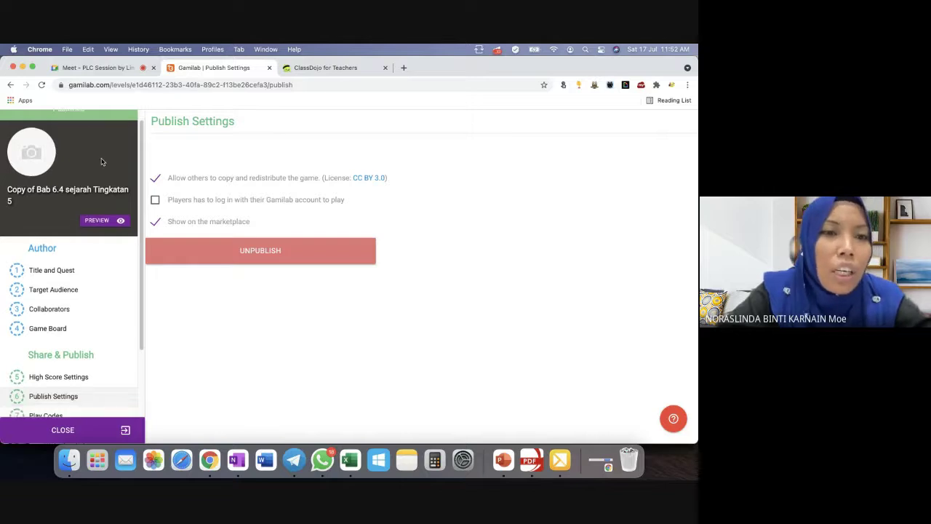
pyautogui.click(61, 384)
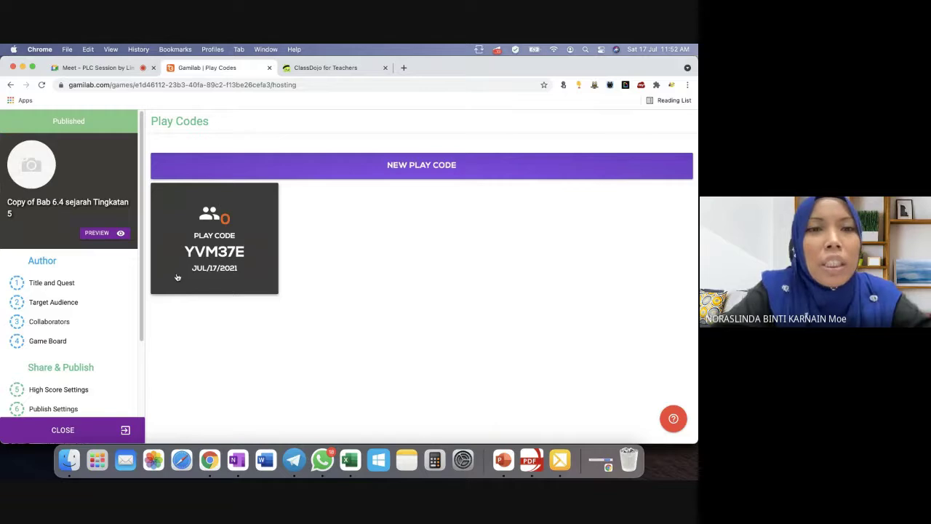
# Open the new play code's details, dismiss the notification, and select the code text.
pyautogui.scroll(-4, 118, 317)
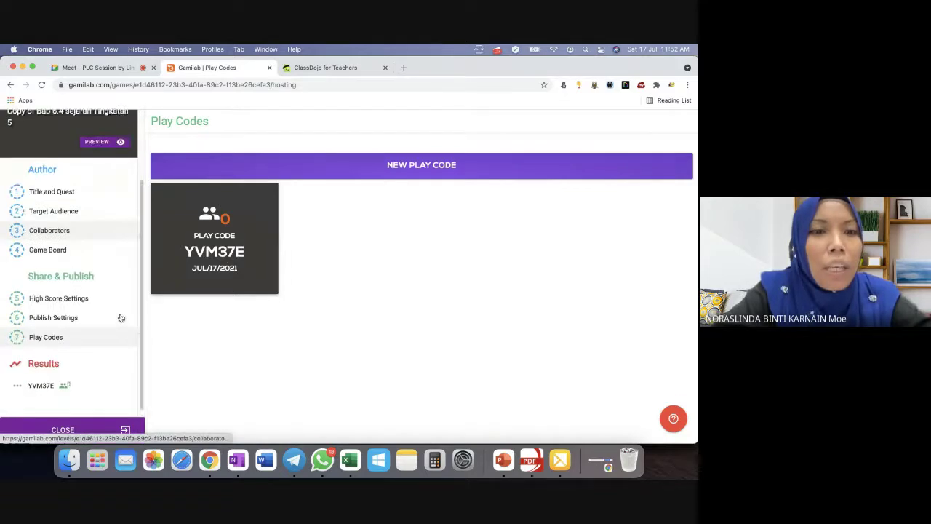
pyautogui.click(228, 256)
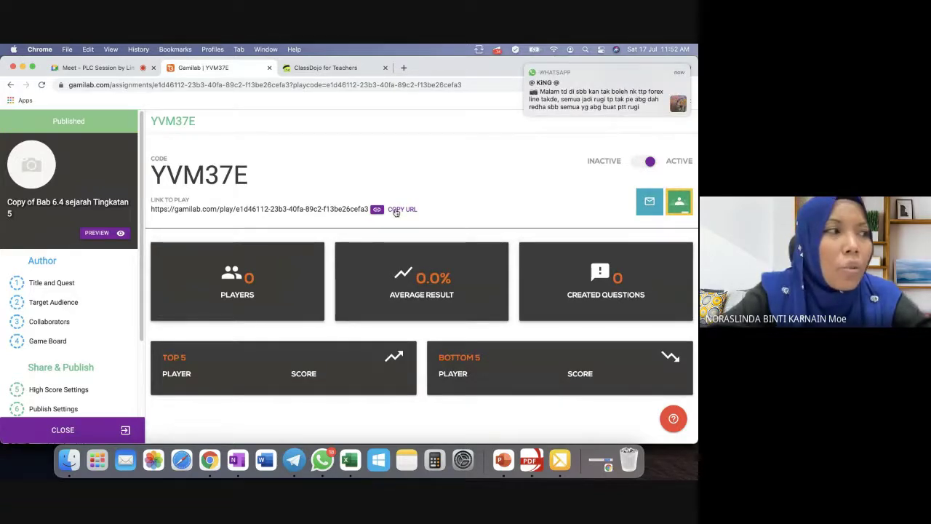
pyautogui.click(524, 68)
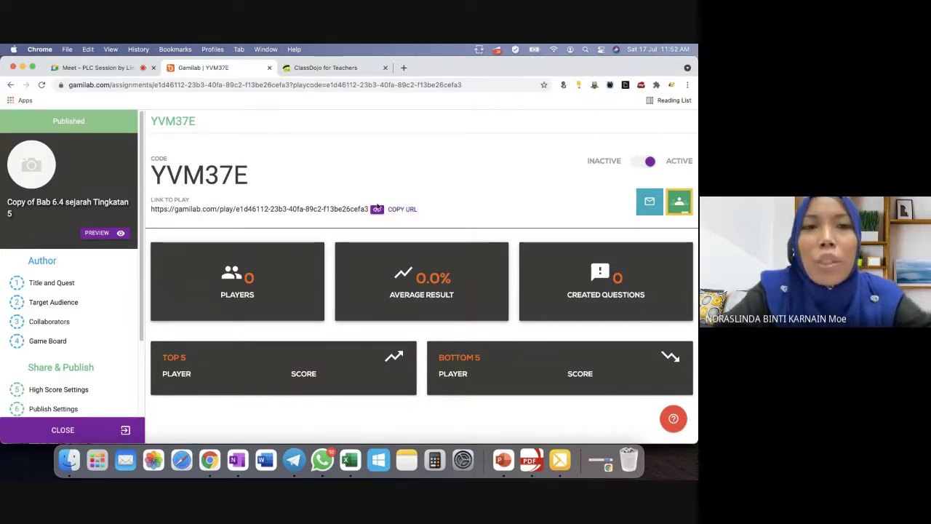
pyautogui.moveTo(250, 177); pyautogui.dragTo(154, 177)
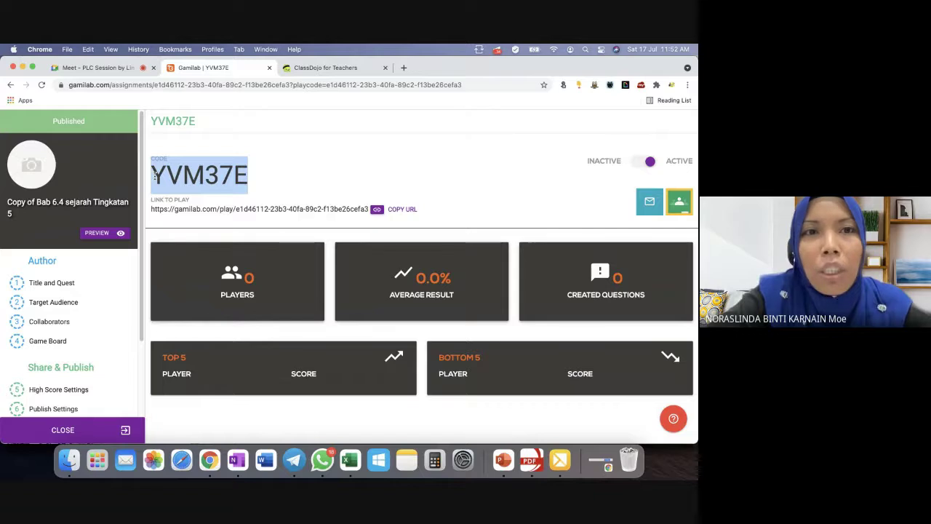
# Search the web for 'google doc' and go to the Google Docs home.
pyautogui.click(363, 71)
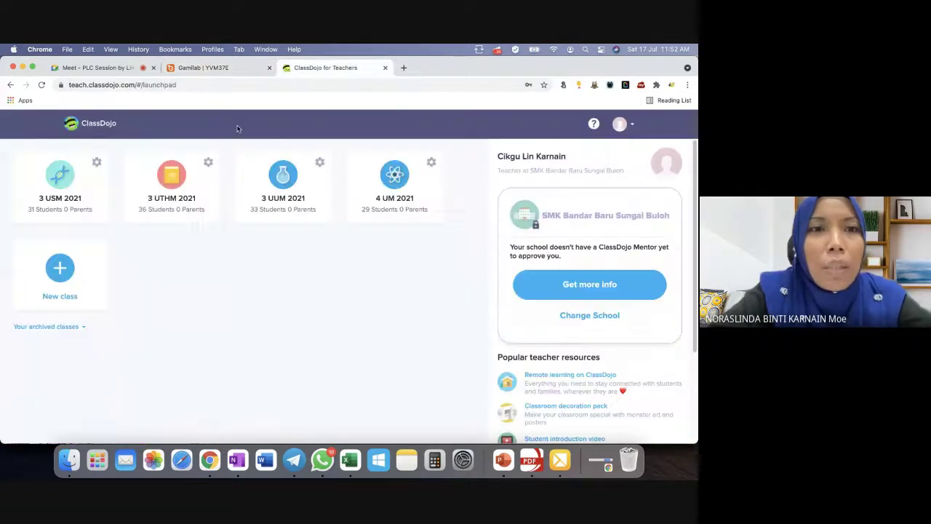
pyautogui.click(258, 84)
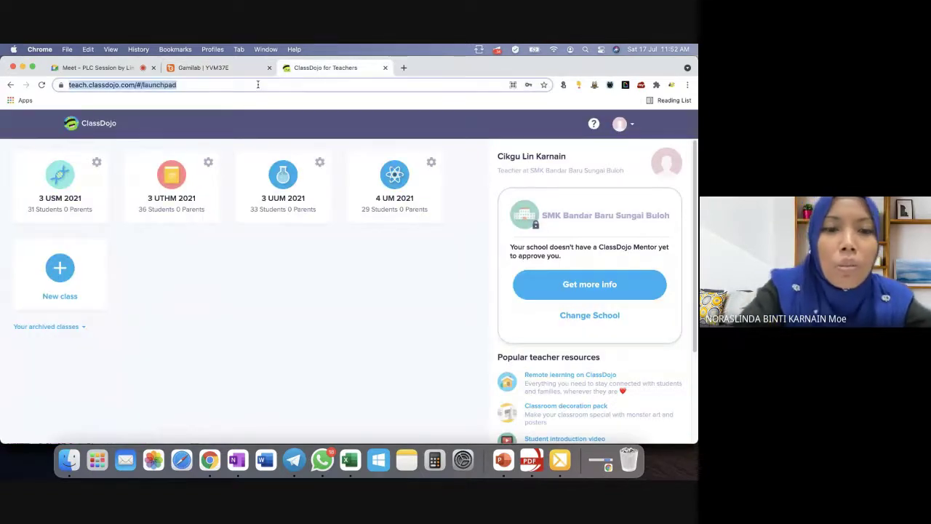
pyautogui.write('go')
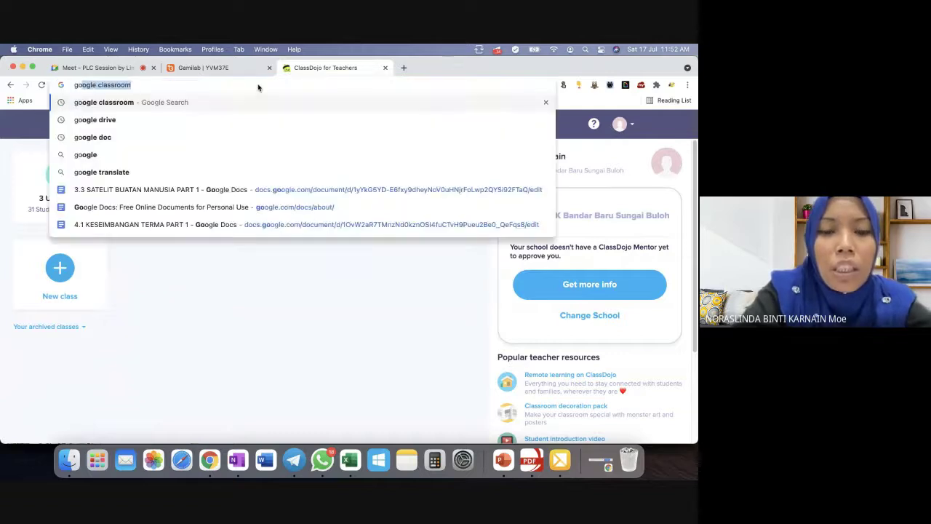
pyautogui.write('ogle doc')
pyautogui.press('Return')
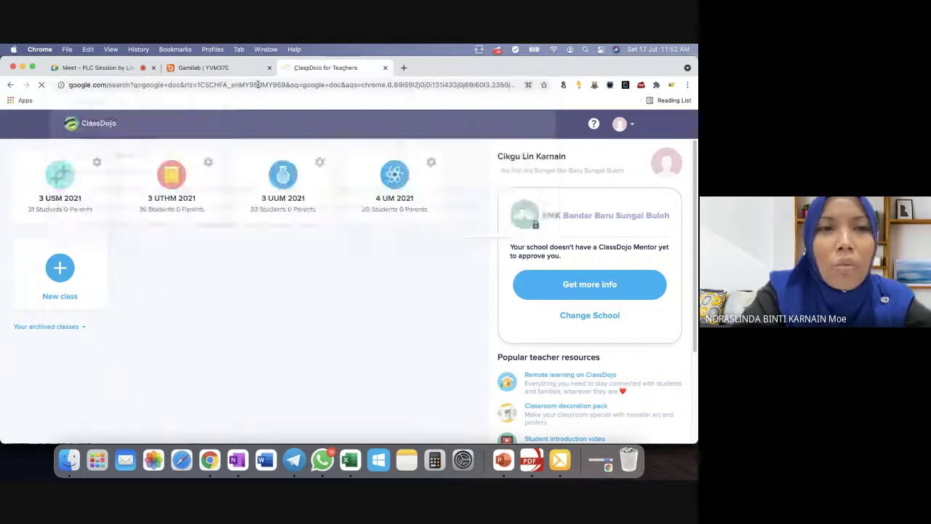
pyautogui.click(133, 217)
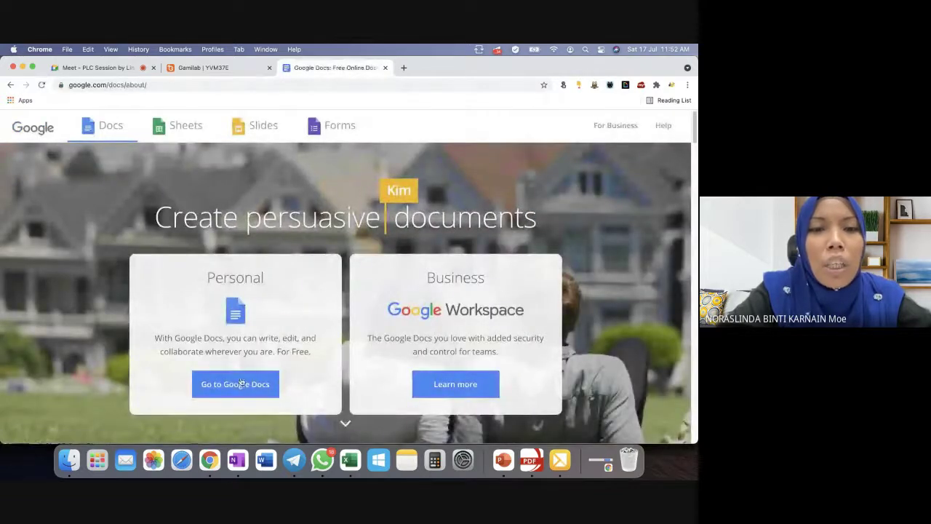
pyautogui.click(241, 383)
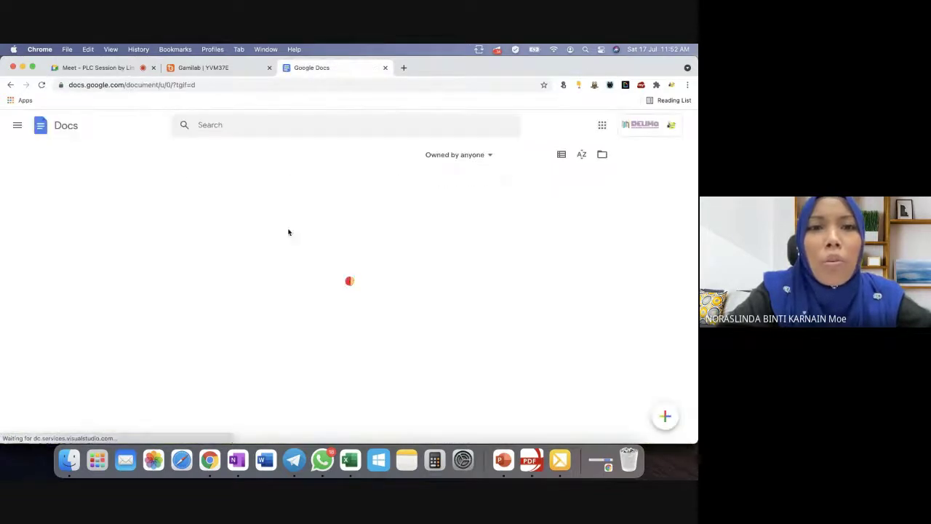
# Look through the 3.1 HUKUM KEGRAVITIAN SEMESTA NEWTON and 6.2 TRANSFORMER documents.
pyautogui.click(360, 246)
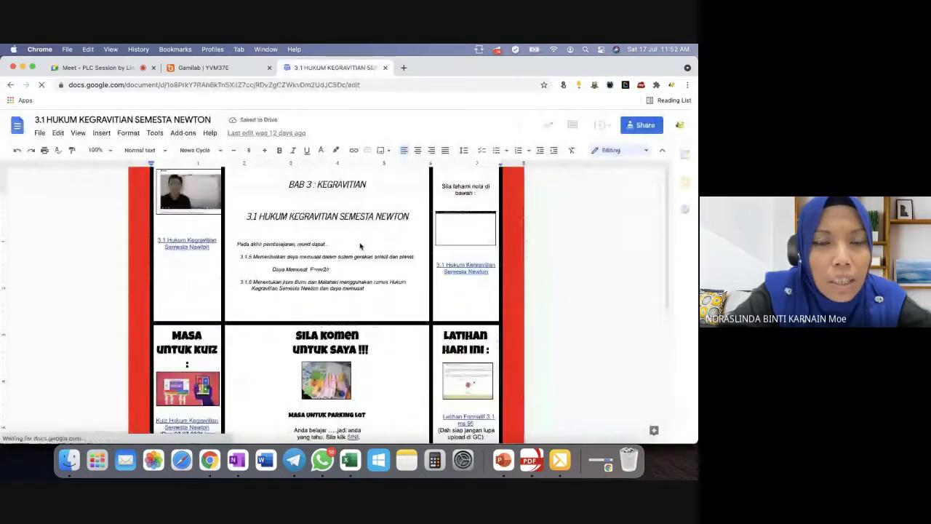
pyautogui.click(11, 85)
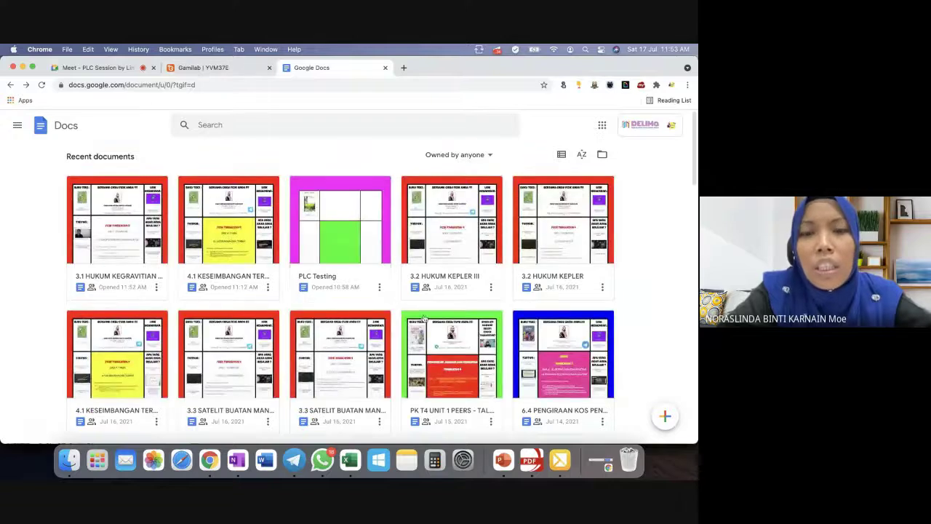
pyautogui.scroll(-3, 543, 398)
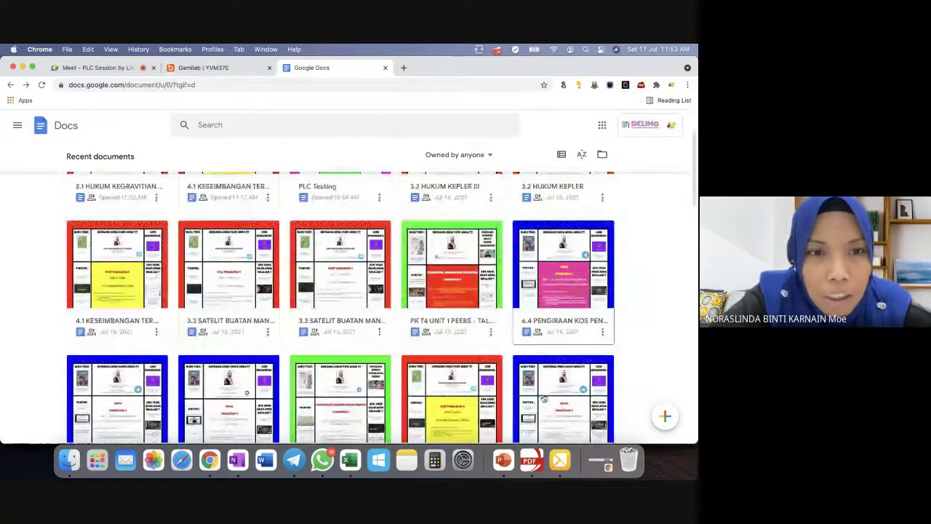
pyautogui.scroll(-3, 544, 398)
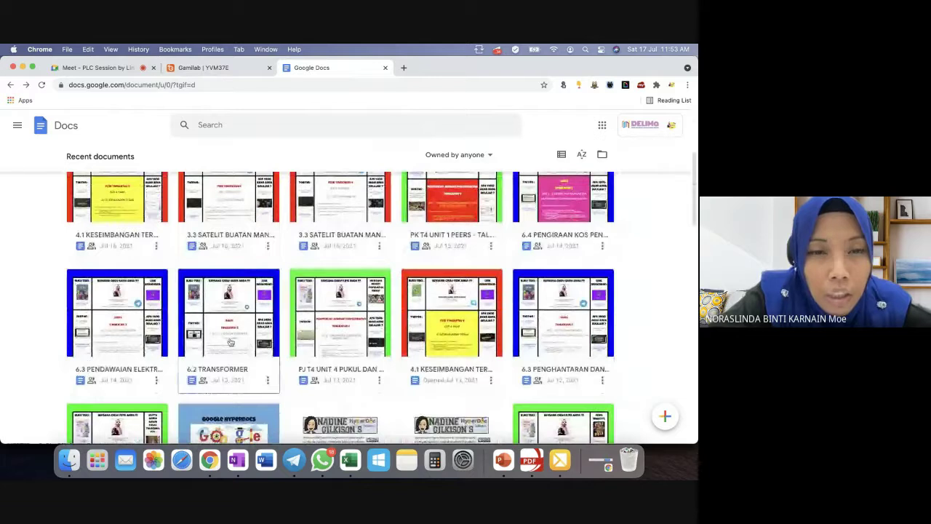
pyautogui.click(230, 342)
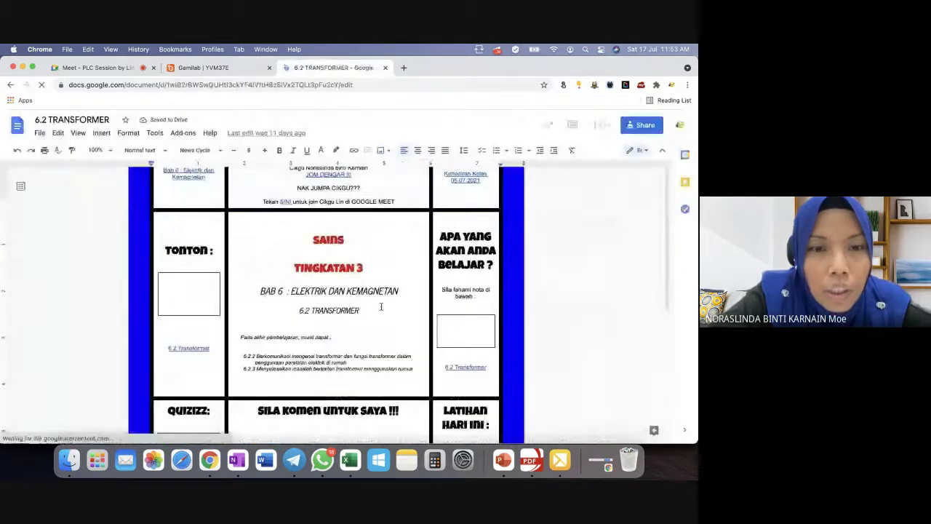
pyautogui.scroll(-3, 380, 306)
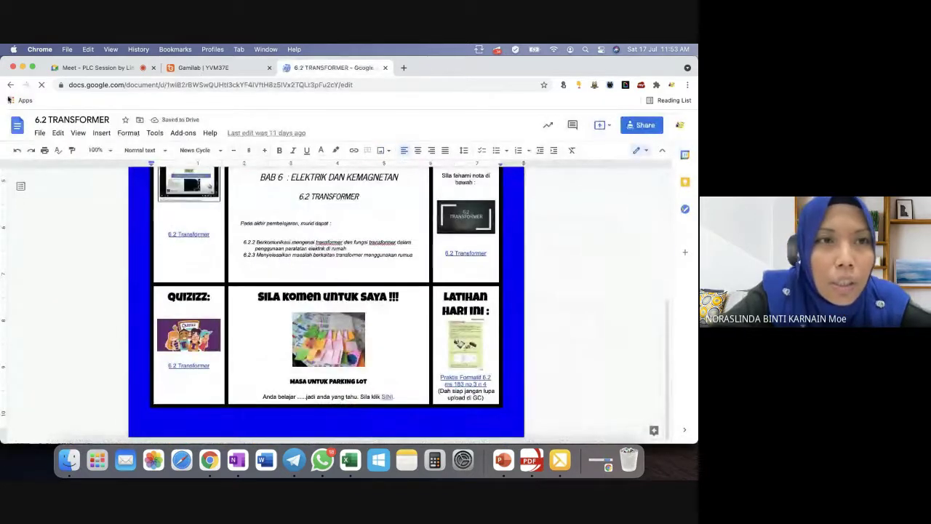
pyautogui.click(10, 84)
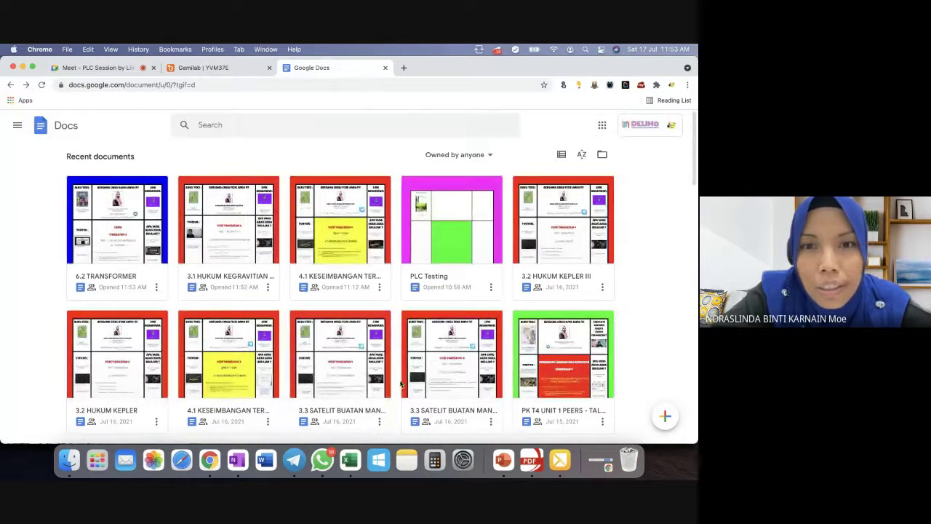
# Browse the rest of the recent documents, then return to the Gamilab play-code page.
pyautogui.scroll(-1, 343, 296)
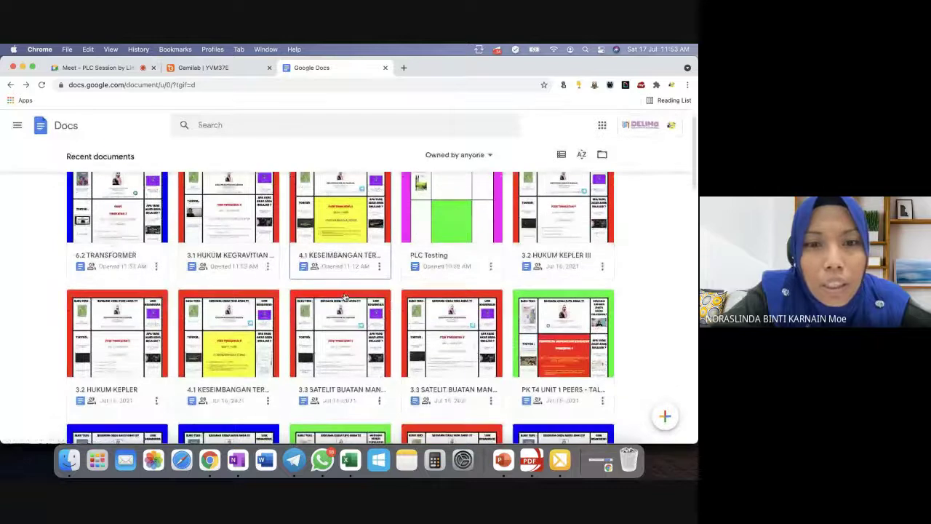
pyautogui.scroll(-4, 345, 296)
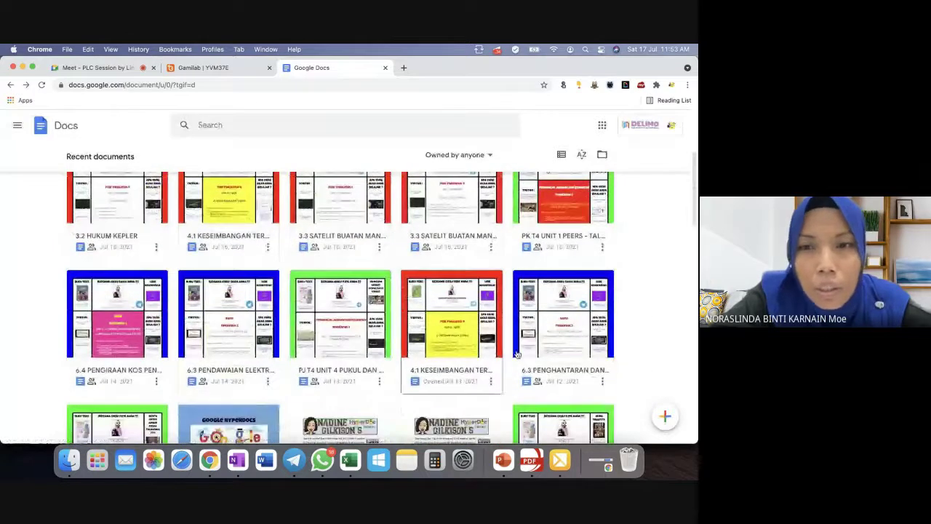
pyautogui.scroll(-2, 354, 385)
pyautogui.scroll(-1, 355, 386)
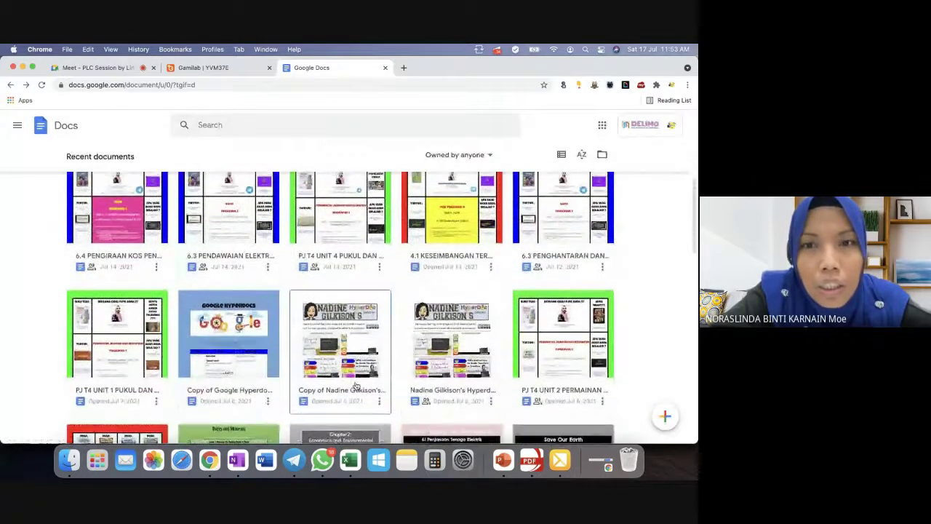
pyautogui.scroll(4, 355, 386)
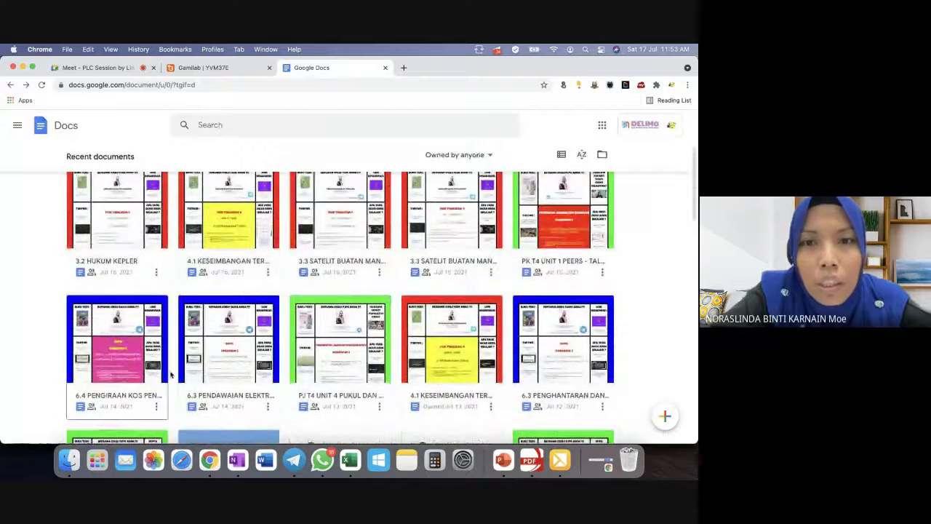
pyautogui.click(161, 69)
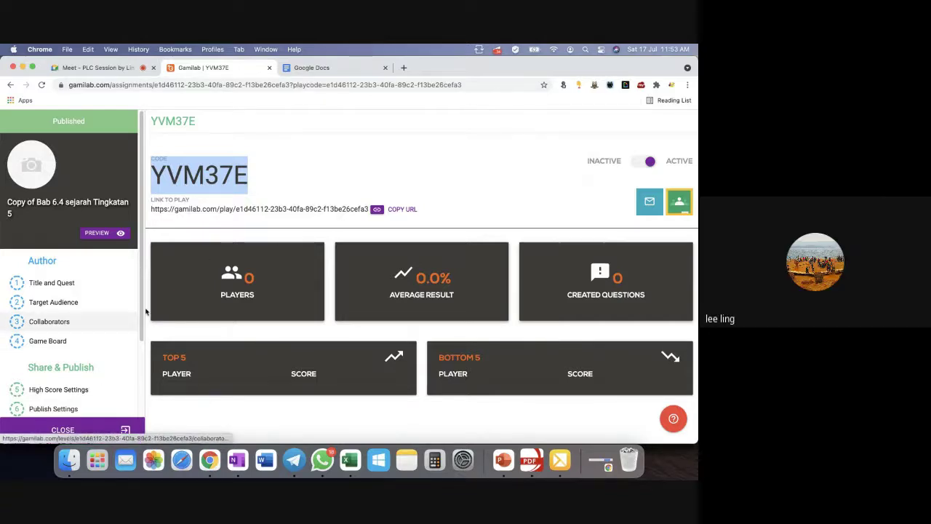
# Close the copied game and bring up the 4.1 KESEIMBANGAN TERMA game's play codes.
pyautogui.click(92, 431)
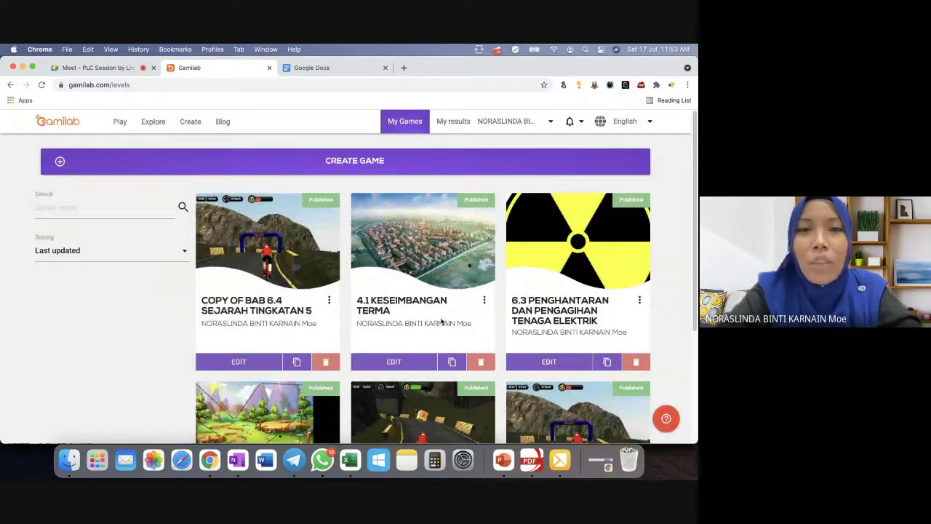
pyautogui.click(424, 254)
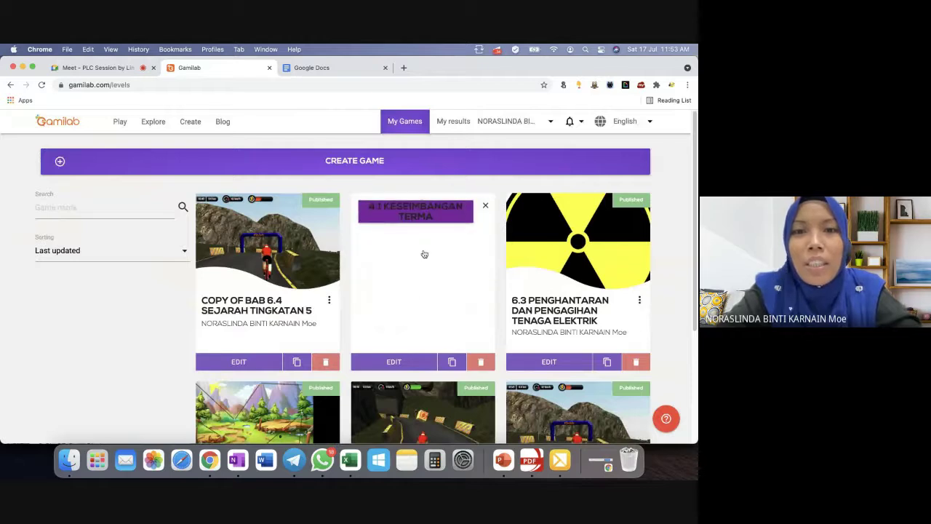
pyautogui.click(404, 360)
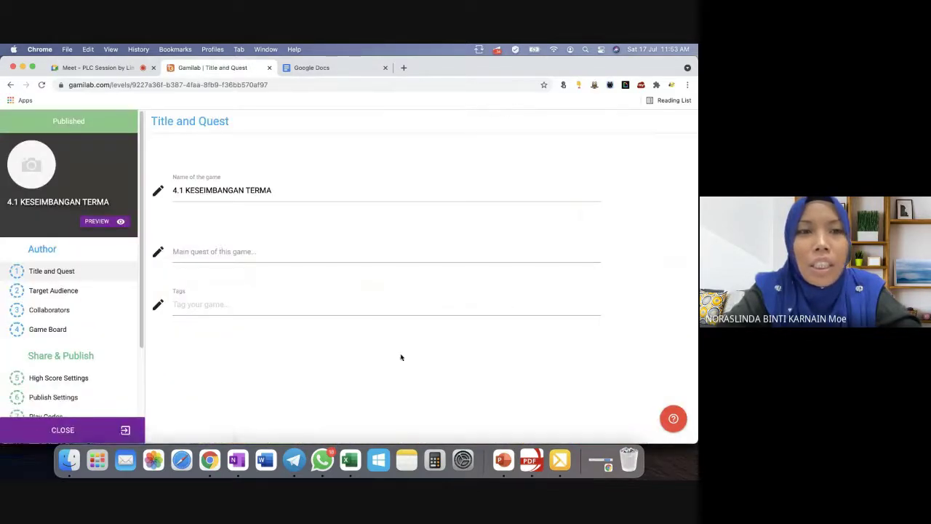
pyautogui.scroll(-3, 91, 320)
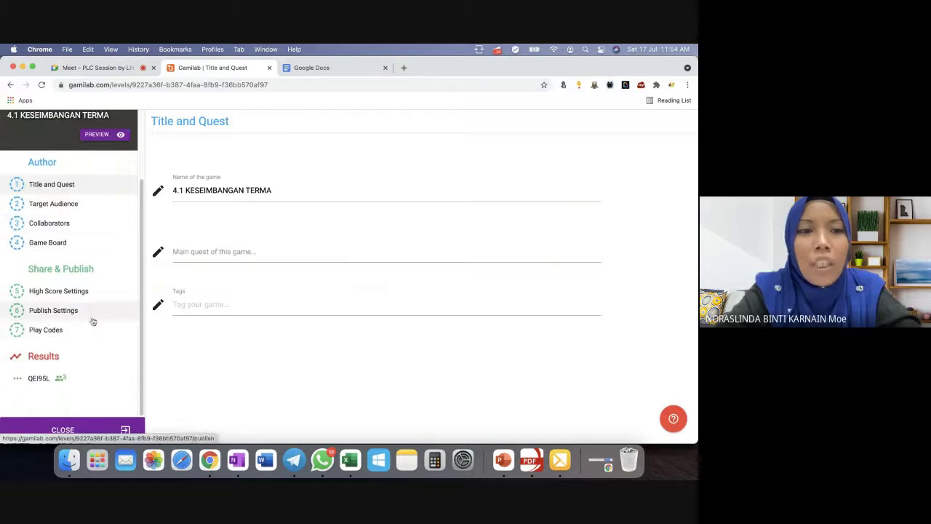
pyautogui.click(46, 331)
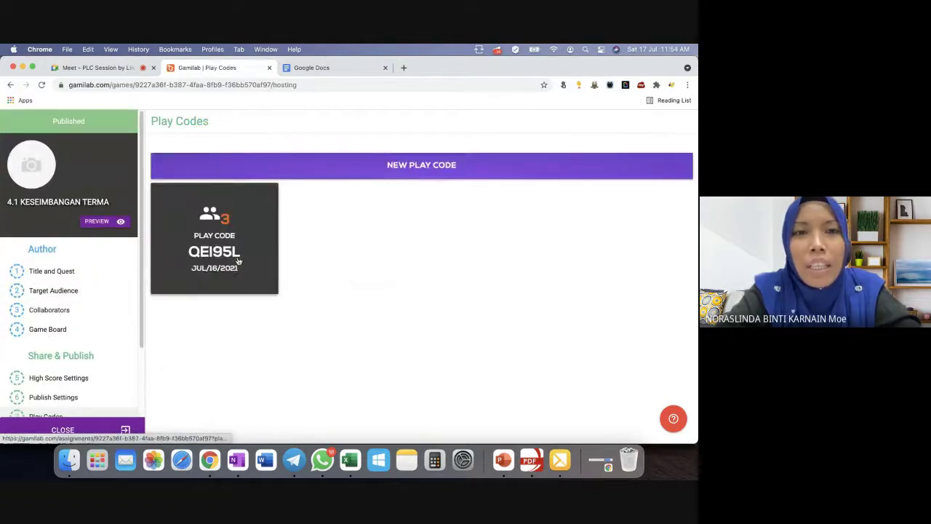
# Copy the play link of play code QEI95L to the clipboard.
pyautogui.click(238, 260)
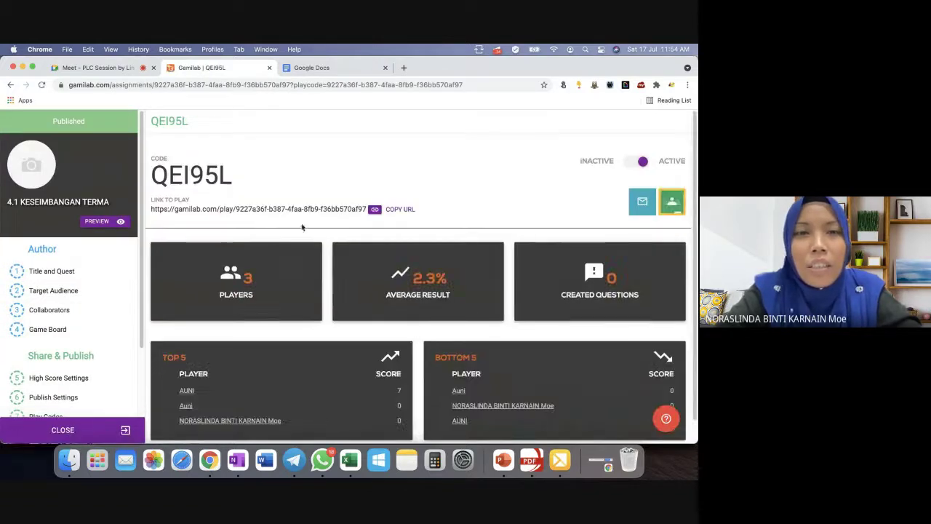
pyautogui.click(70, 332)
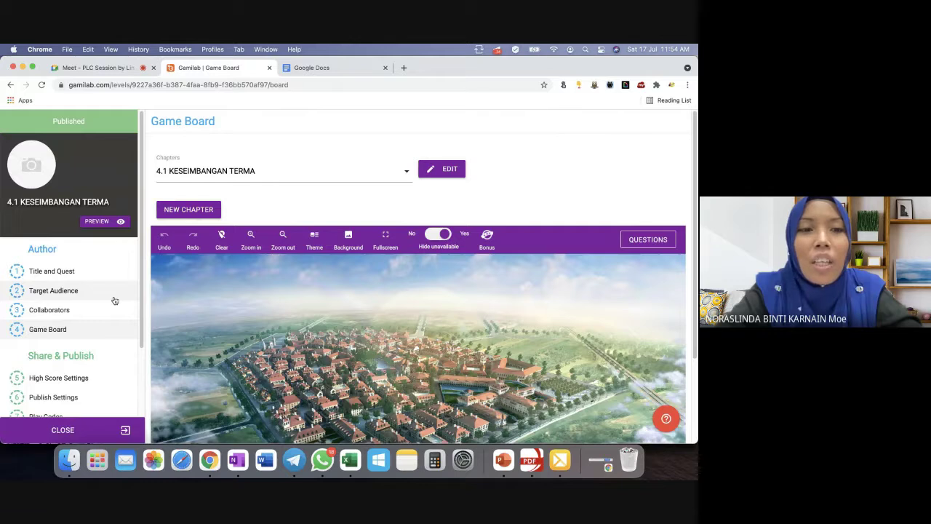
pyautogui.click(51, 415)
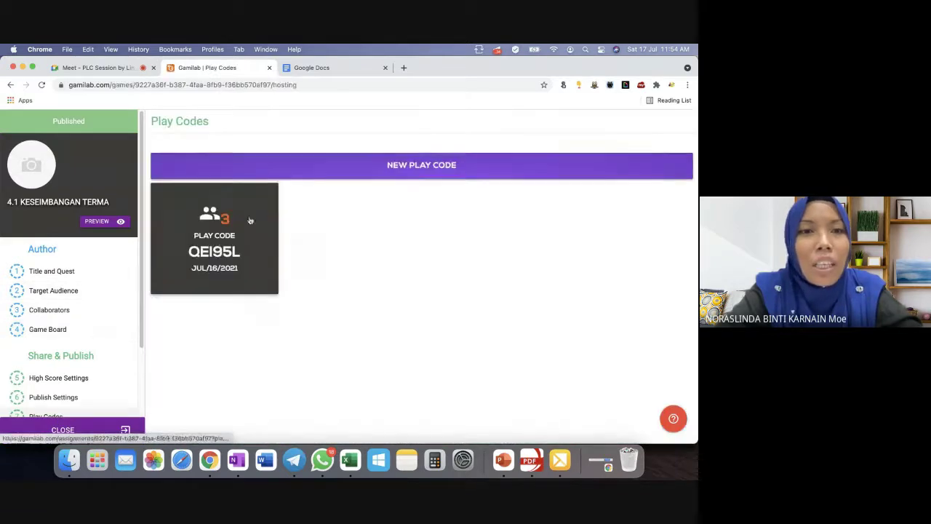
pyautogui.click(249, 219)
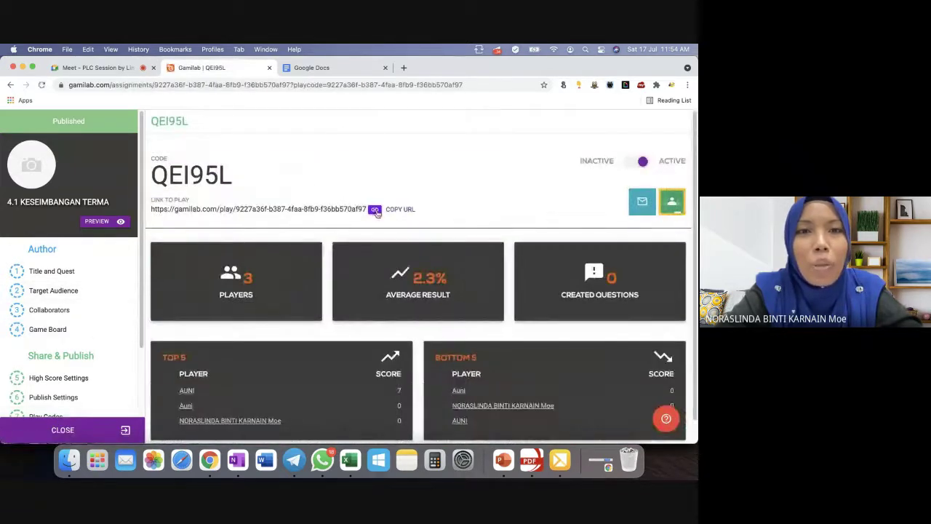
pyautogui.click(376, 211)
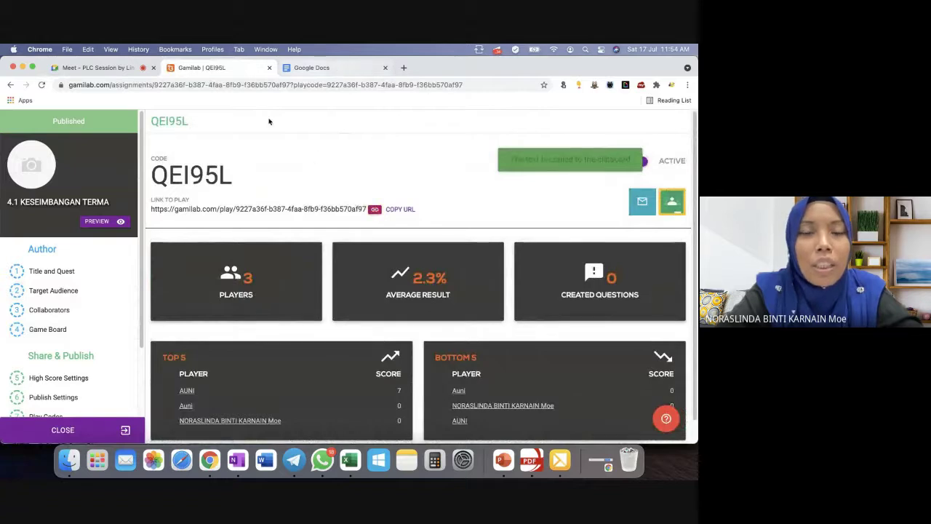